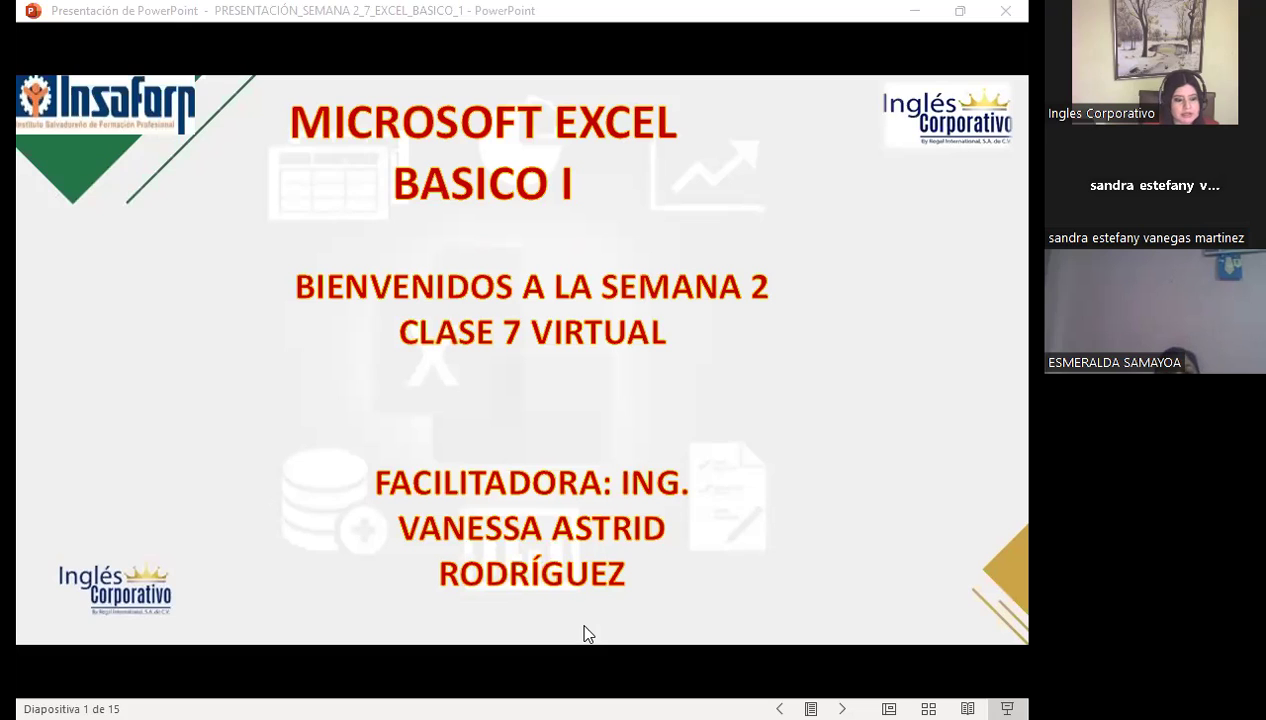
Bring the online Excel básico course page onto the shared screen, replacing the slideshow
key(alt+Tab)
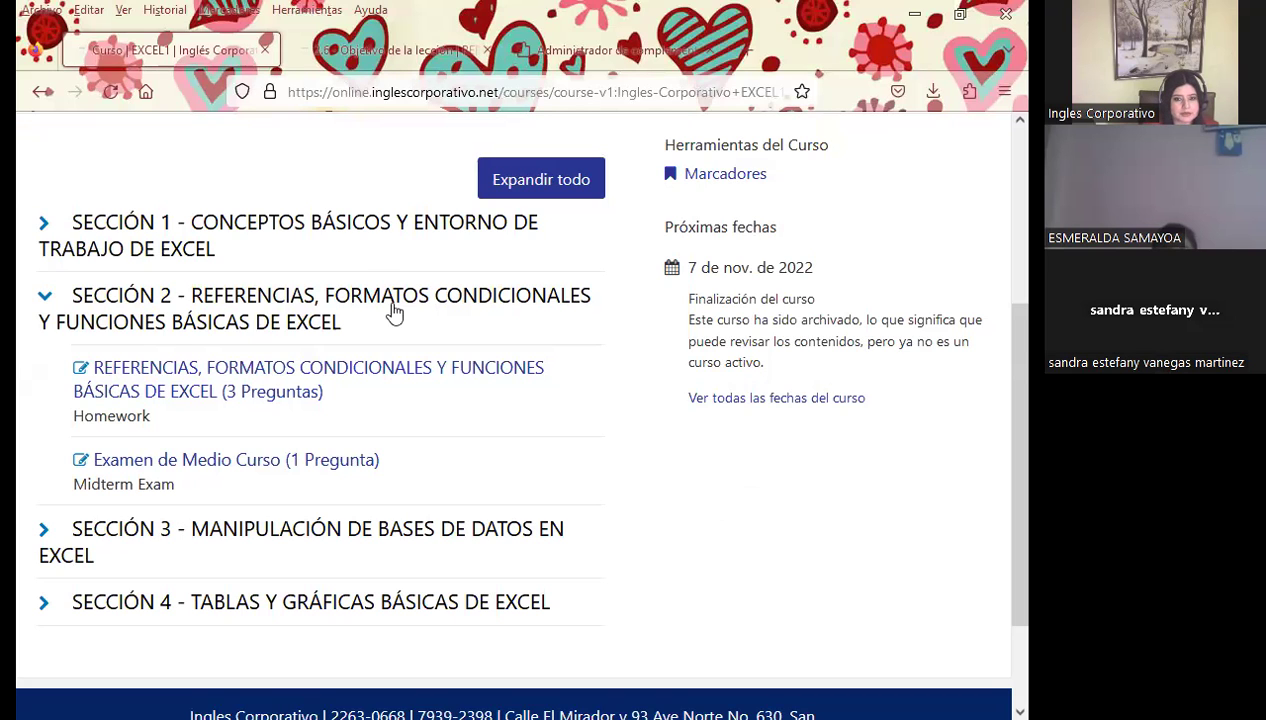
Reload the course outline and open the Sección 2 homework lesson in a new tab
scroll(393, 312, up, 2)
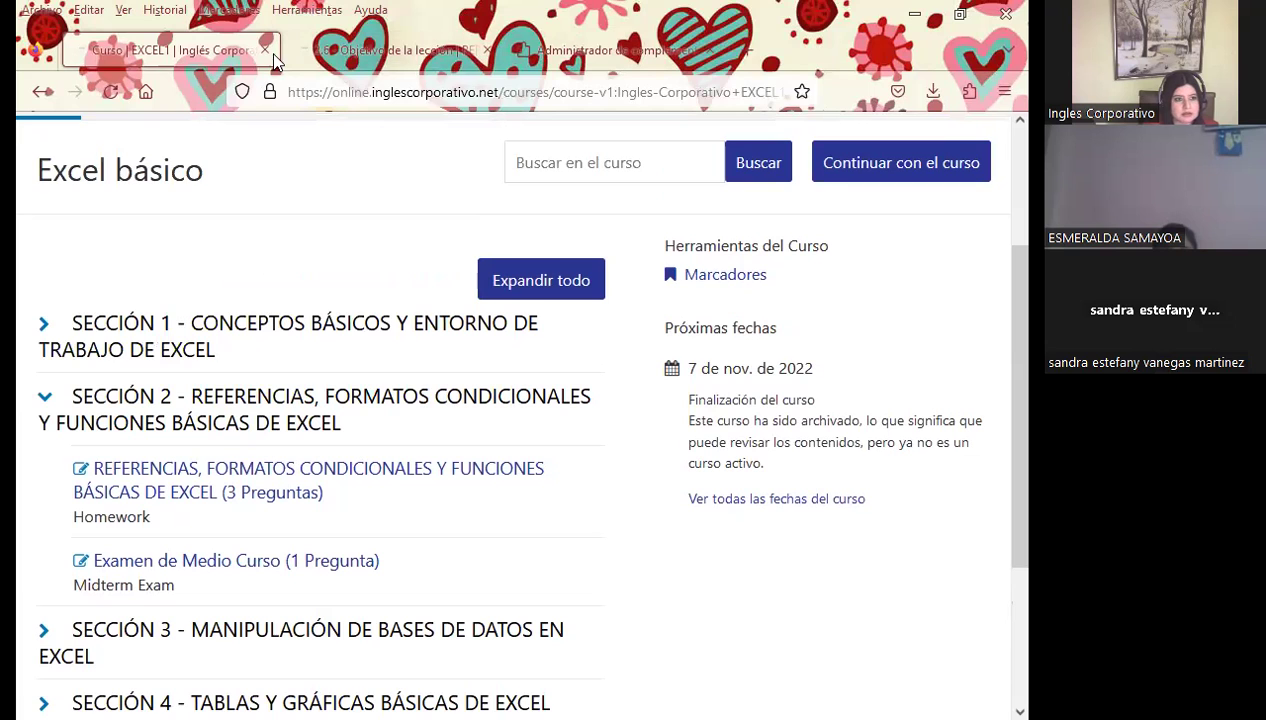
scroll(118, 350, up, 4)
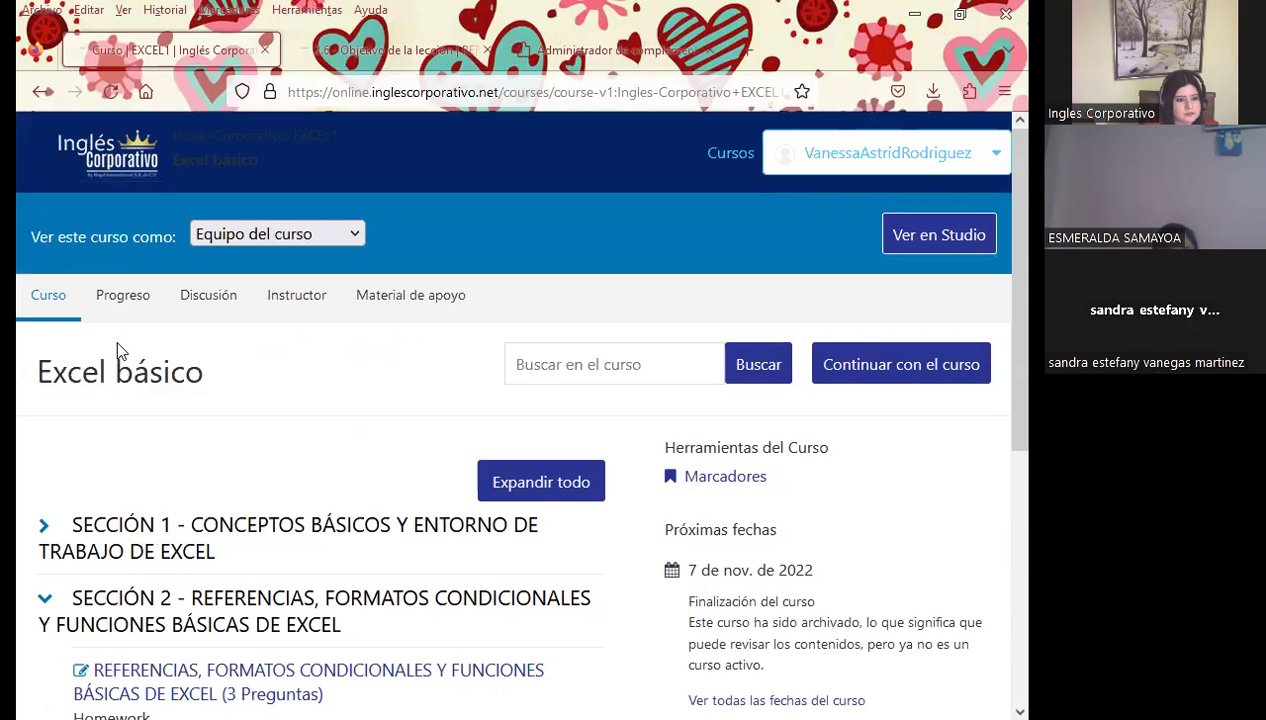
click(36, 305)
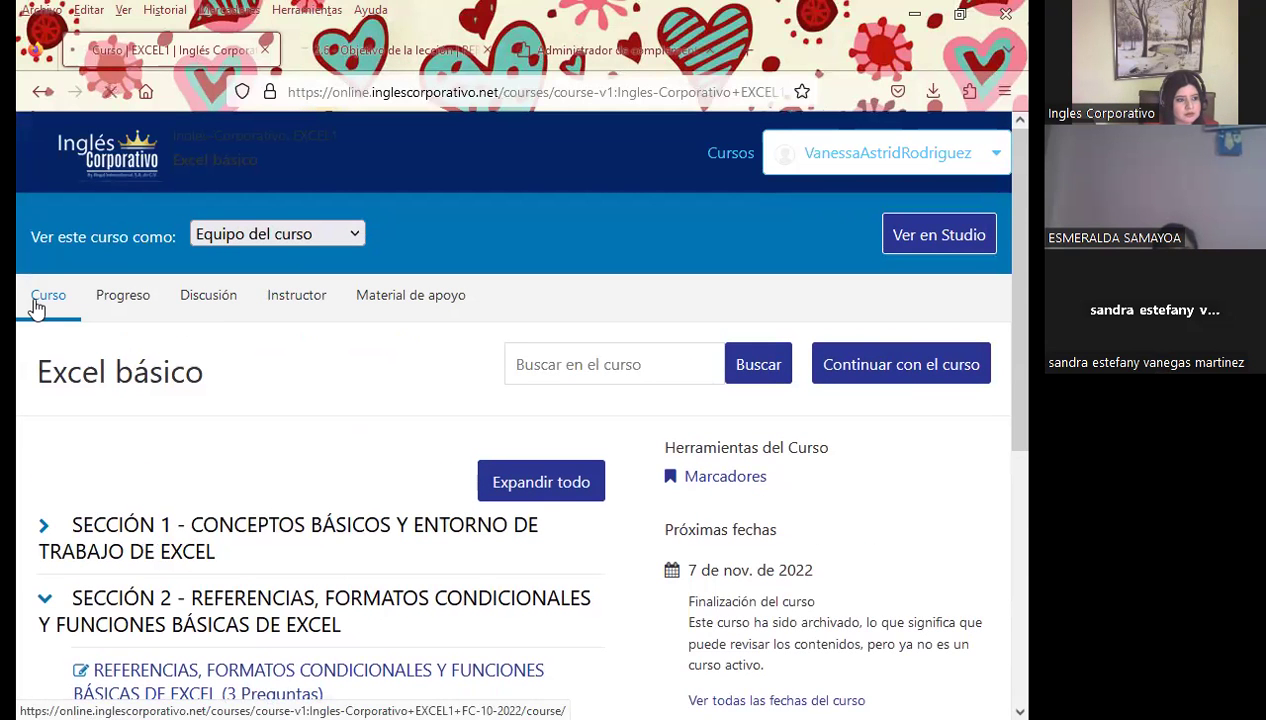
scroll(265, 455, down, 3)
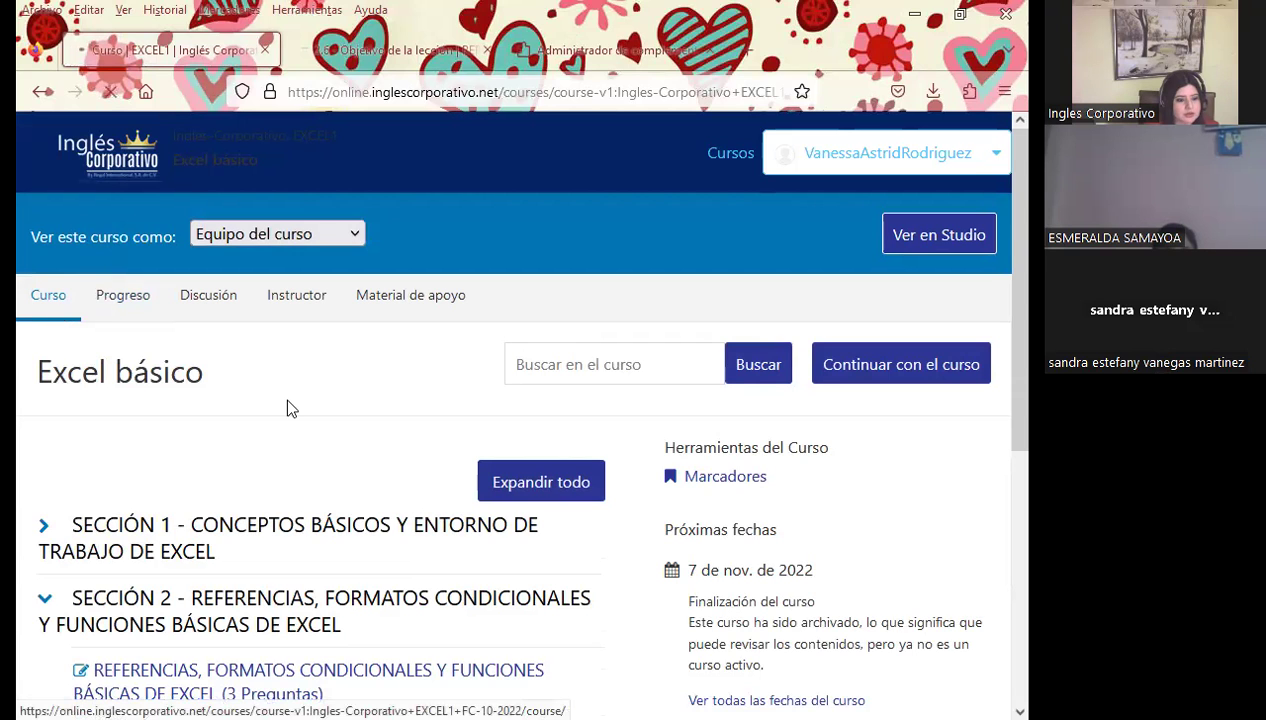
scroll(212, 472, down, 3)
middle_click(205, 480)
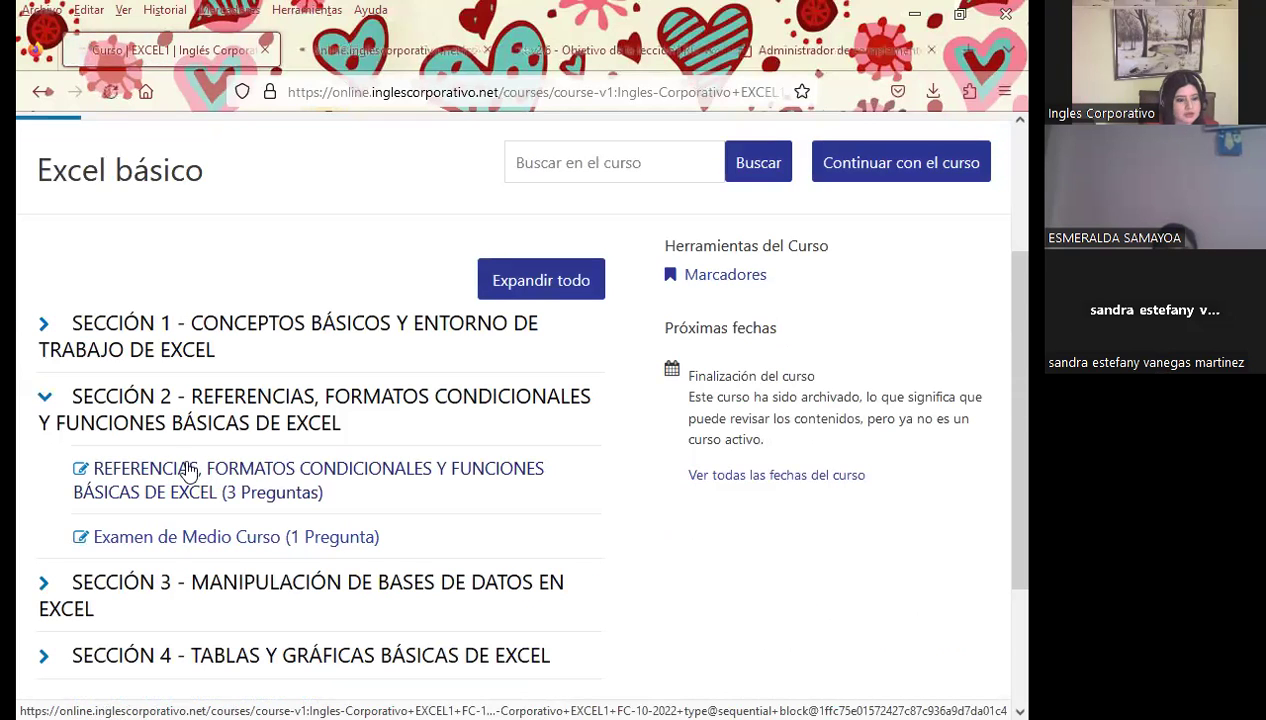
click(363, 55)
Display lesson 2.6 - Objetivo de la lección down to its name-box example image
click(610, 50)
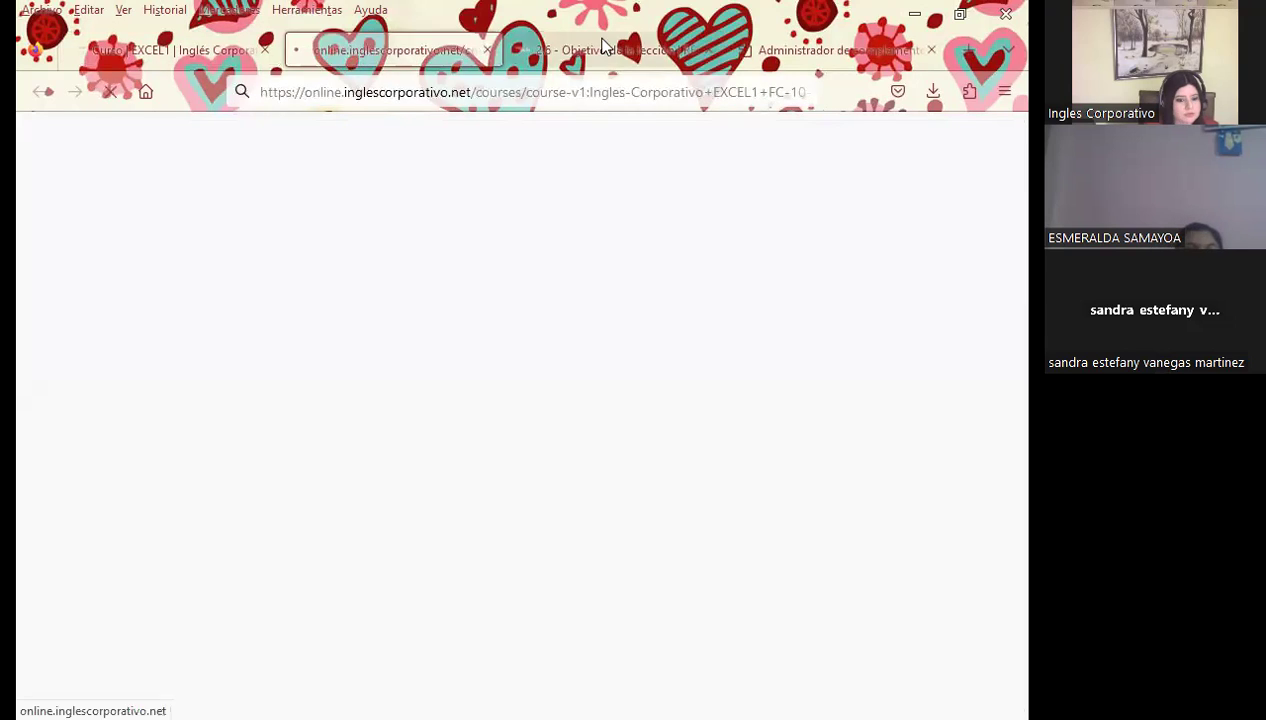
scroll(192, 446, down, 1)
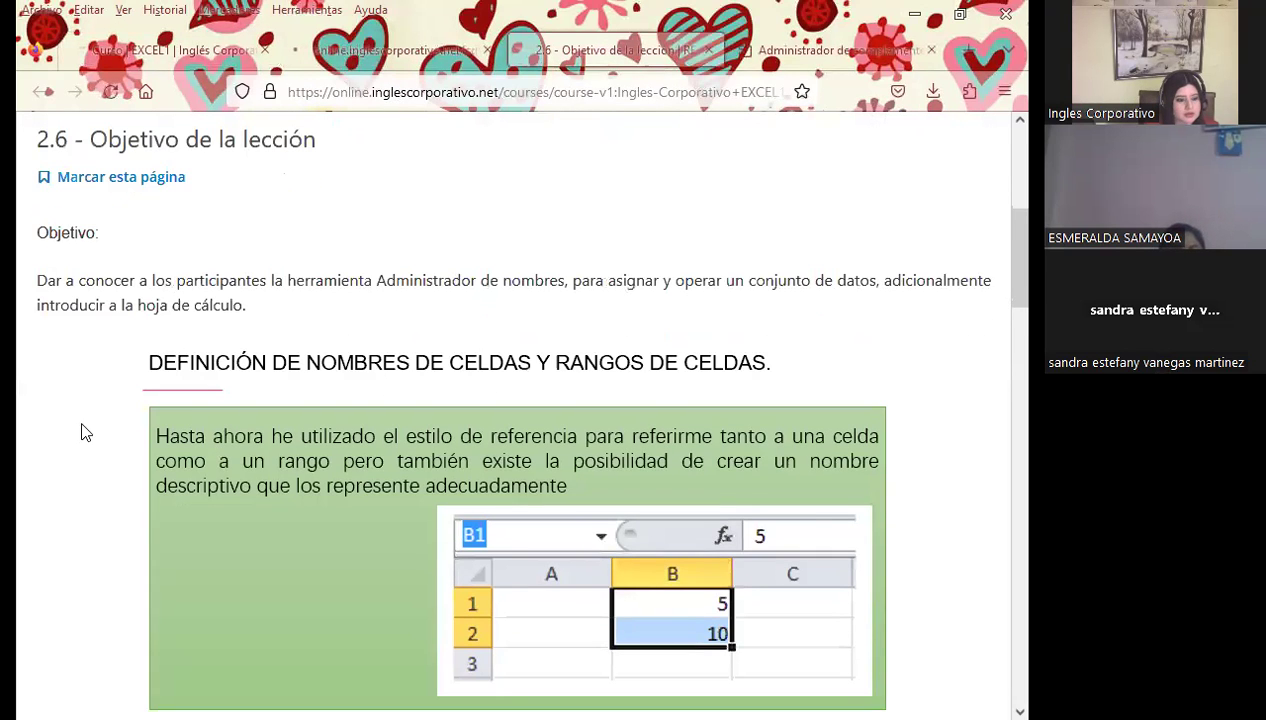
scroll(82, 434, up, 3)
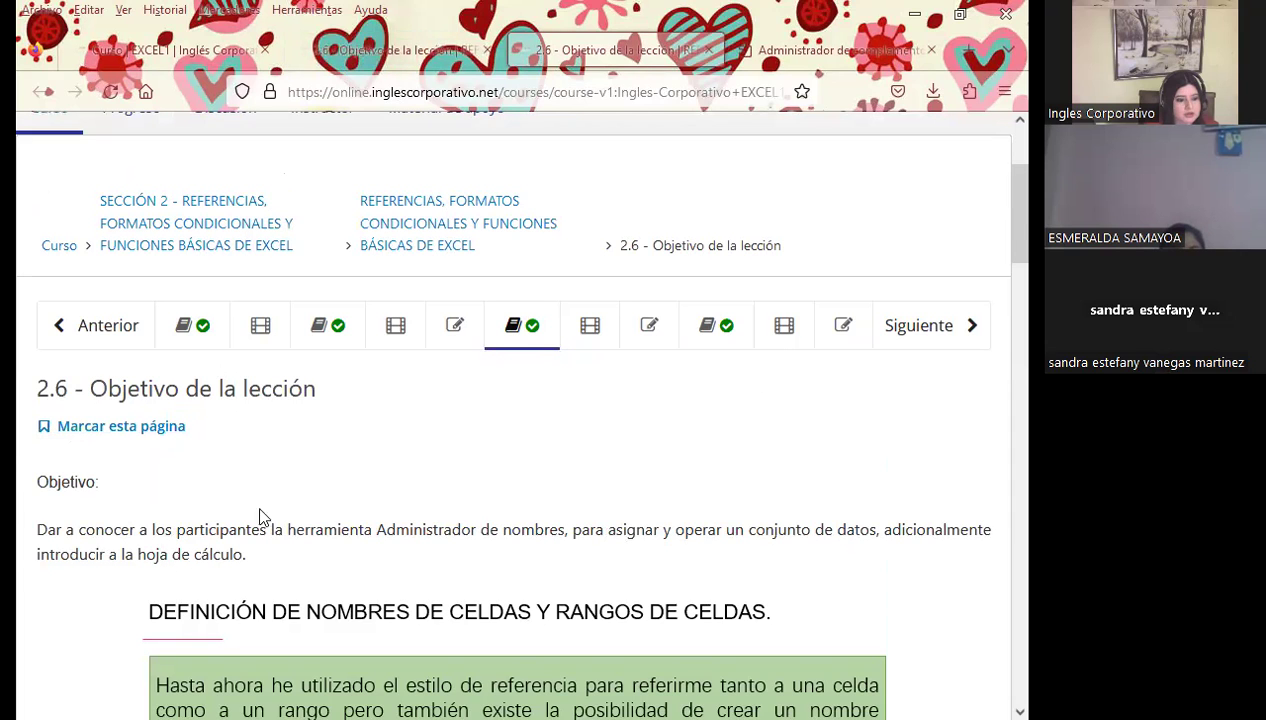
scroll(882, 607, down, 2)
scroll(947, 616, down, 4)
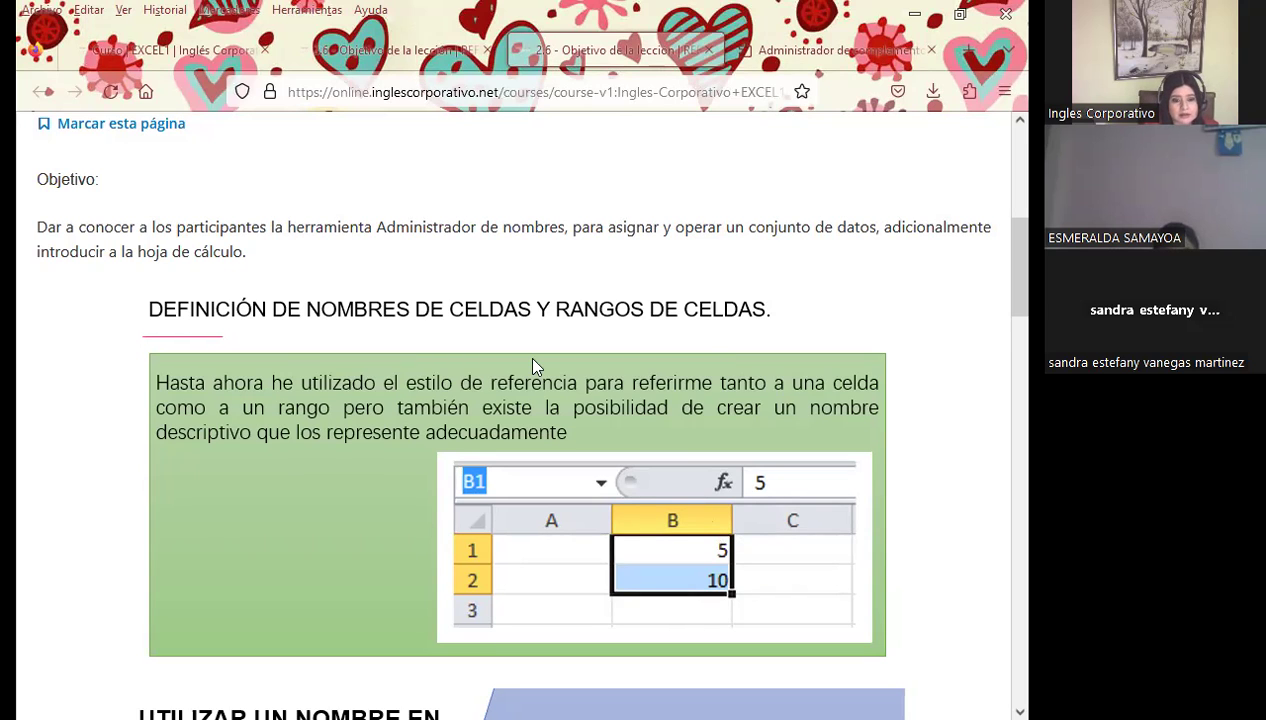
Return to the top of the lesson, then go back to the SESIÓN: 7 slide
scroll(526, 354, up, 3)
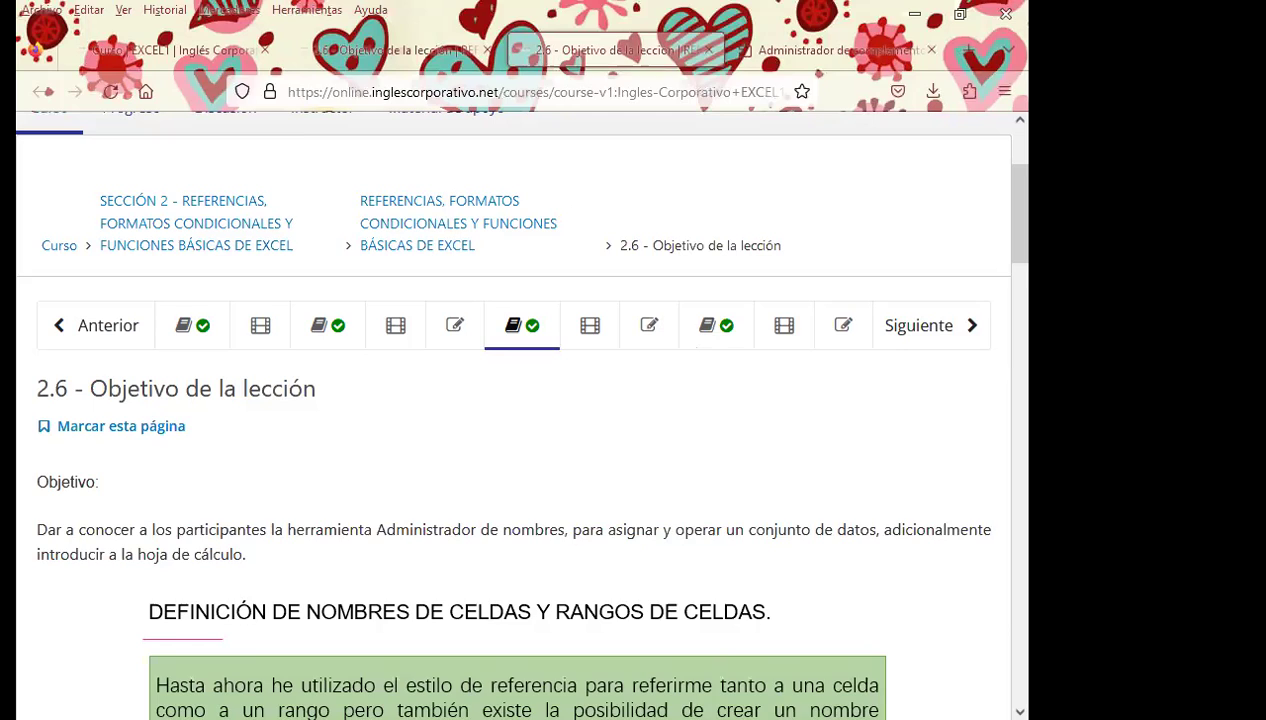
key(alt+Tab)
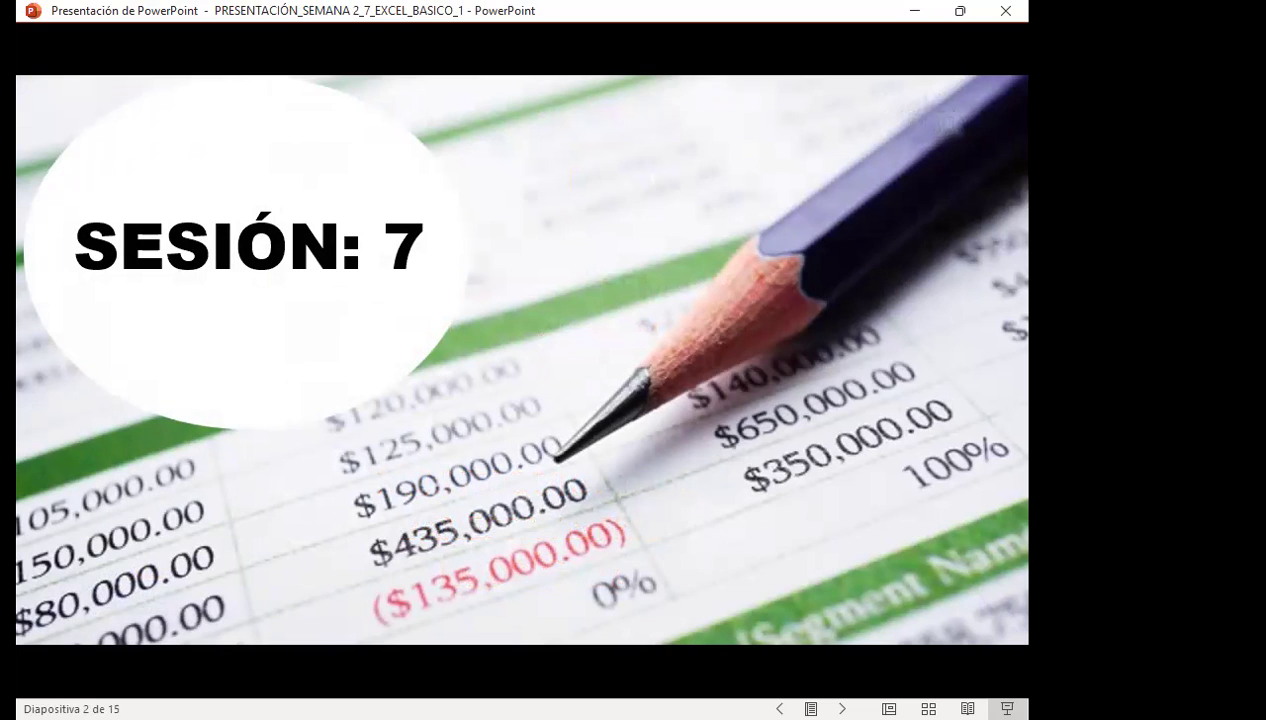
Advance the slideshow to slide 3, the AGENDA
key(Right)
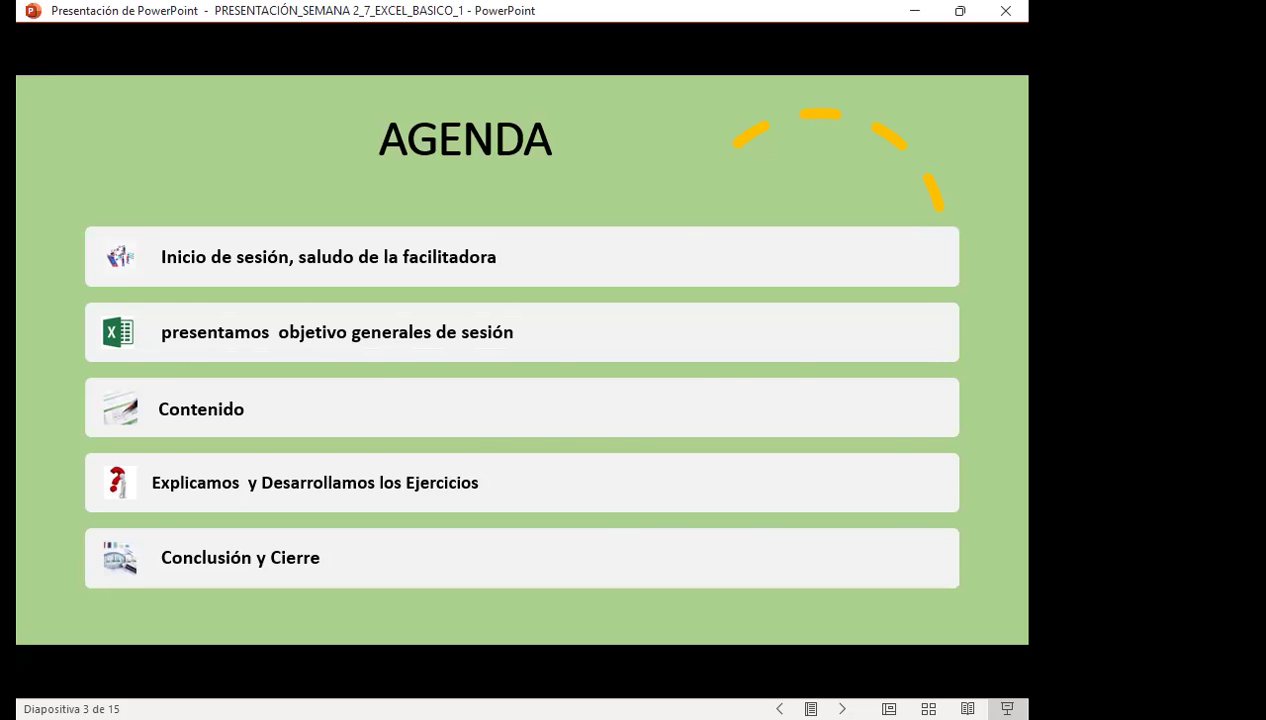
Advance to slide 4, Objetivo general de la sesión
key(Right)
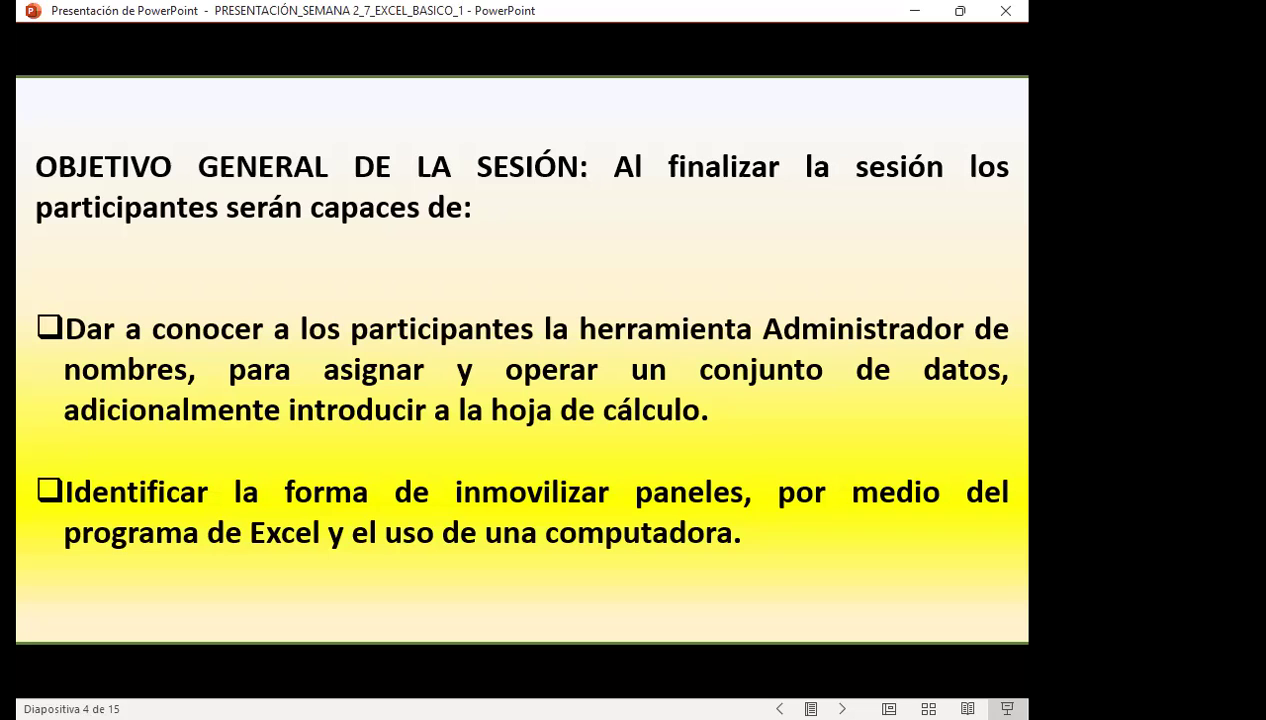
Advance to slide 5, Nombres de rangos, with the A1:D10 naming steps
key(Right)
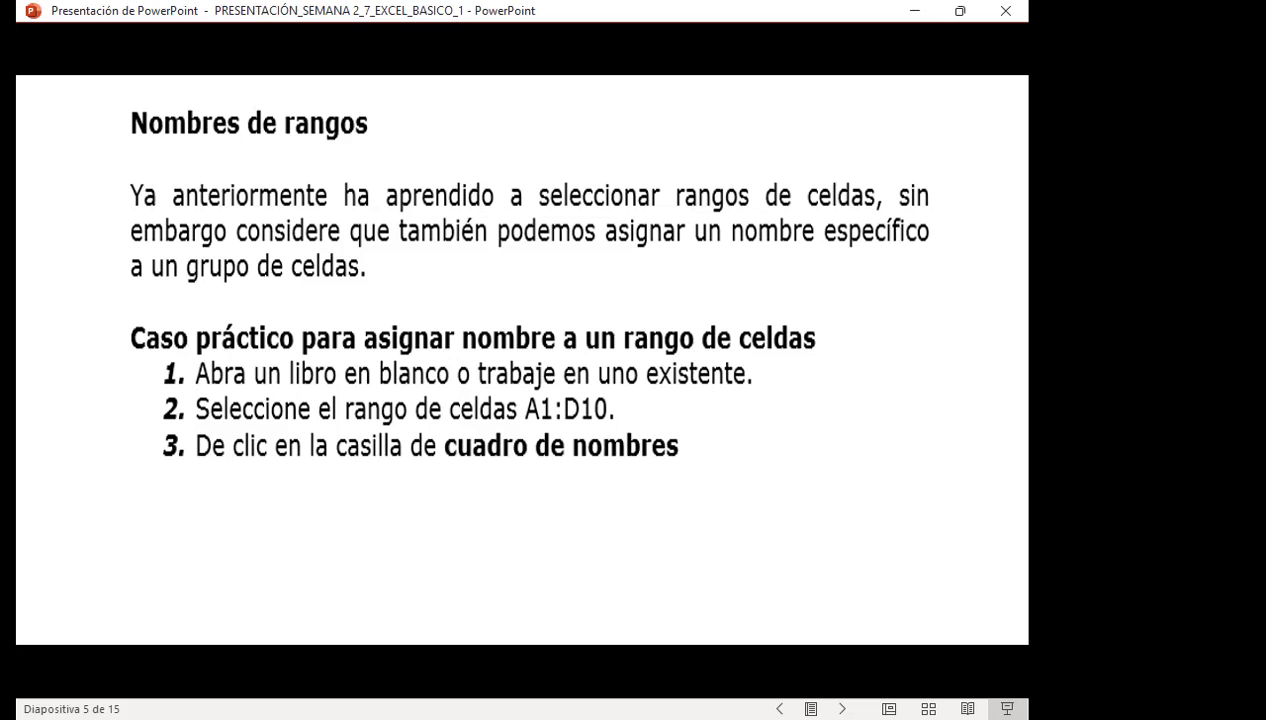
Move between slides 5 and 6, finishing on slide 6 with steps 4–7 for GRUPO1
key(Right)
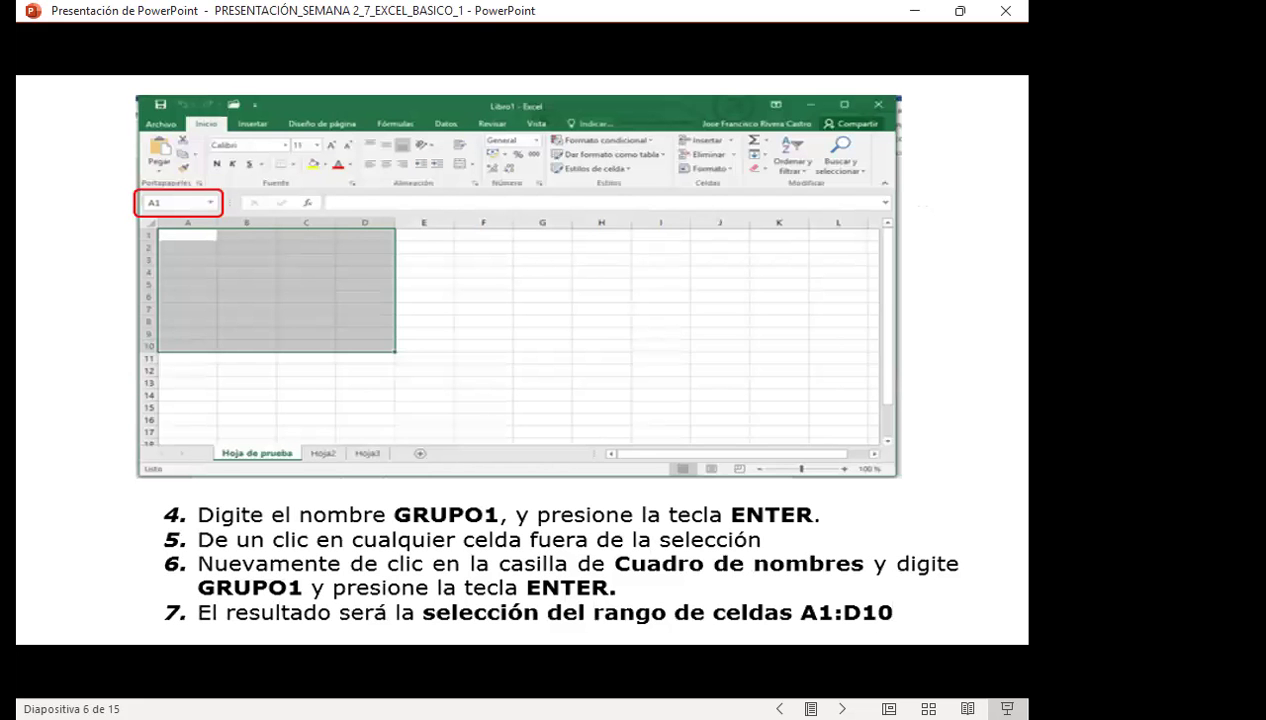
key(Left)
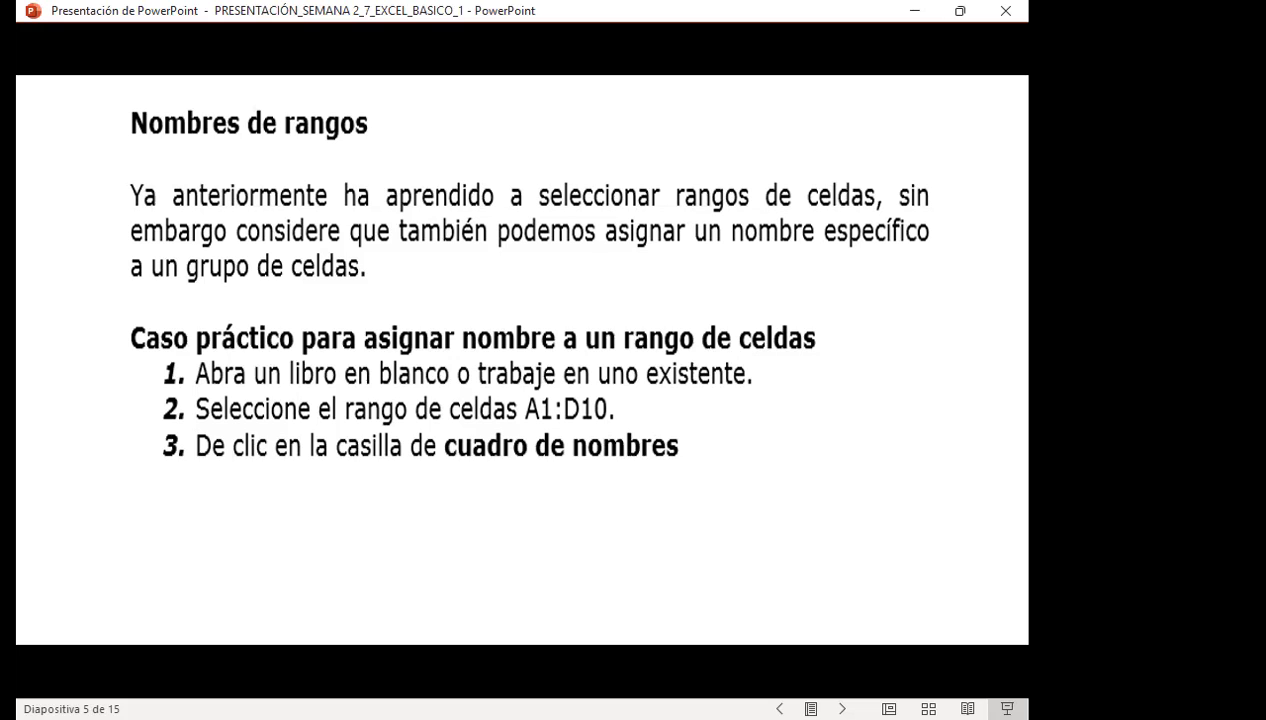
key(Right)
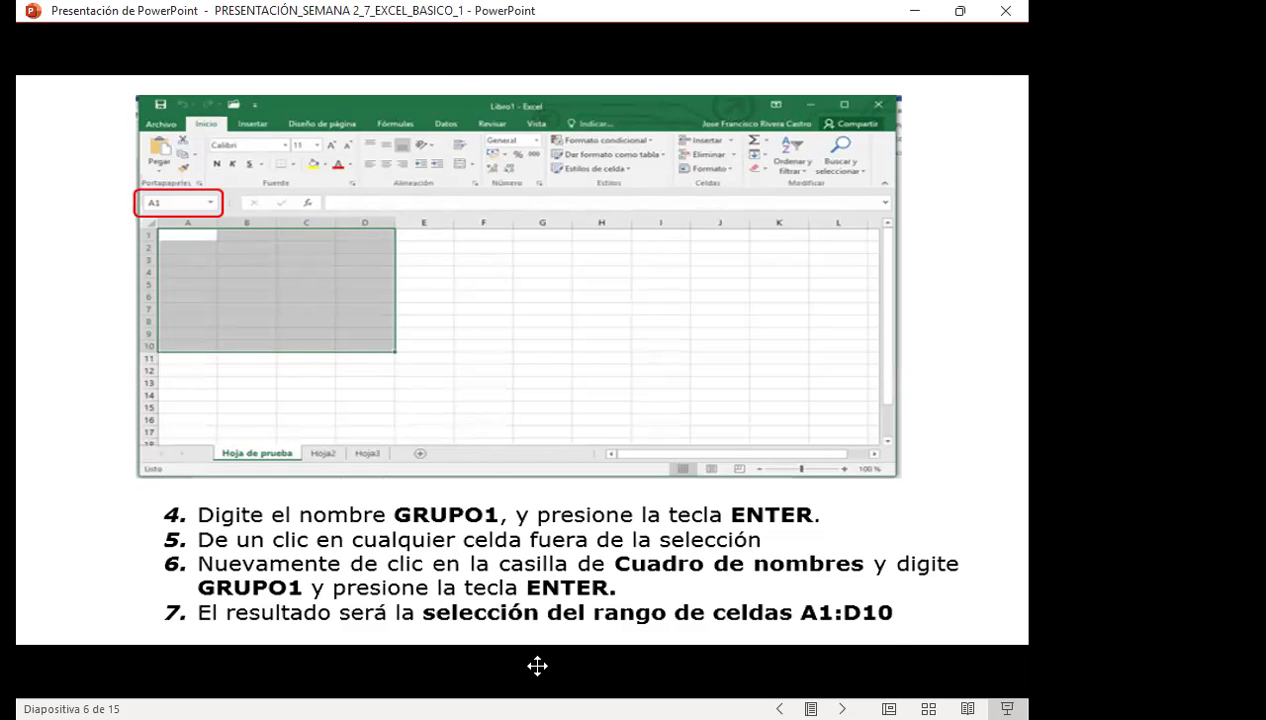
Switch to the Excel workbook and select cells A1:D10 on the RANGO sheet
key(alt+Tab)
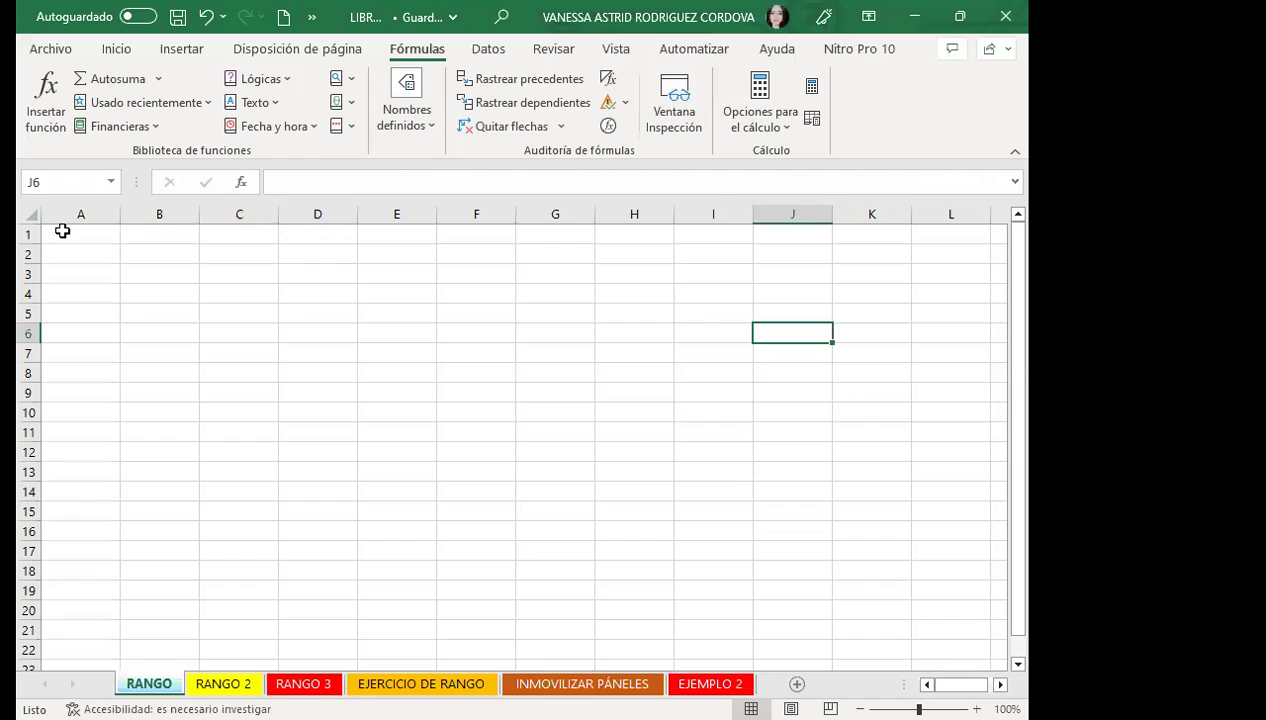
mouse_move(62, 232)
mouse_down()
mouse_move(179, 246)
mouse_move(345, 411)
mouse_up()
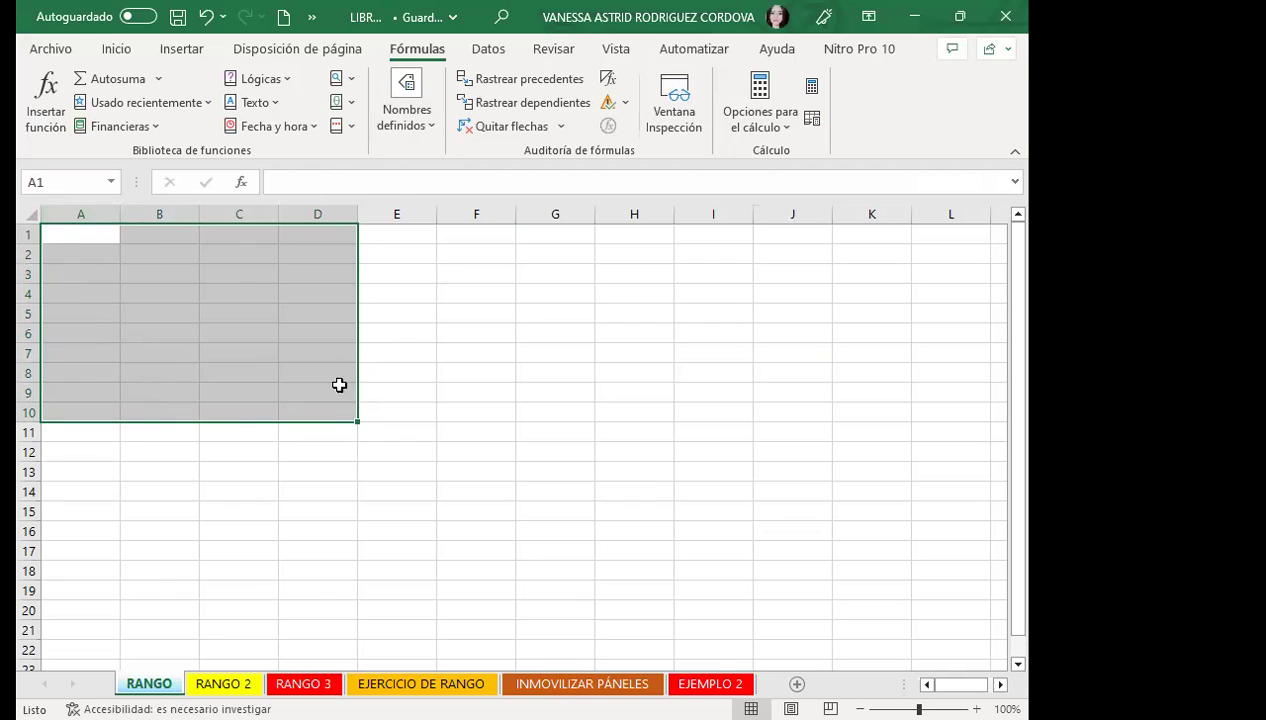
Name the selected A1:D10 range GRUPO1 through the Name Box on the Inicio tab
click(116, 48)
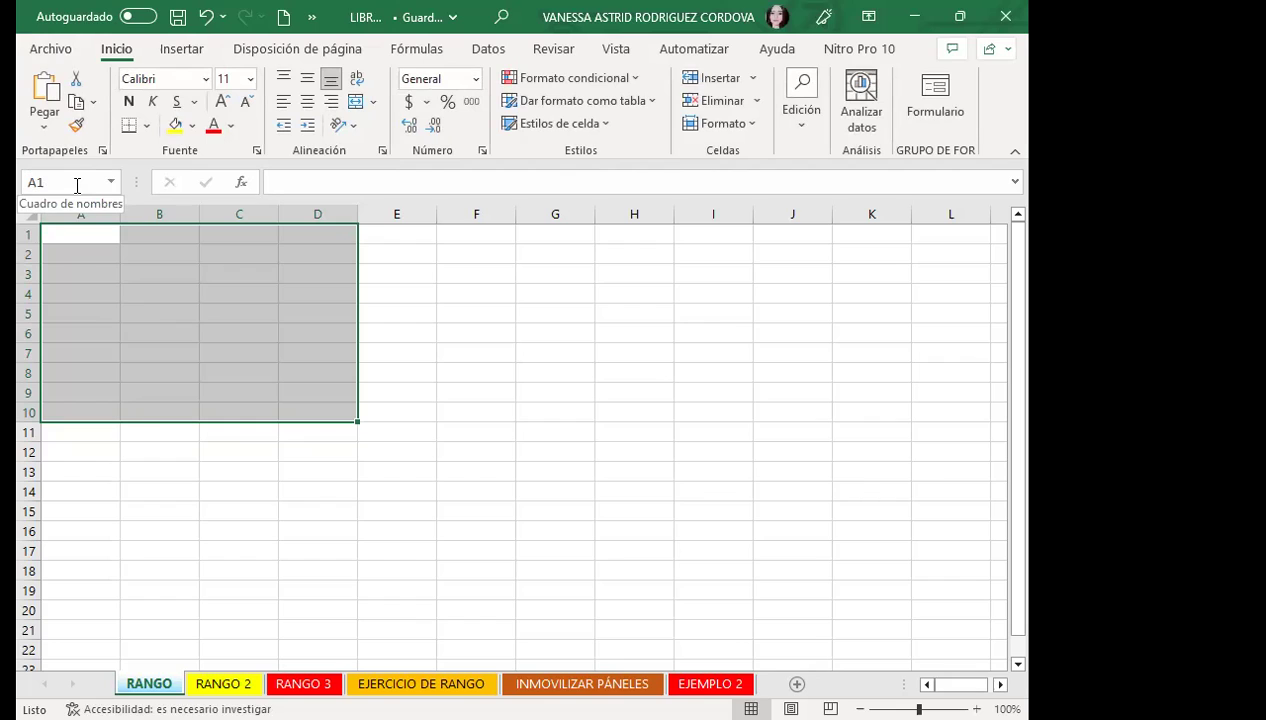
click(63, 180)
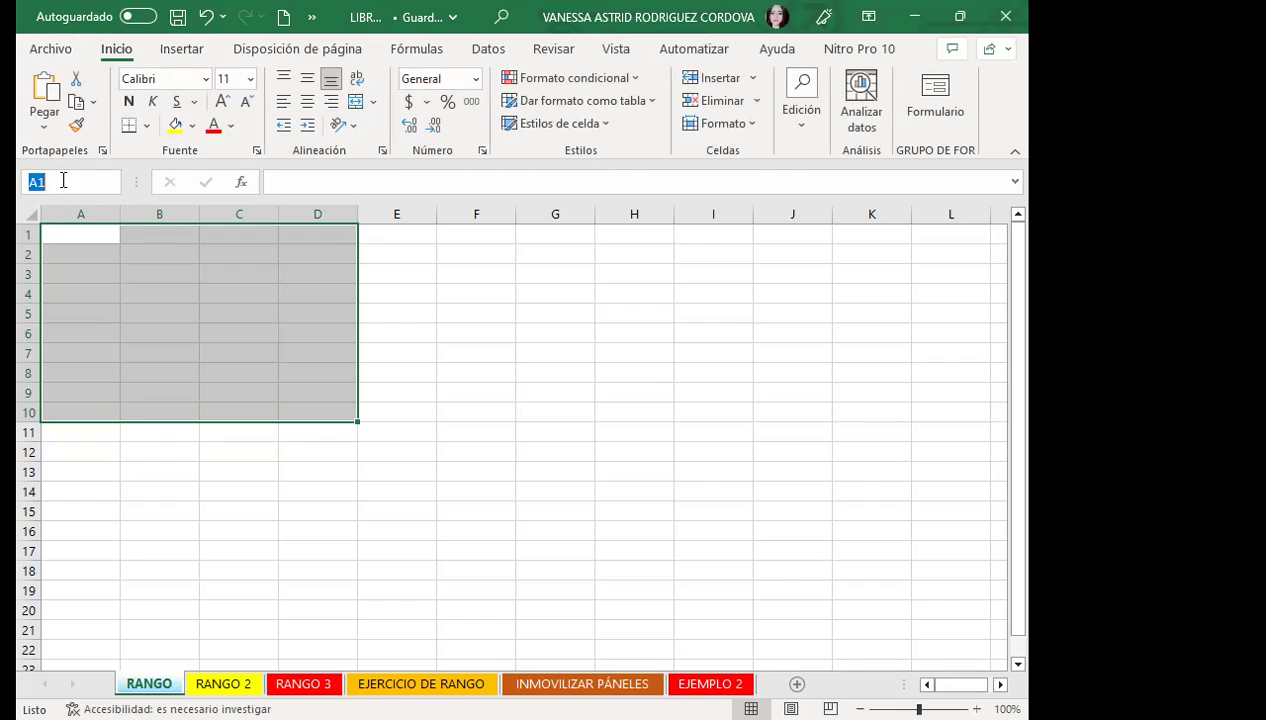
text(GRUPO)
text(1)
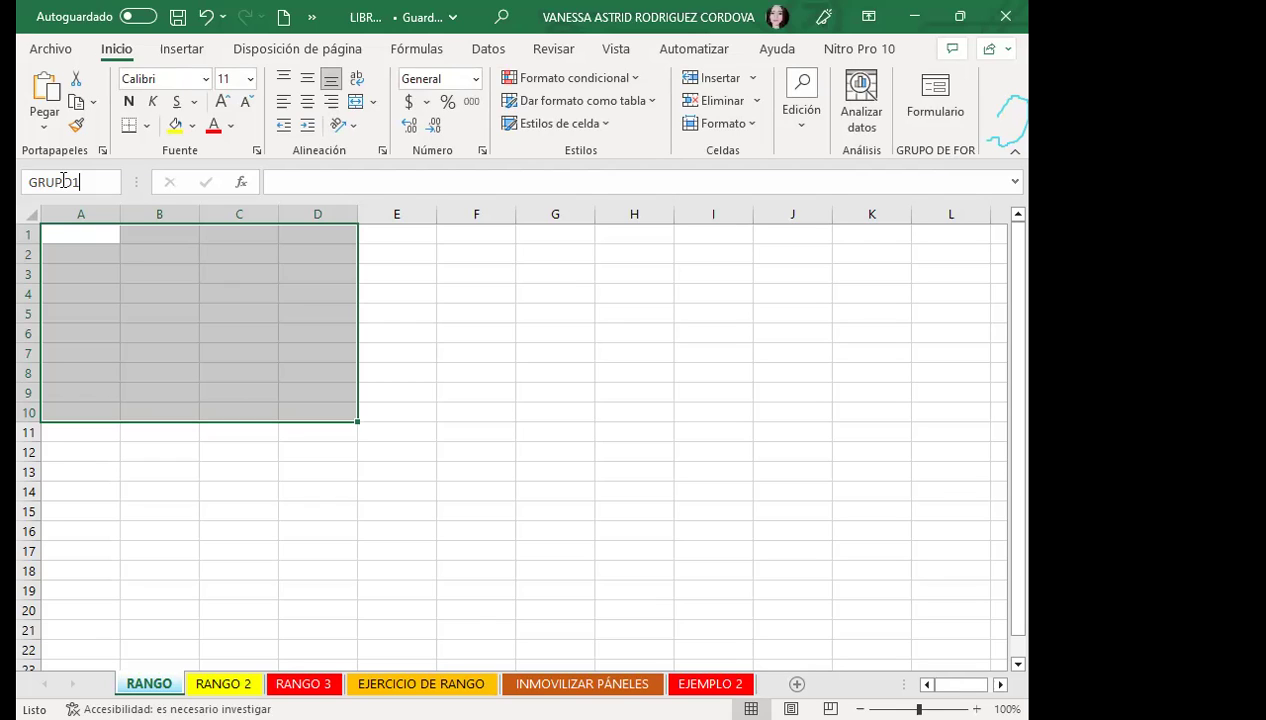
key(Return)
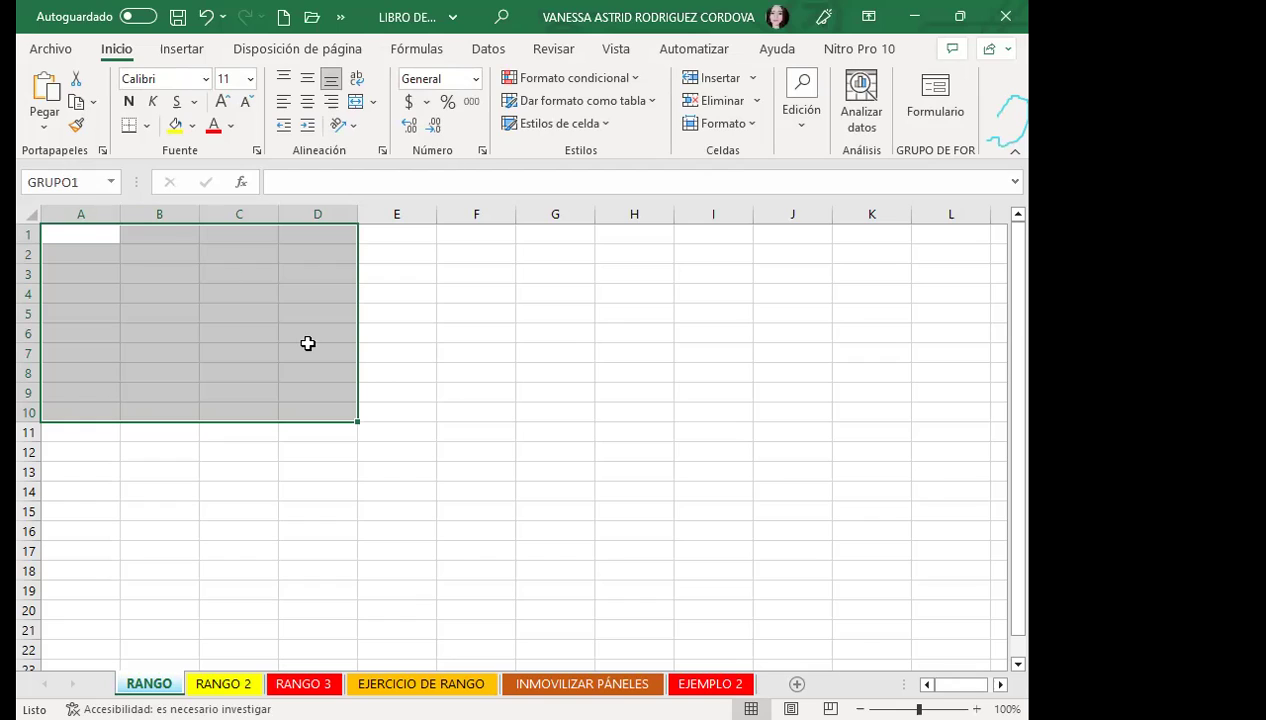
click(433, 335)
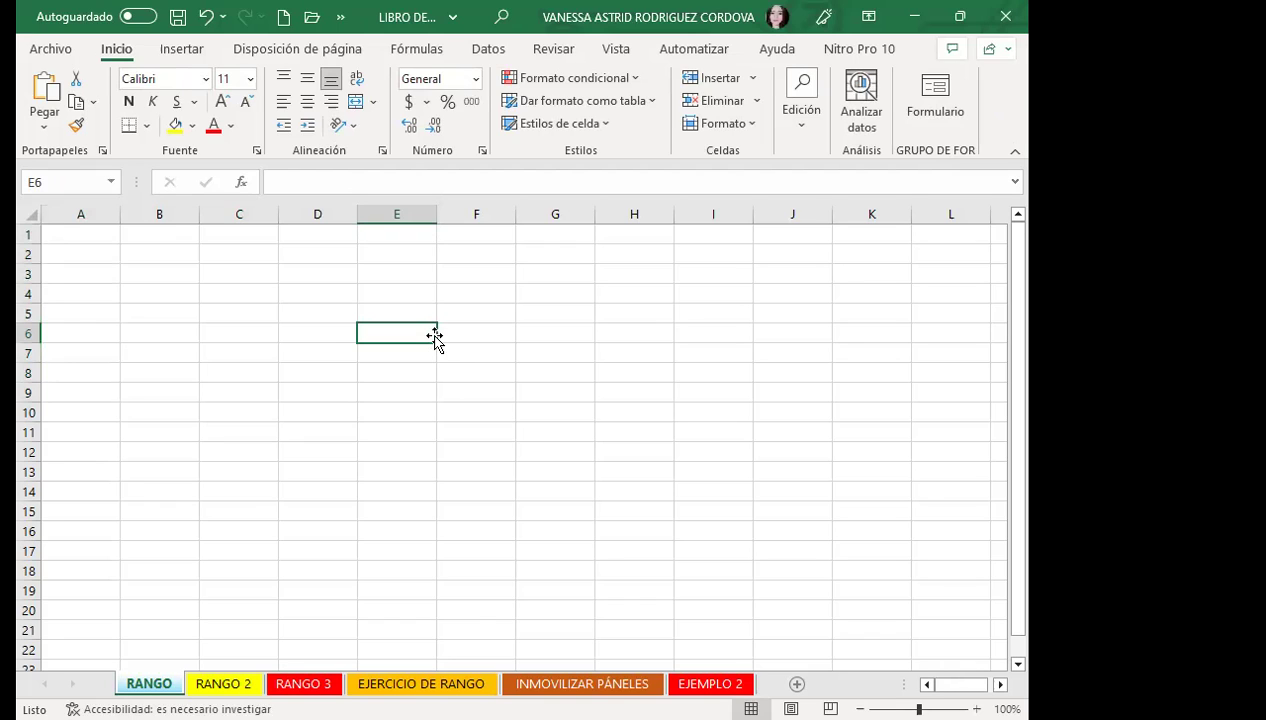
click(143, 293)
click(640, 488)
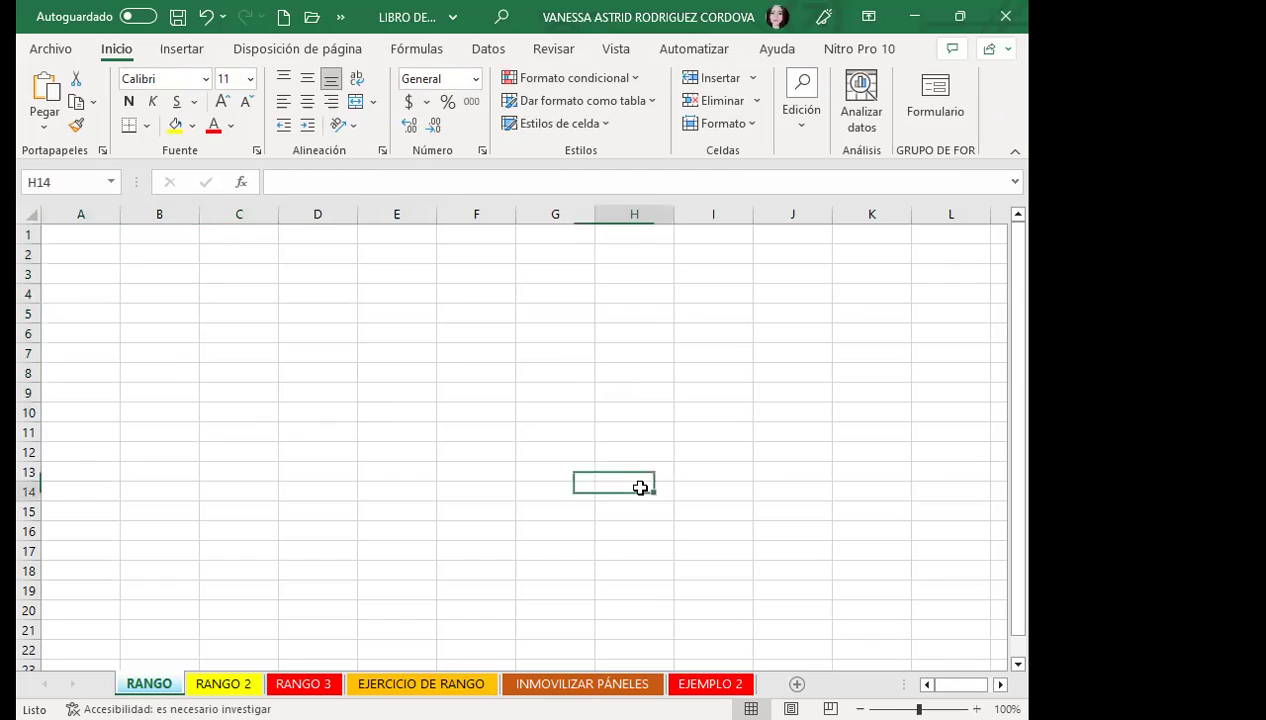
click(963, 257)
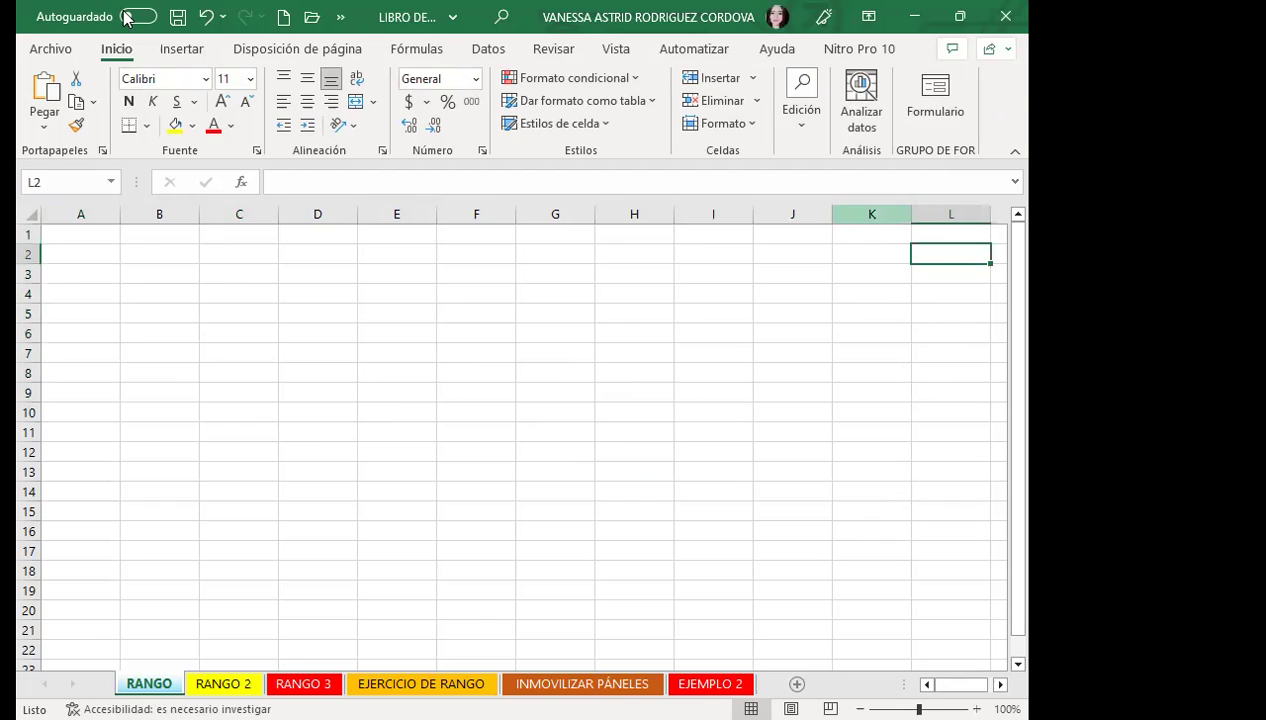
click(111, 183)
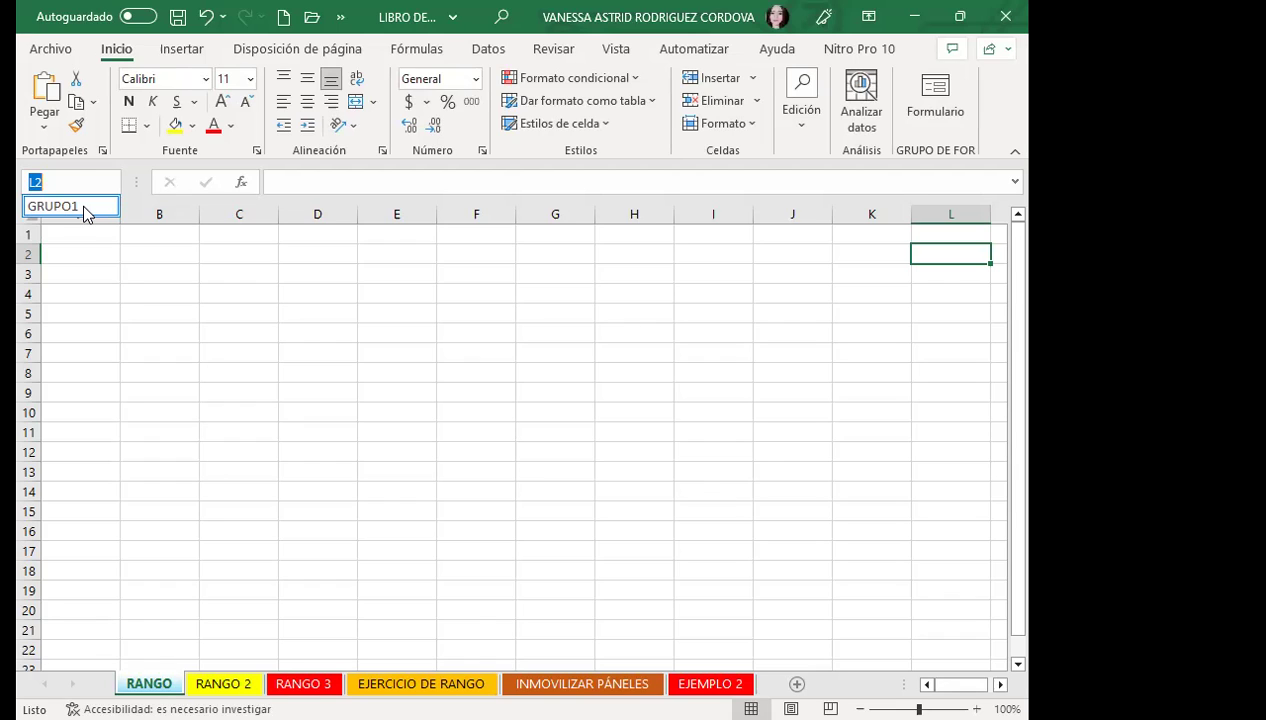
click(76, 215)
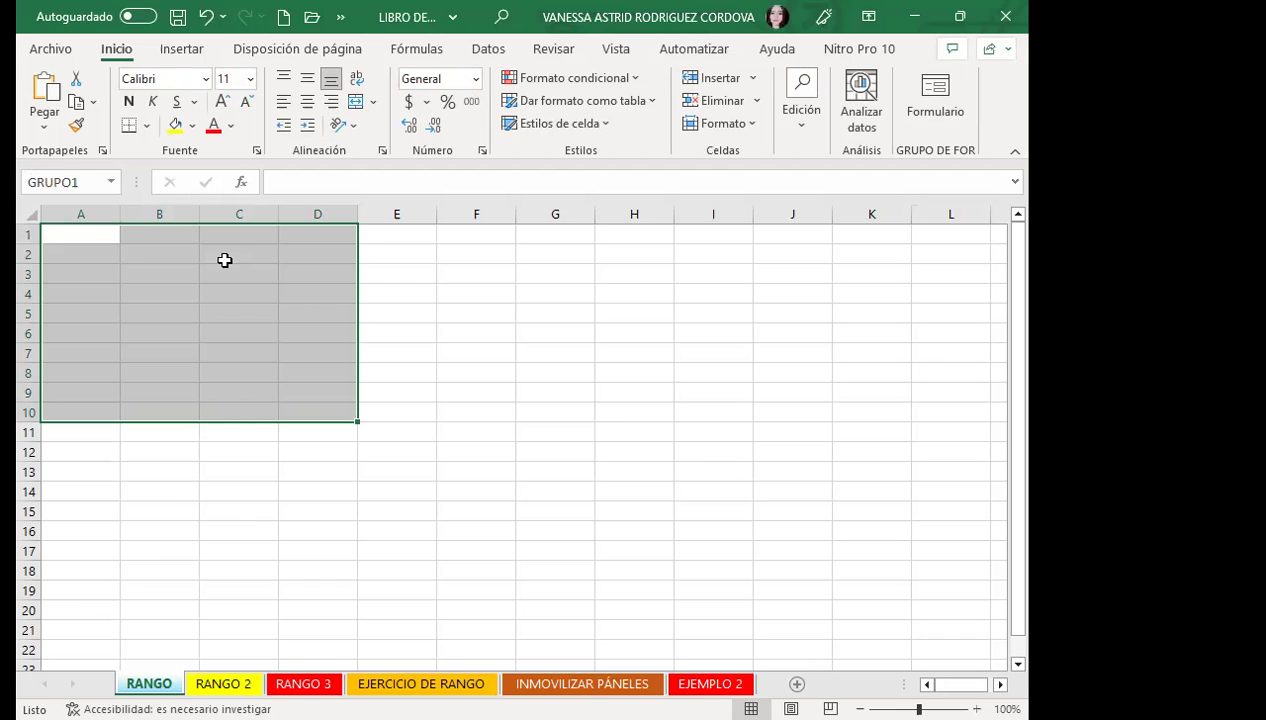
click(221, 306)
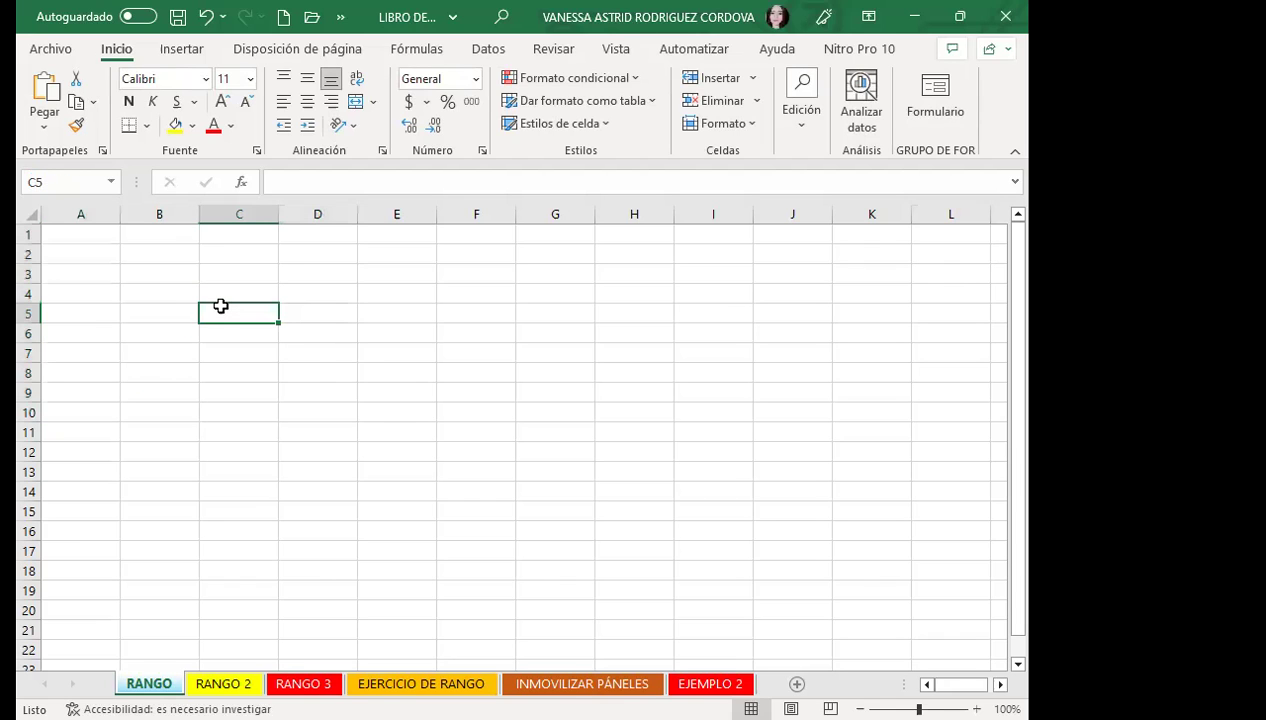
mouse_move(88, 240)
mouse_down()
mouse_move(435, 336)
mouse_move(555, 472)
mouse_up()
click(329, 447)
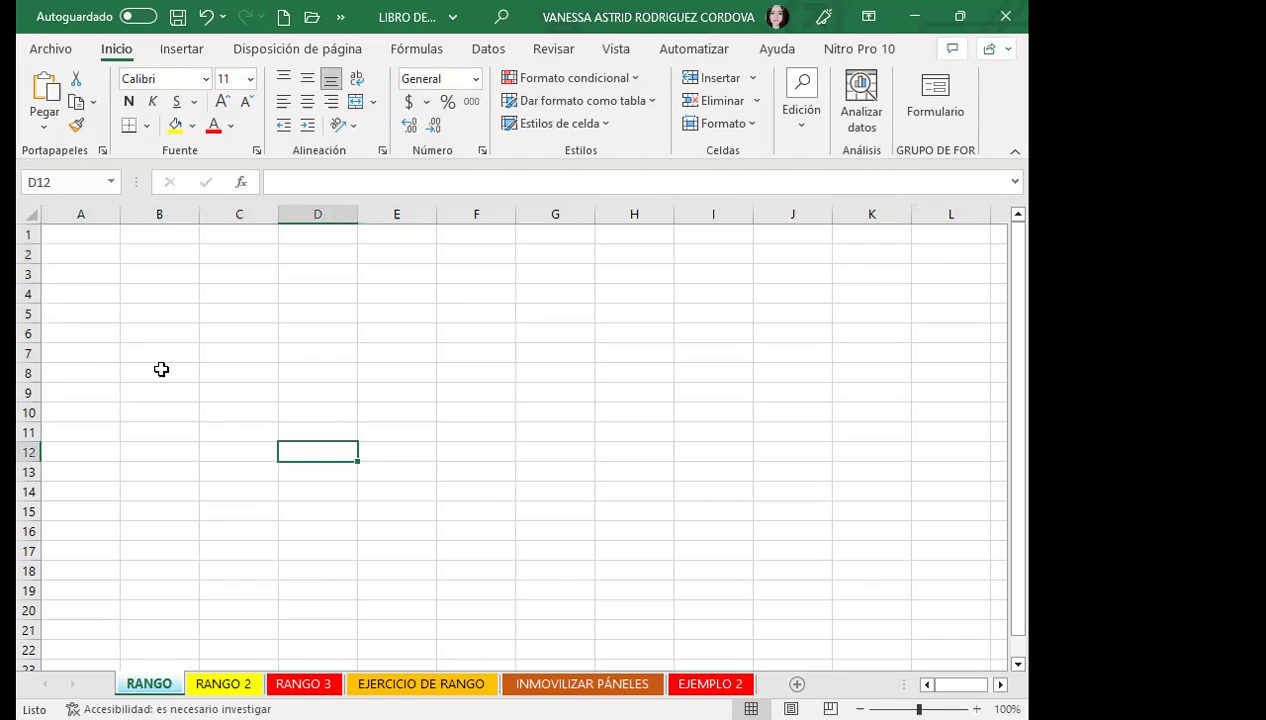
drag(477, 234, 492, 524)
ctrl+click(557, 393)
drag(619, 234, 627, 523)
drag(786, 250, 760, 528)
drag(932, 234, 938, 531)
ctrl+click(880, 530)
ctrl+click(853, 227)
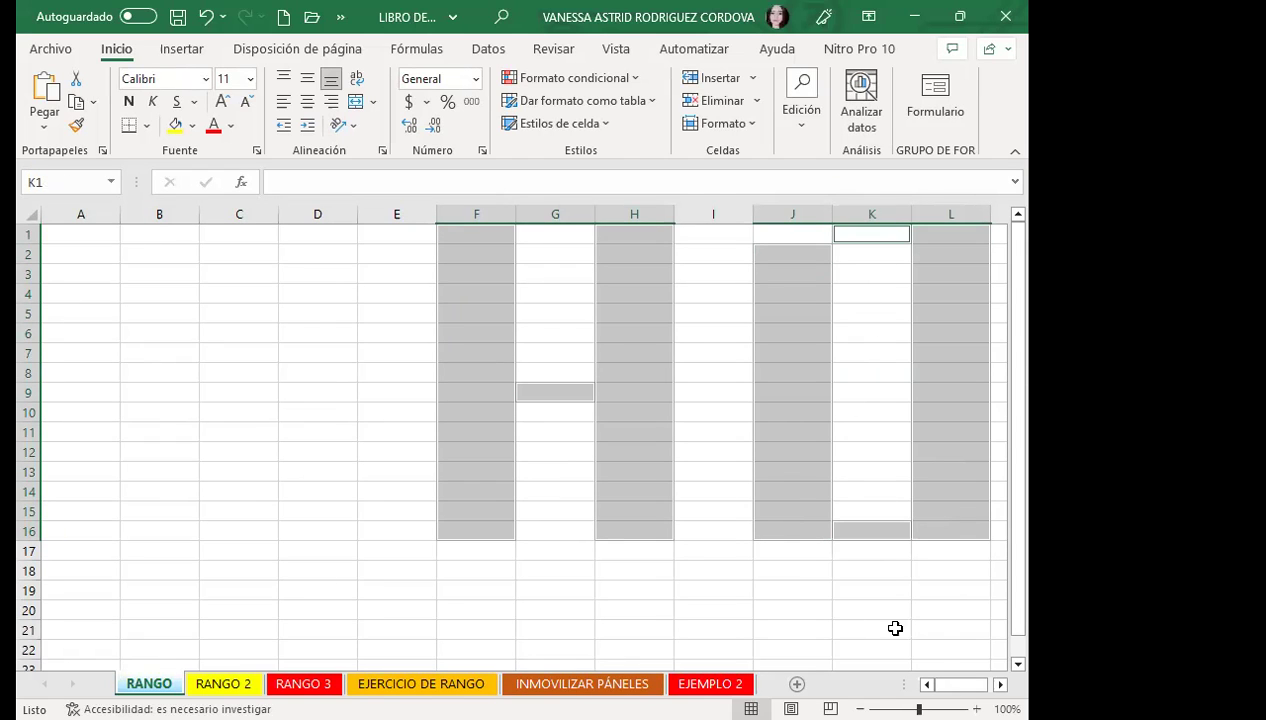
ctrl+scroll(797, 585, down, 2)
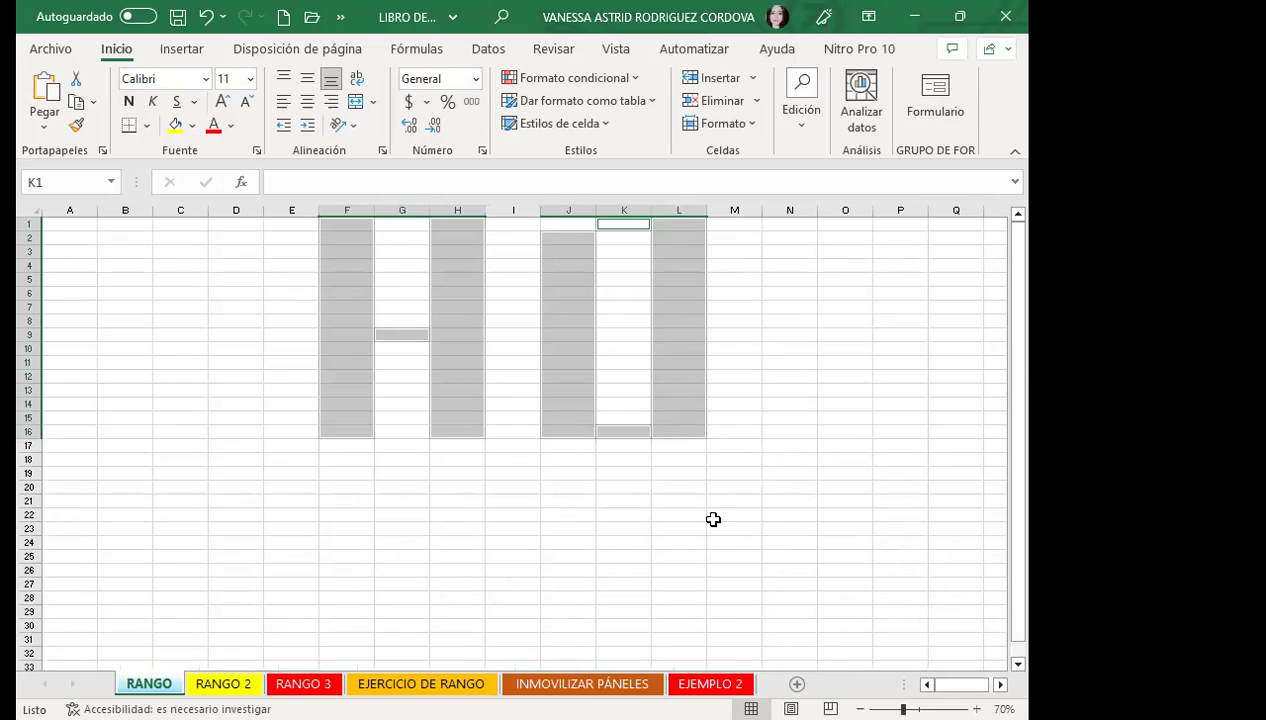
ctrl+scroll(639, 452, down, 2)
drag(457, 215, 455, 335)
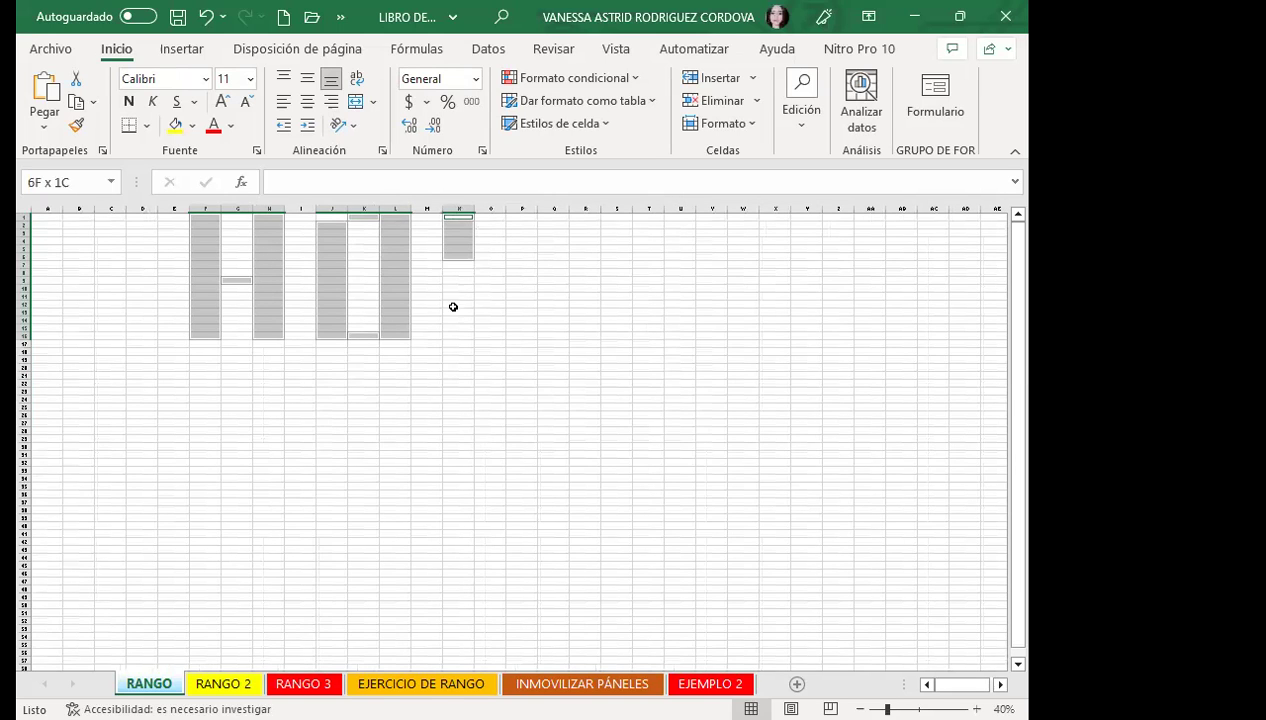
ctrl+click(490, 331)
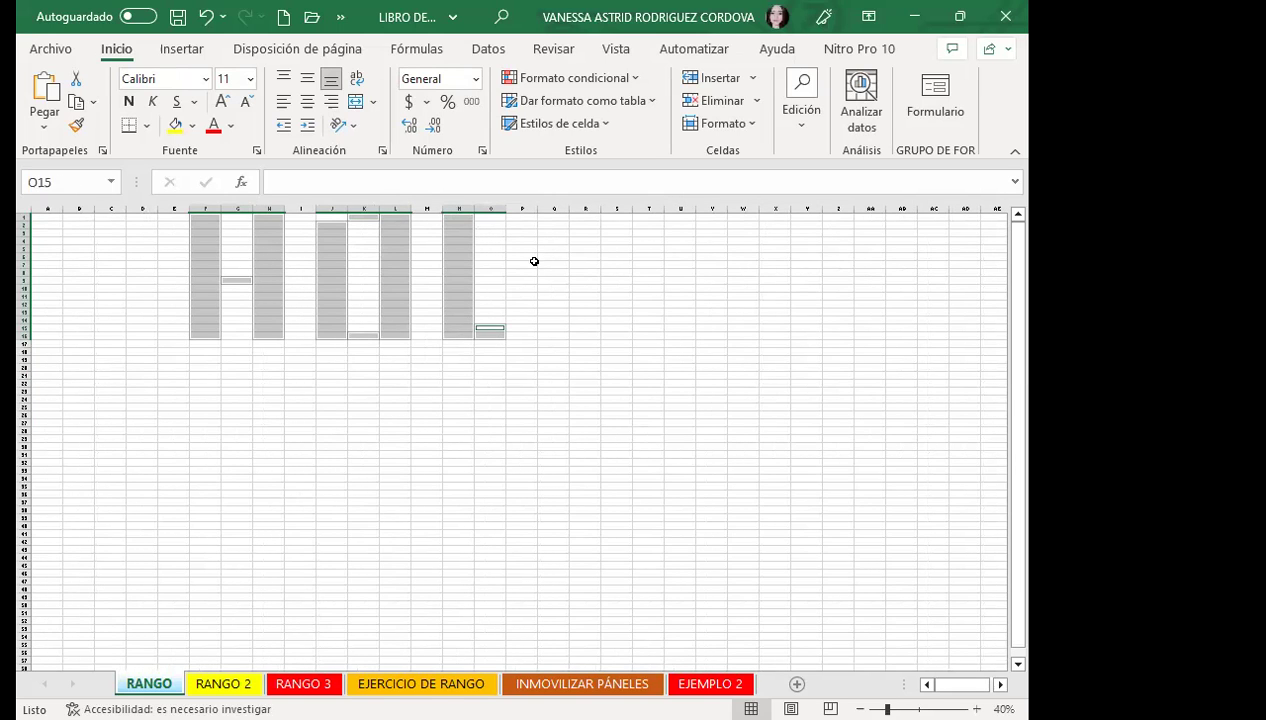
ctrl+click(554, 216)
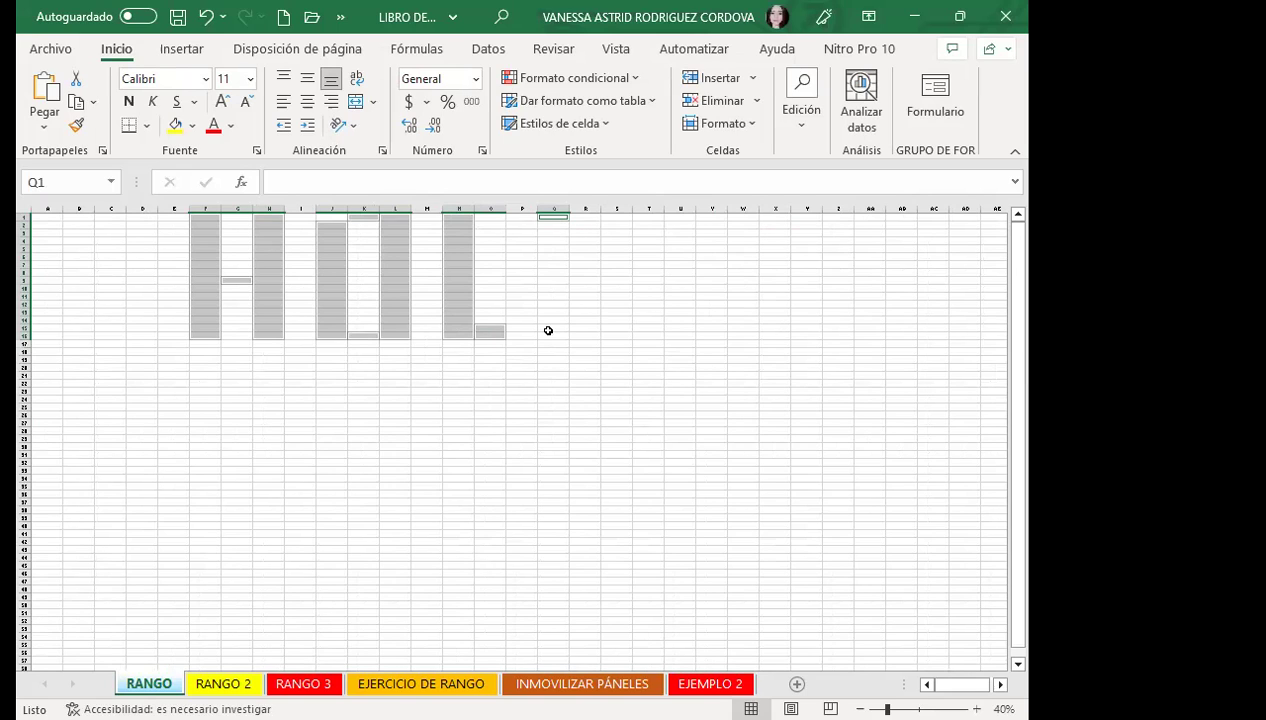
drag(554, 216, 548, 330)
ctrl+click(583, 215)
ctrl+click(617, 208)
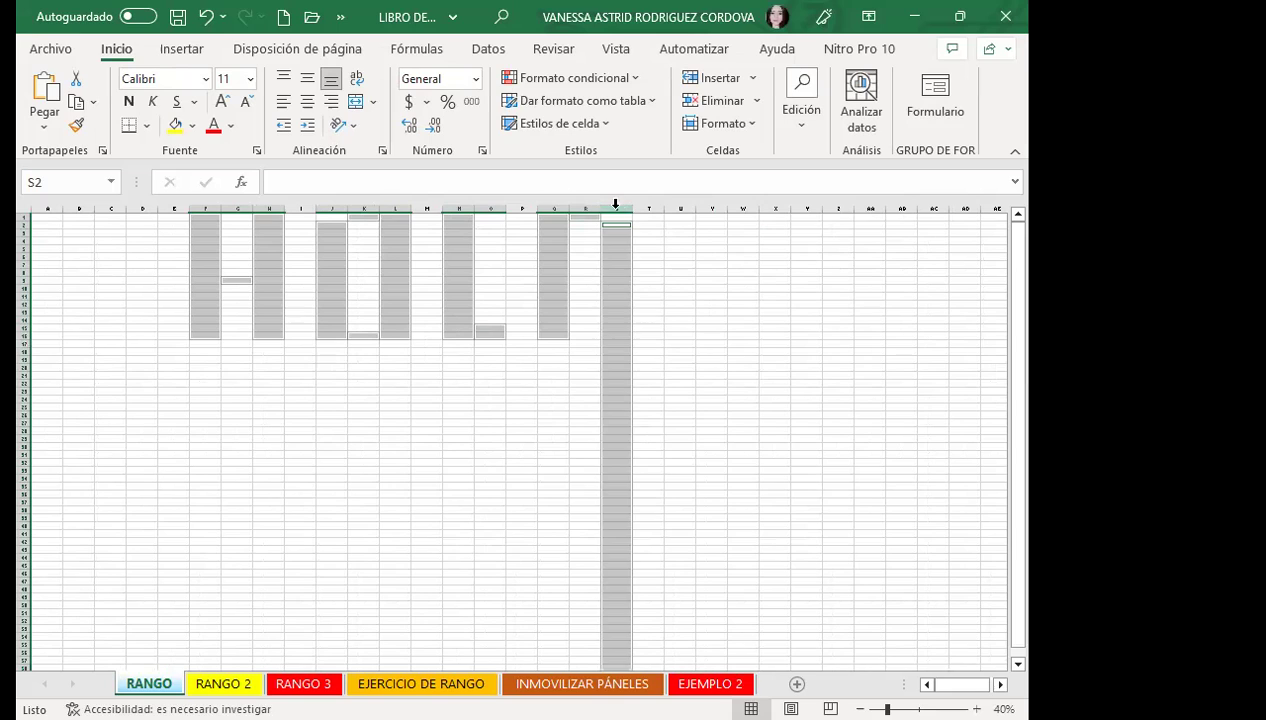
ctrl+click(617, 203)
ctrl+click(627, 222)
Ctrl-select scattered cells in columns J to W so they spell HOLA in block letters
click(424, 399)
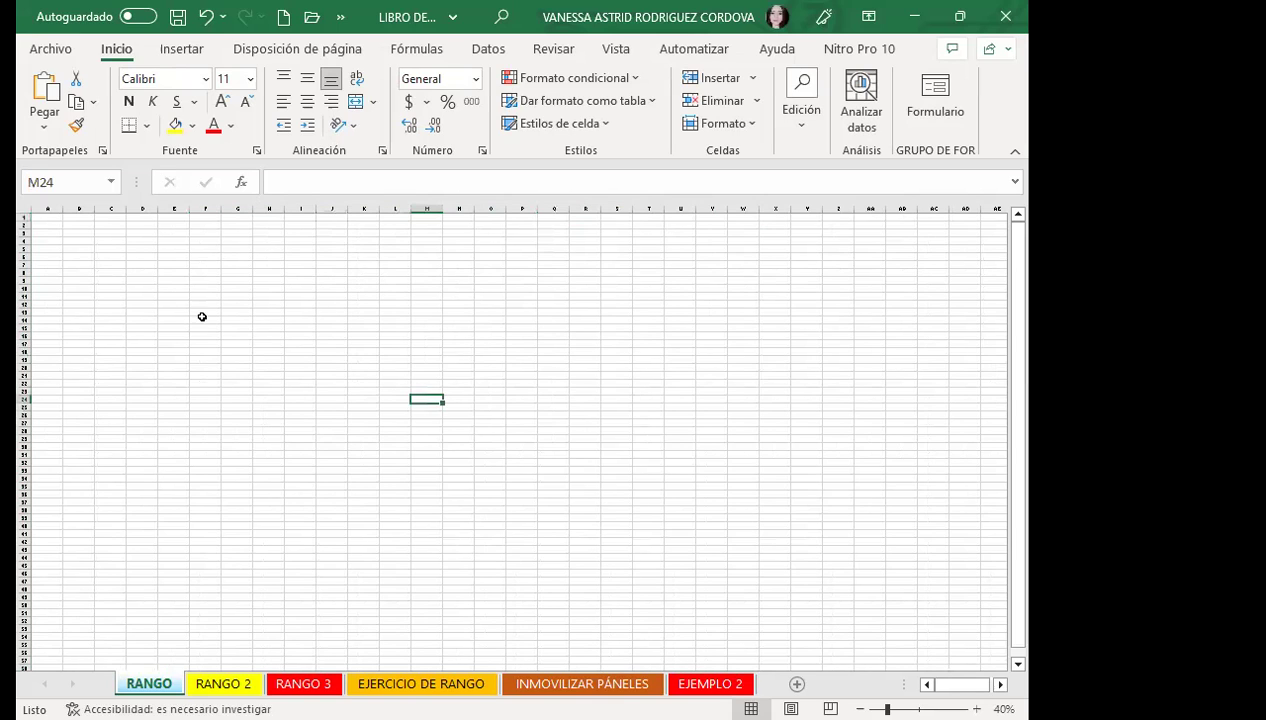
drag(333, 219, 334, 366)
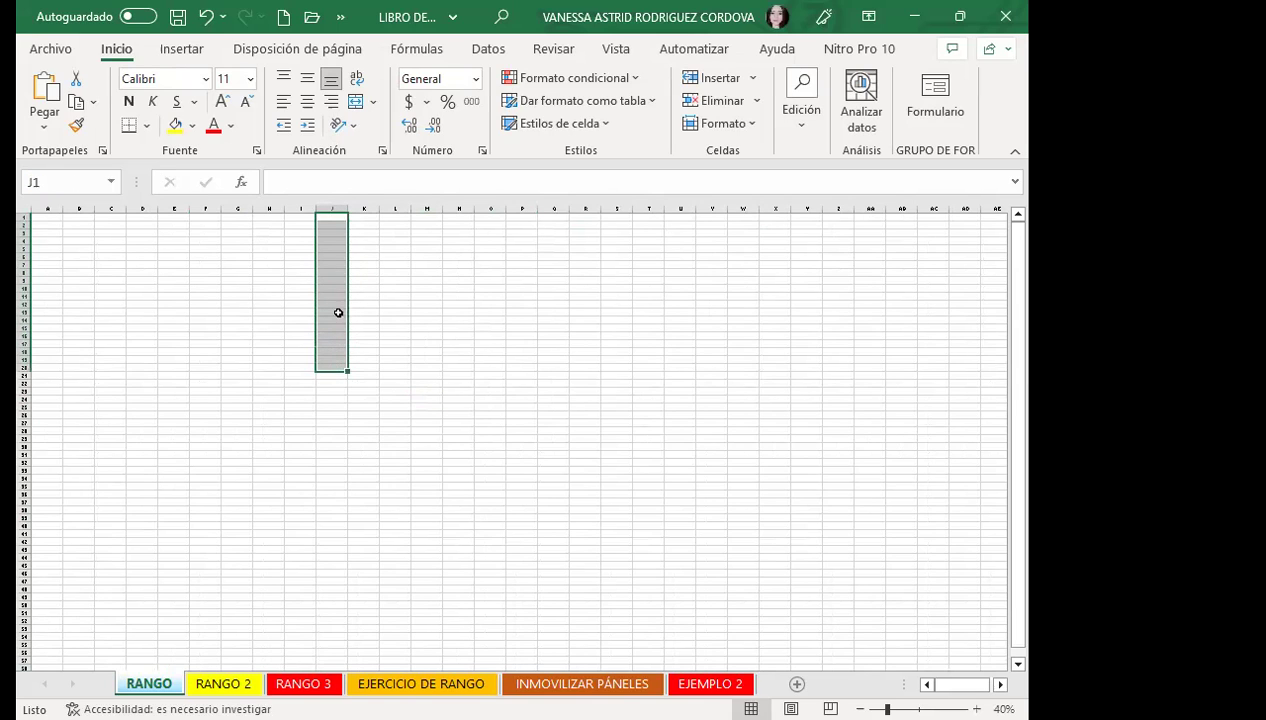
ctrl+click(363, 288)
drag(395, 217, 400, 368)
mouse_move(457, 217)
mouse_down()
mouse_move(453, 367)
mouse_move(520, 215)
mouse_move(580, 368)
mouse_up()
ctrl+click(490, 367)
ctrl+click(490, 217)
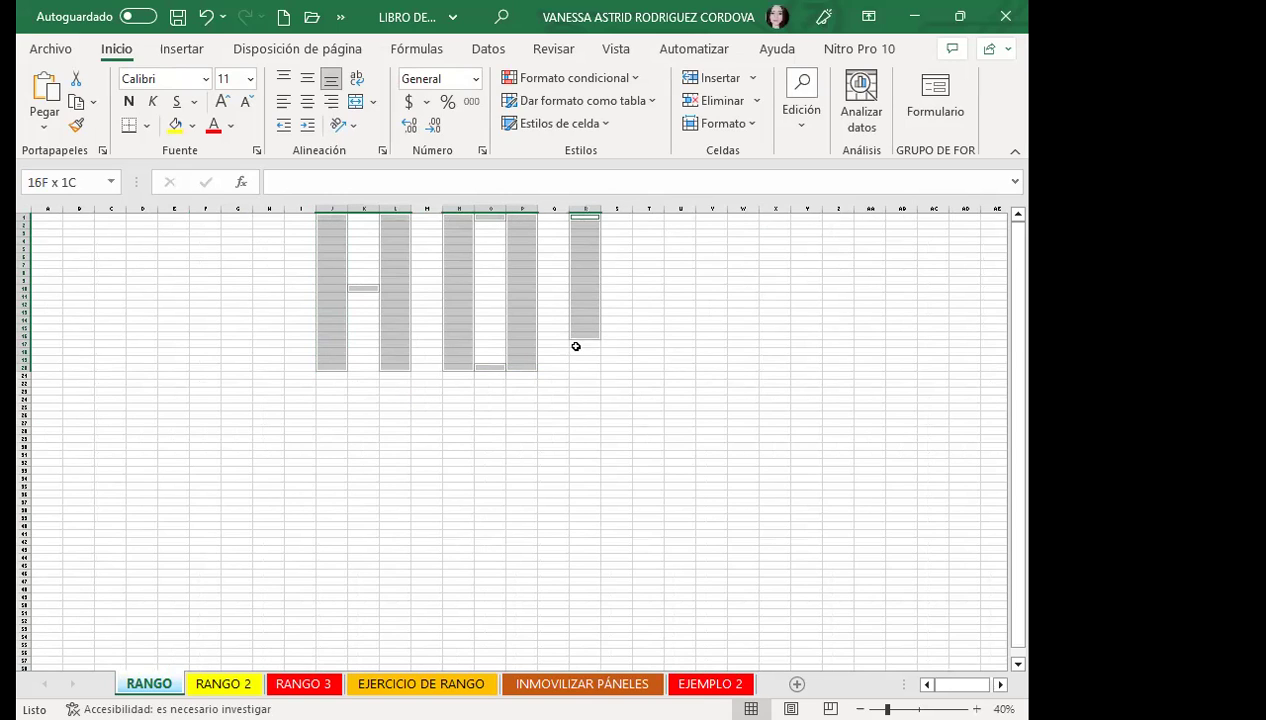
ctrl+click(612, 359)
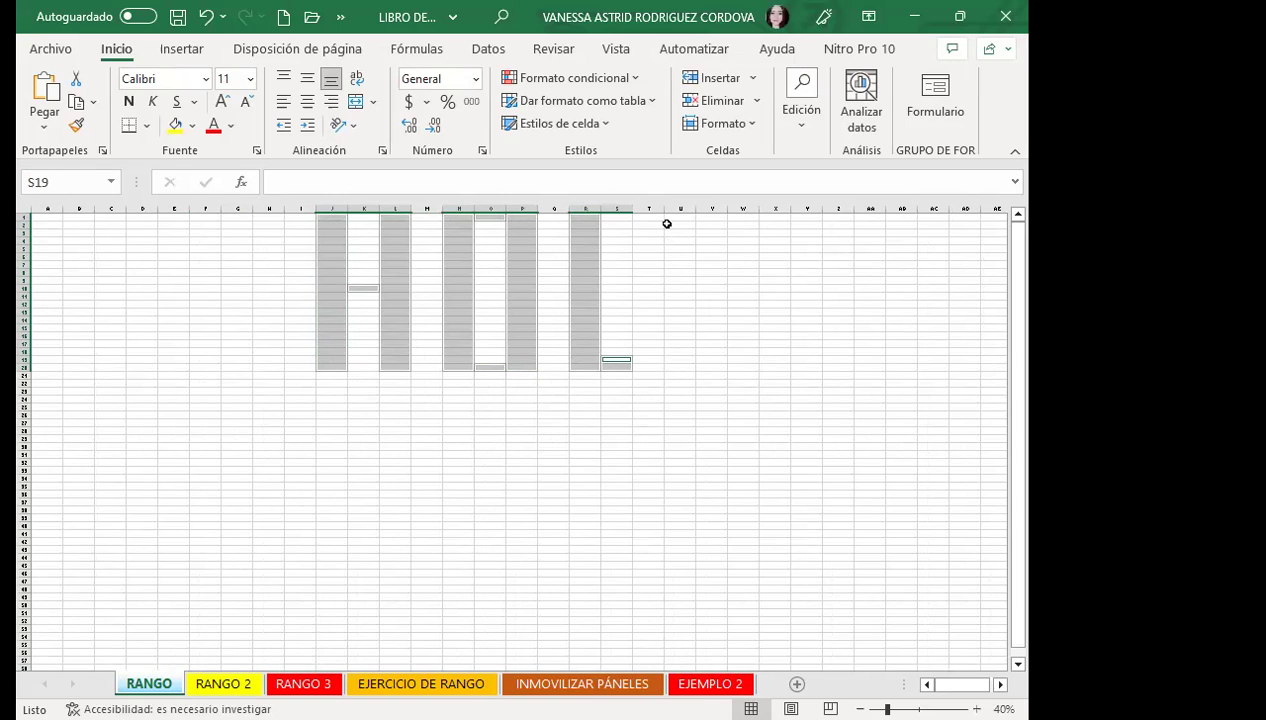
drag(679, 219, 673, 368)
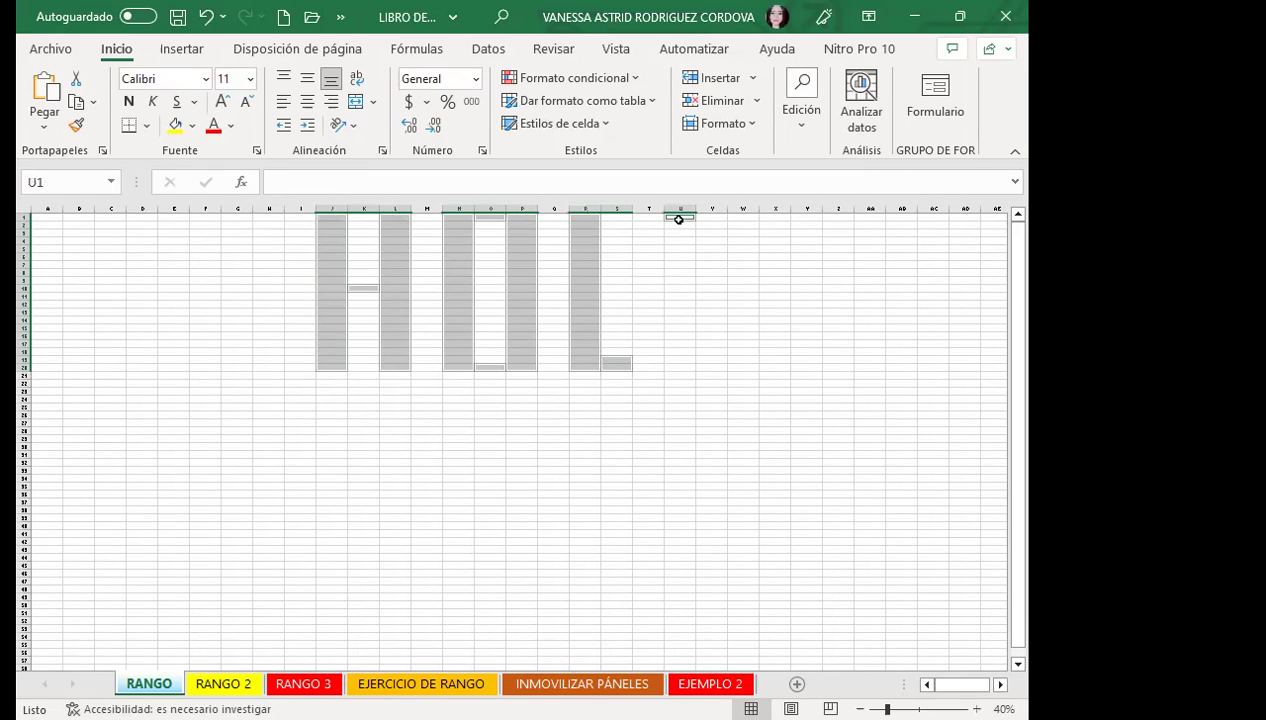
ctrl+click(710, 303)
ctrl+click(712, 217)
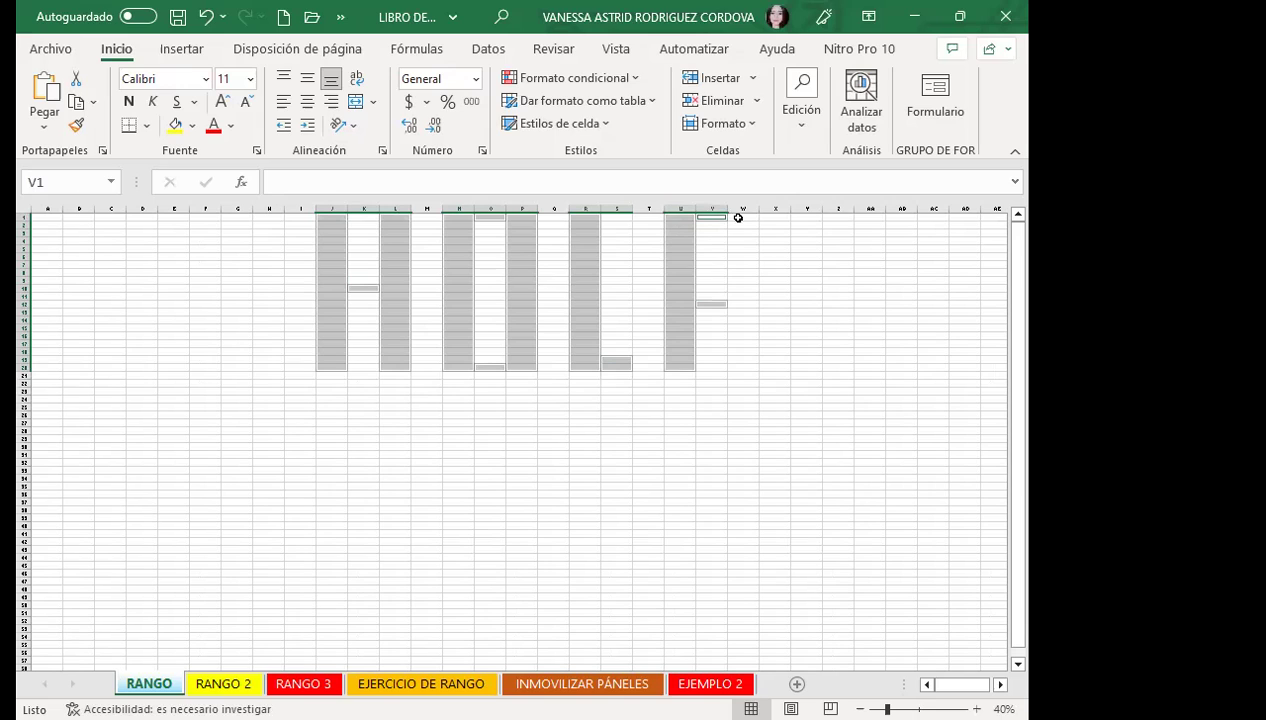
drag(738, 216, 742, 366)
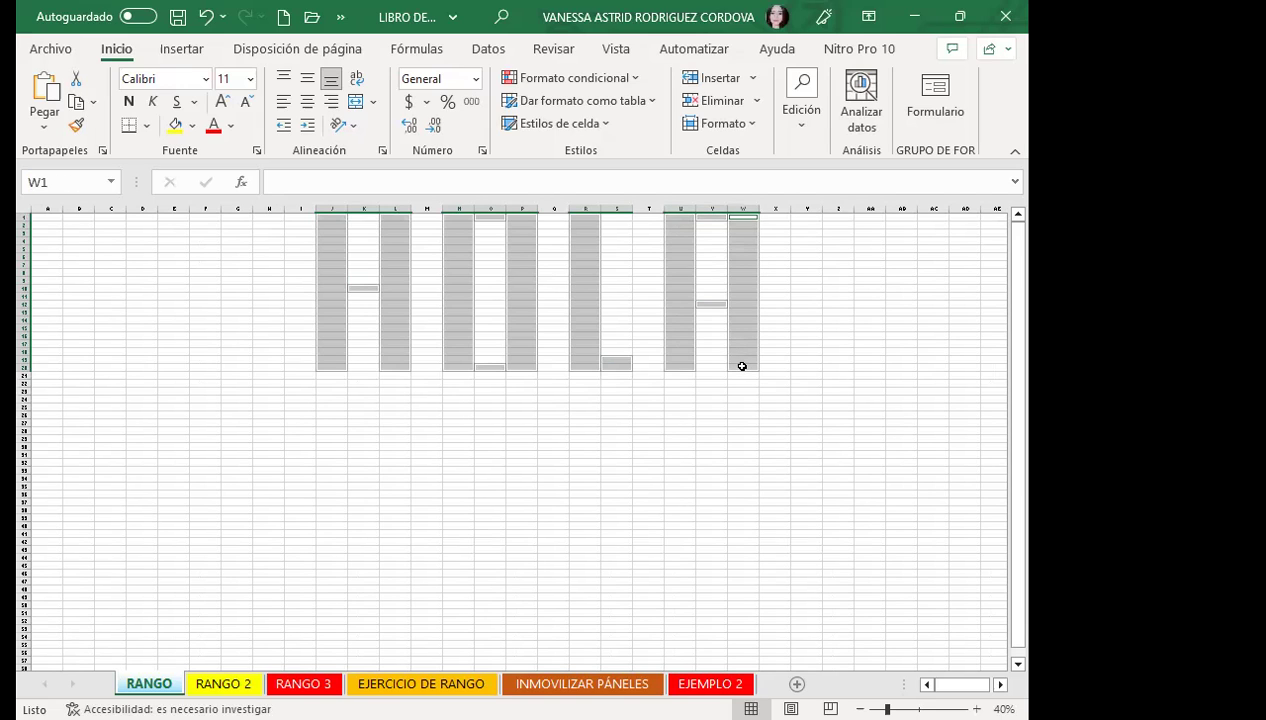
Name the letter-shaped selection HOLA in the Name Box
click(69, 182)
text(HOLA)
key(Escape)
click(336, 412)
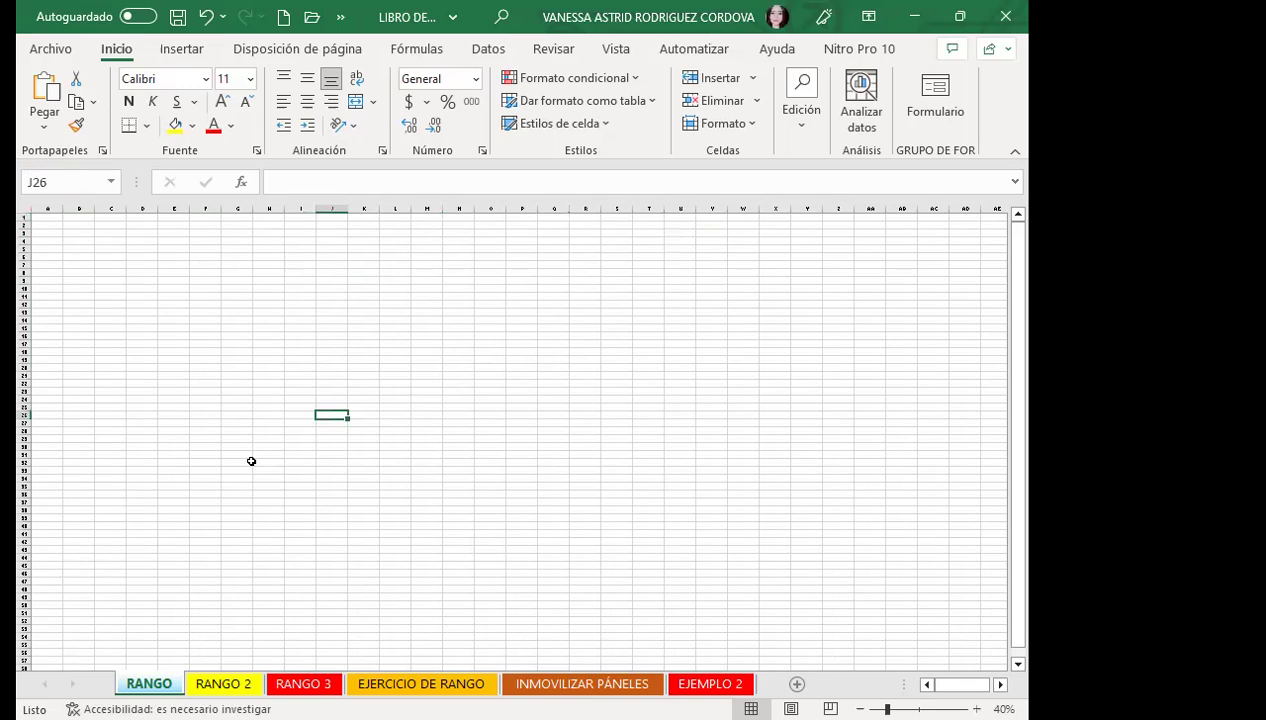
Jump to GRUPO1 (A1:D10) from the Name Box list, then select the HOLA range
ctrl+scroll(248, 446, up, 1)
ctrl+scroll(246, 444, up, 1)
click(305, 459)
click(228, 428)
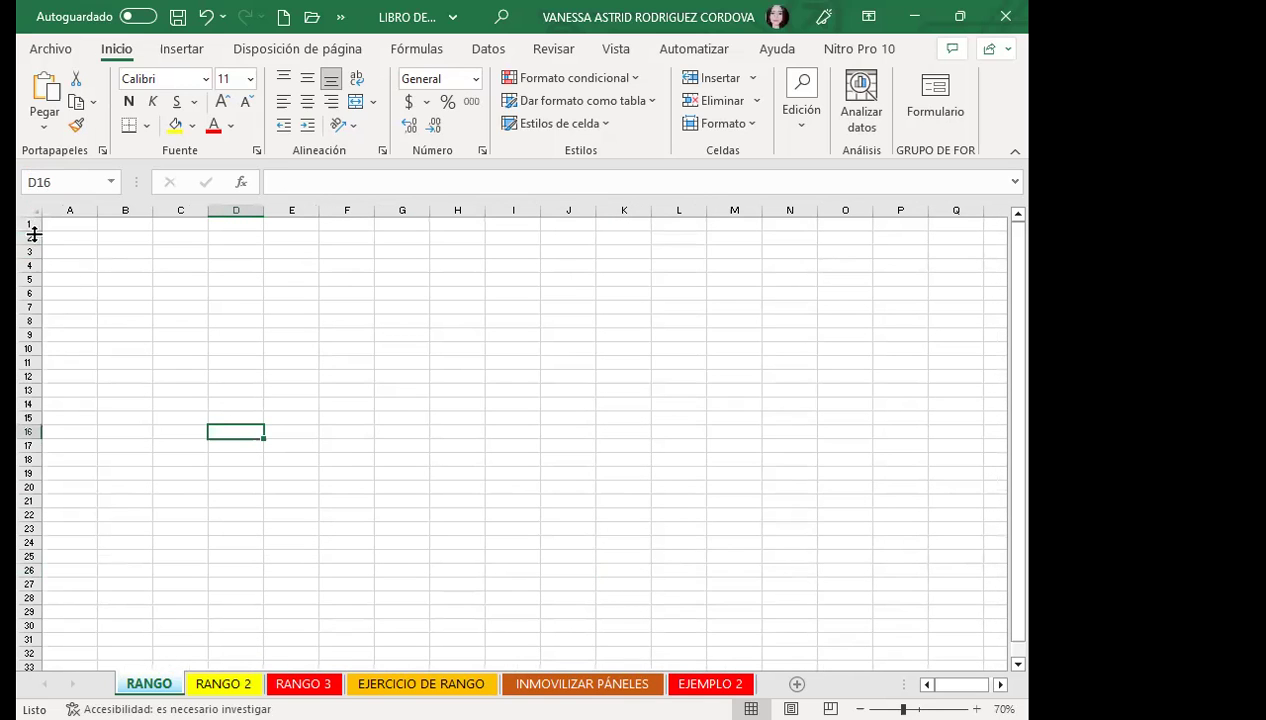
click(110, 183)
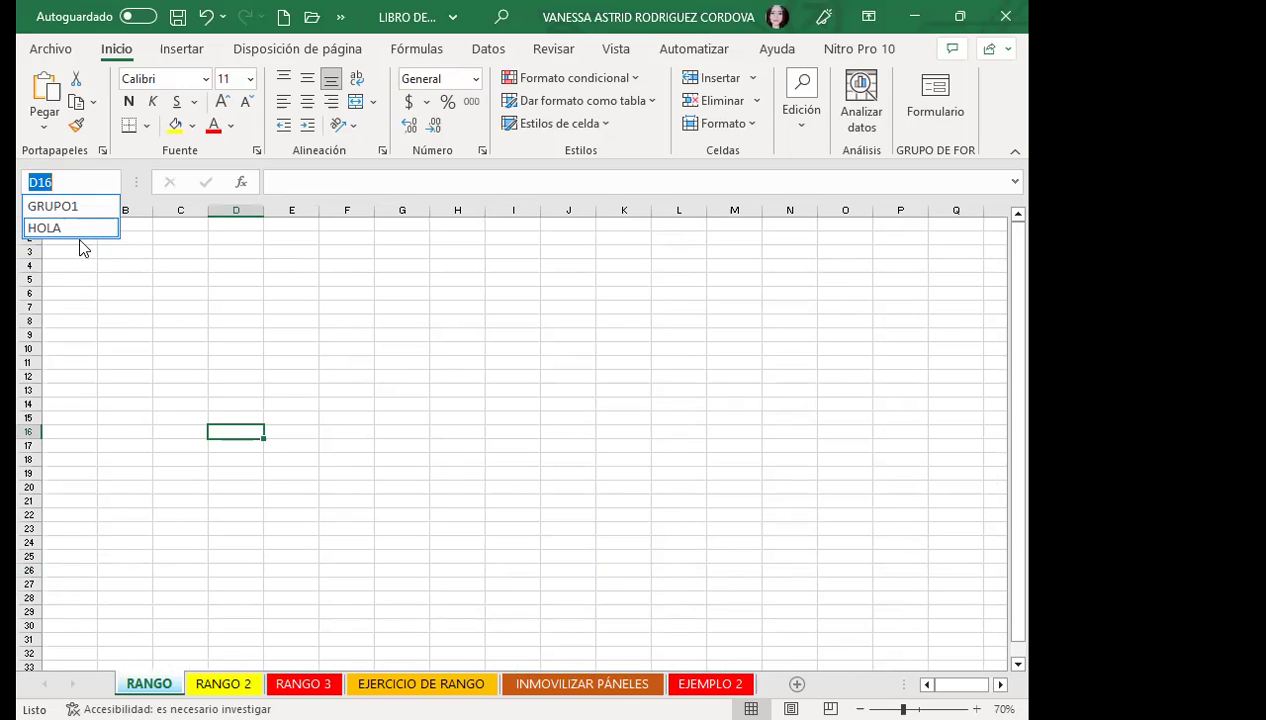
click(70, 207)
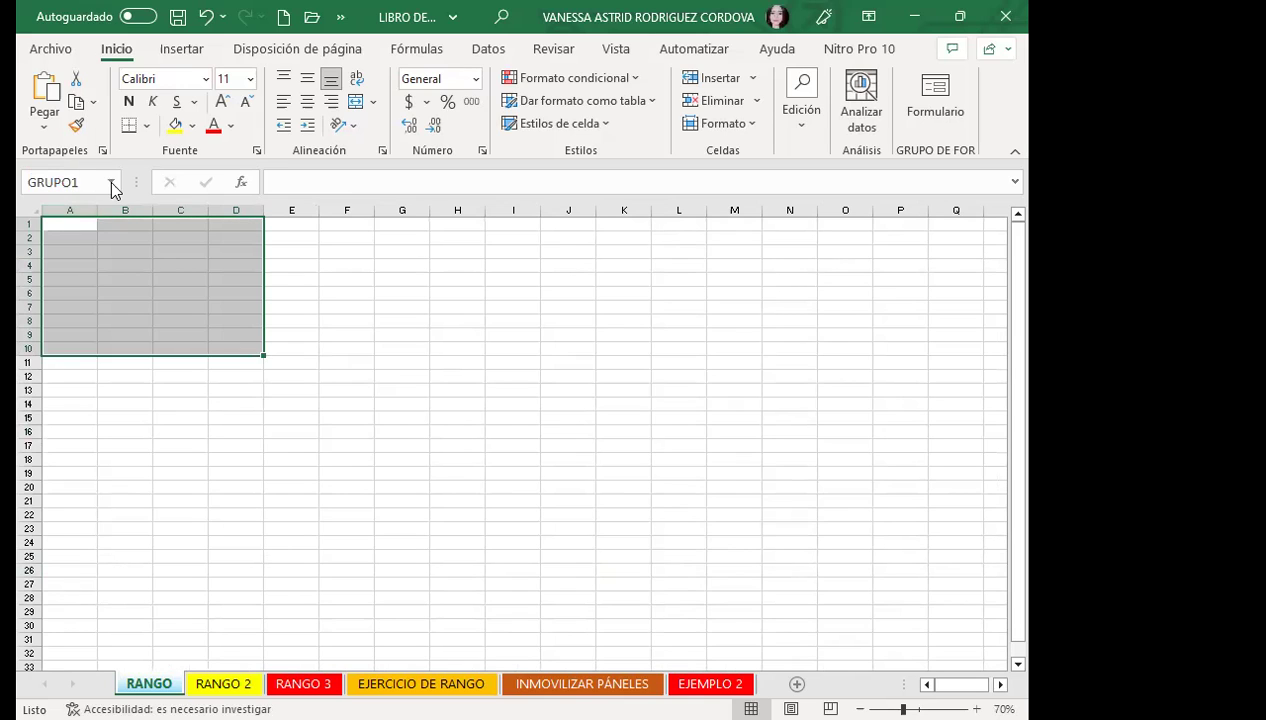
click(110, 181)
click(56, 228)
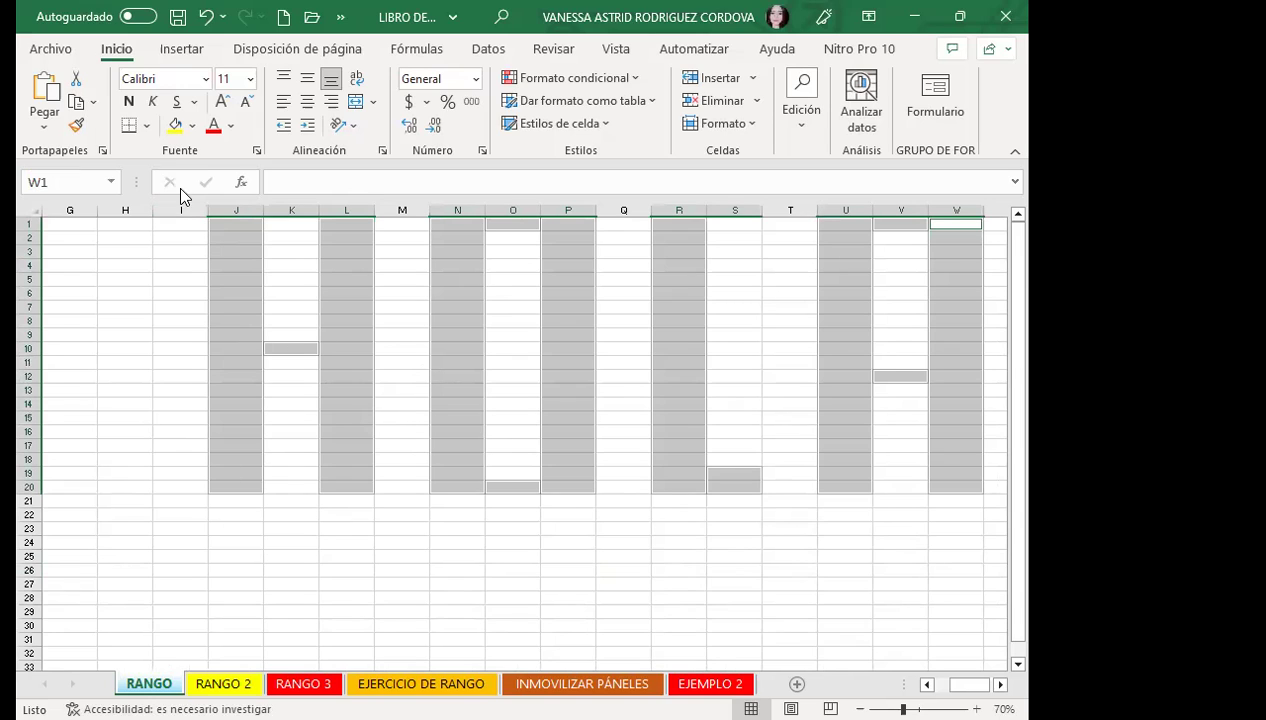
Fill the HOLA letter cells yellow, then recolour them red
click(176, 126)
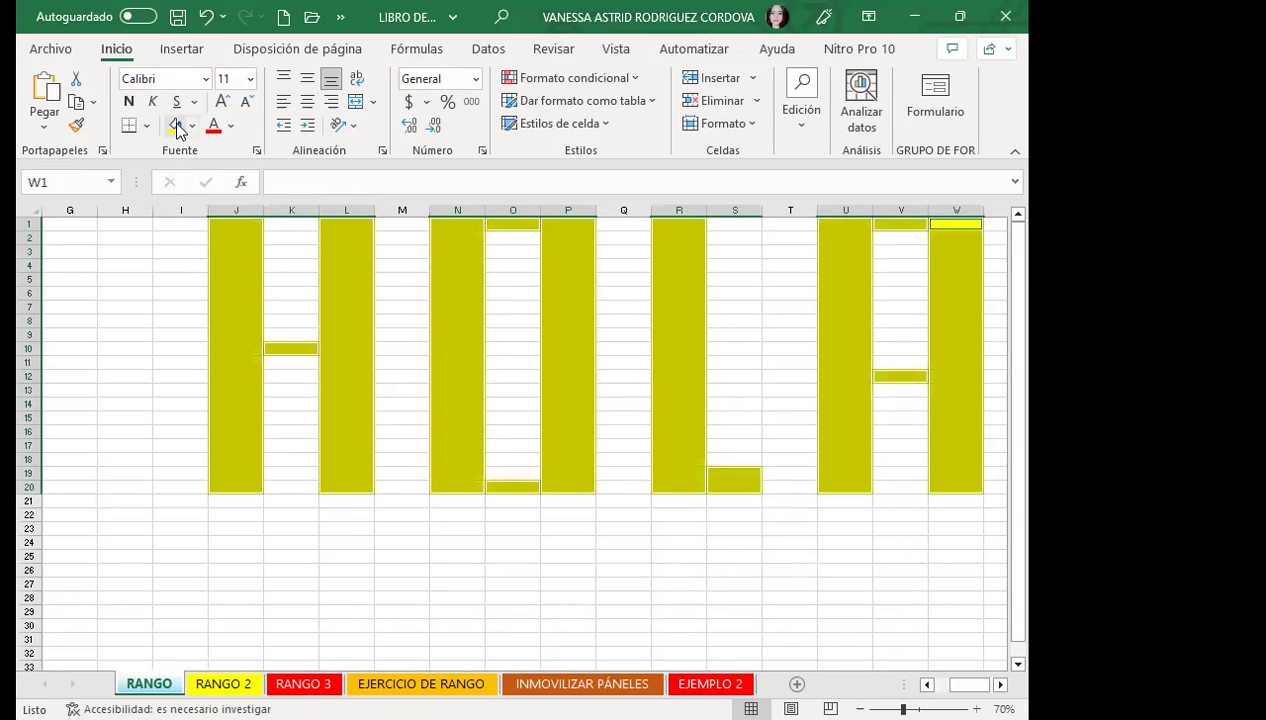
click(110, 417)
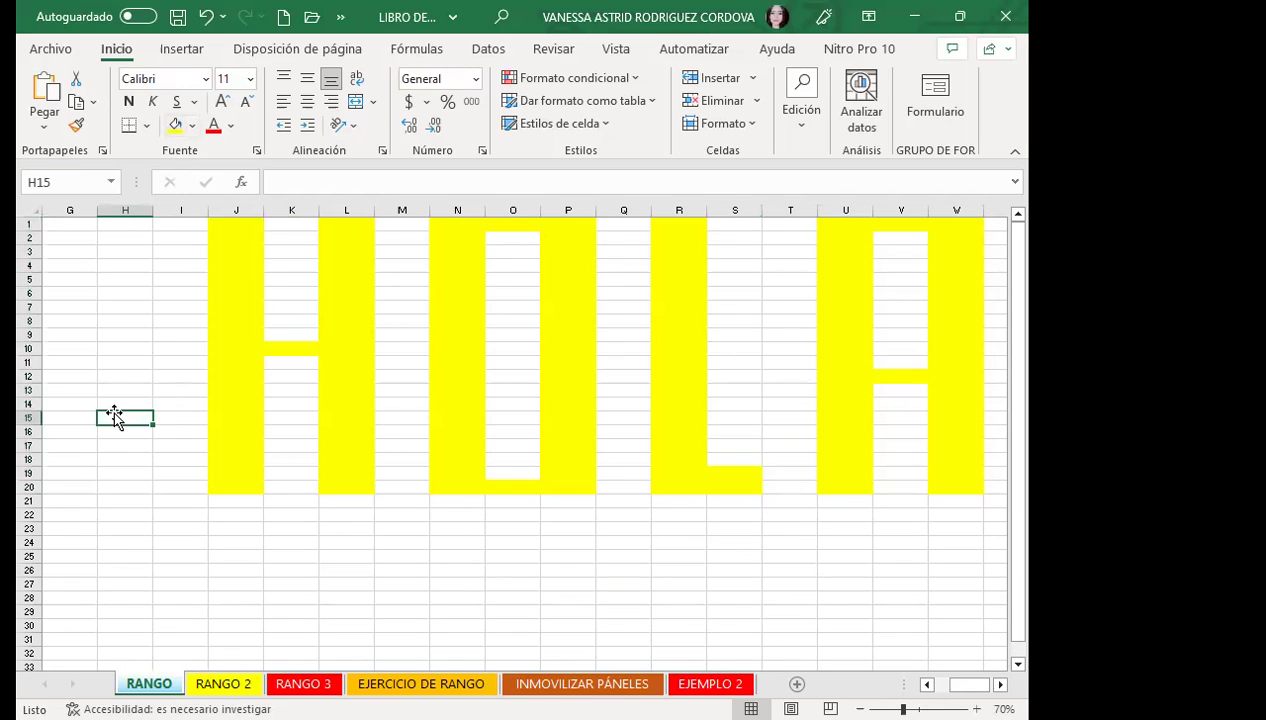
click(112, 182)
click(55, 228)
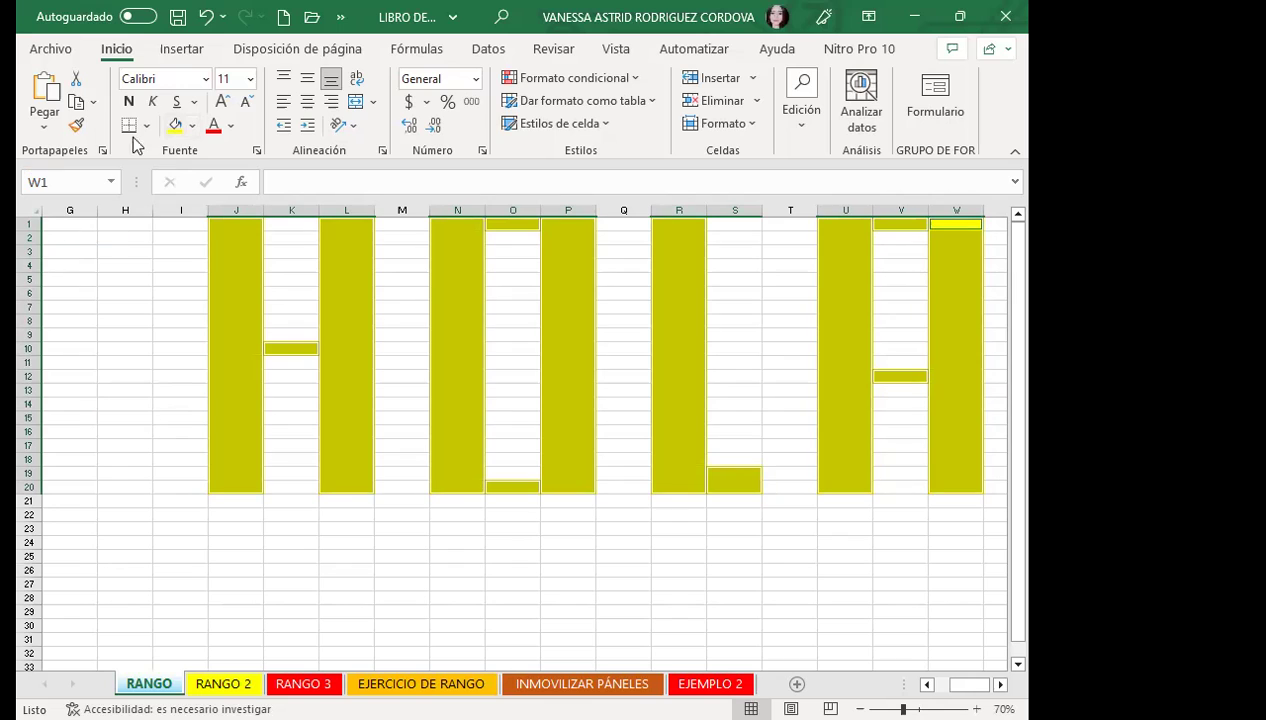
click(175, 125)
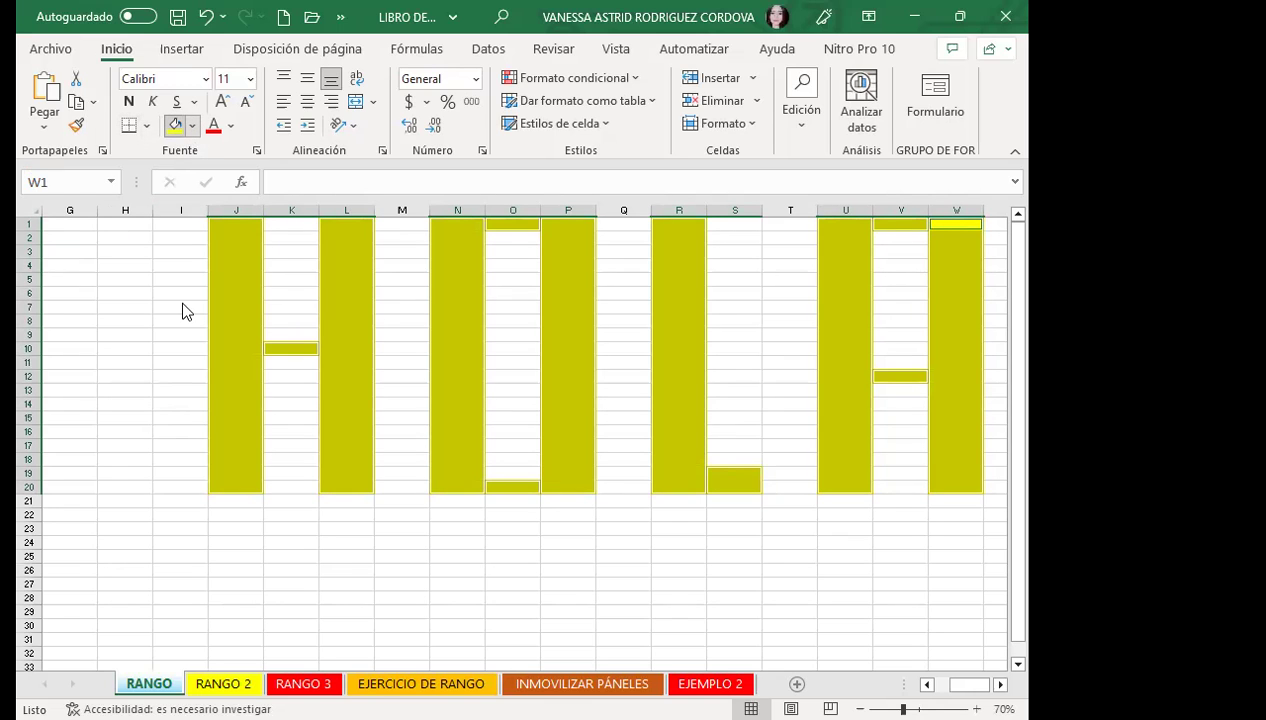
click(145, 375)
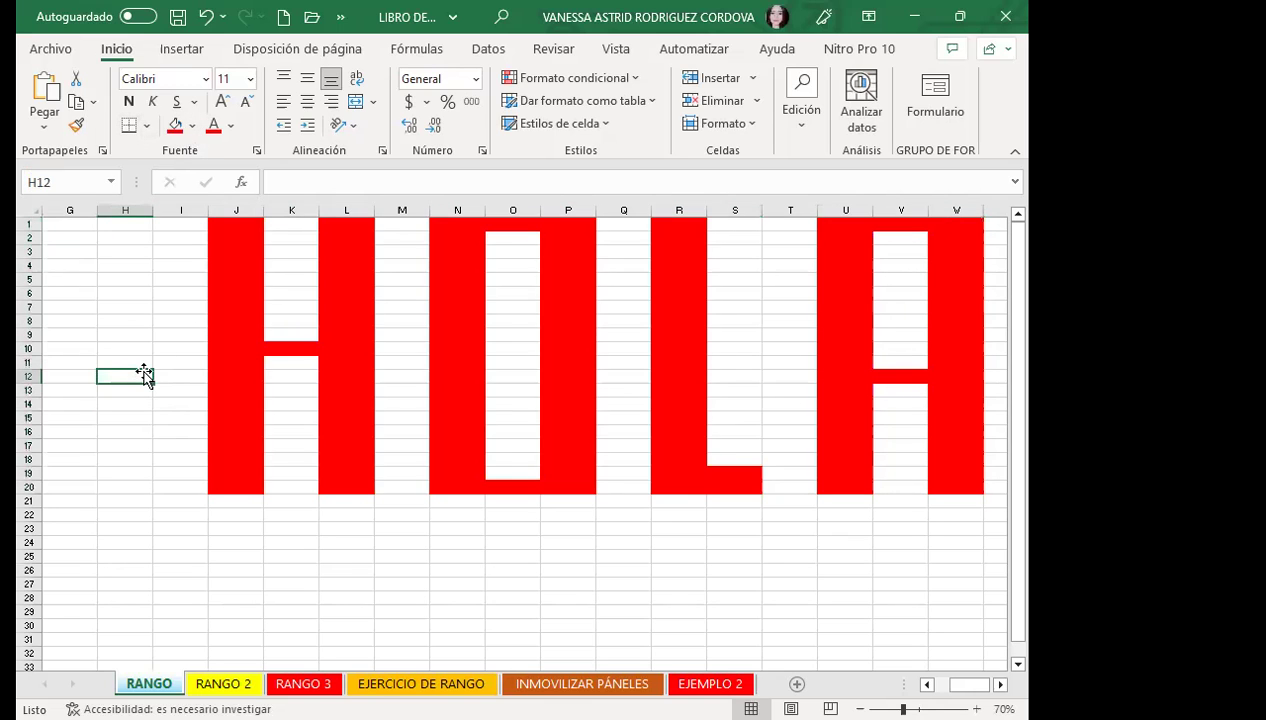
Reselect the HOLA range and set its fill to Sin relleno
click(110, 180)
click(63, 230)
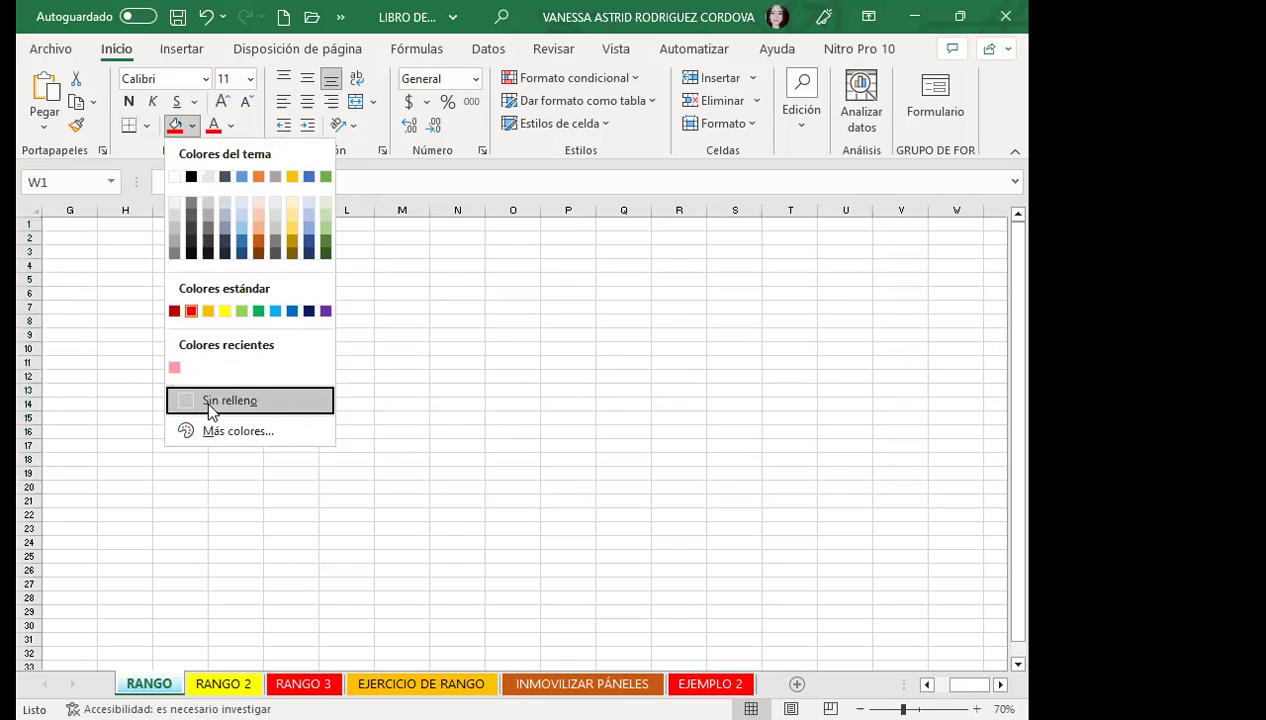
click(207, 403)
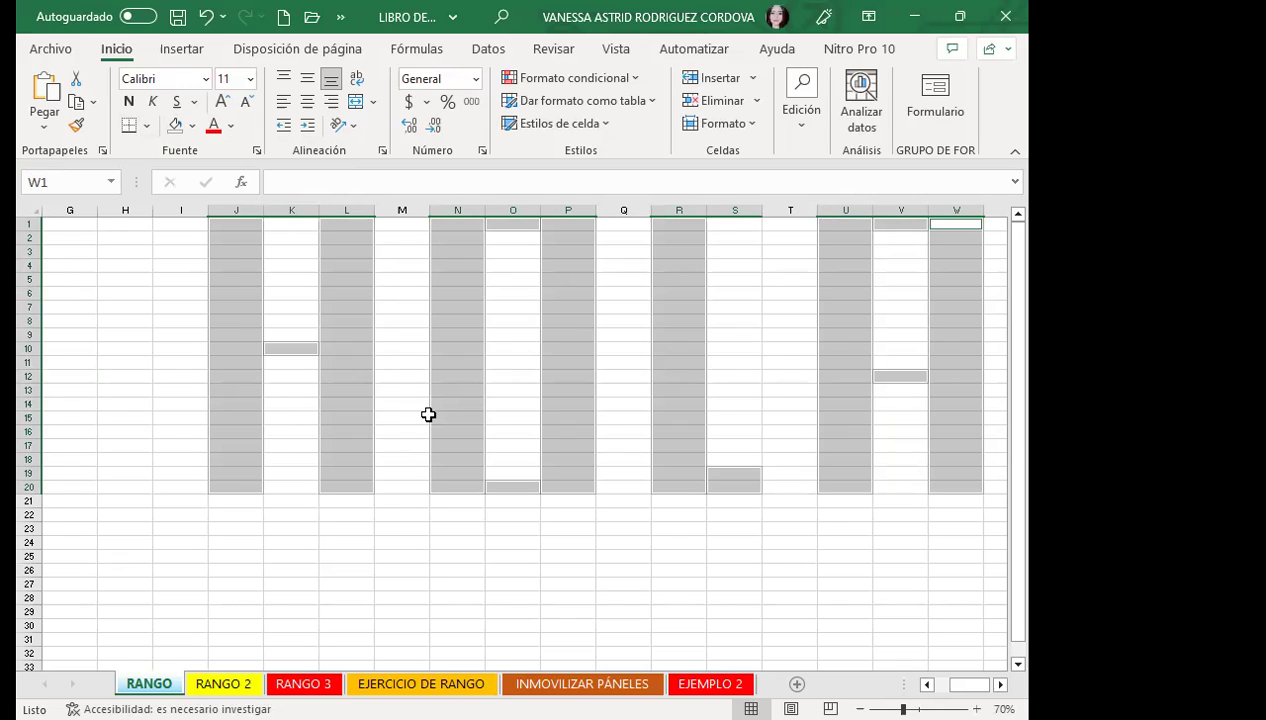
Add a new sheet Hoja1 and move its tab to the end, after EJEMPLO 2
click(452, 570)
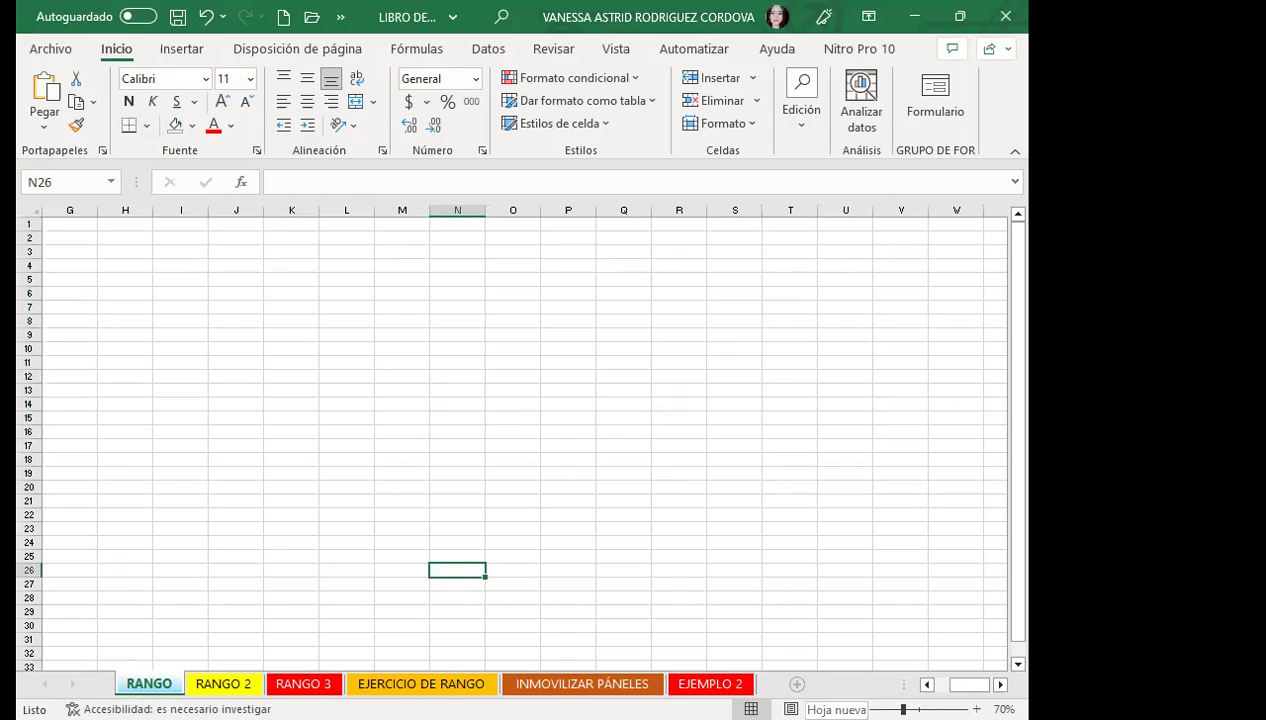
click(797, 684)
drag(213, 684, 820, 672)
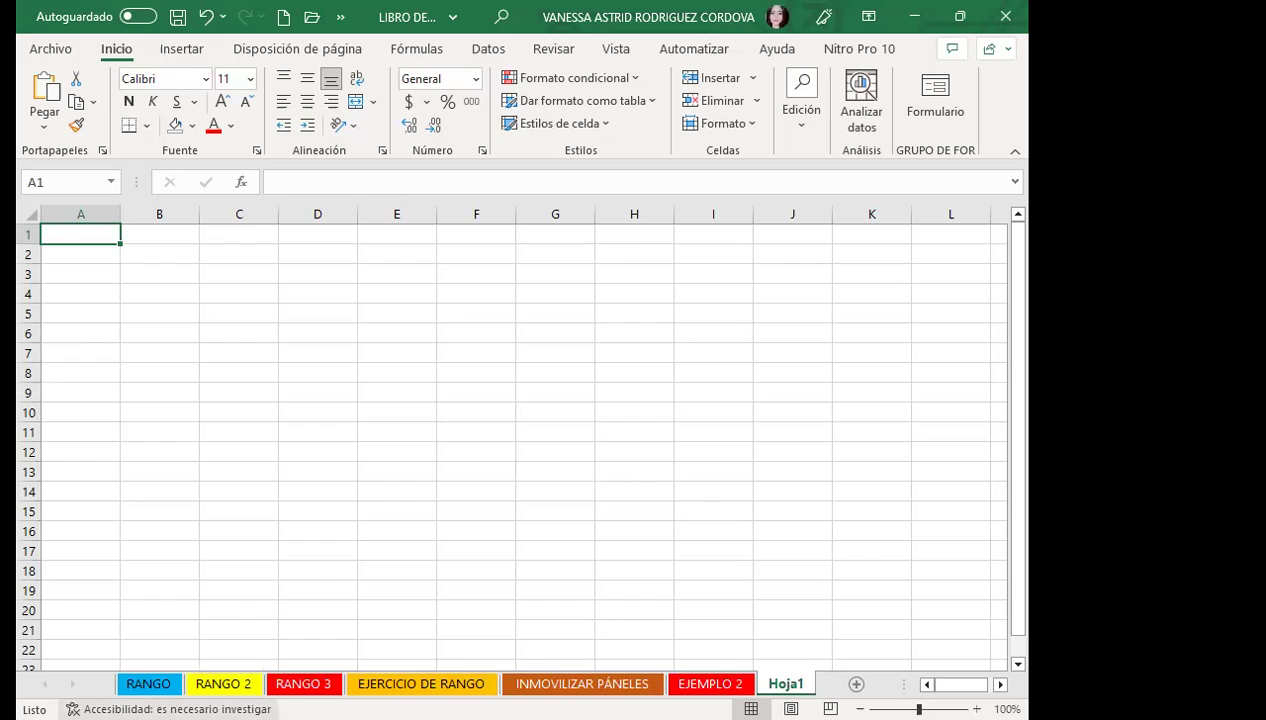
click(155, 684)
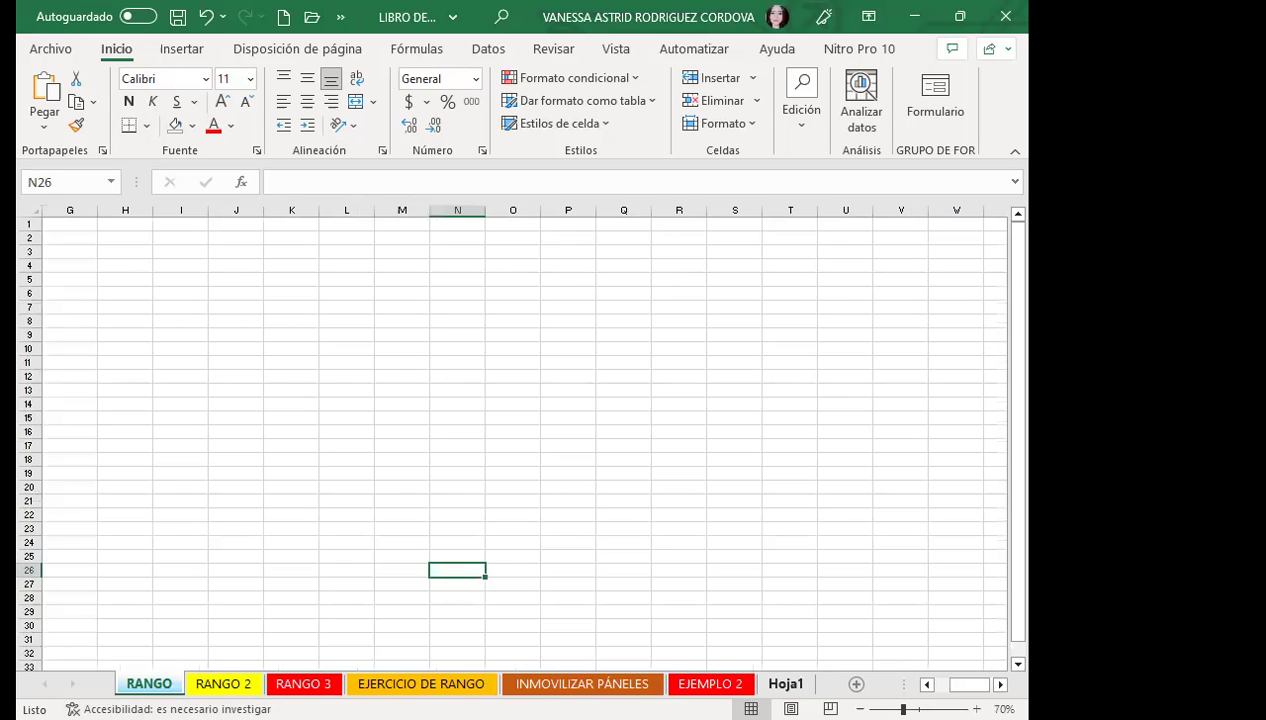
From Hoja1, choose GRUPO1 in the Name Box list to land on RANGO's A1:D10
click(786, 684)
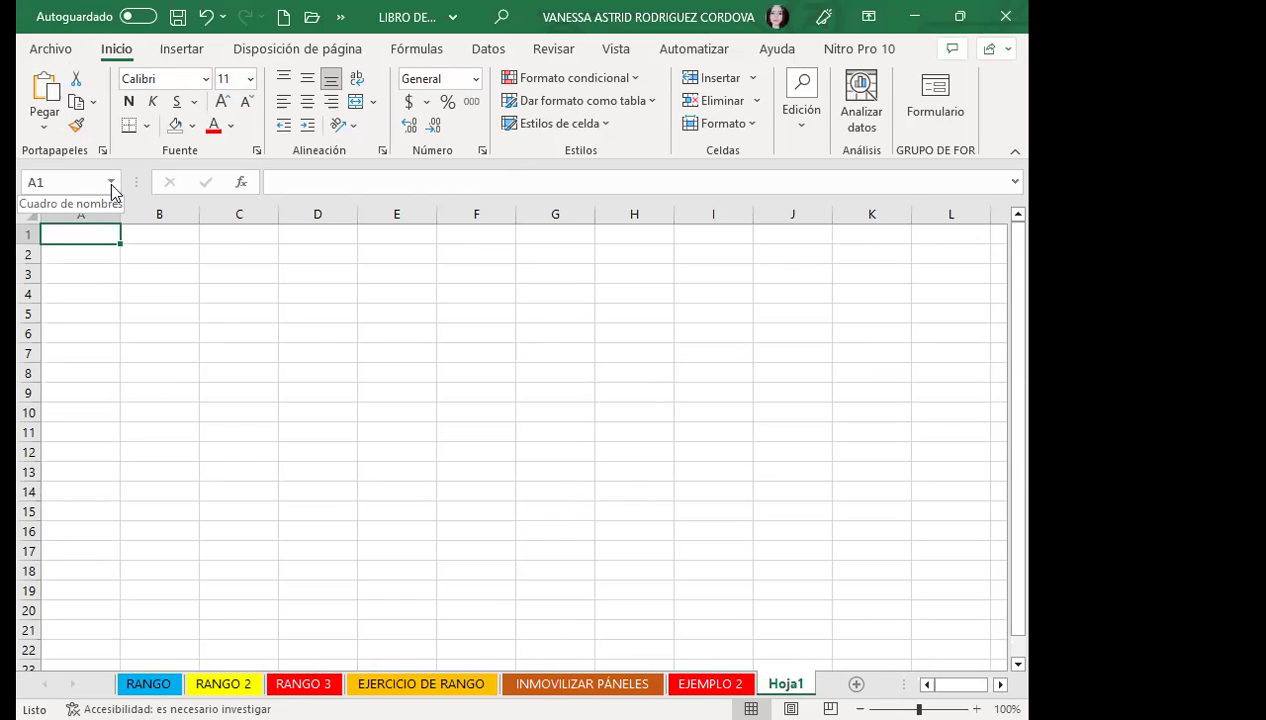
click(110, 182)
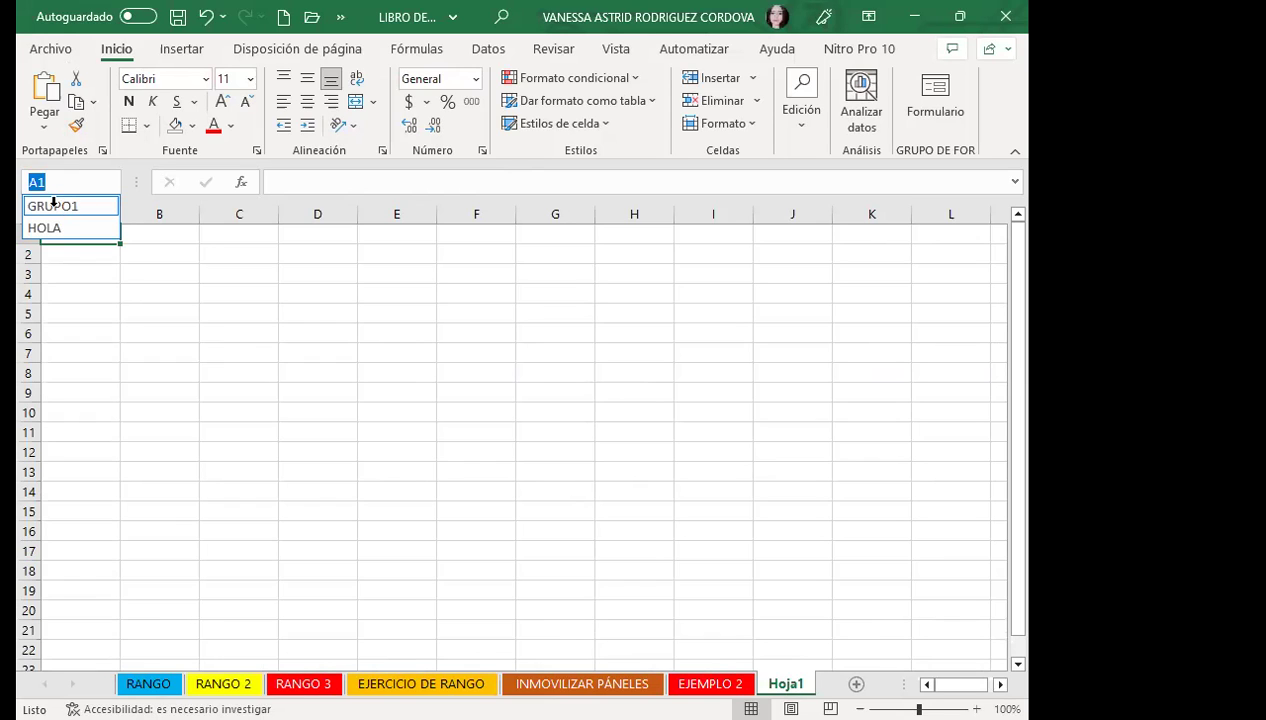
click(53, 204)
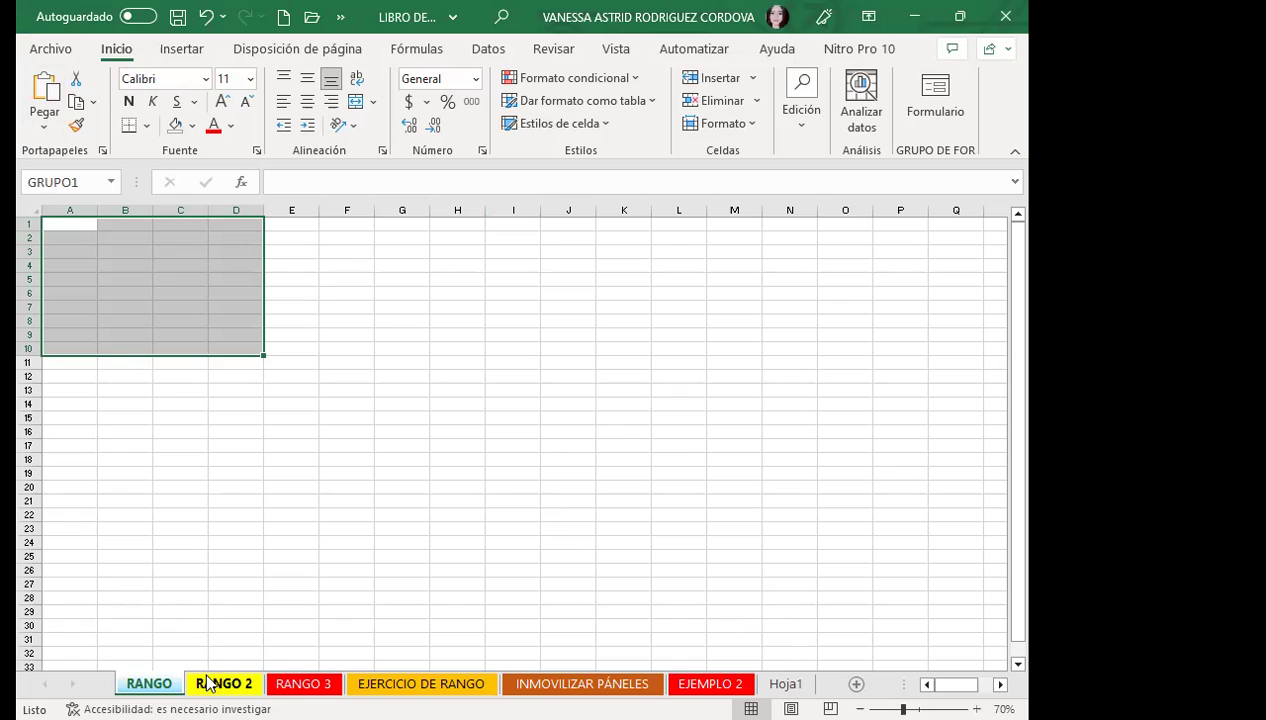
click(597, 682)
click(710, 683)
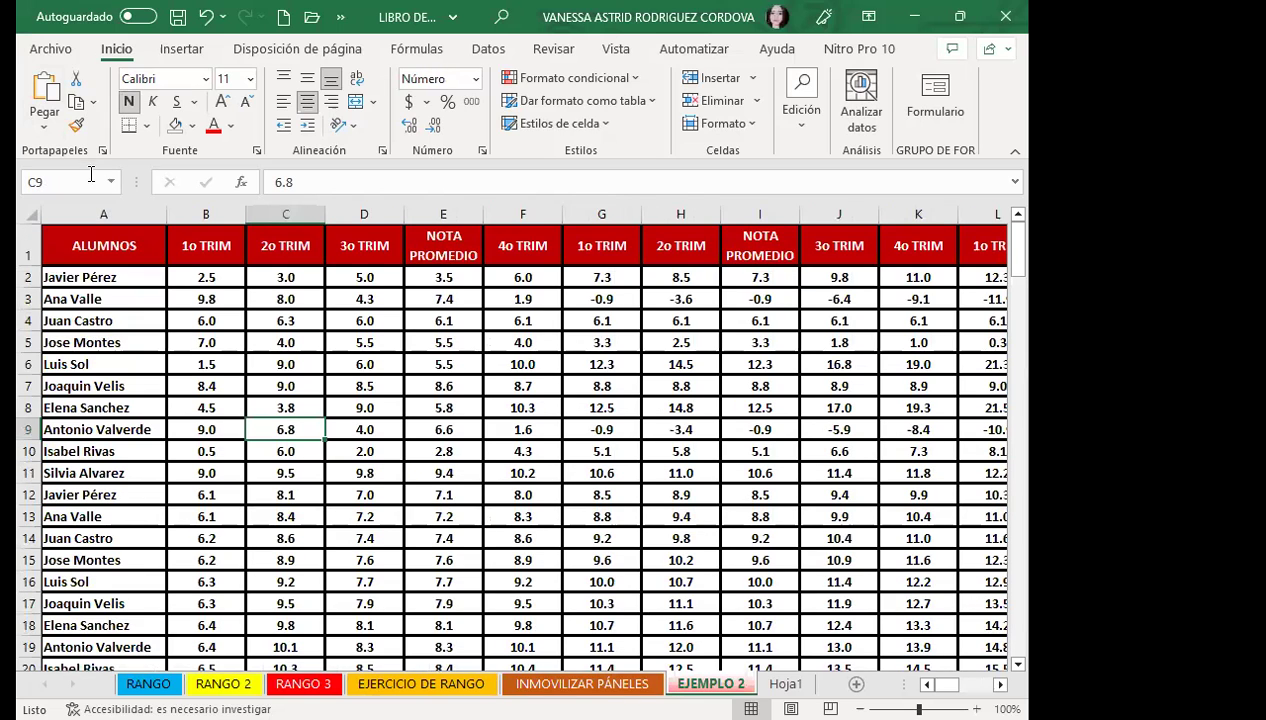
click(112, 183)
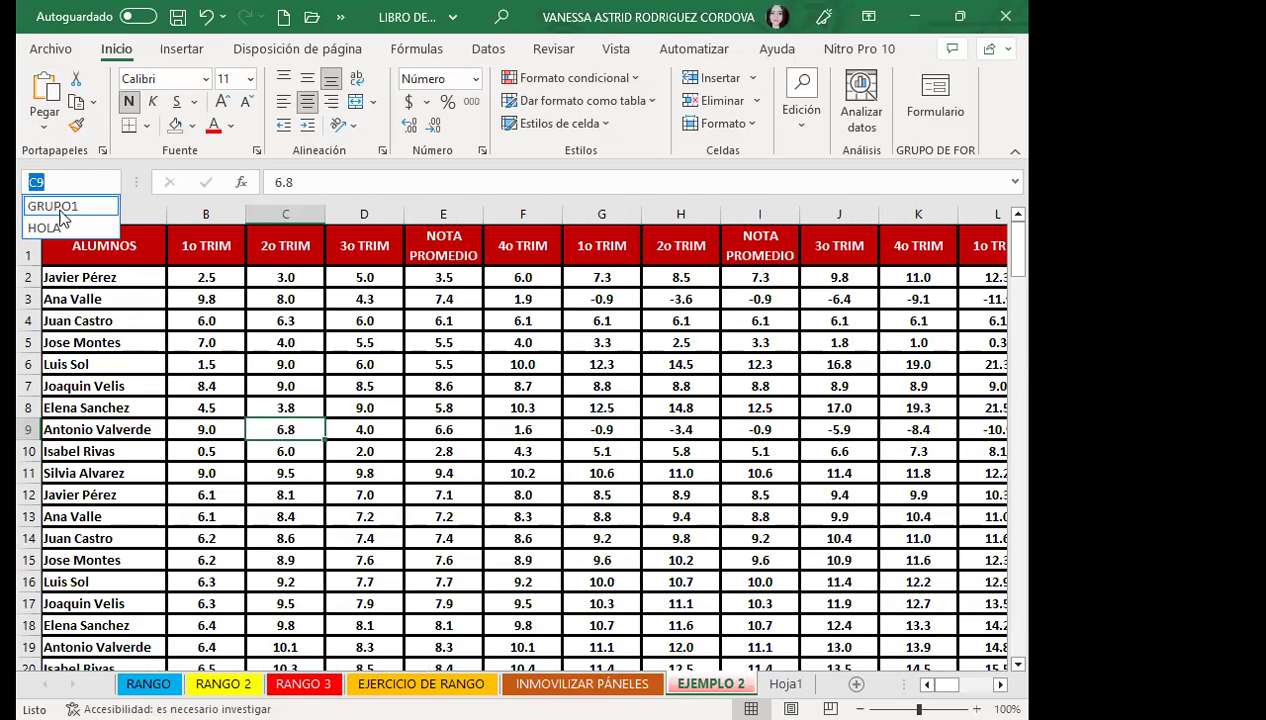
click(55, 207)
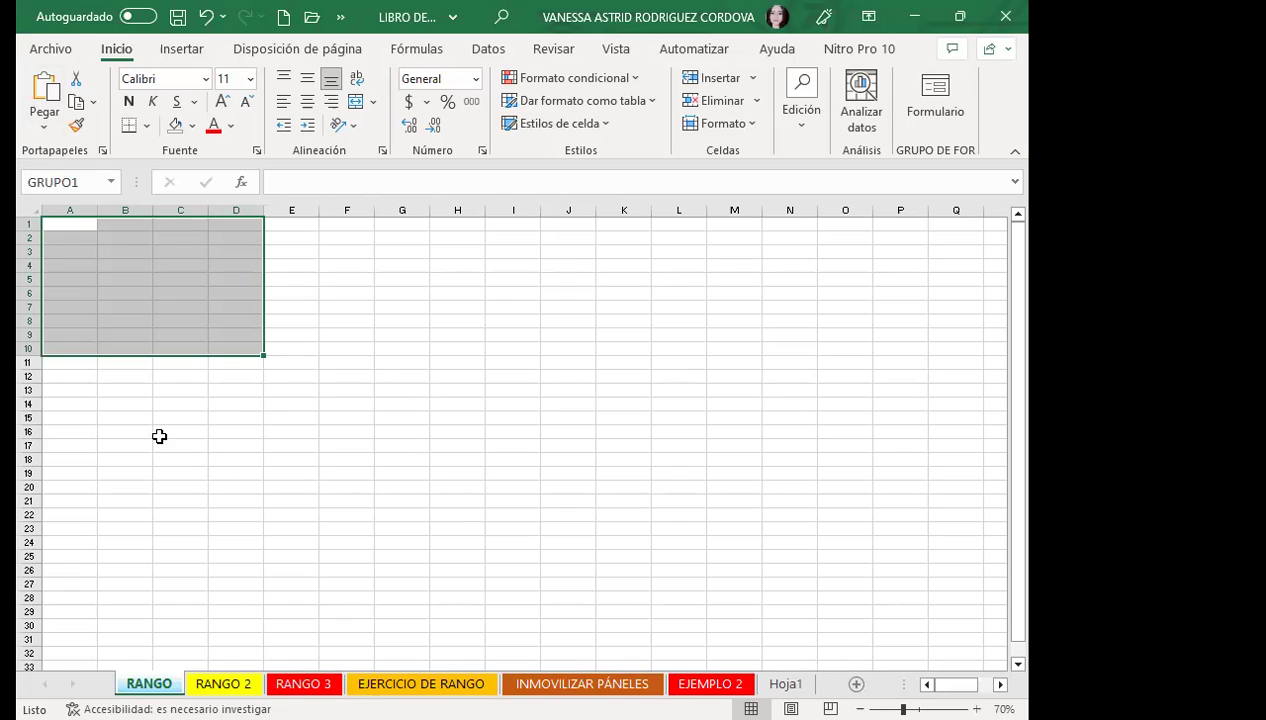
click(785, 684)
click(462, 427)
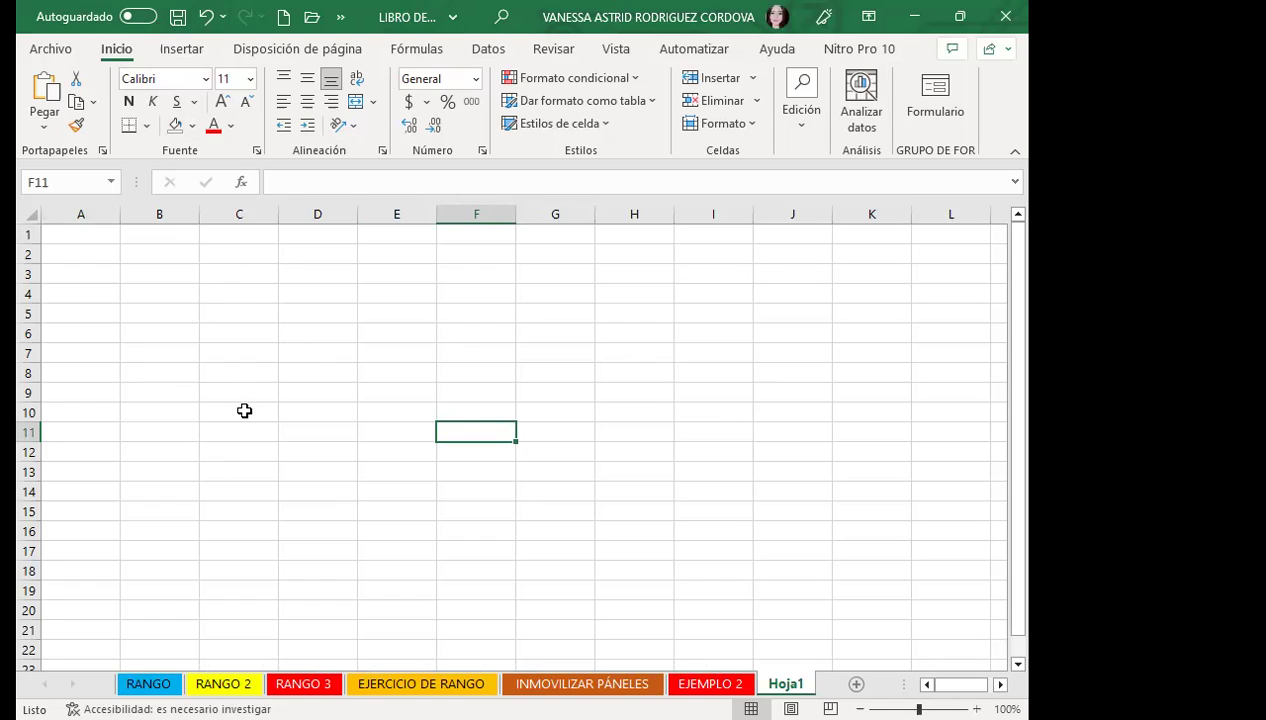
click(616, 432)
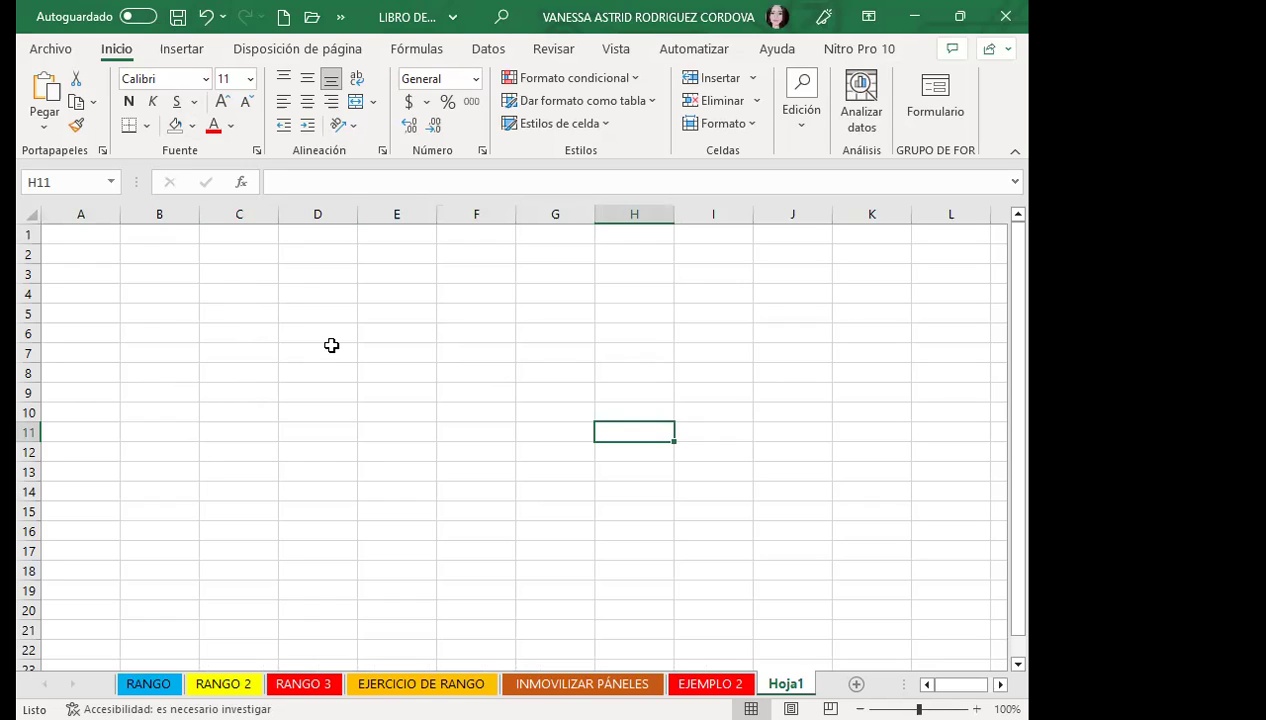
click(109, 182)
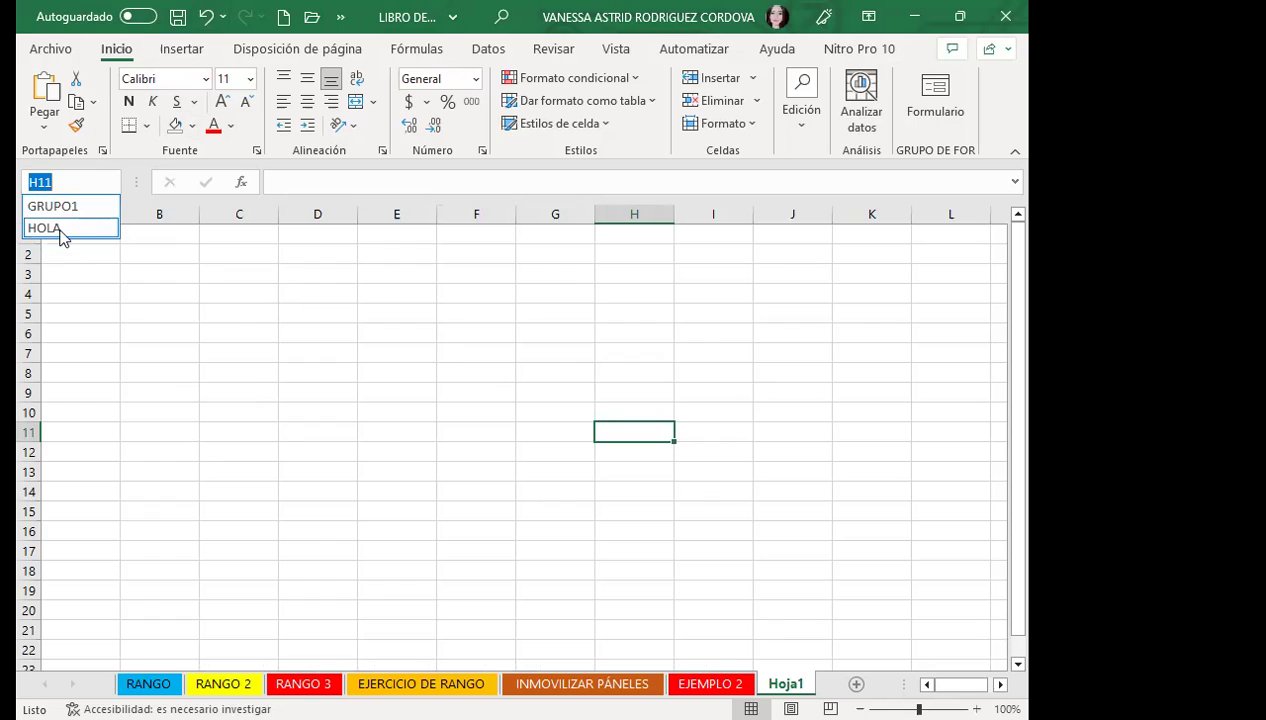
click(45, 228)
click(110, 182)
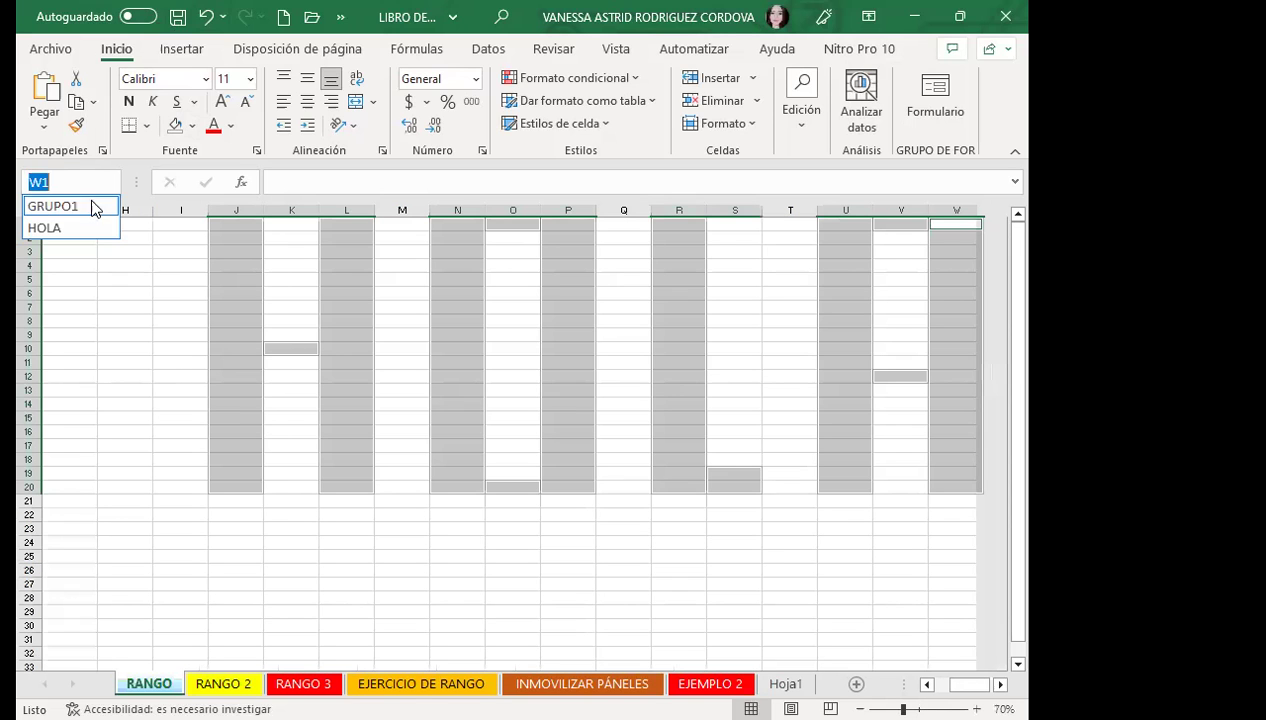
click(88, 206)
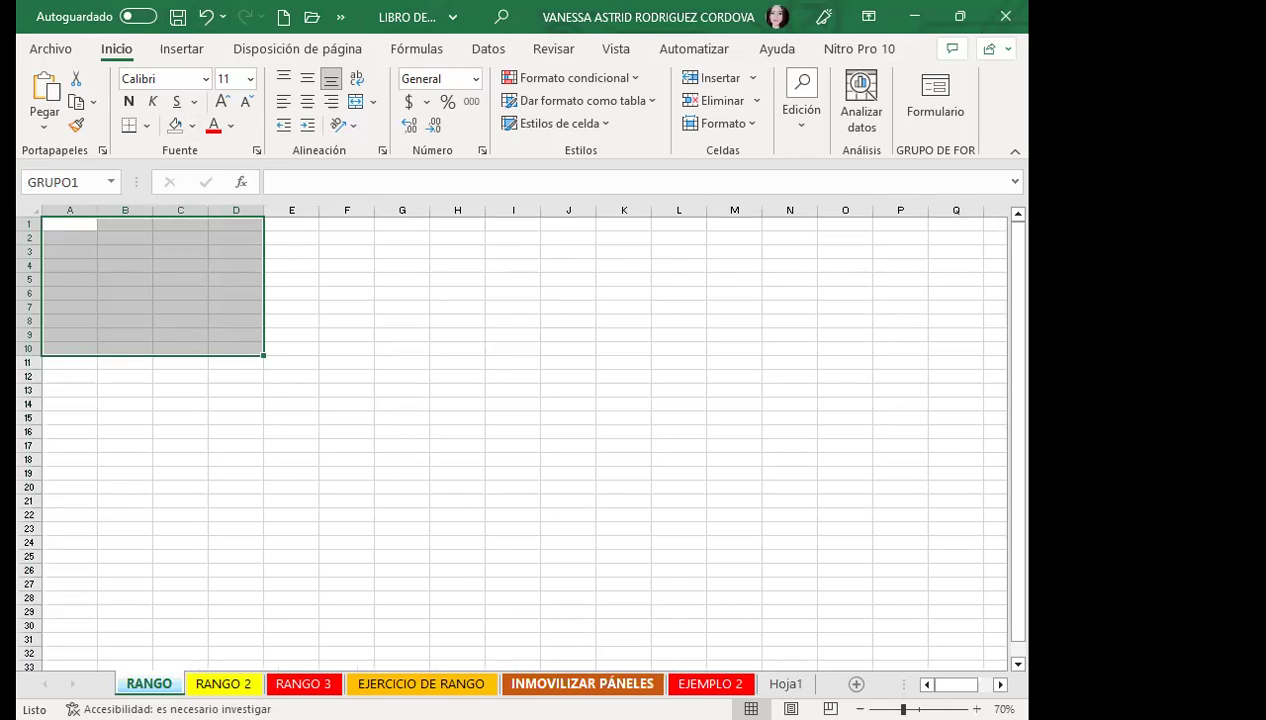
click(582, 684)
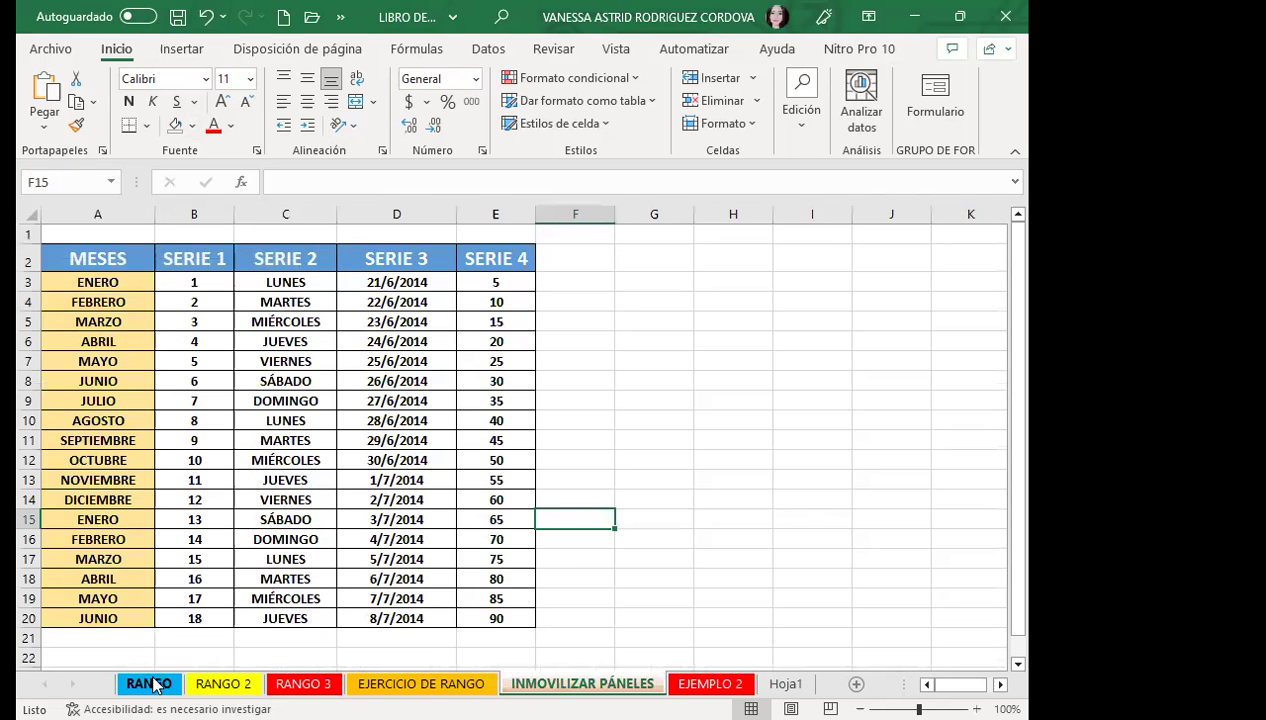
click(150, 684)
click(498, 545)
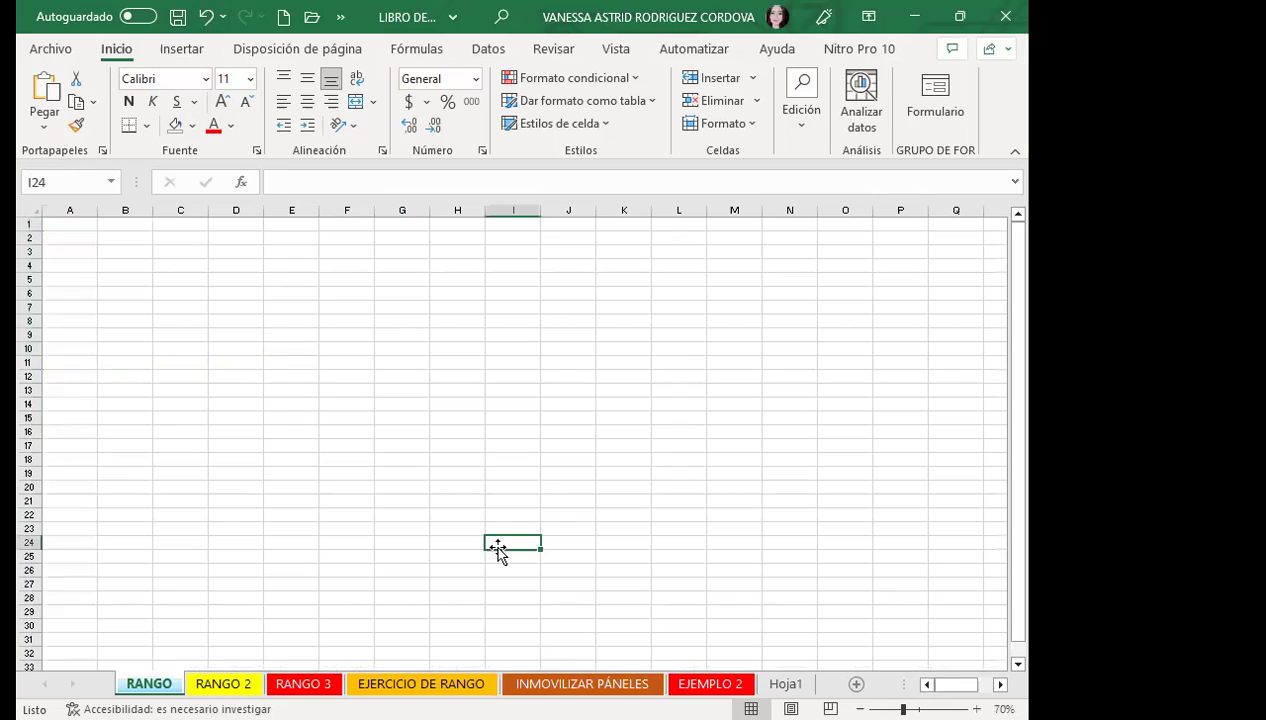
click(113, 182)
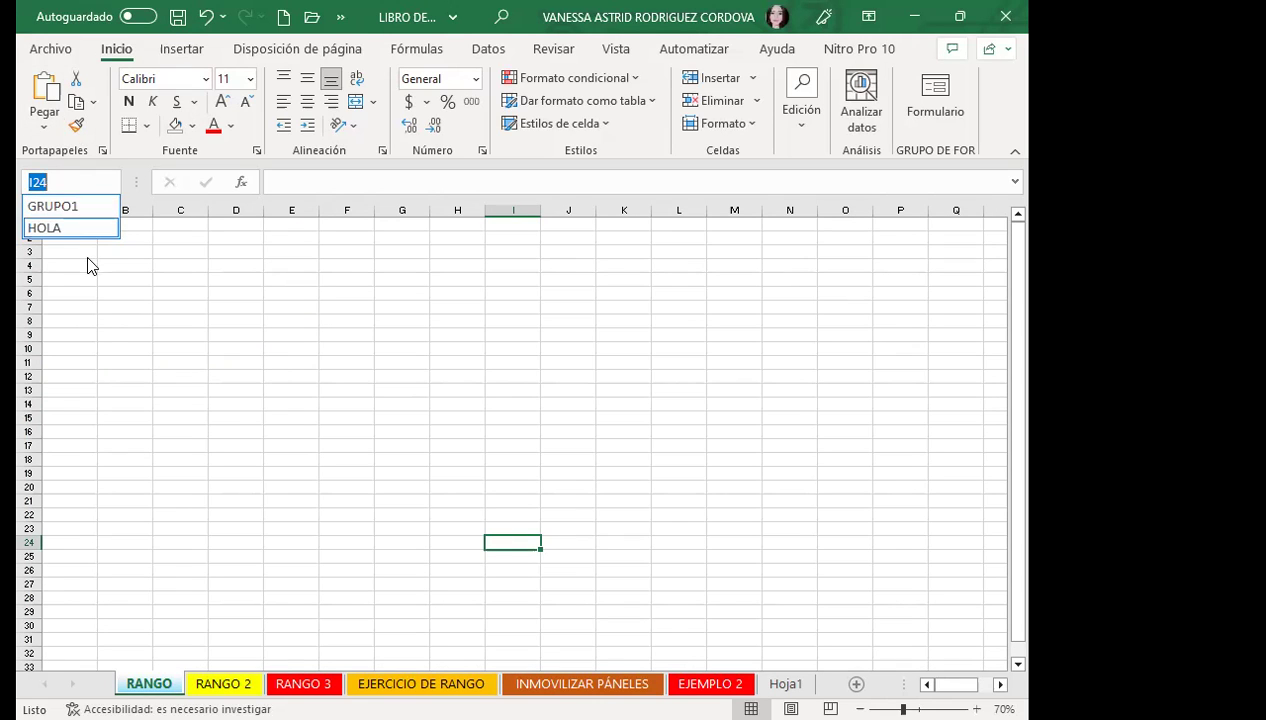
key(Escape)
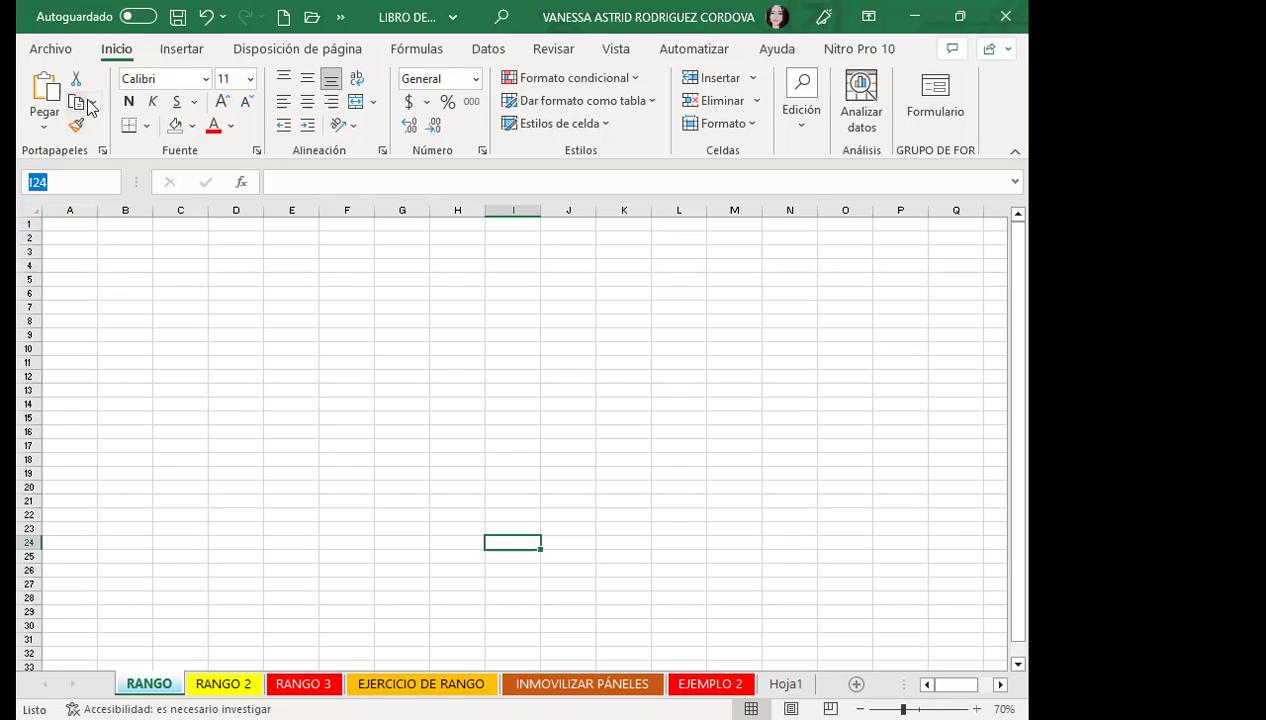
Open the Administrador de nombres from Fórmulas > Nombres definidos
click(428, 58)
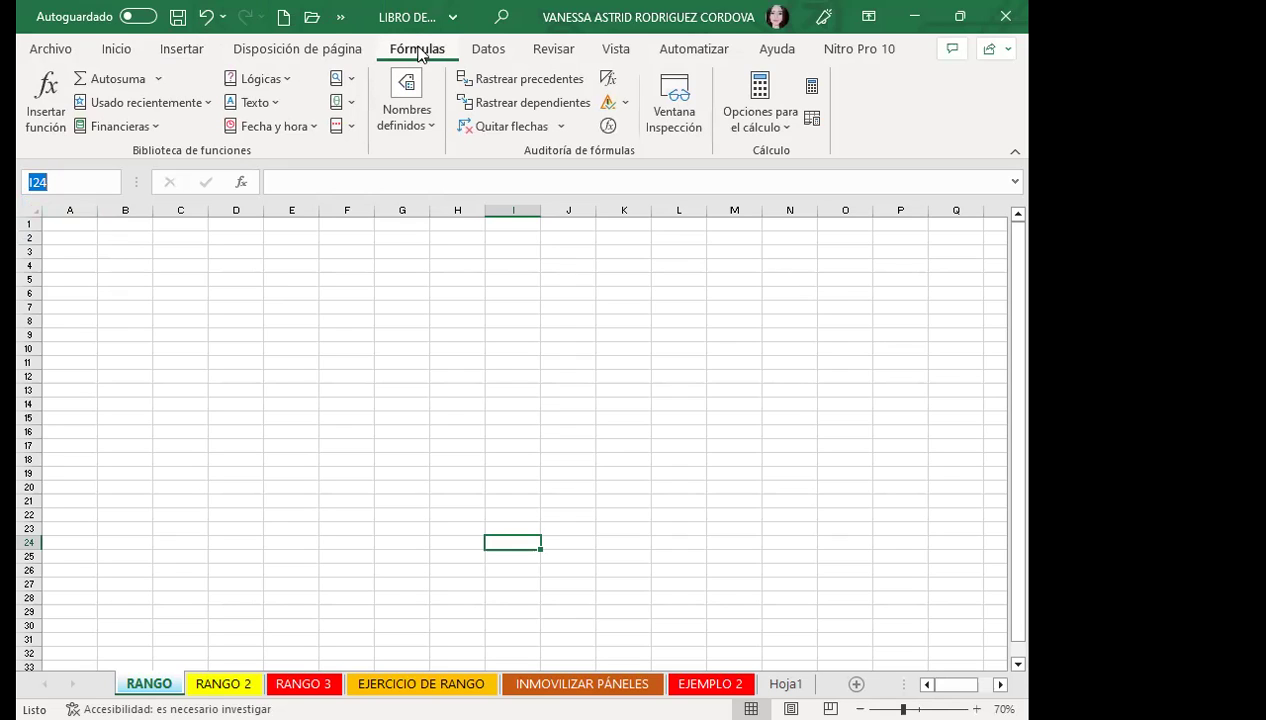
click(433, 129)
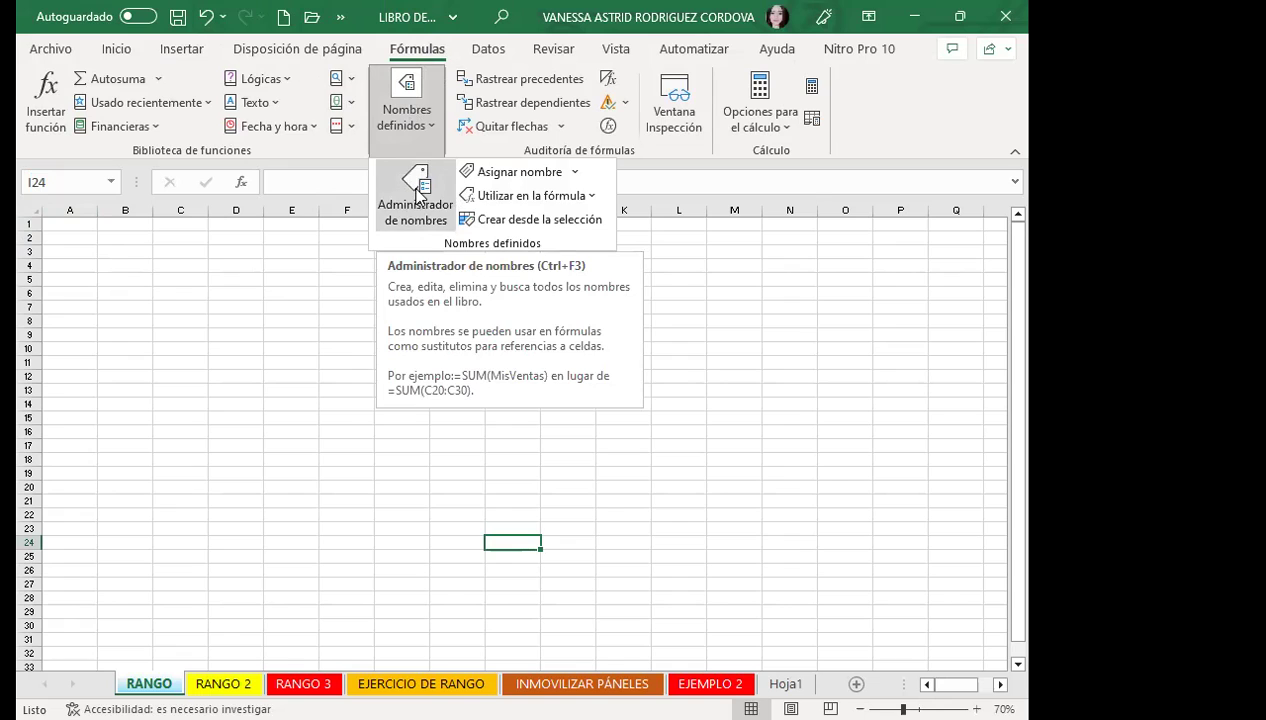
click(418, 196)
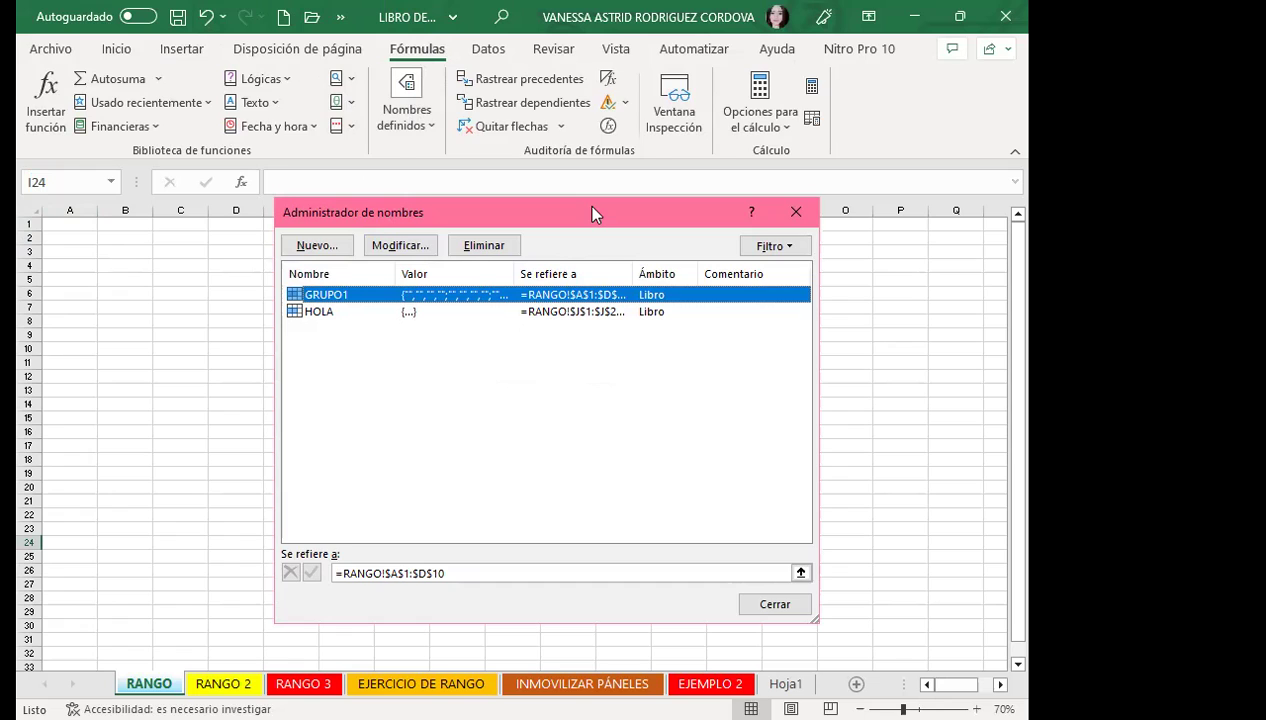
Move the Name Manager higher, review GRUPO1's =RANGO!$A$1:$D$10 reference, and close it
drag(591, 208, 578, 94)
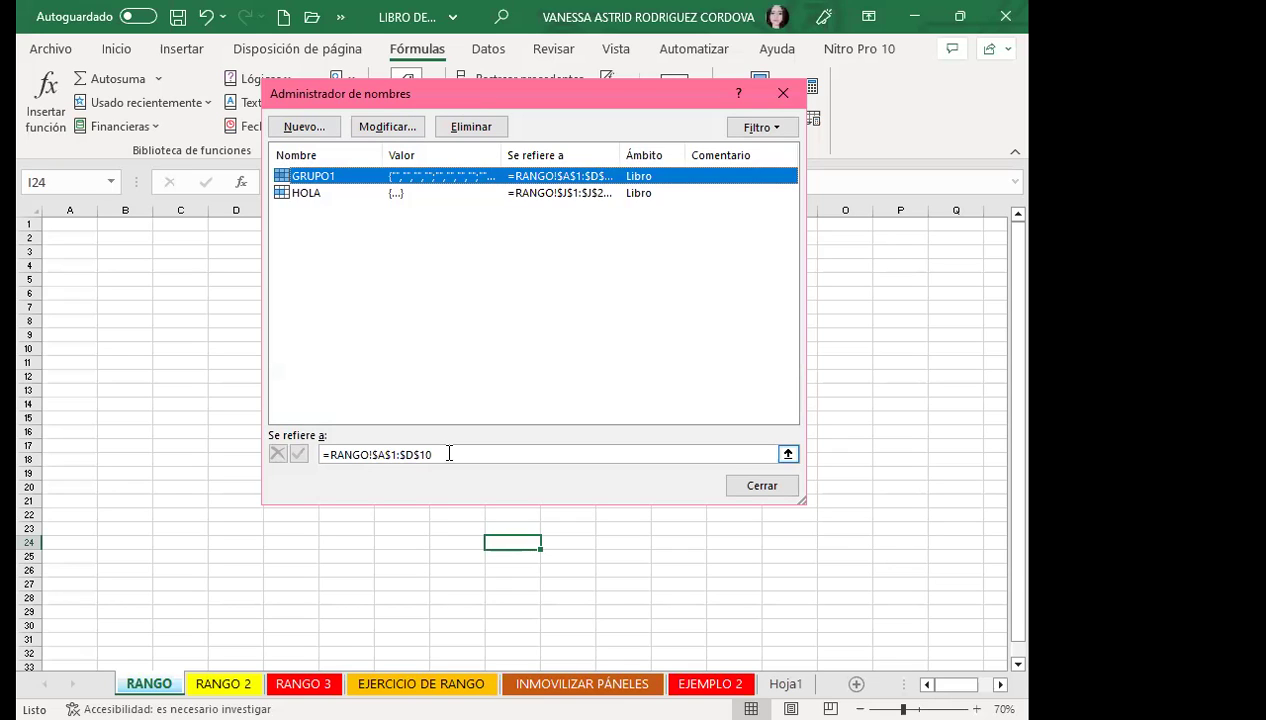
click(763, 492)
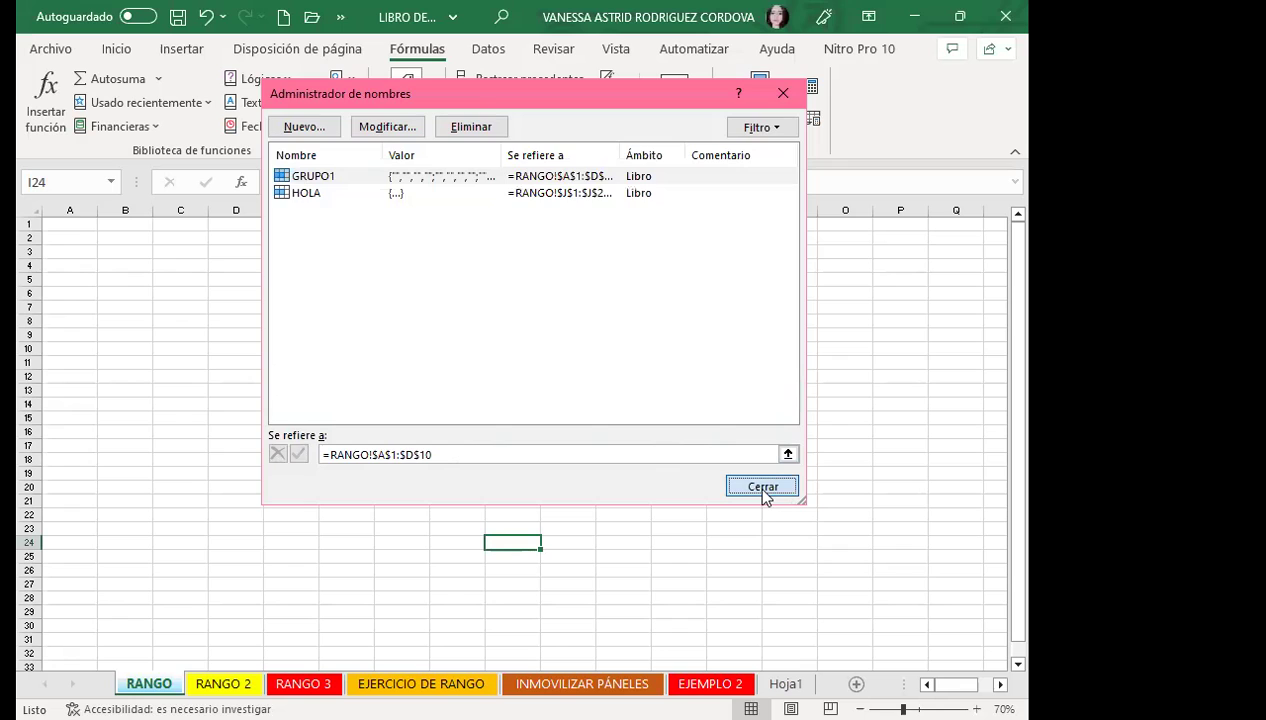
Select A1:H29, jump to GRUPO1 (A1:D10), and reopen the Administrador de nombres
drag(70, 224, 483, 619)
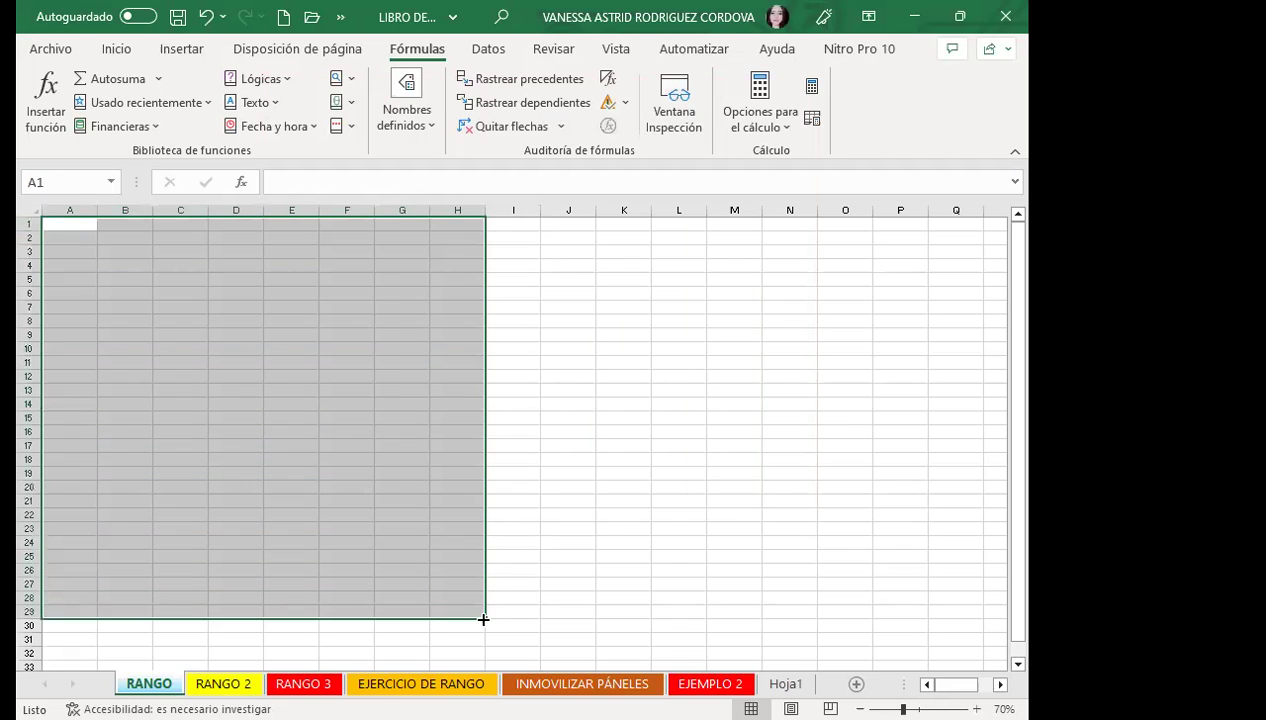
click(111, 181)
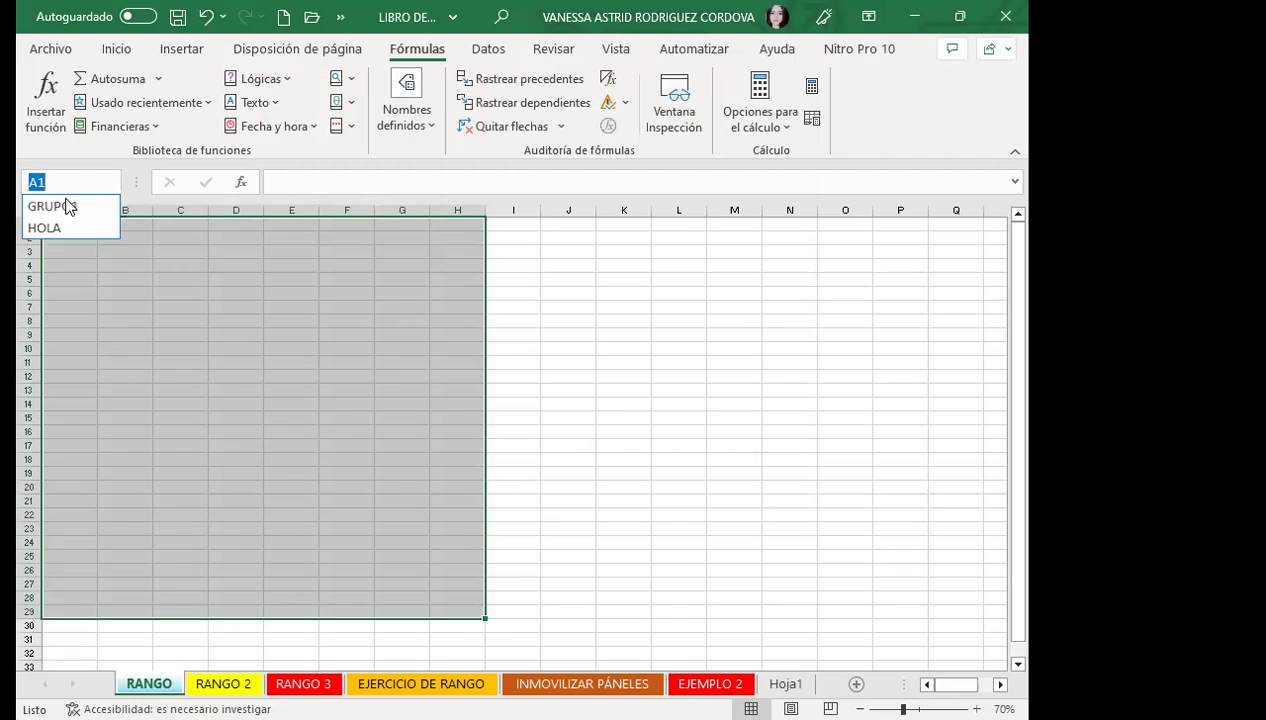
click(60, 206)
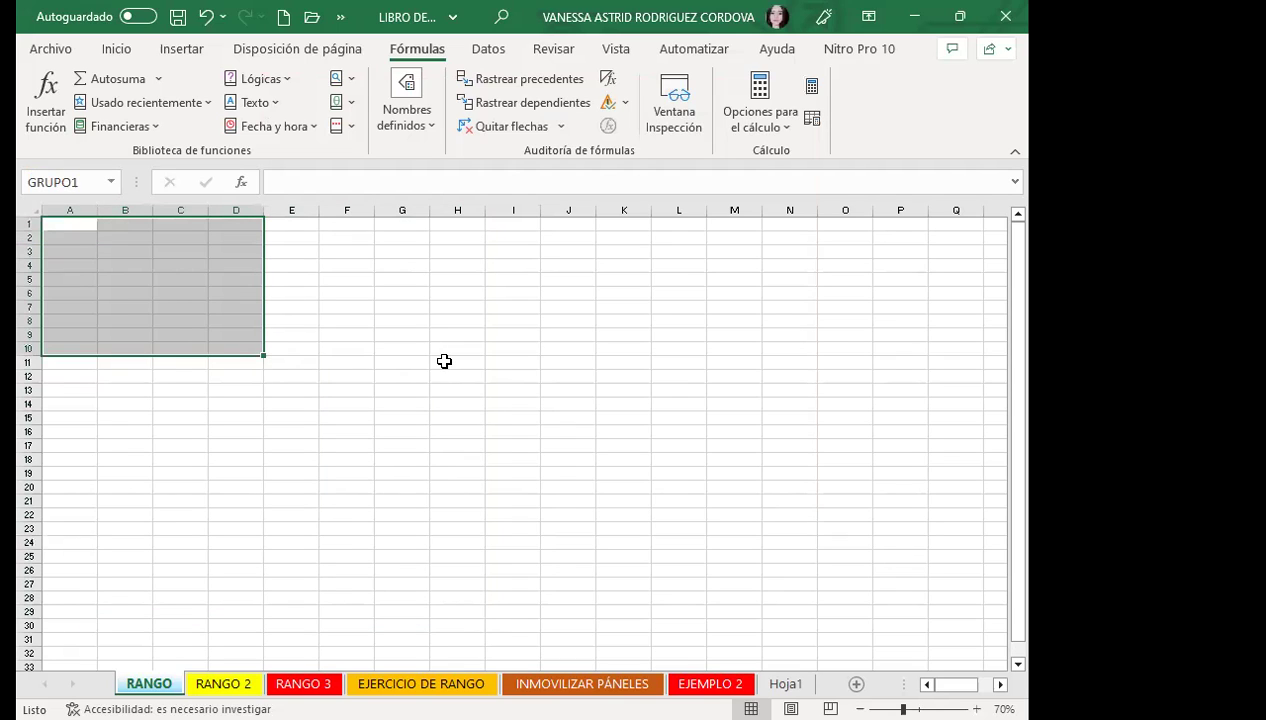
click(406, 112)
click(395, 210)
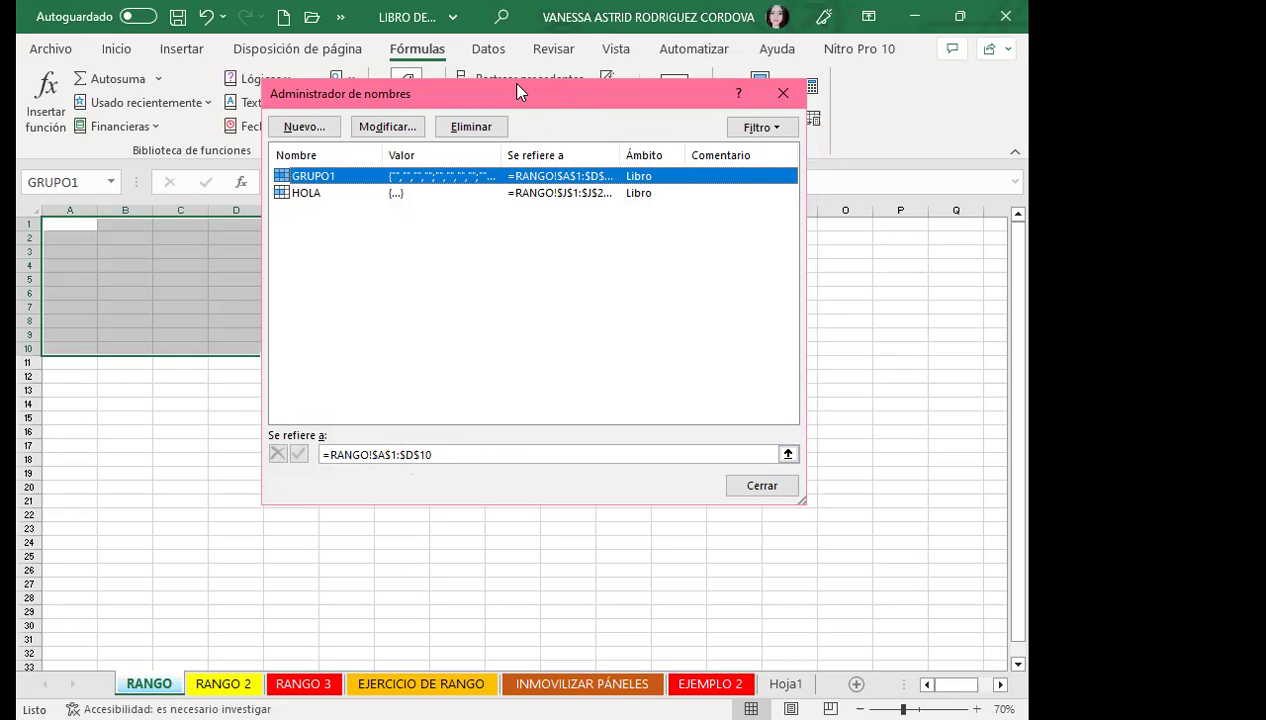
drag(517, 92, 473, 85)
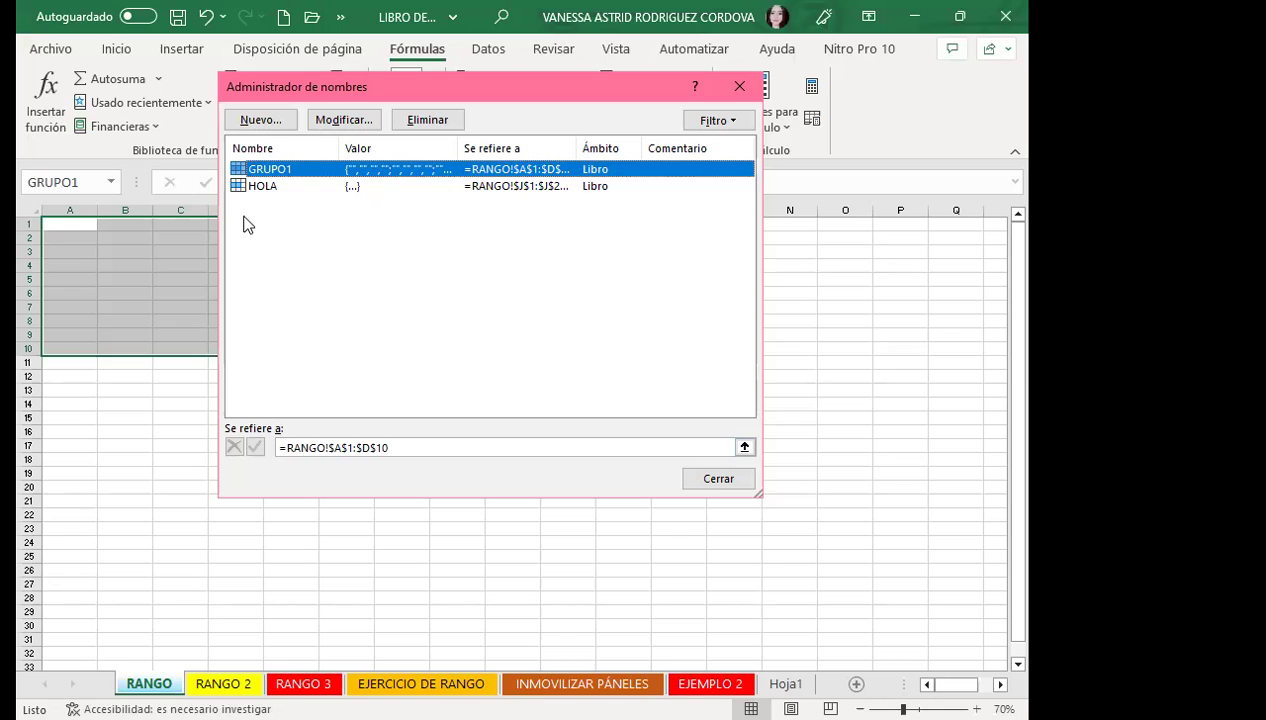
Review HOLA's multiple RANGO ranges, then select GRUPO1 in the Name Manager
click(262, 187)
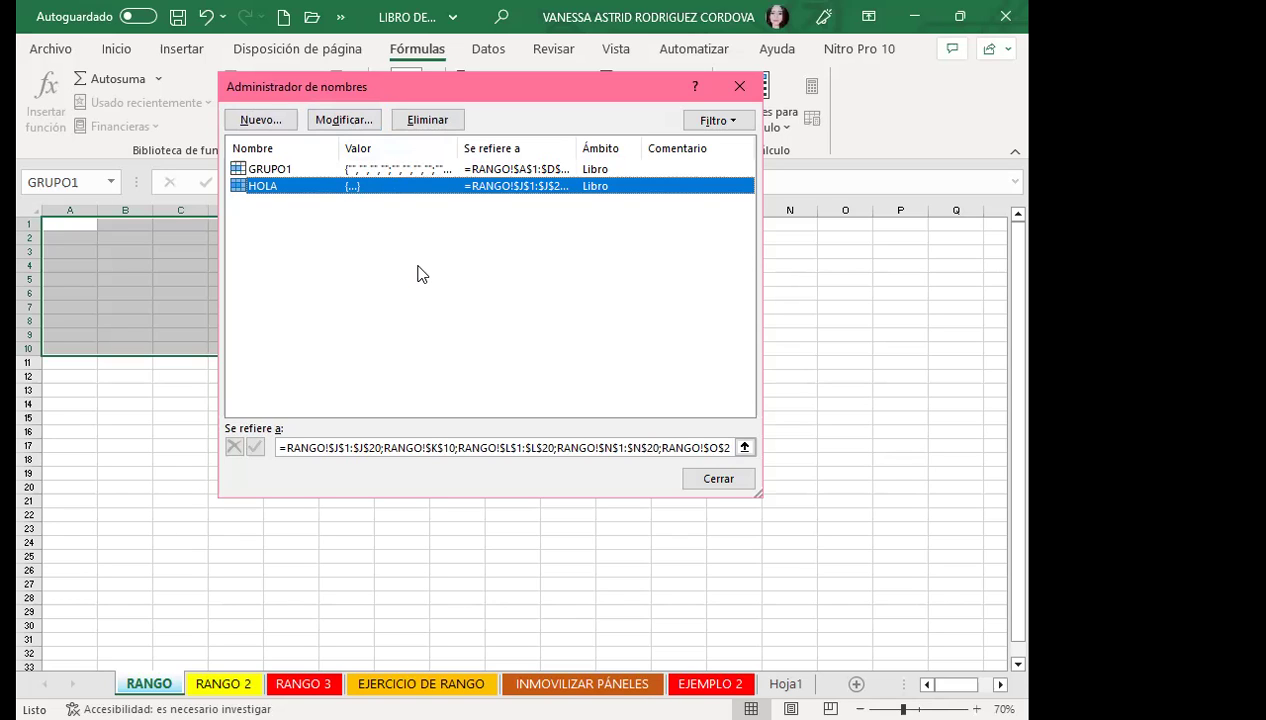
click(300, 168)
Edit GRUPO1 so its reference ends at $E$10 instead of $D$10
click(344, 121)
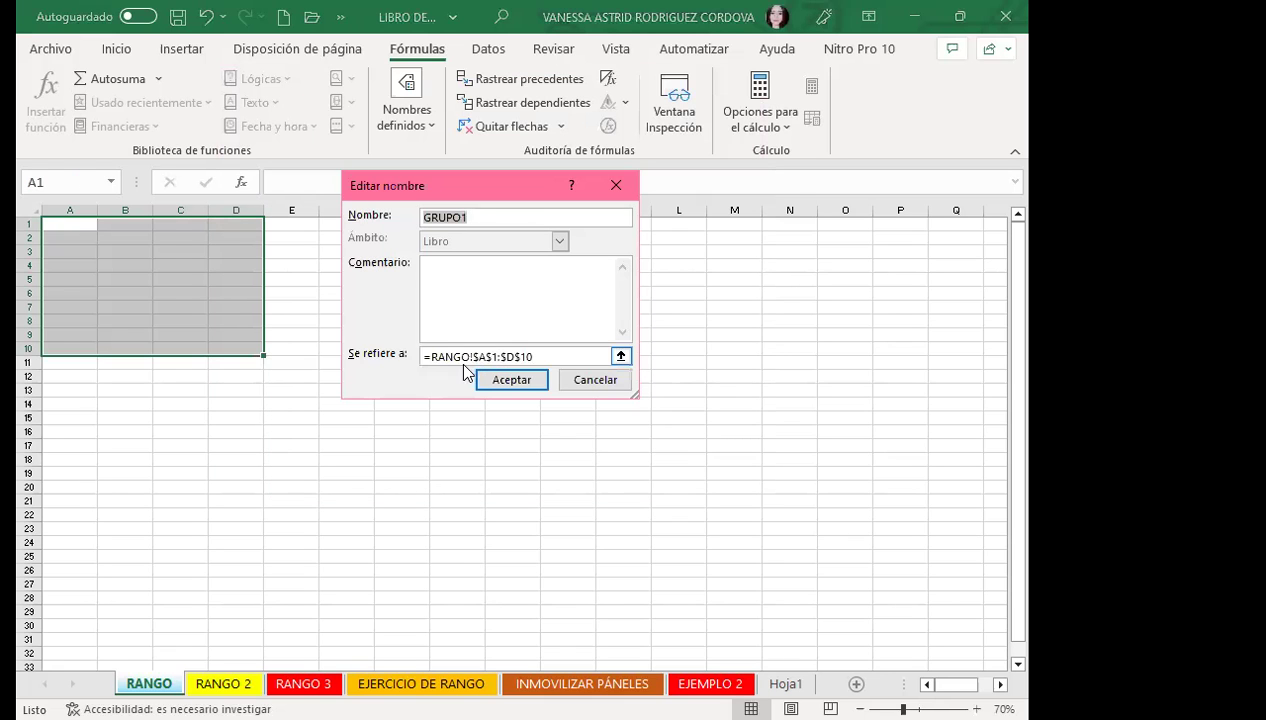
click(516, 356)
key(BackSpace)
text(E)
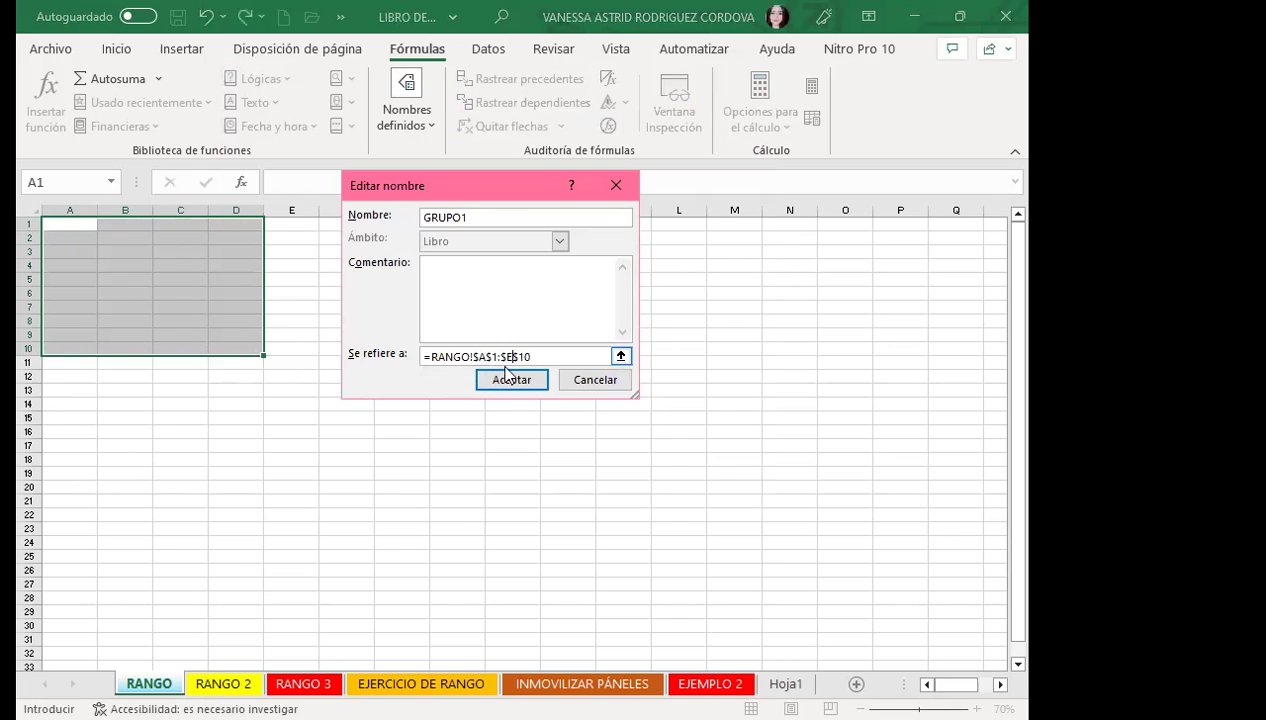
click(506, 384)
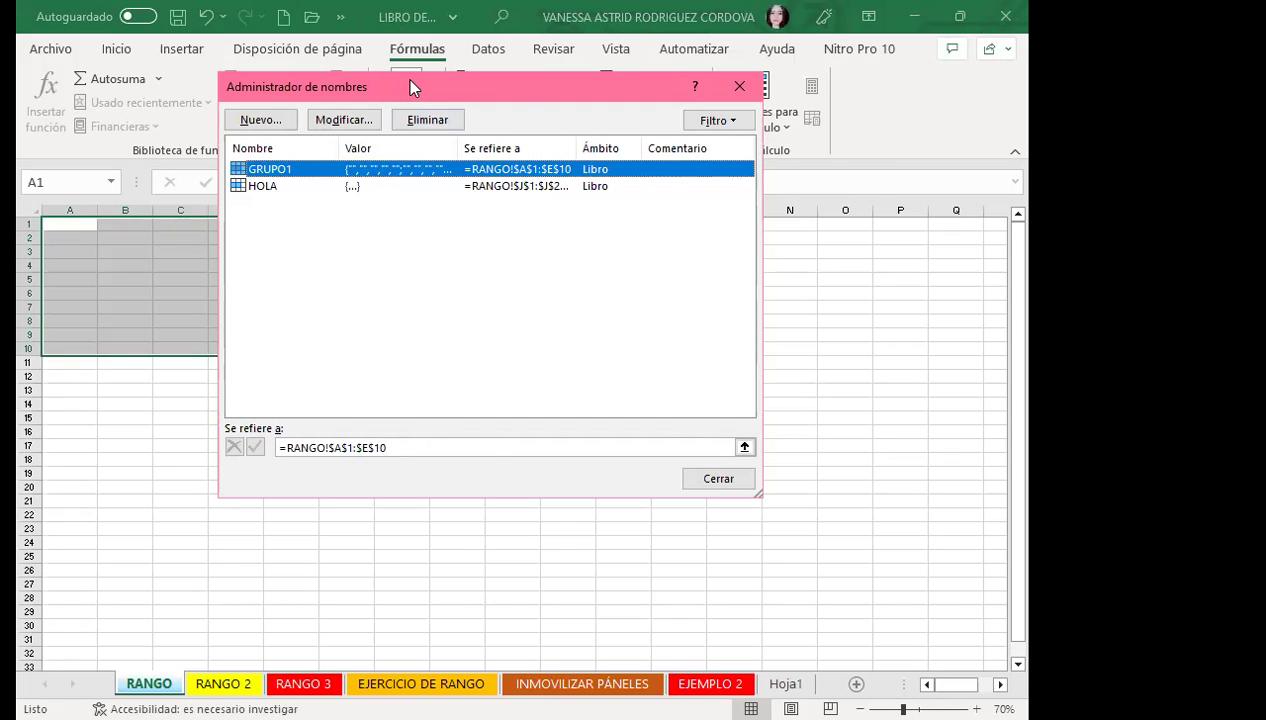
Check HOLA's ranges and reopen GRUPO1 to confirm it now spans A1:E10
drag(409, 87, 531, 92)
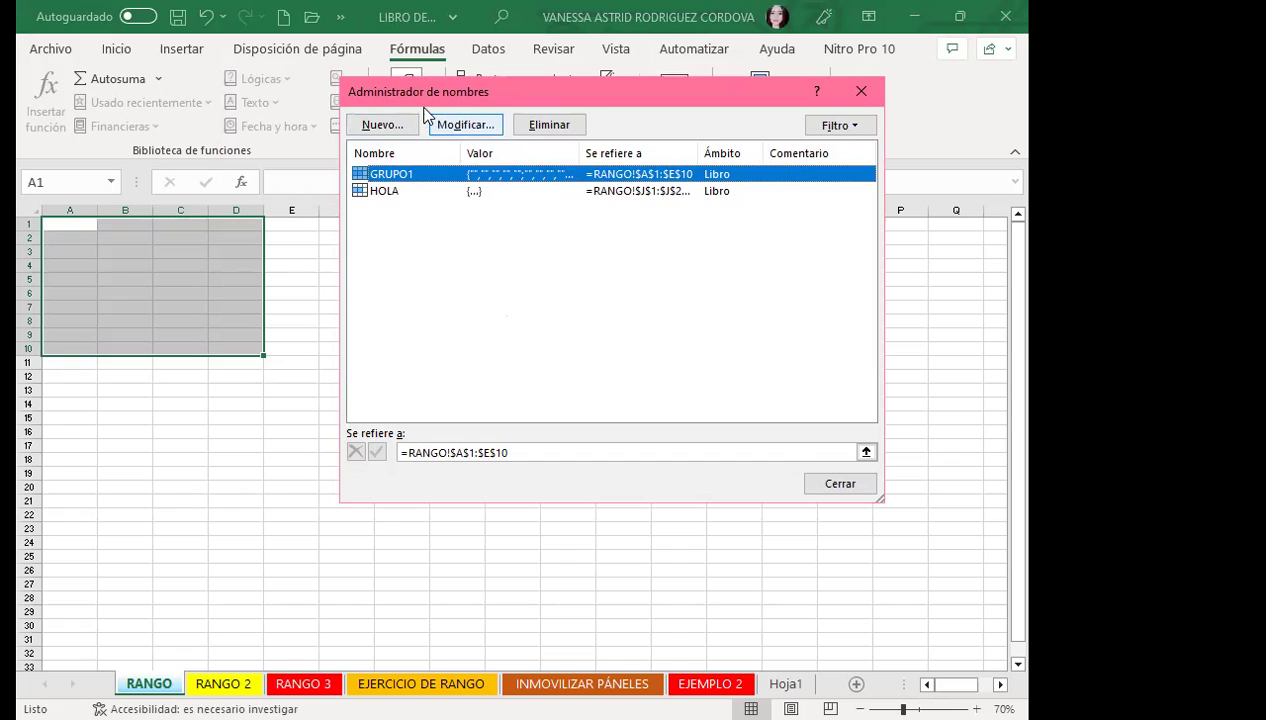
click(424, 190)
click(426, 176)
double_click(426, 176)
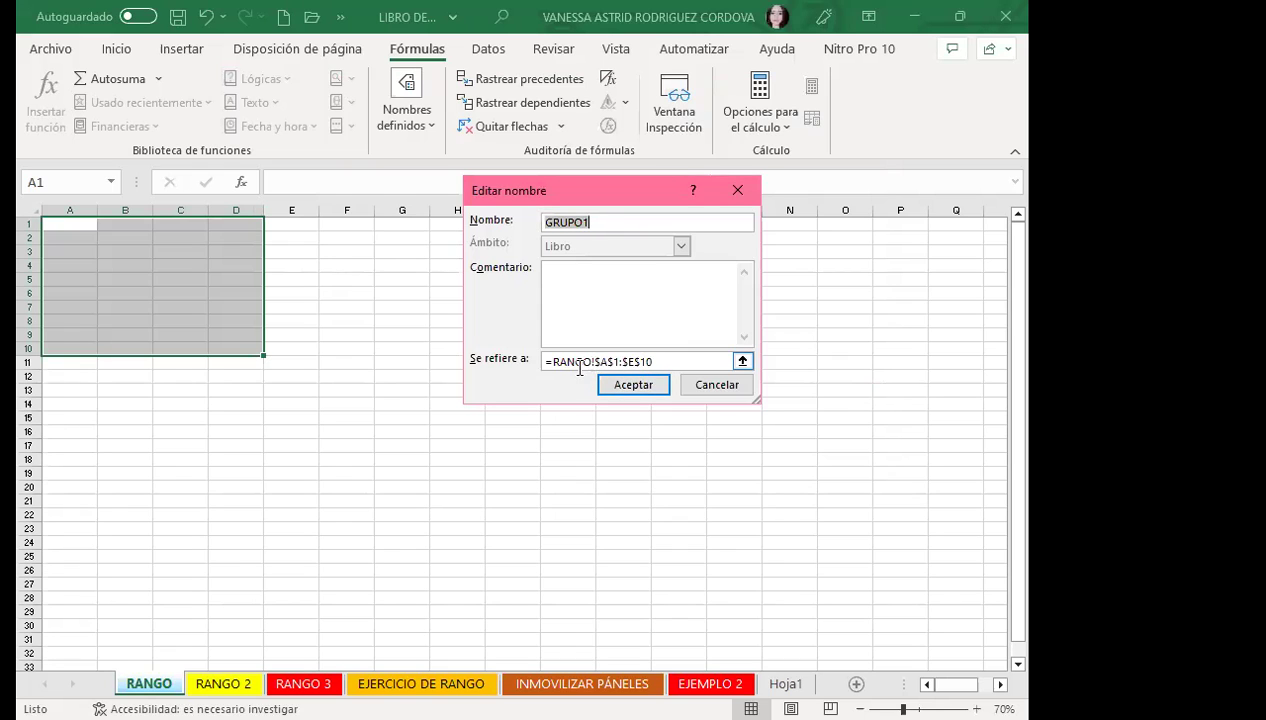
click(624, 392)
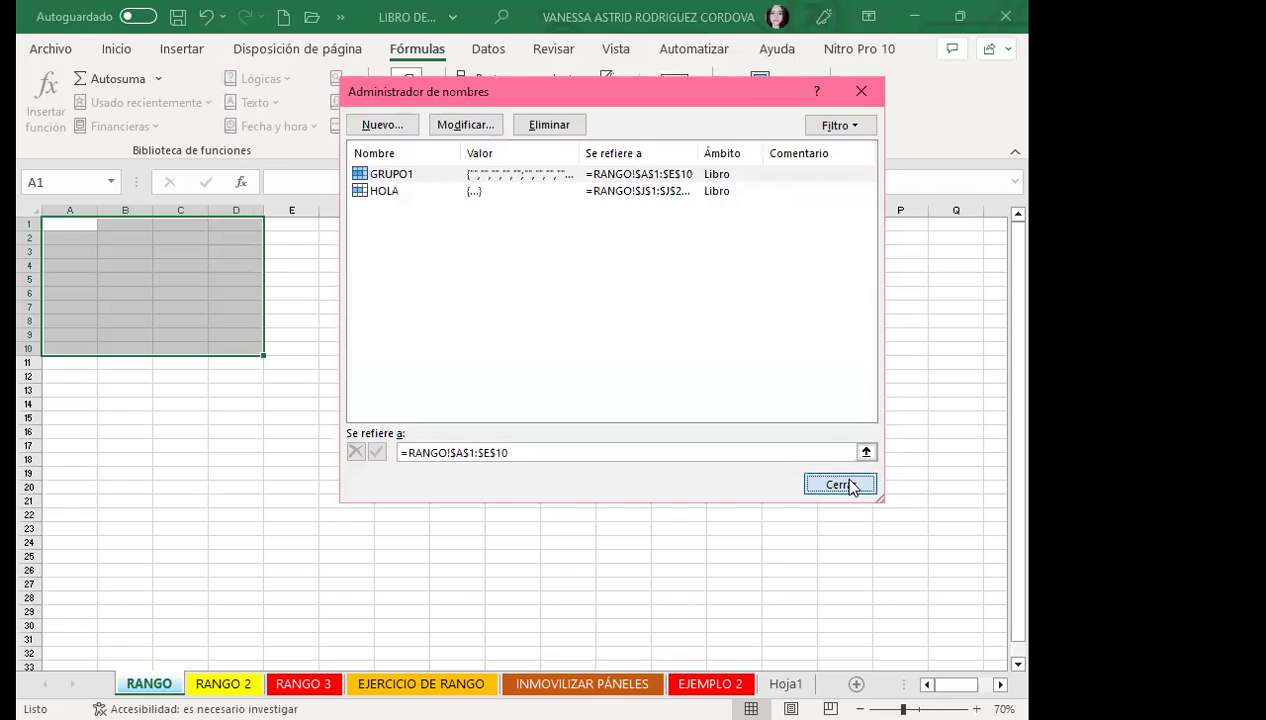
Go to GRUPO1 (A1:E10 on RANGO) from the Name Box, then reopen the Name Manager
click(836, 478)
click(137, 280)
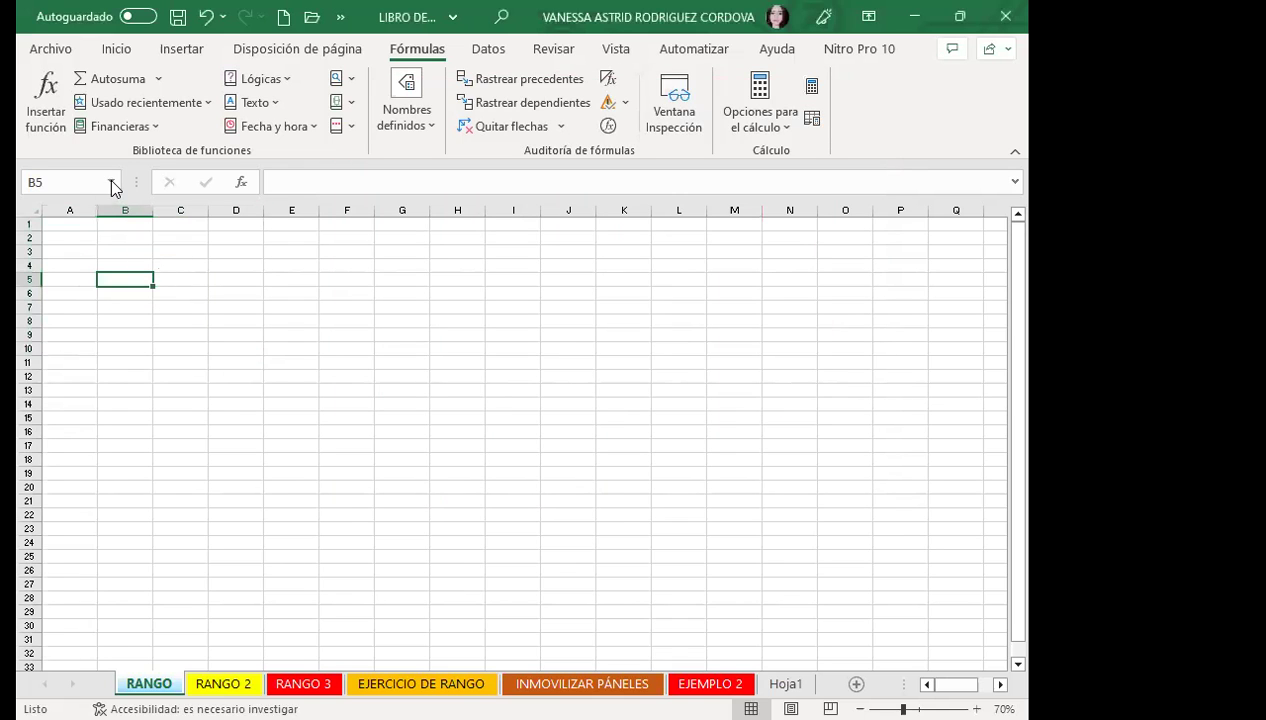
click(110, 181)
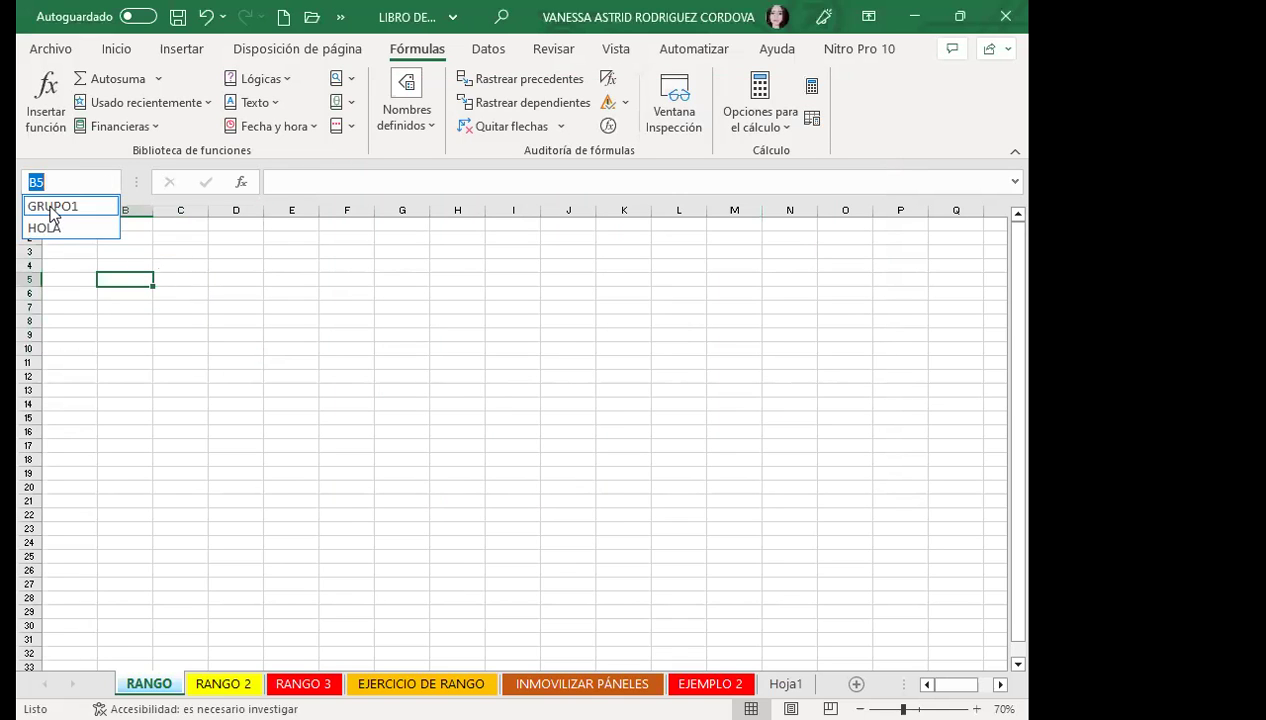
click(53, 207)
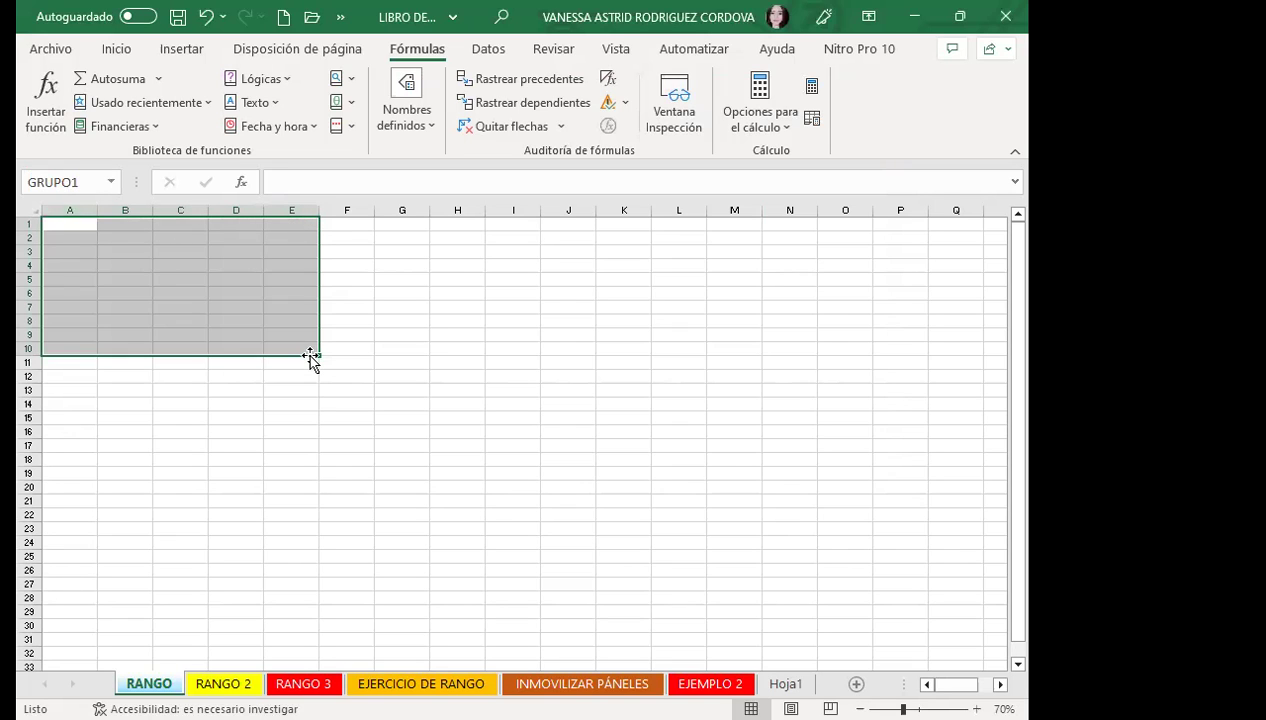
click(407, 112)
click(416, 184)
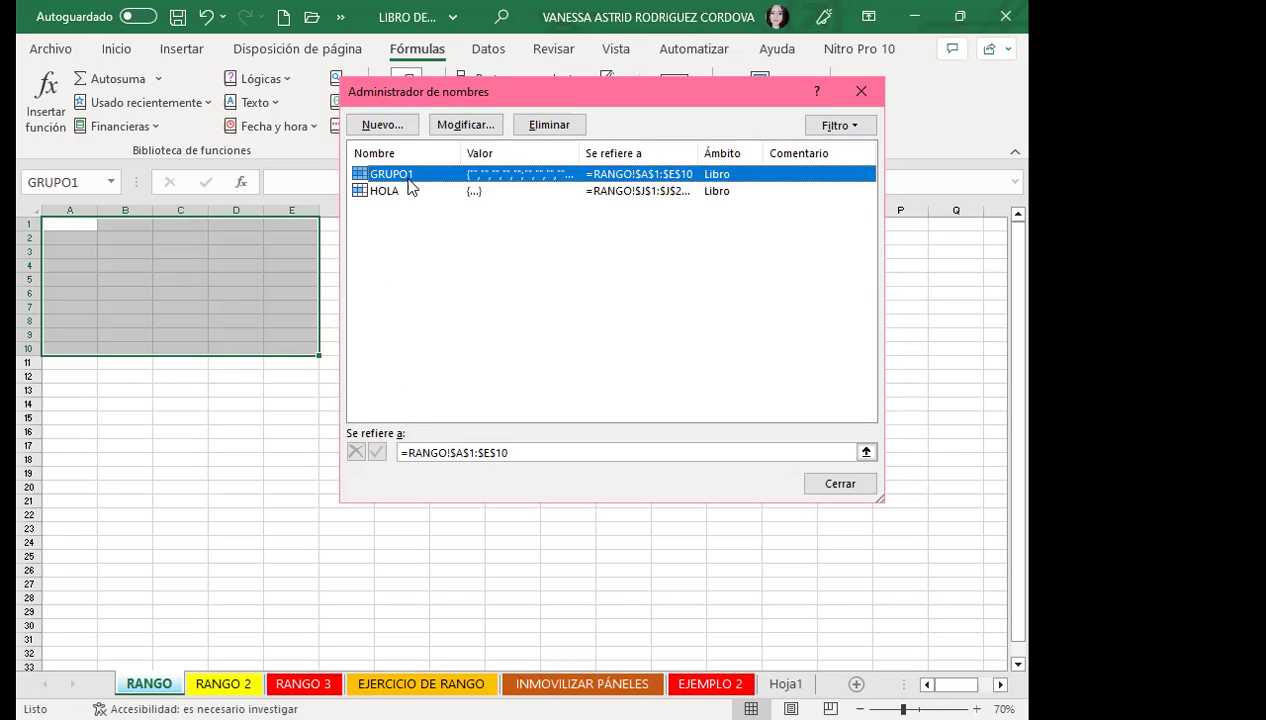
Delete the GRUPO1 name so only HOLA remains, then close the Name Manager
click(557, 128)
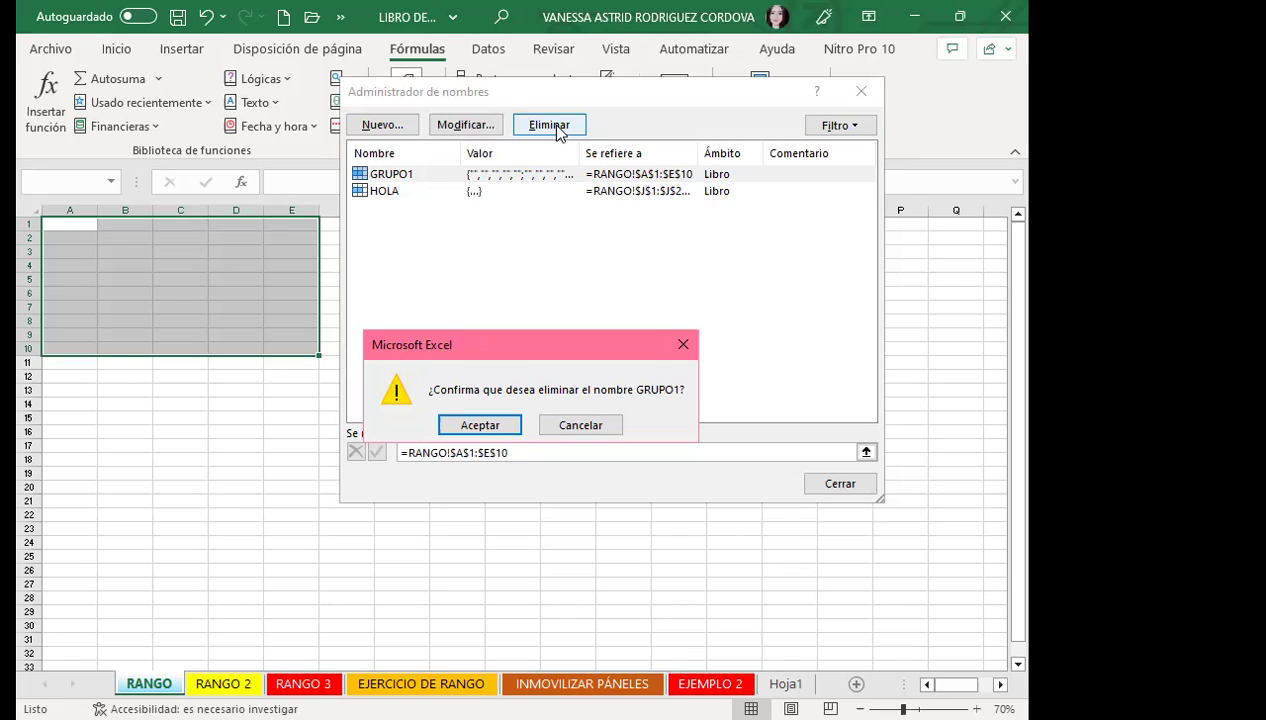
click(585, 425)
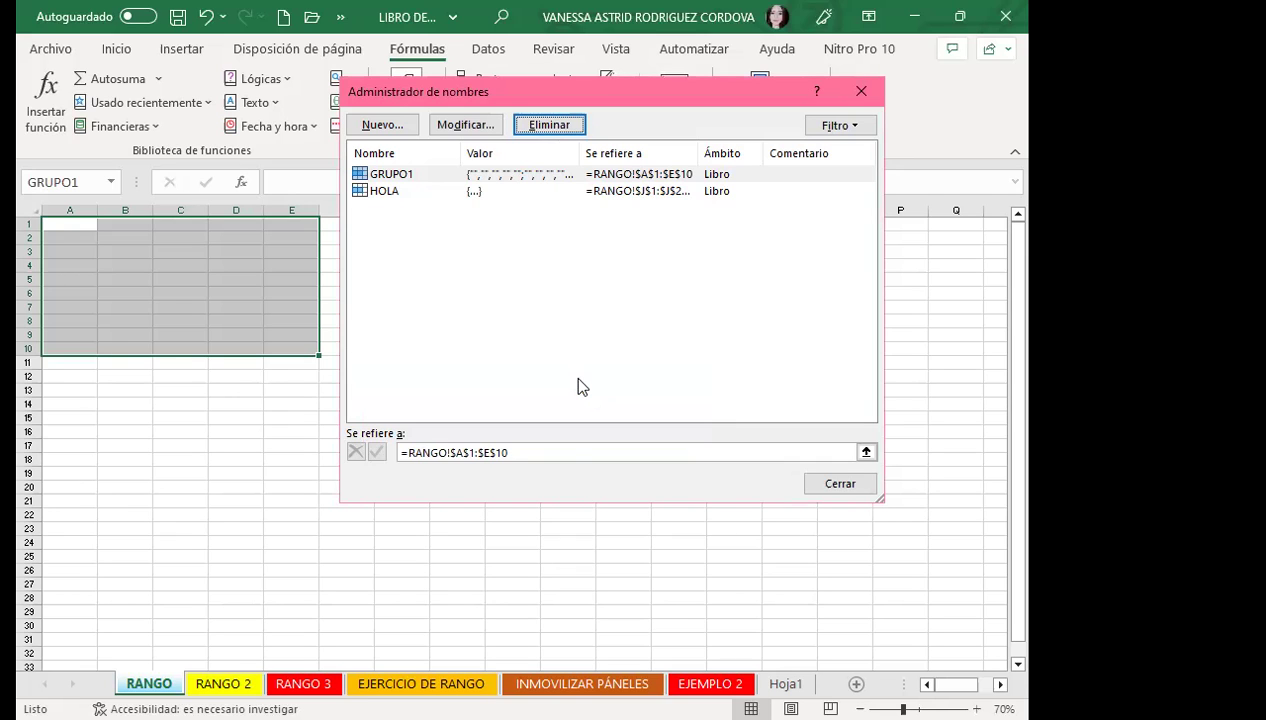
click(406, 175)
click(551, 130)
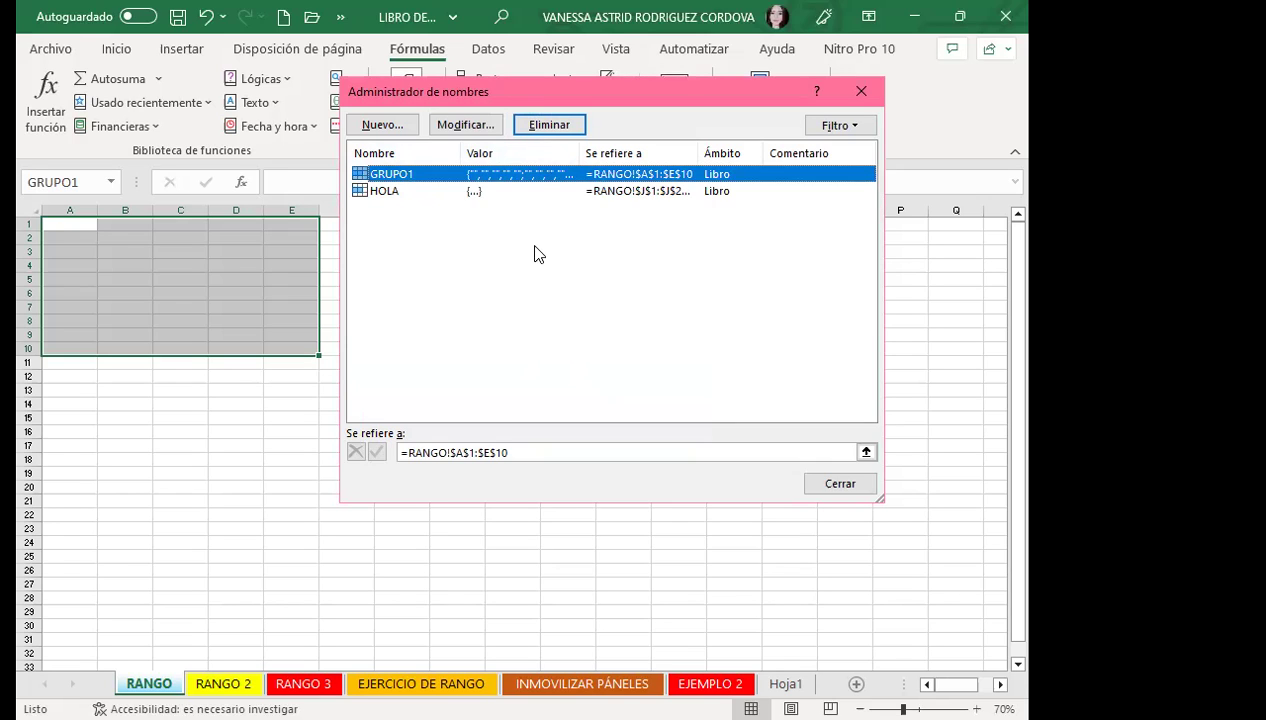
click(556, 125)
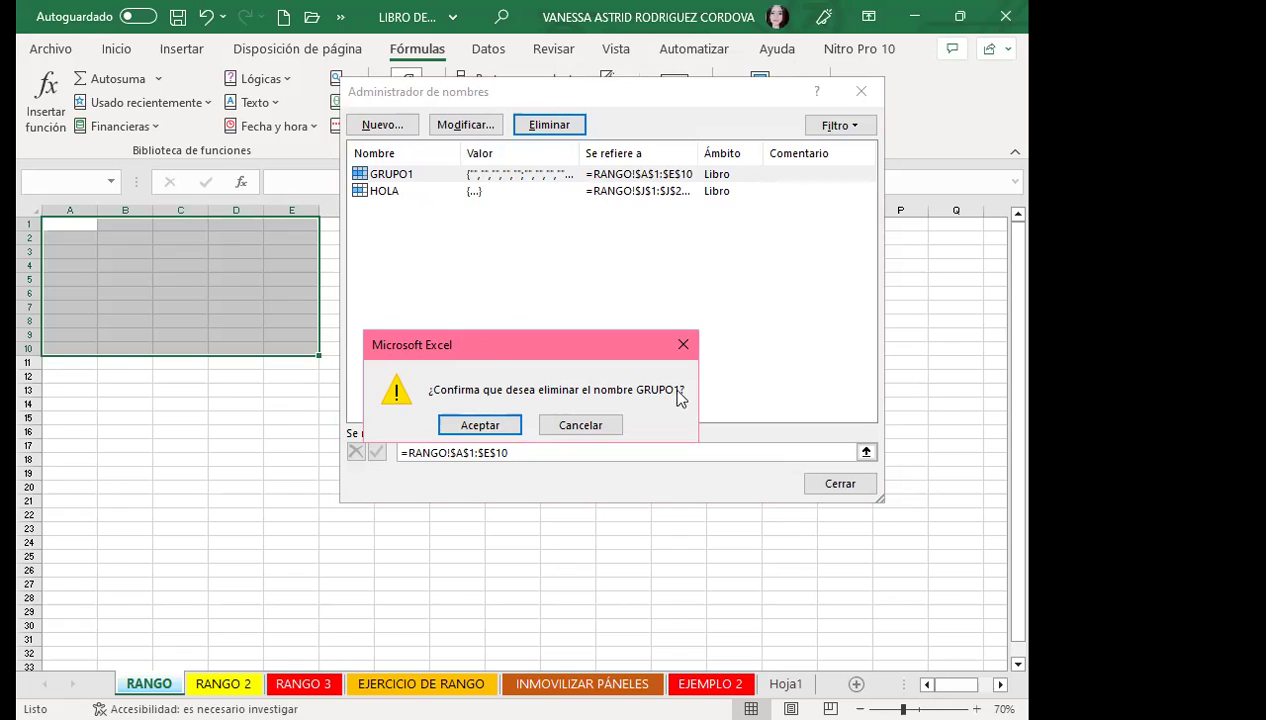
click(477, 420)
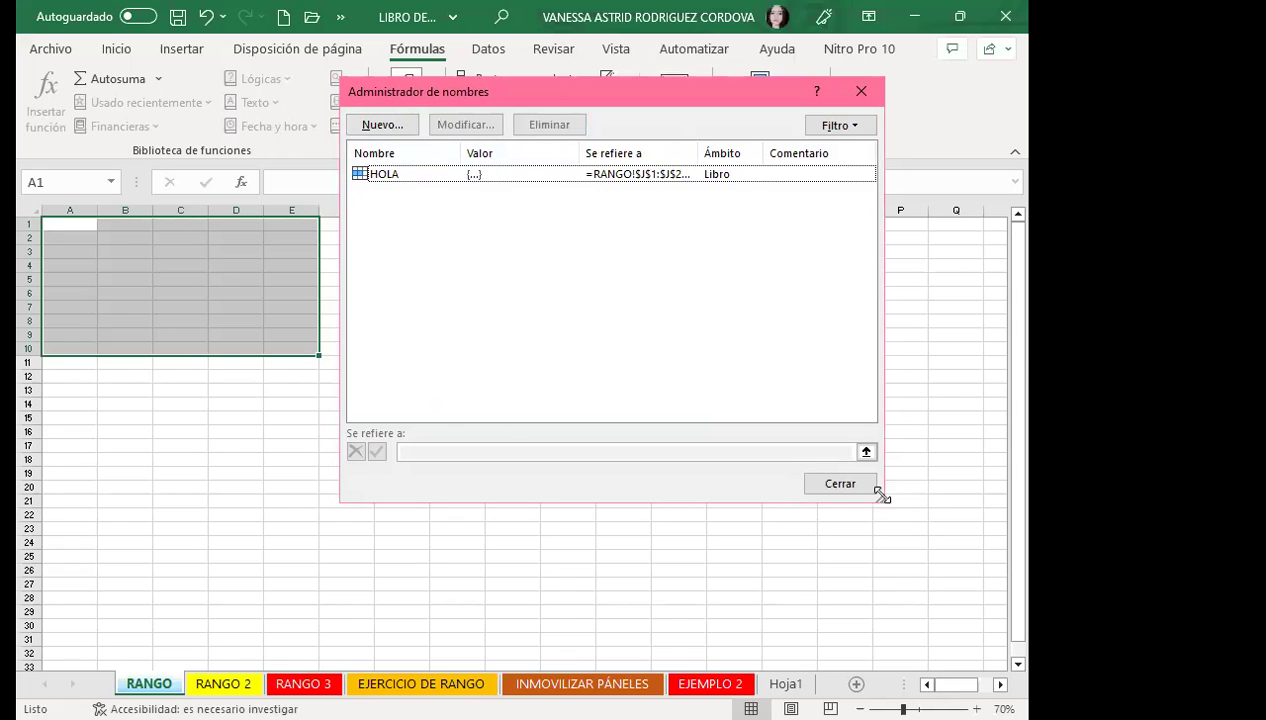
click(823, 480)
Select A1:F20 on the RANGO sheet and start a New Name from the Name Manager
mouse_move(80, 223)
mouse_down()
mouse_move(284, 291)
mouse_move(345, 491)
mouse_up()
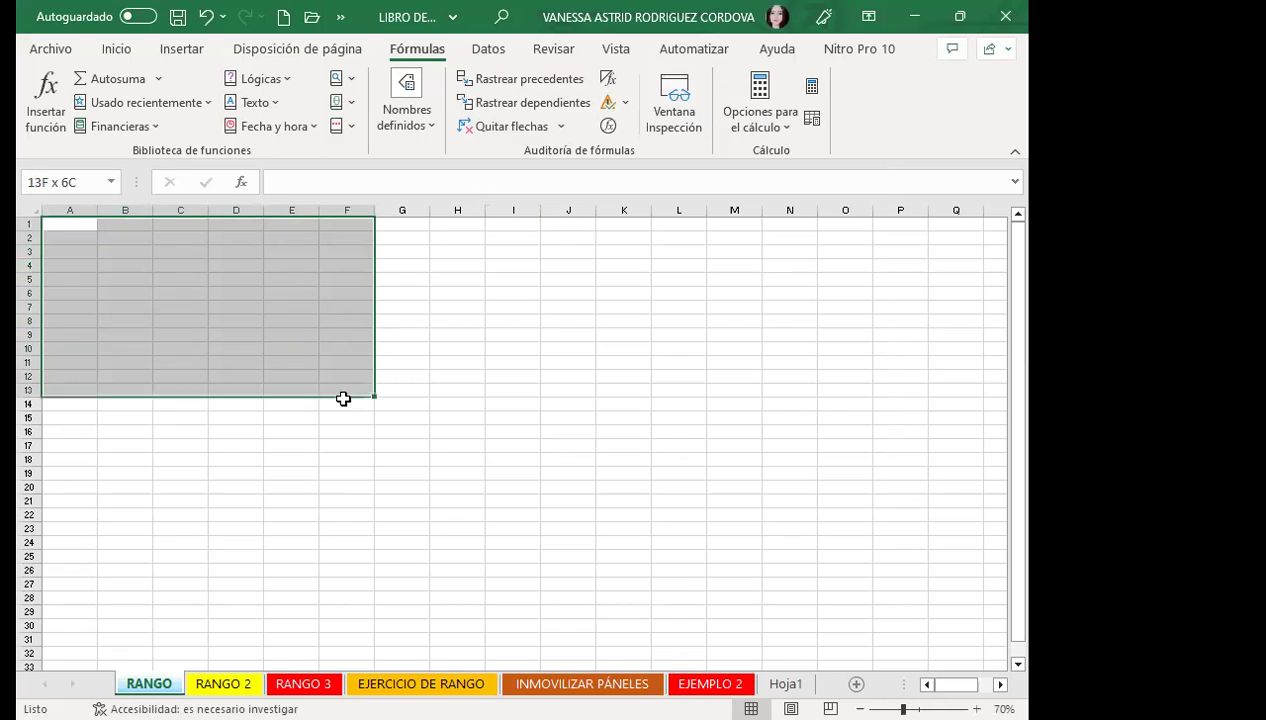
drag(345, 491, 345, 493)
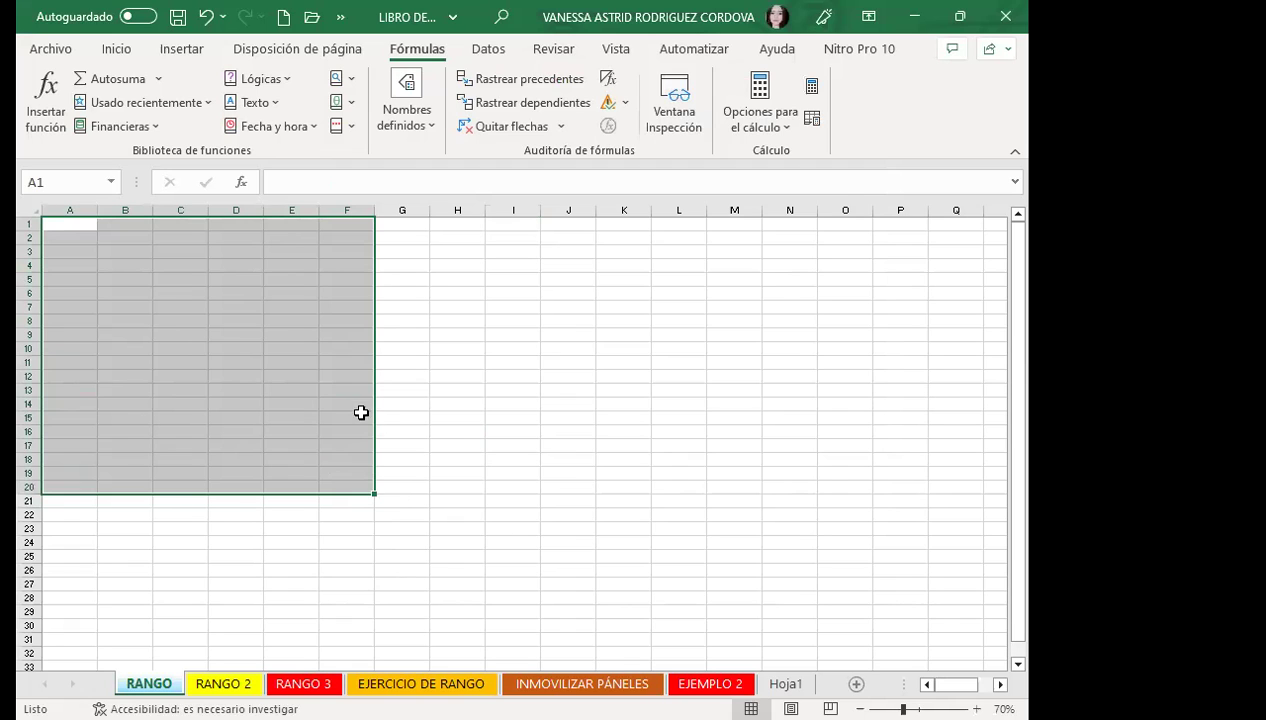
click(407, 104)
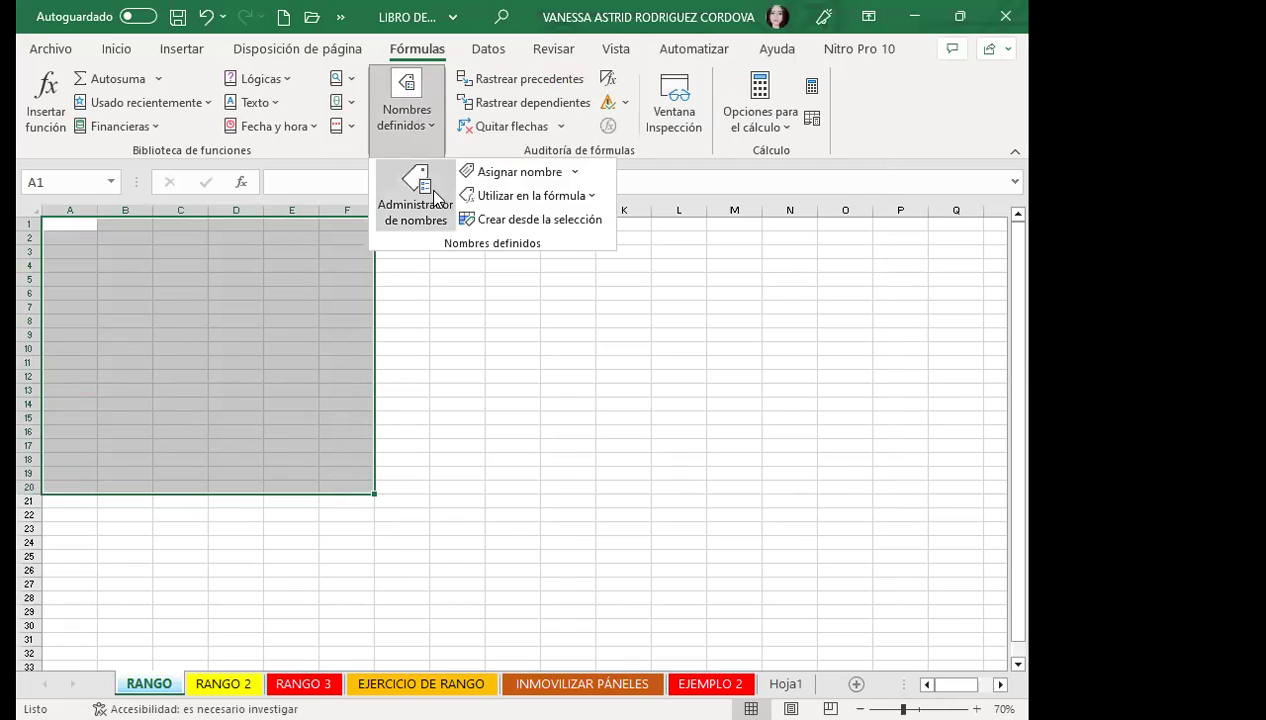
key(Escape)
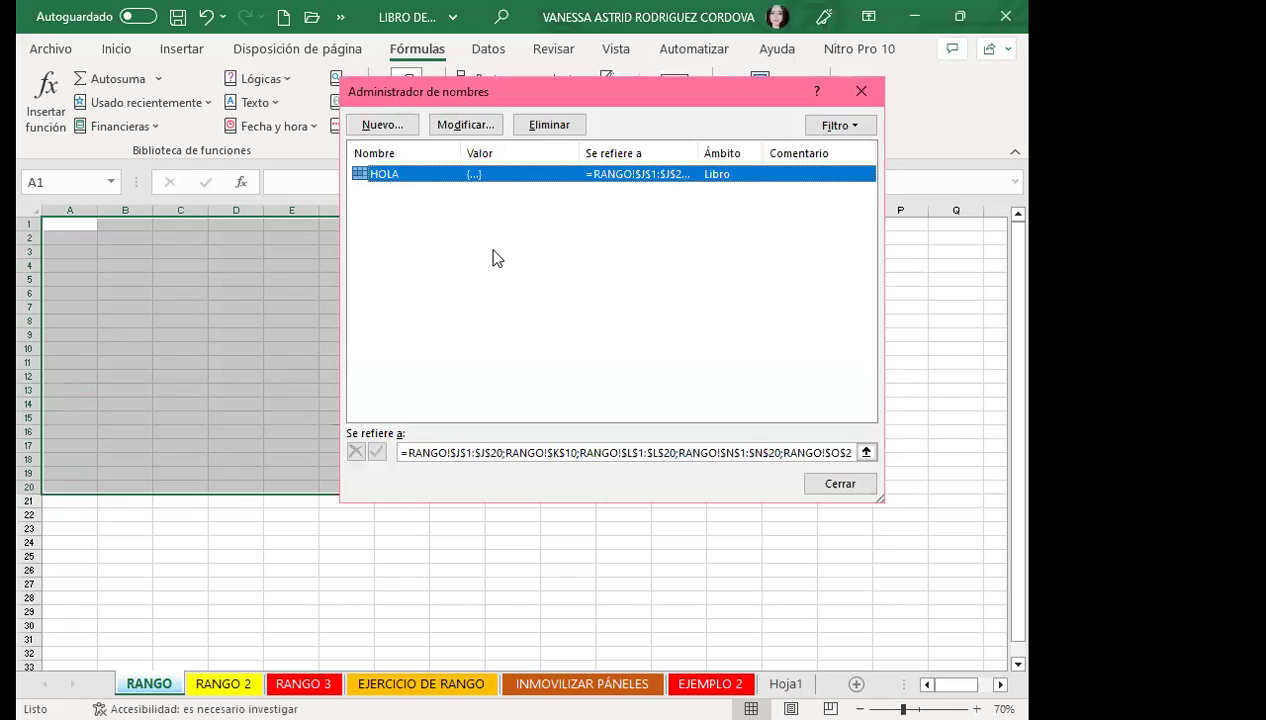
click(492, 258)
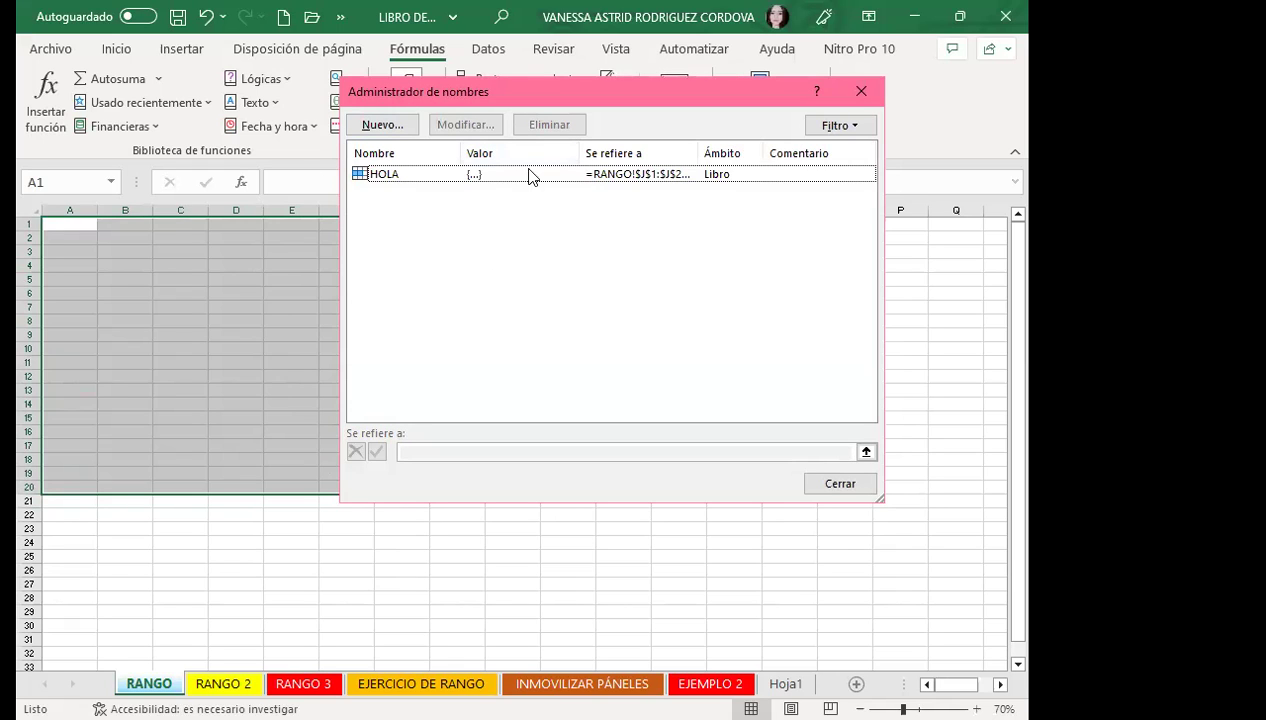
click(374, 125)
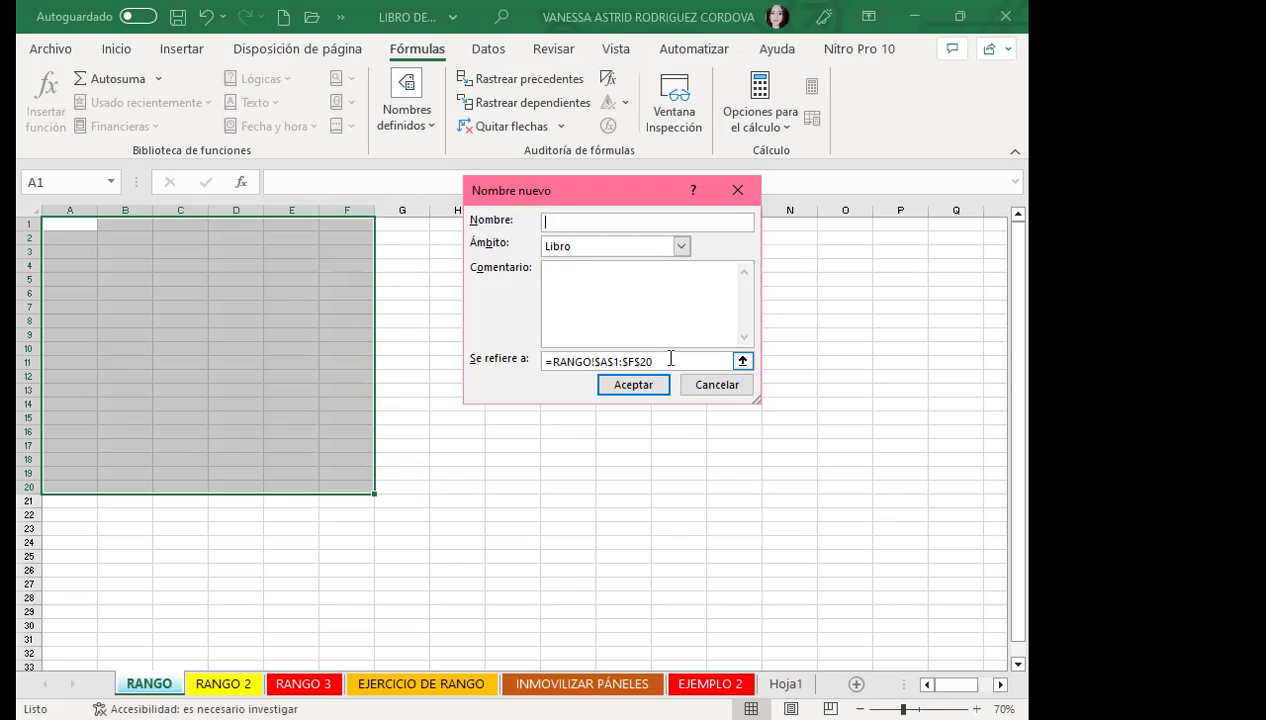
Name the range =RANGO!$A$1:$F$20 as GRUPO2 and close the Name Manager
text(GRUPO2)
click(634, 391)
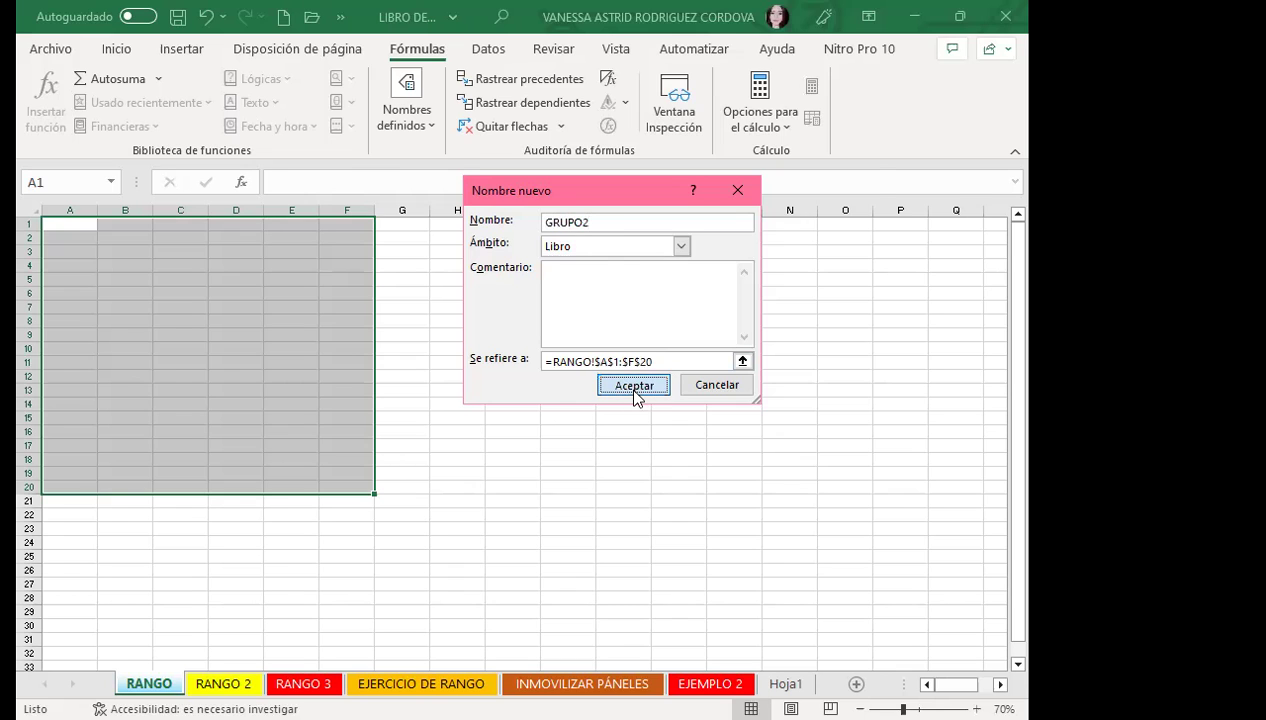
click(634, 392)
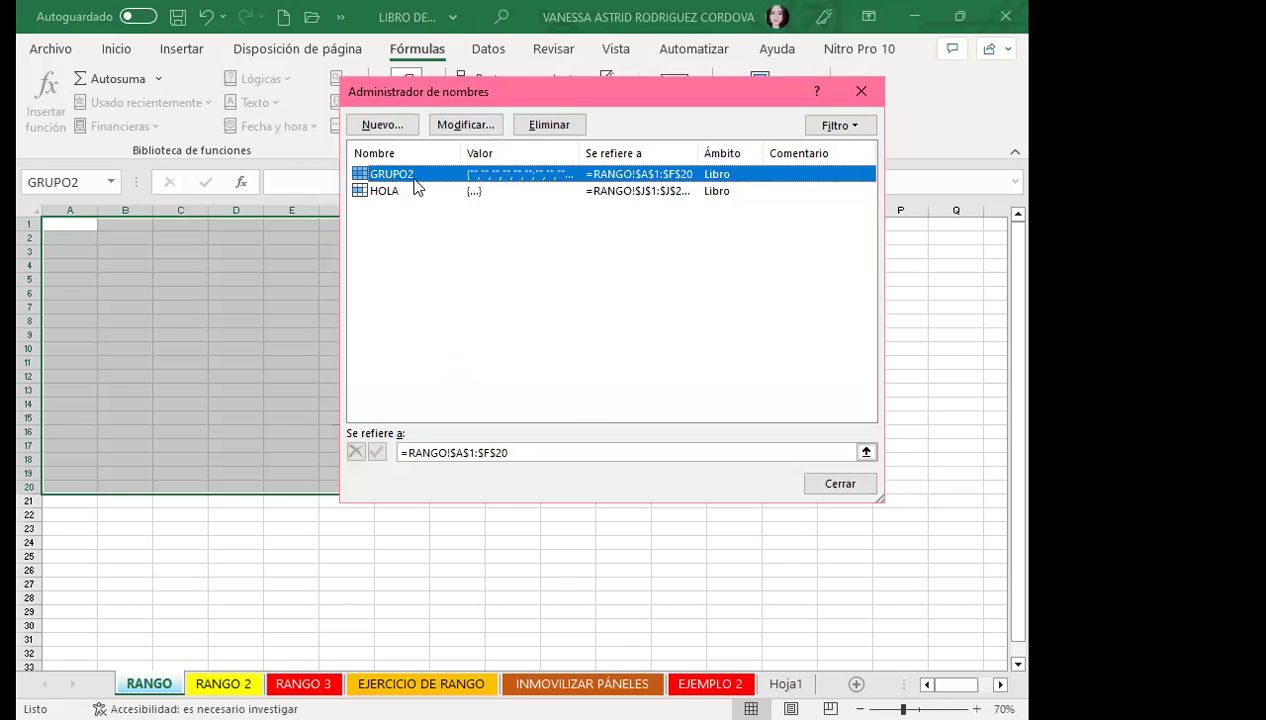
click(856, 96)
click(476, 348)
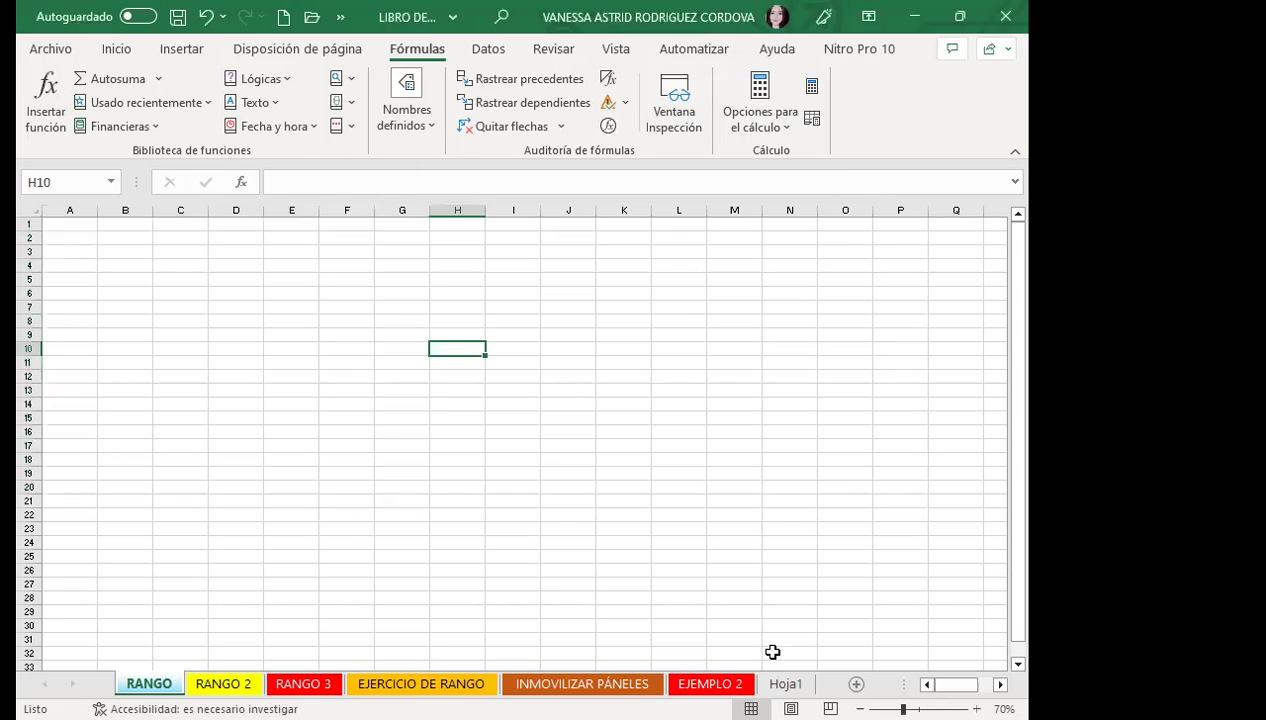
click(785, 683)
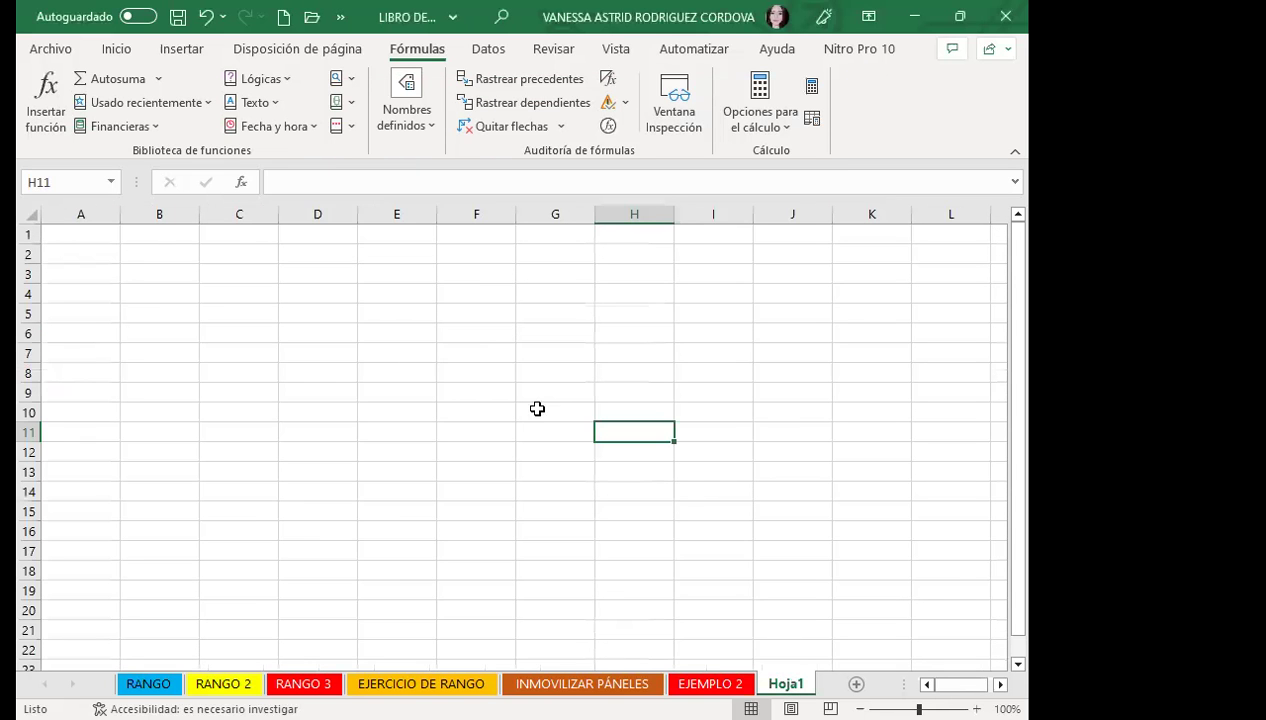
click(111, 181)
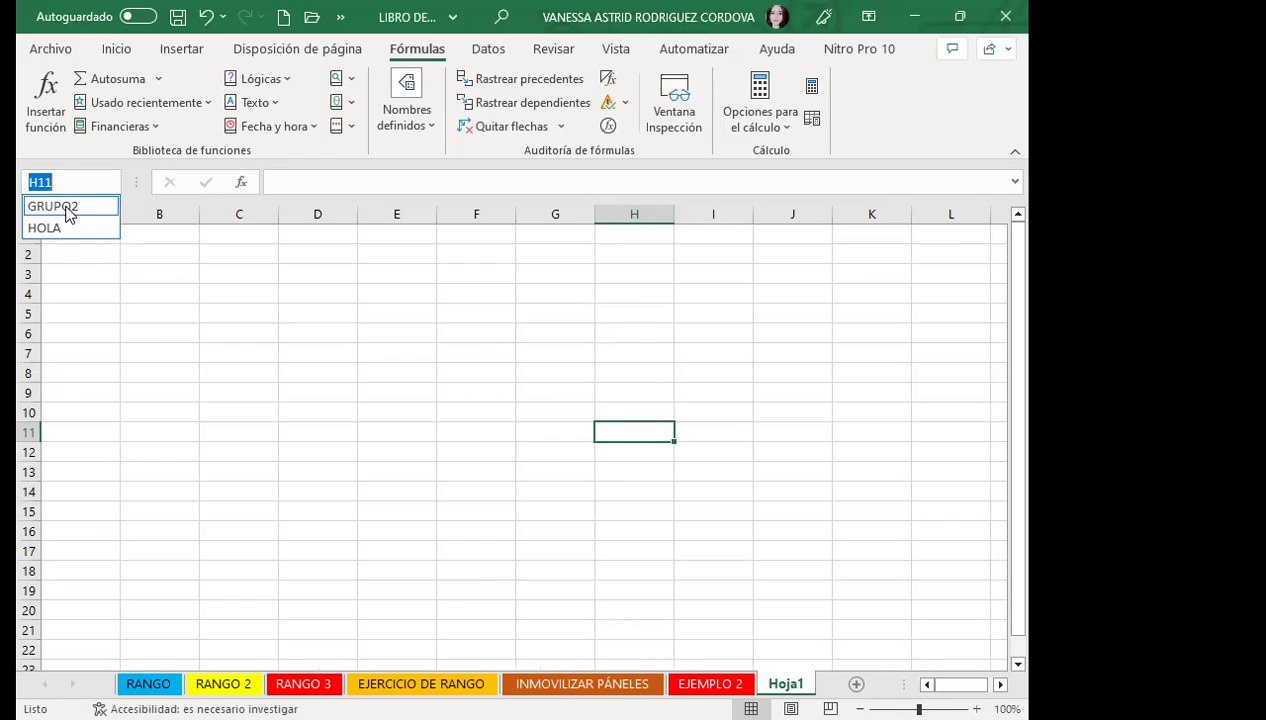
click(68, 206)
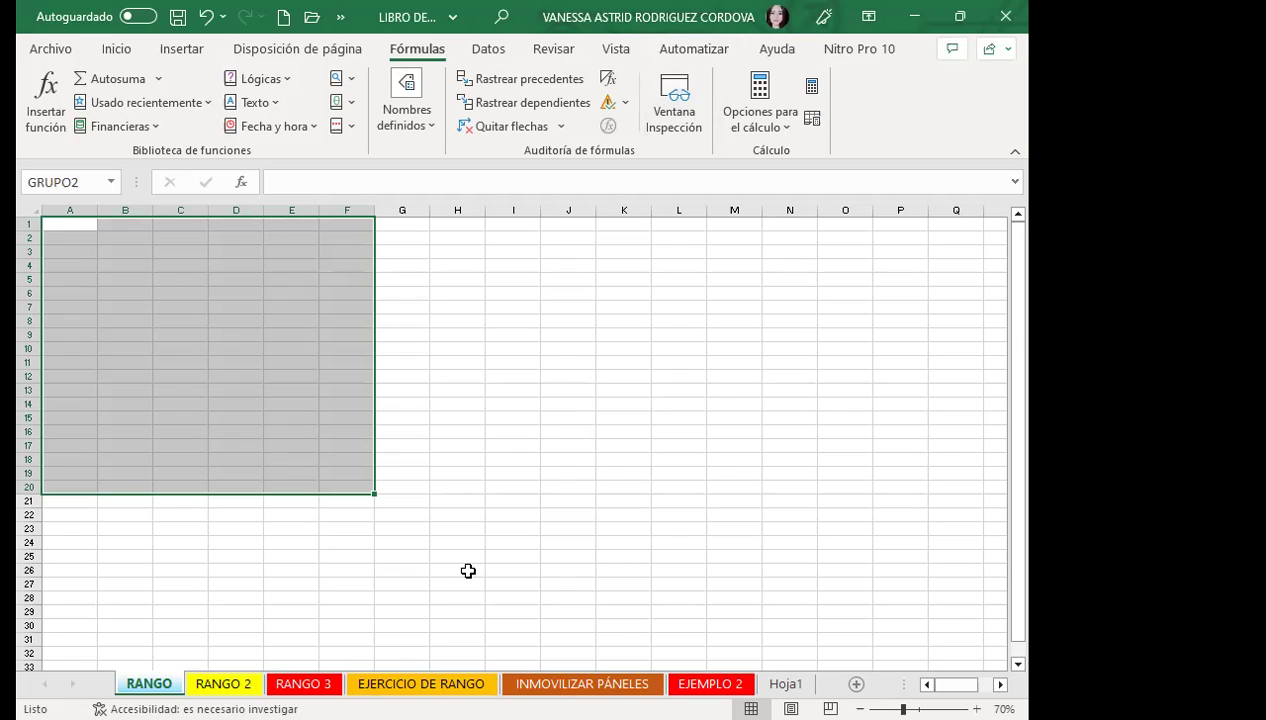
click(462, 432)
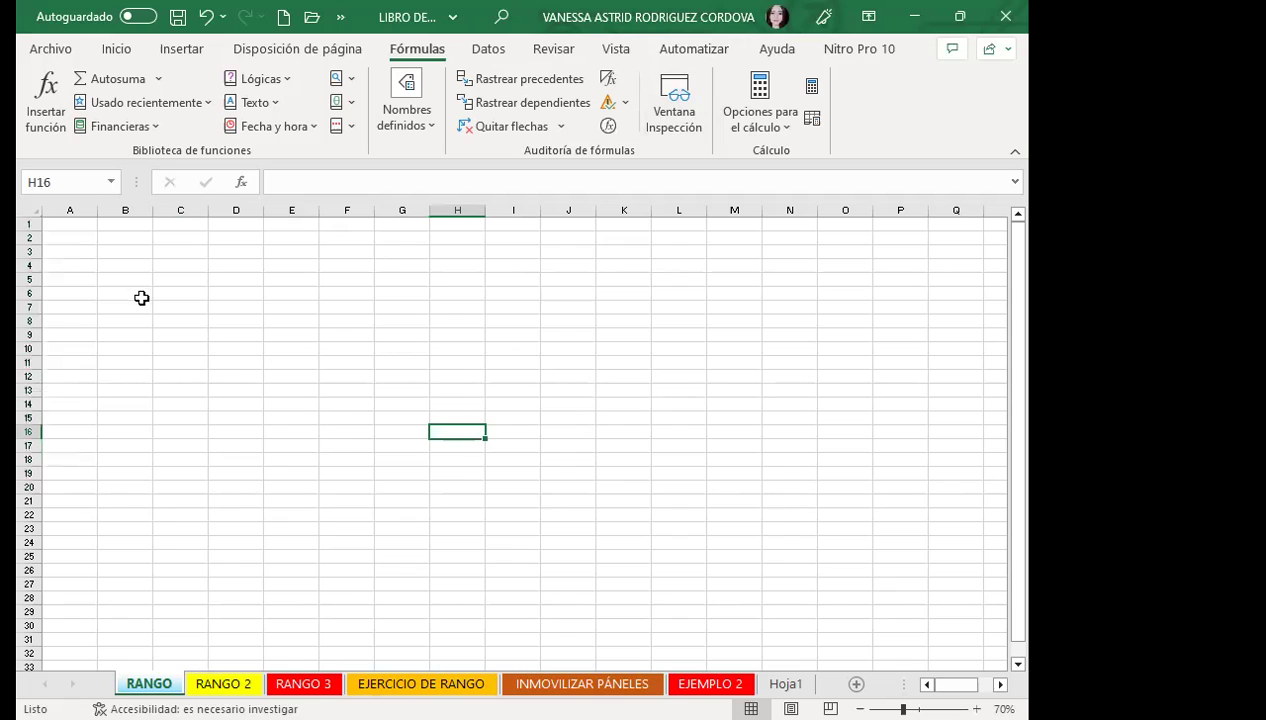
click(90, 274)
click(66, 226)
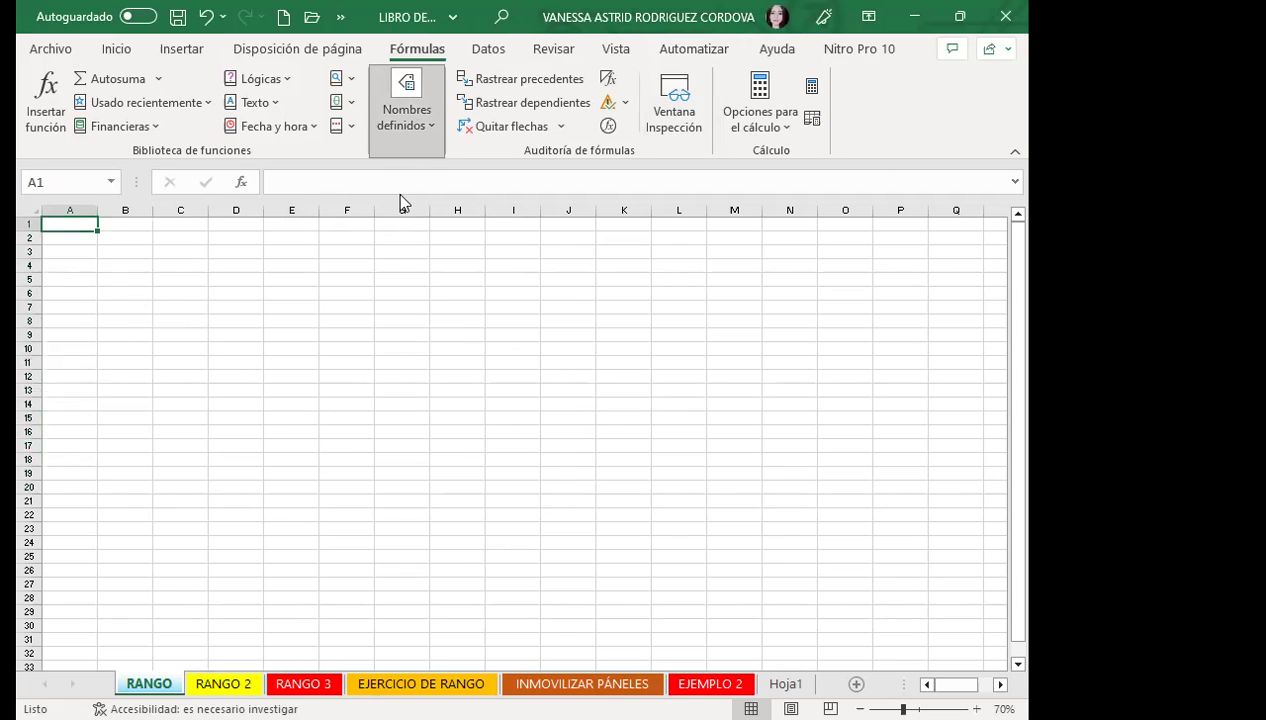
key(ctrl+F3)
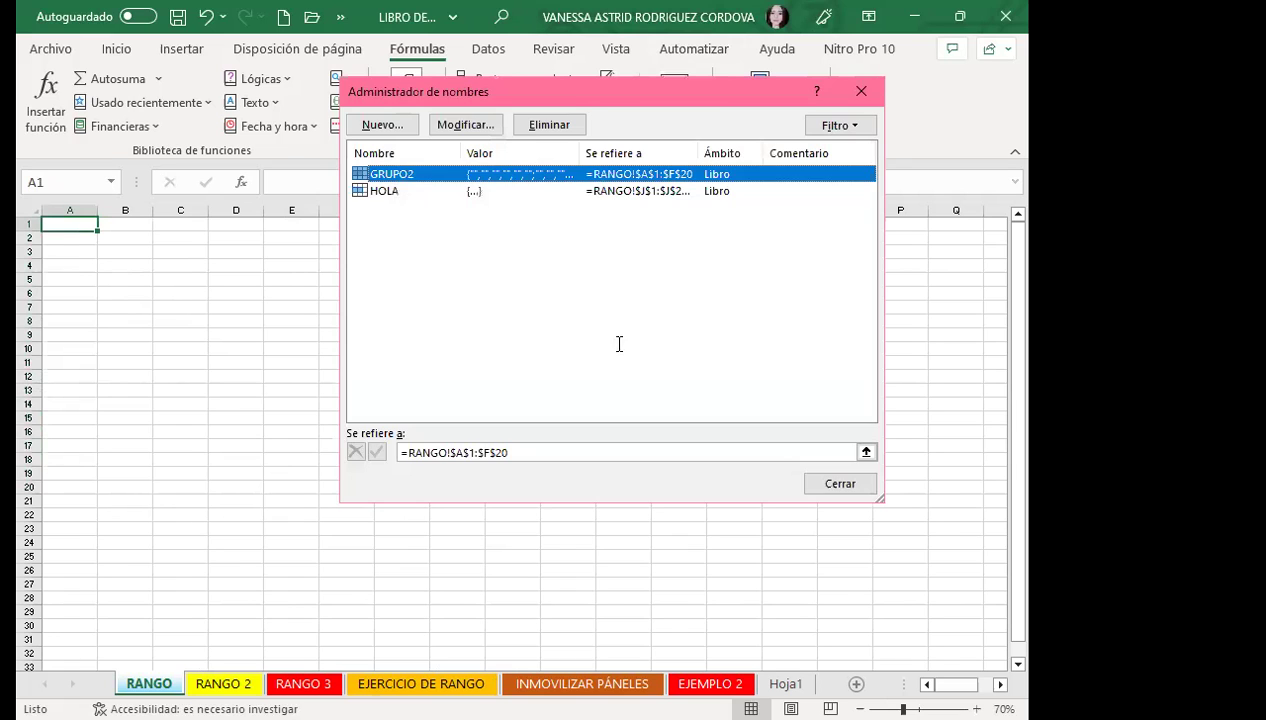
key(Return)
click(621, 388)
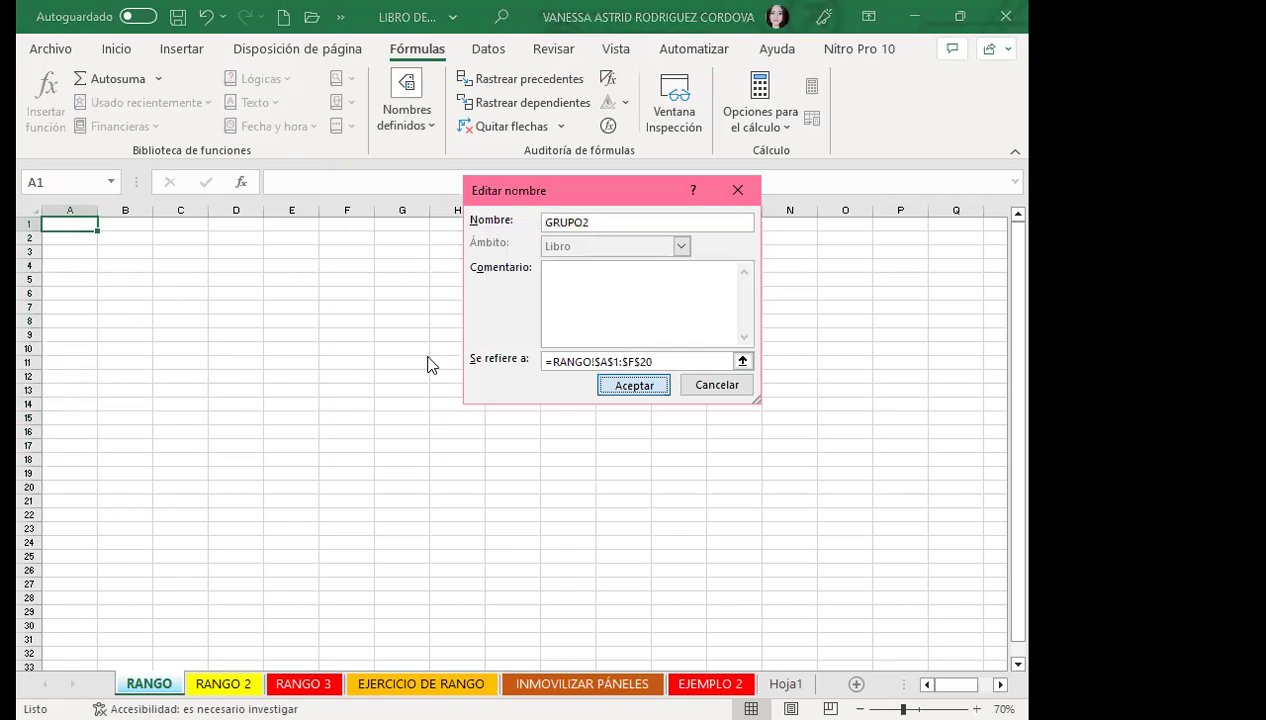
key(Return)
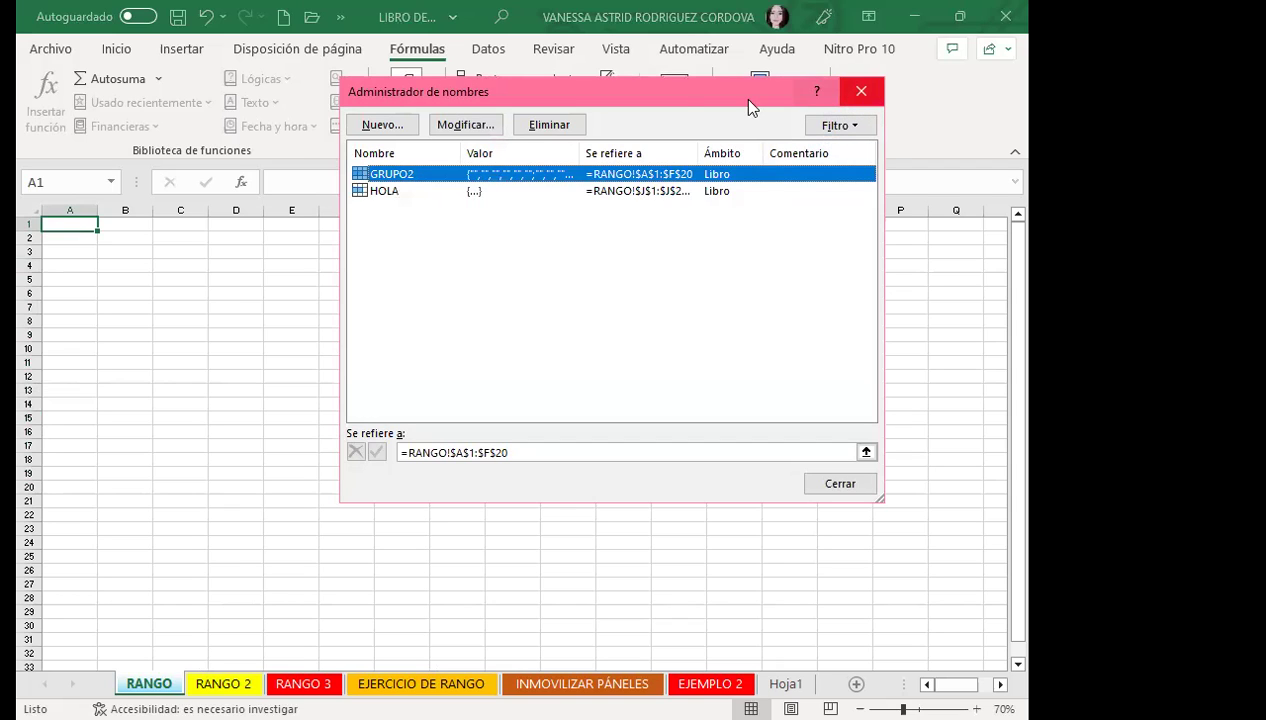
key(Escape)
click(200, 306)
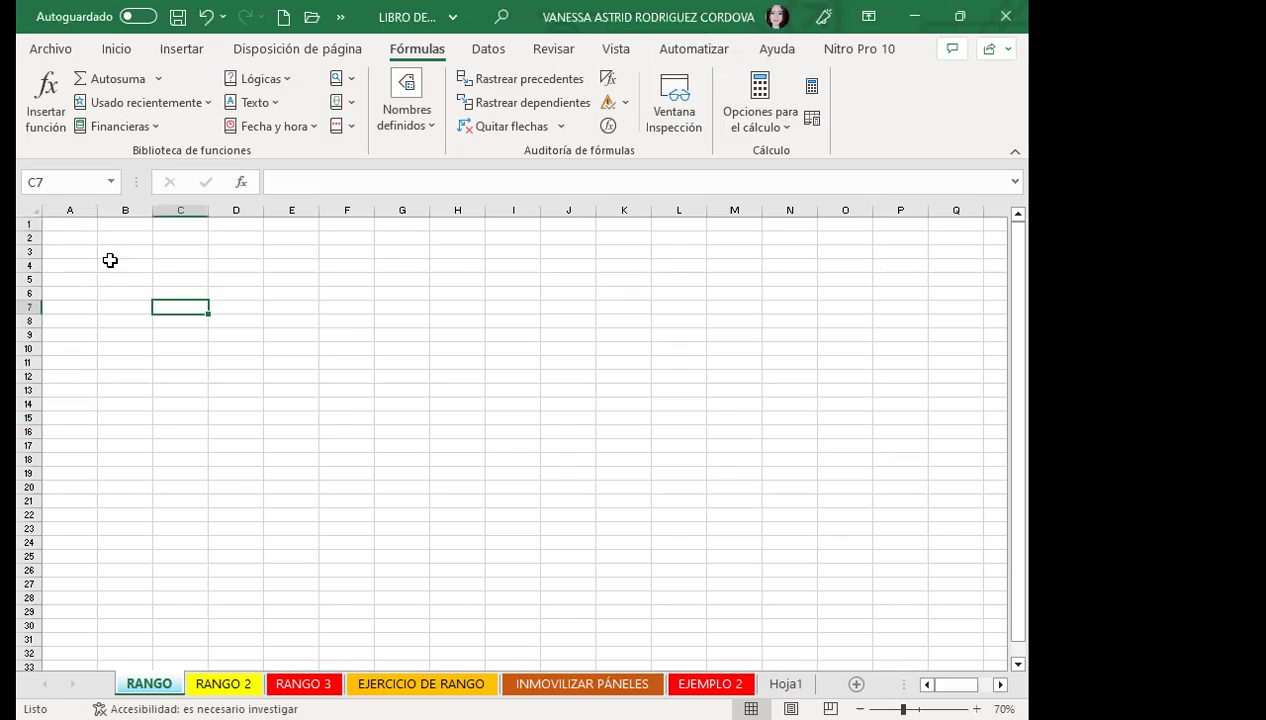
click(110, 264)
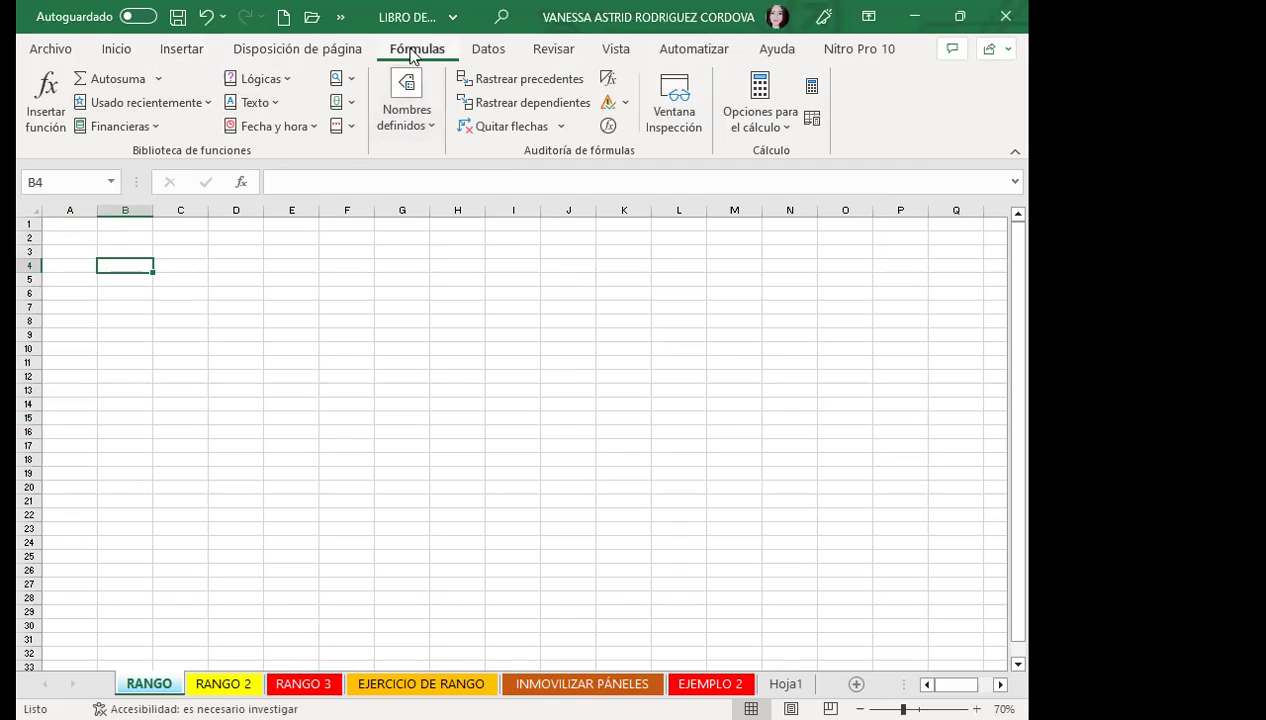
click(411, 133)
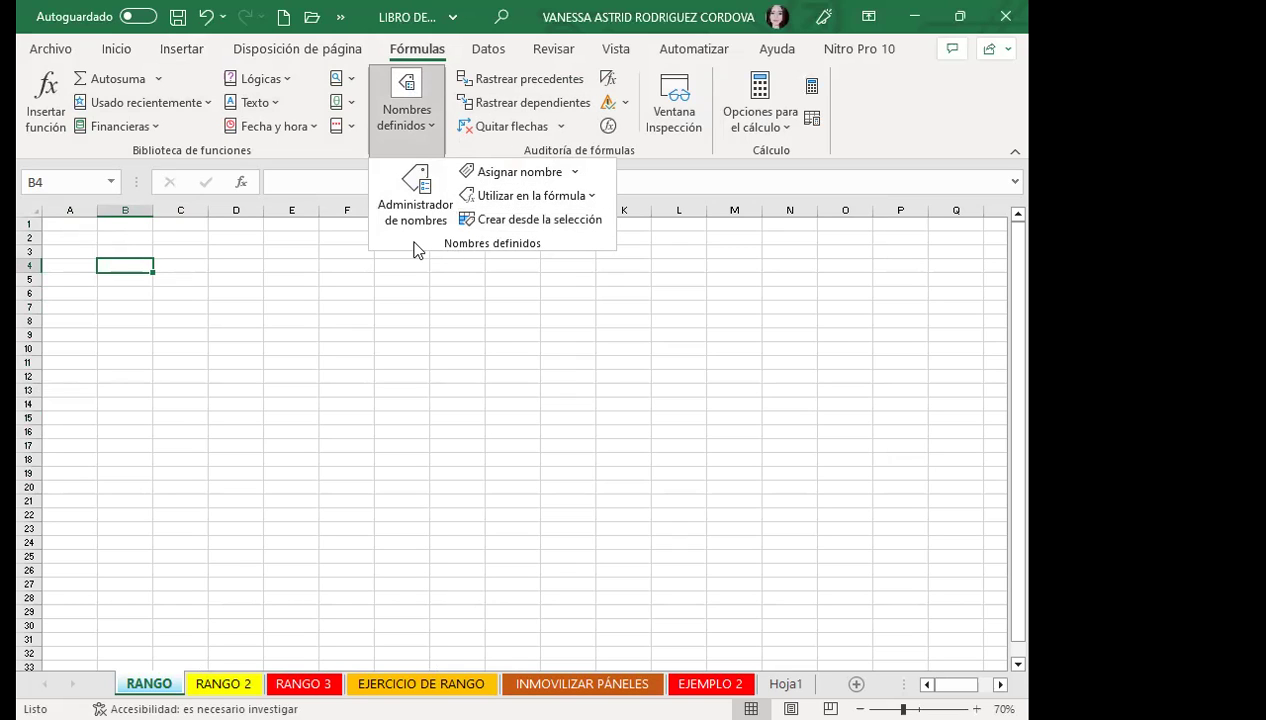
click(410, 196)
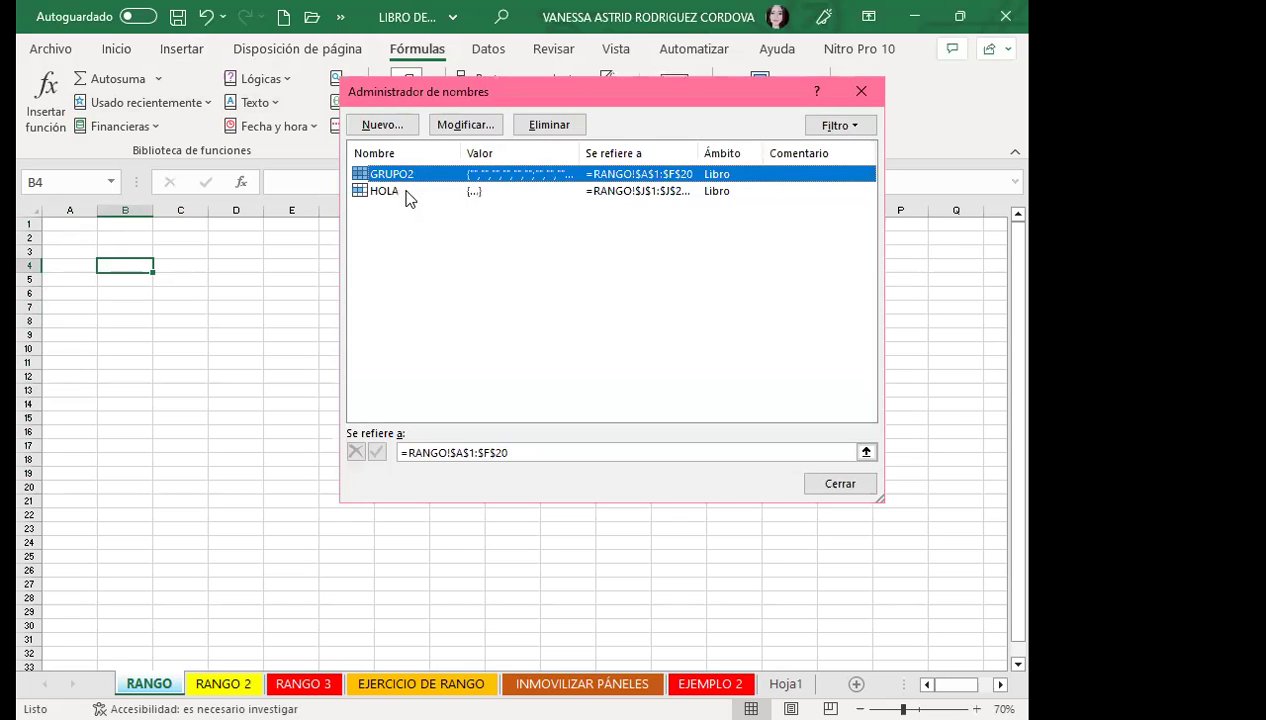
click(382, 188)
click(393, 174)
click(386, 190)
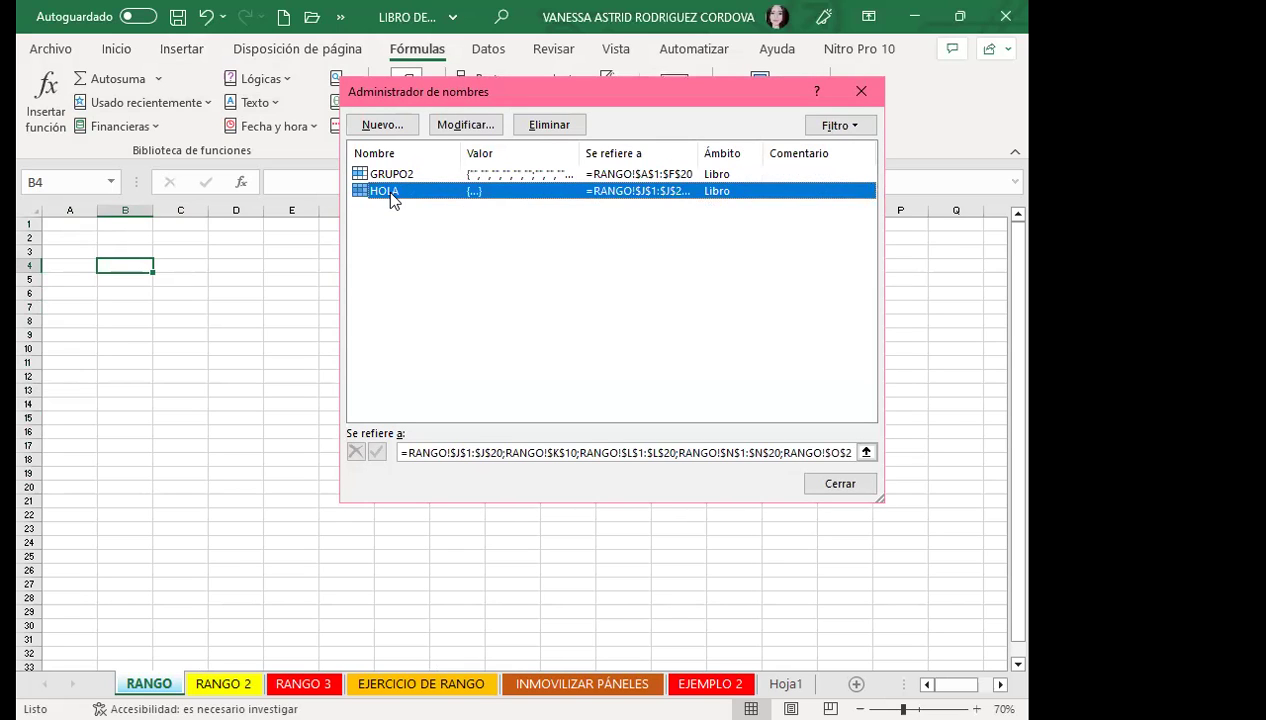
click(397, 175)
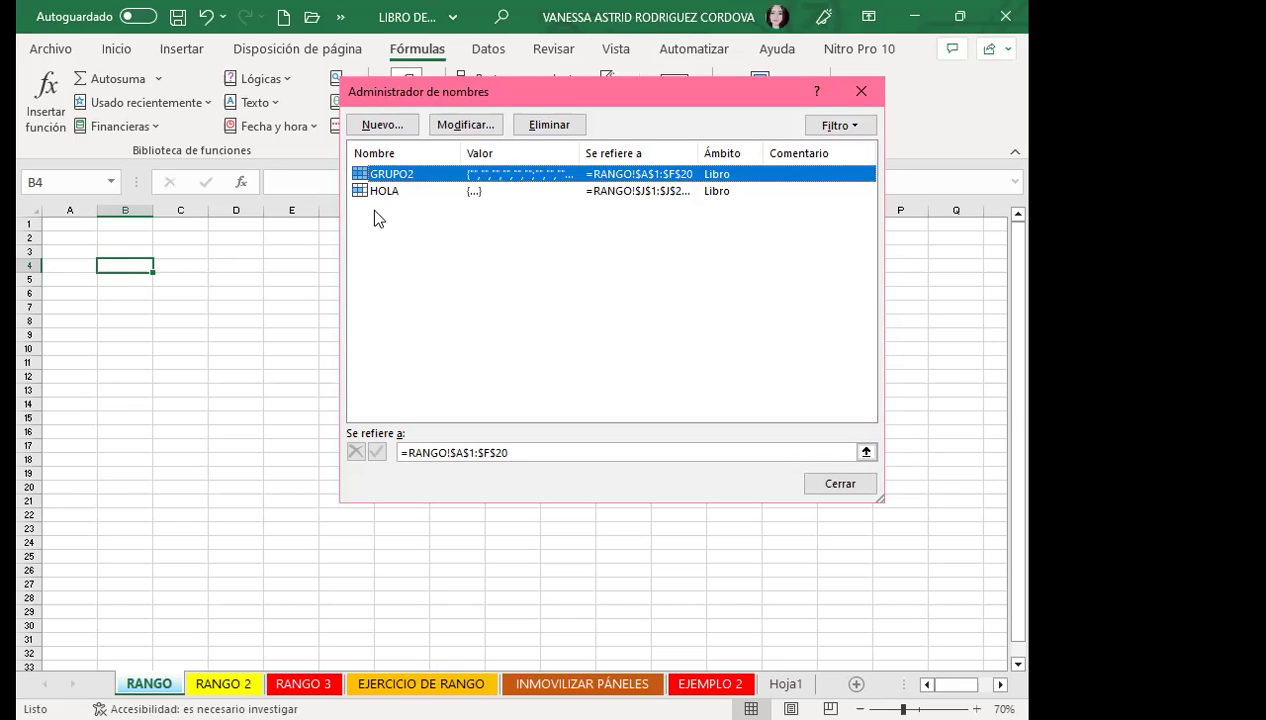
click(459, 128)
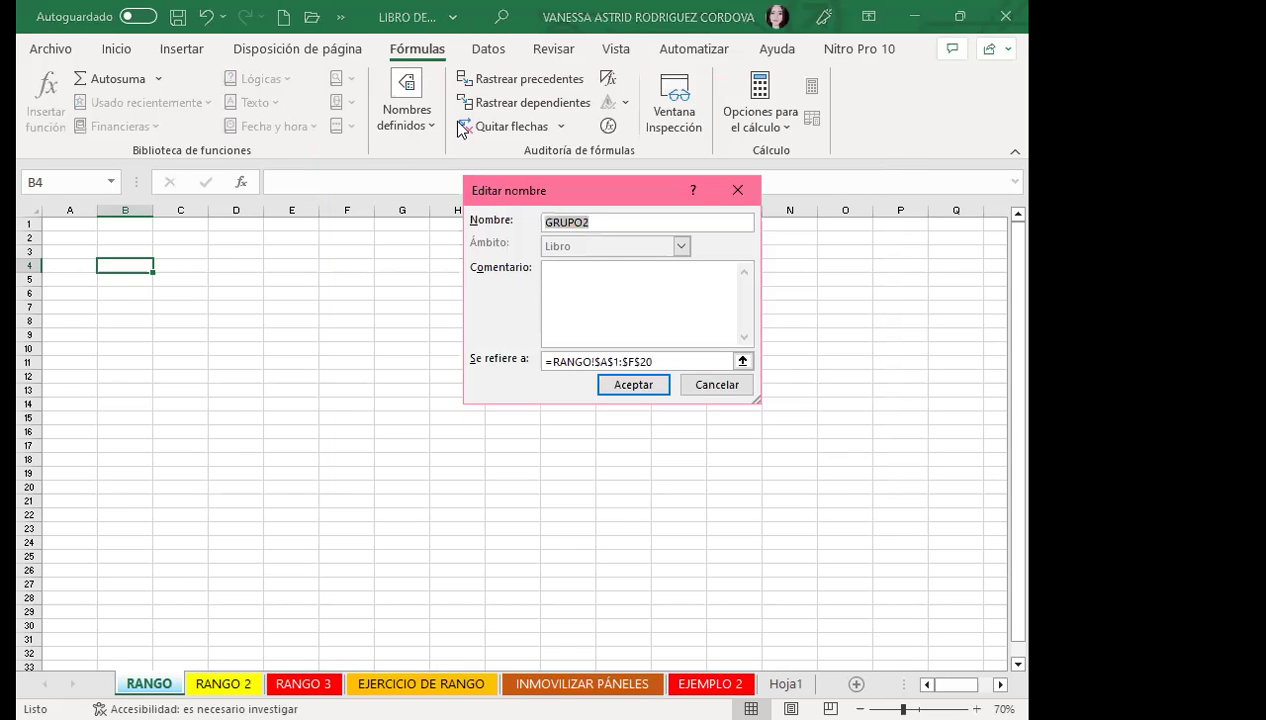
click(728, 390)
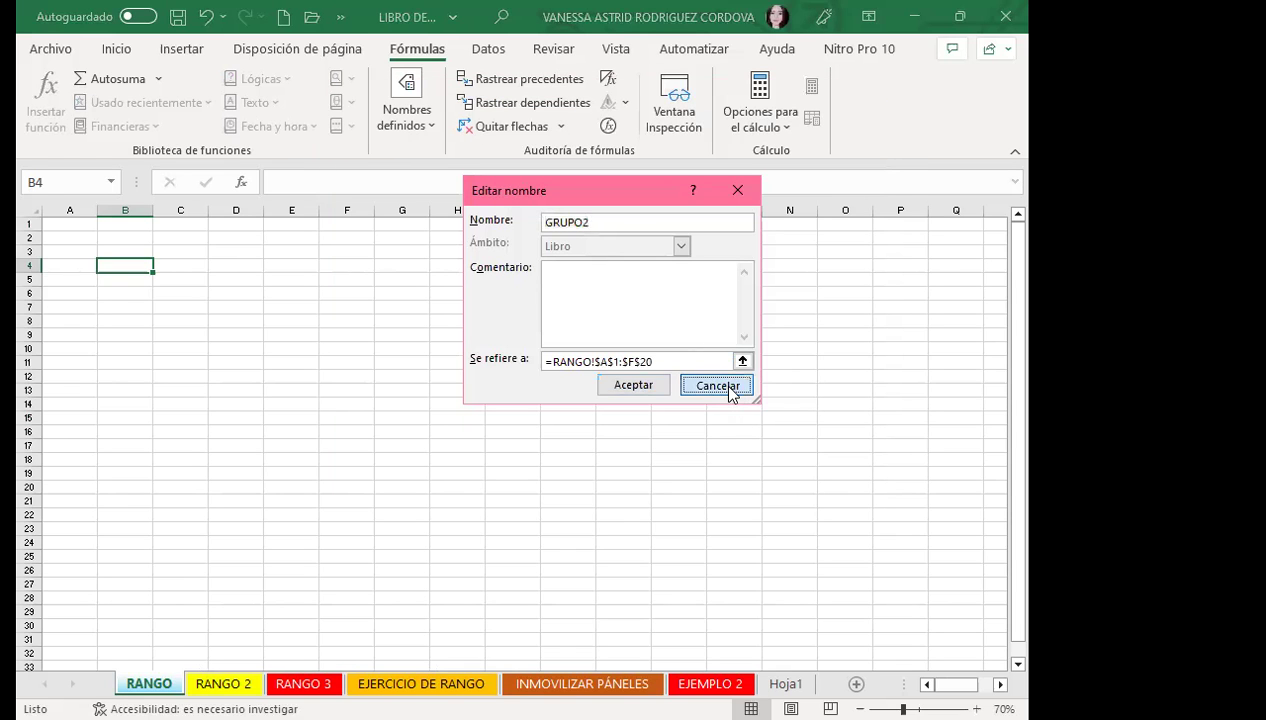
click(636, 372)
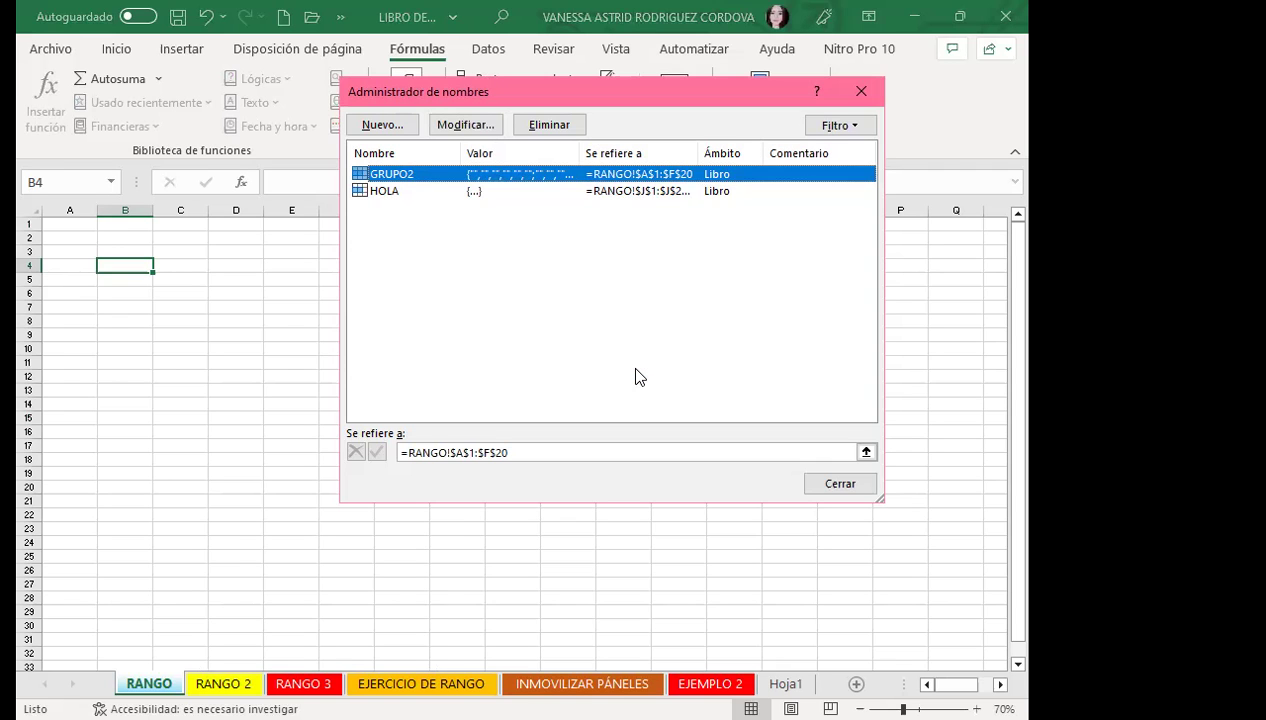
click(861, 91)
click(244, 316)
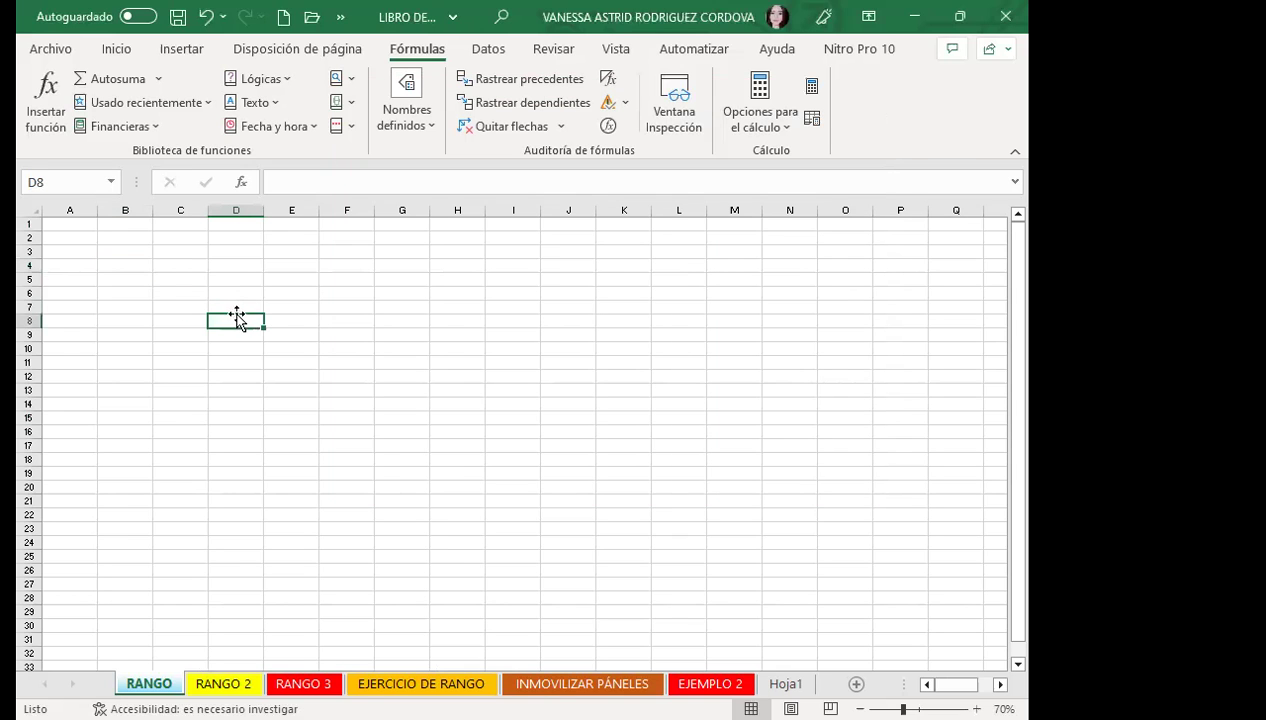
click(112, 181)
click(106, 262)
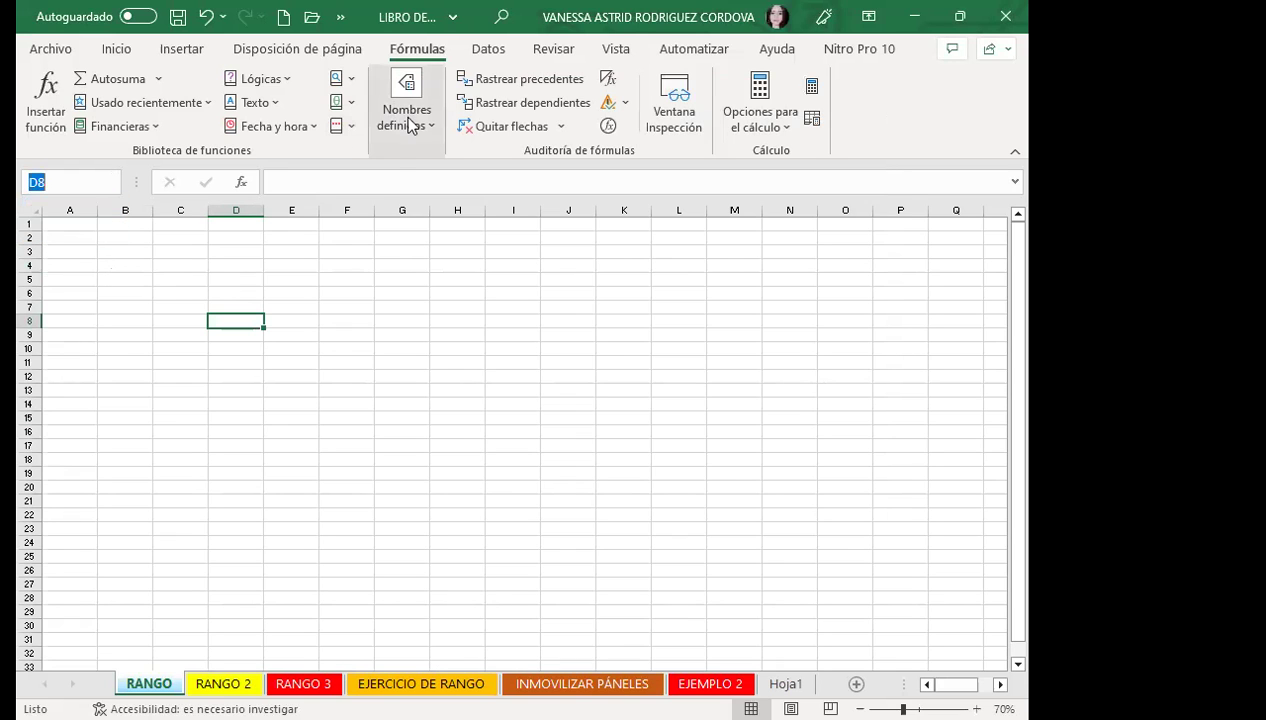
click(400, 140)
click(405, 205)
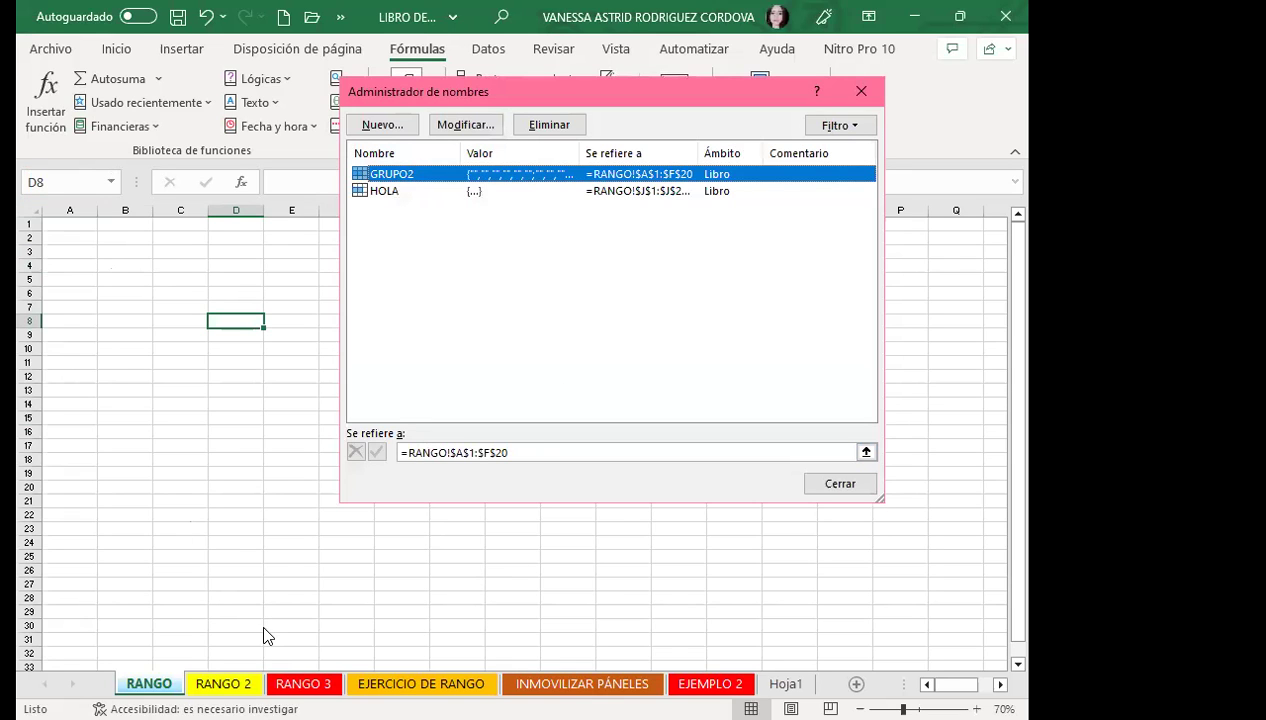
click(420, 191)
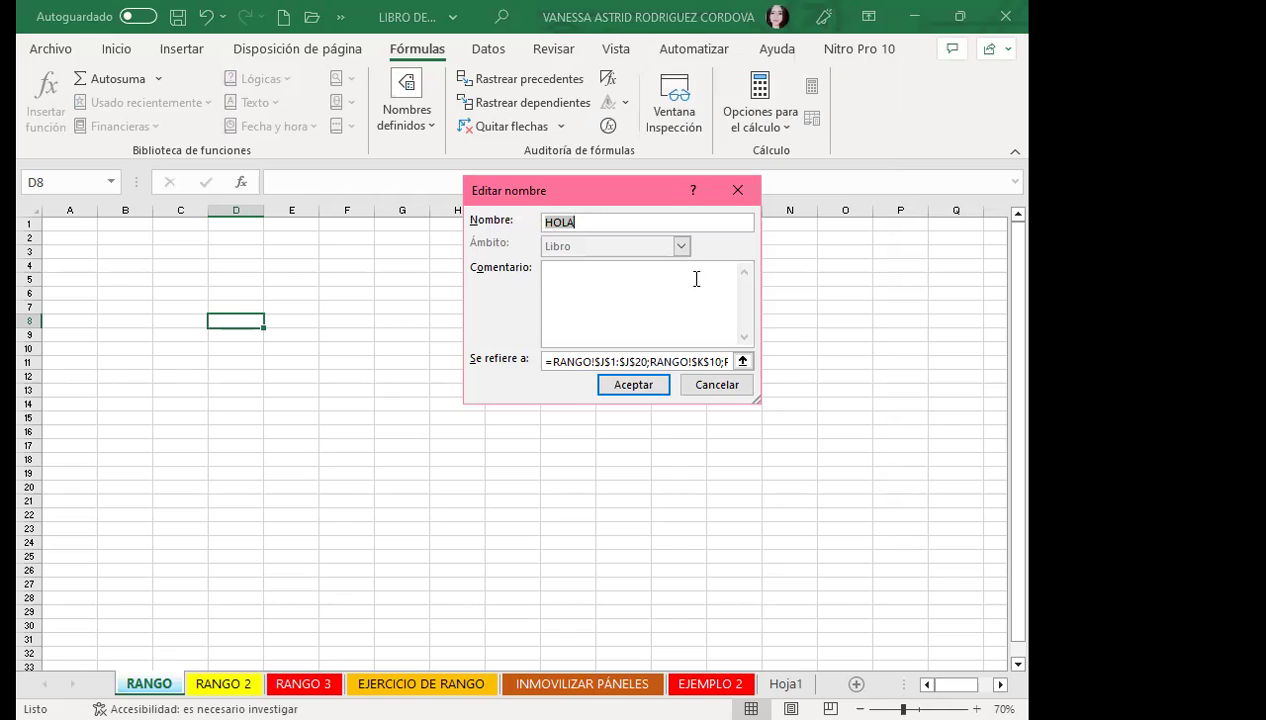
click(737, 190)
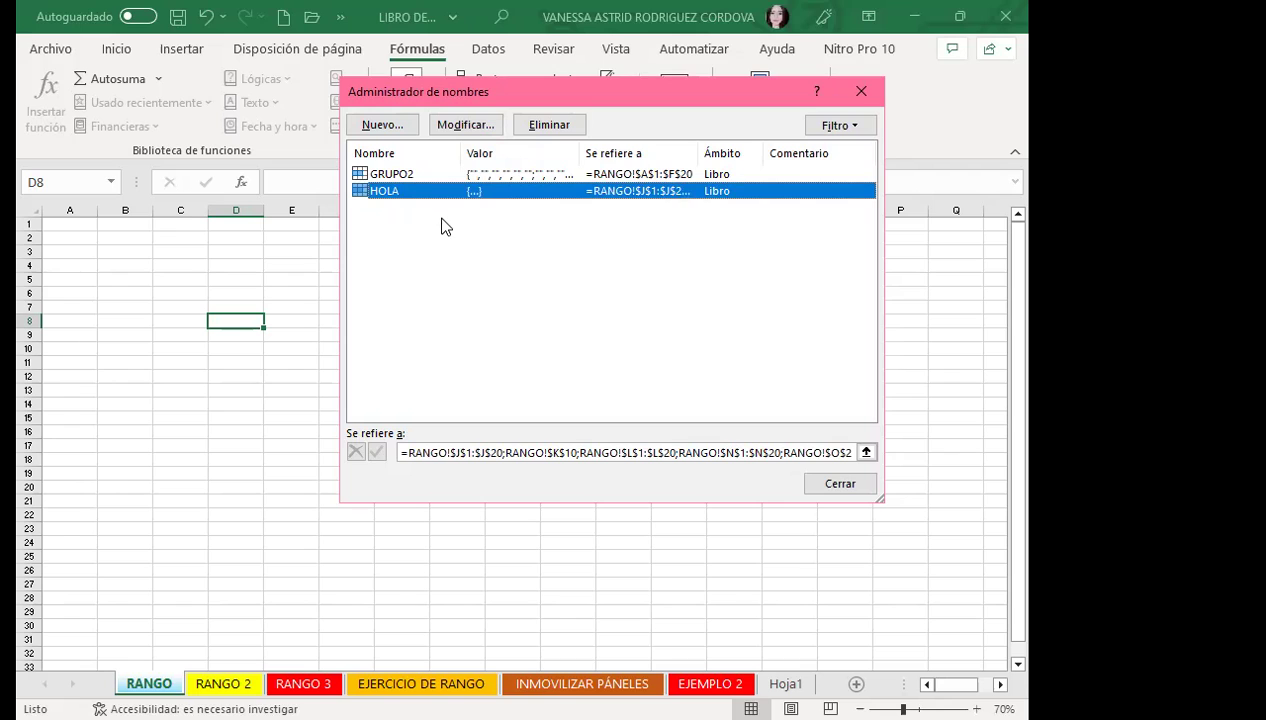
click(862, 93)
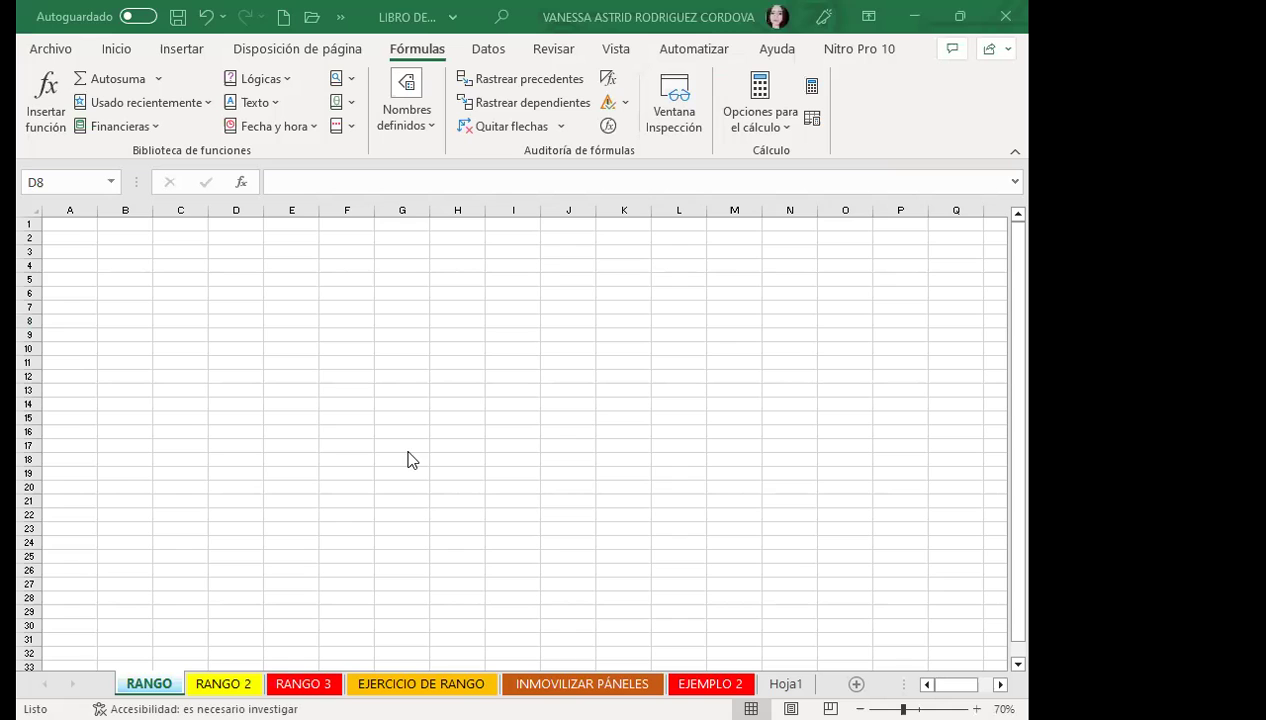
Flip between the RANGO 2 and RANGO sheet tabs to compare them
click(190, 684)
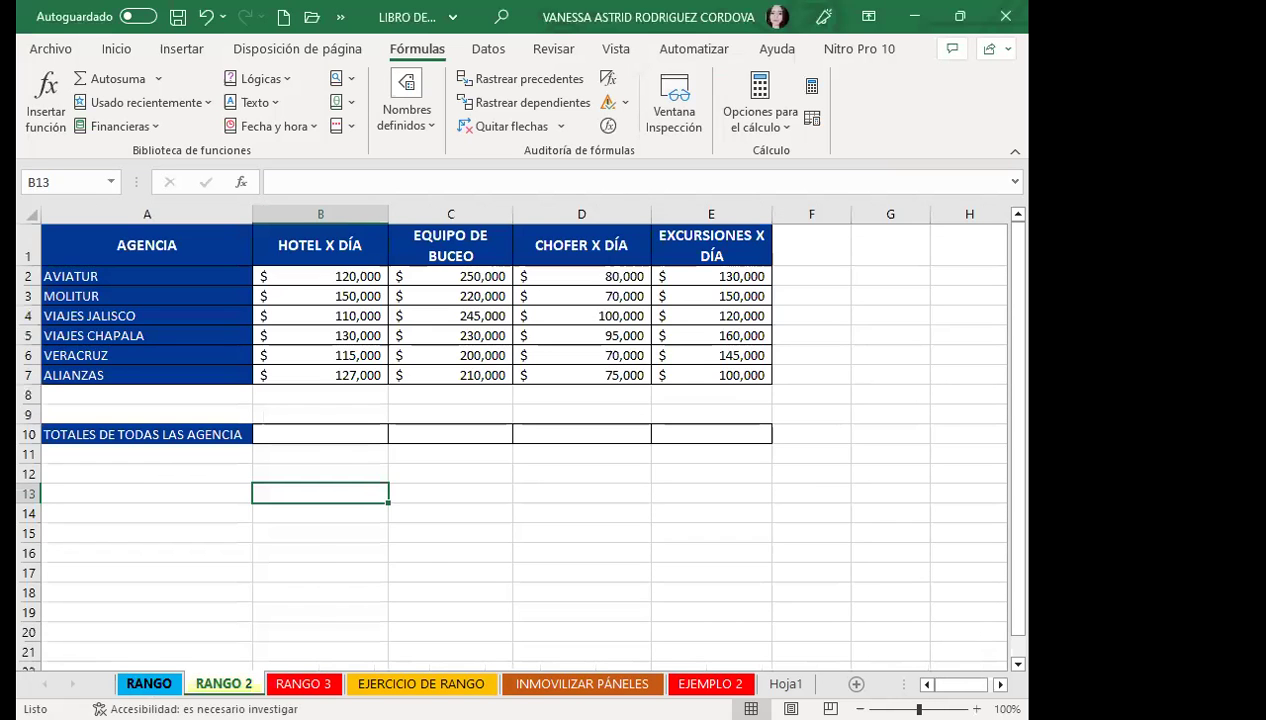
click(150, 683)
click(241, 443)
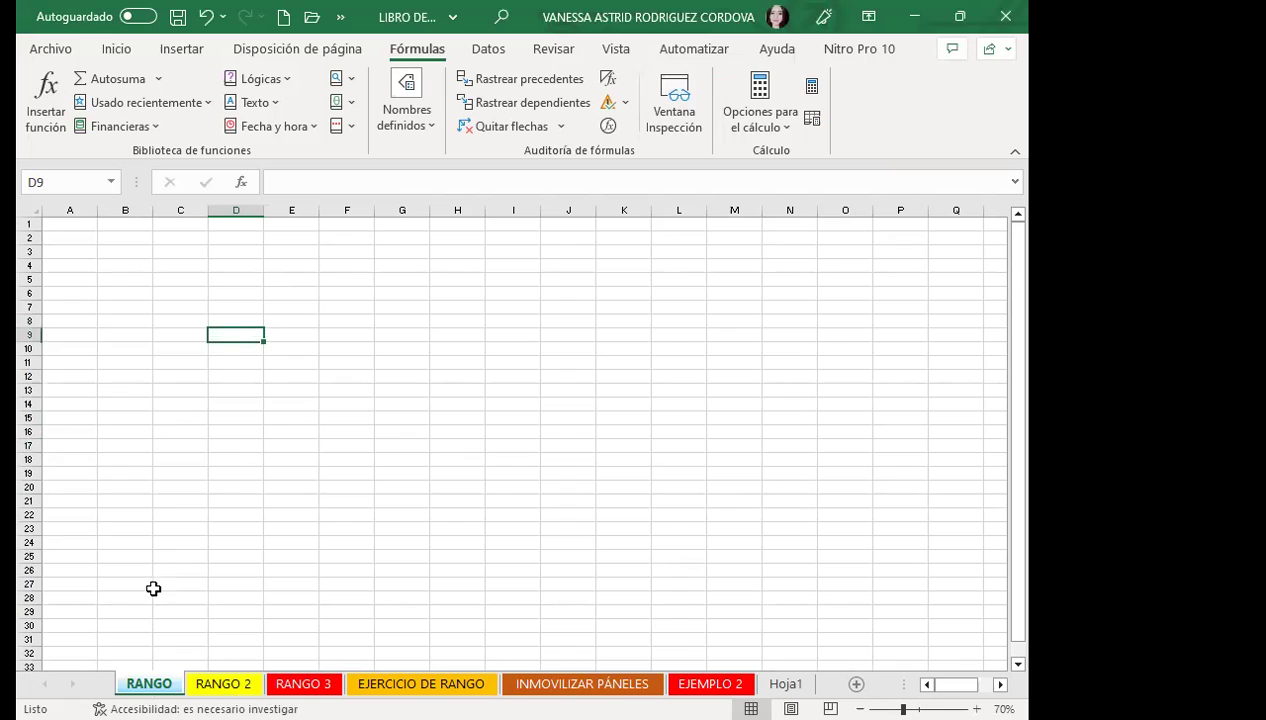
click(220, 683)
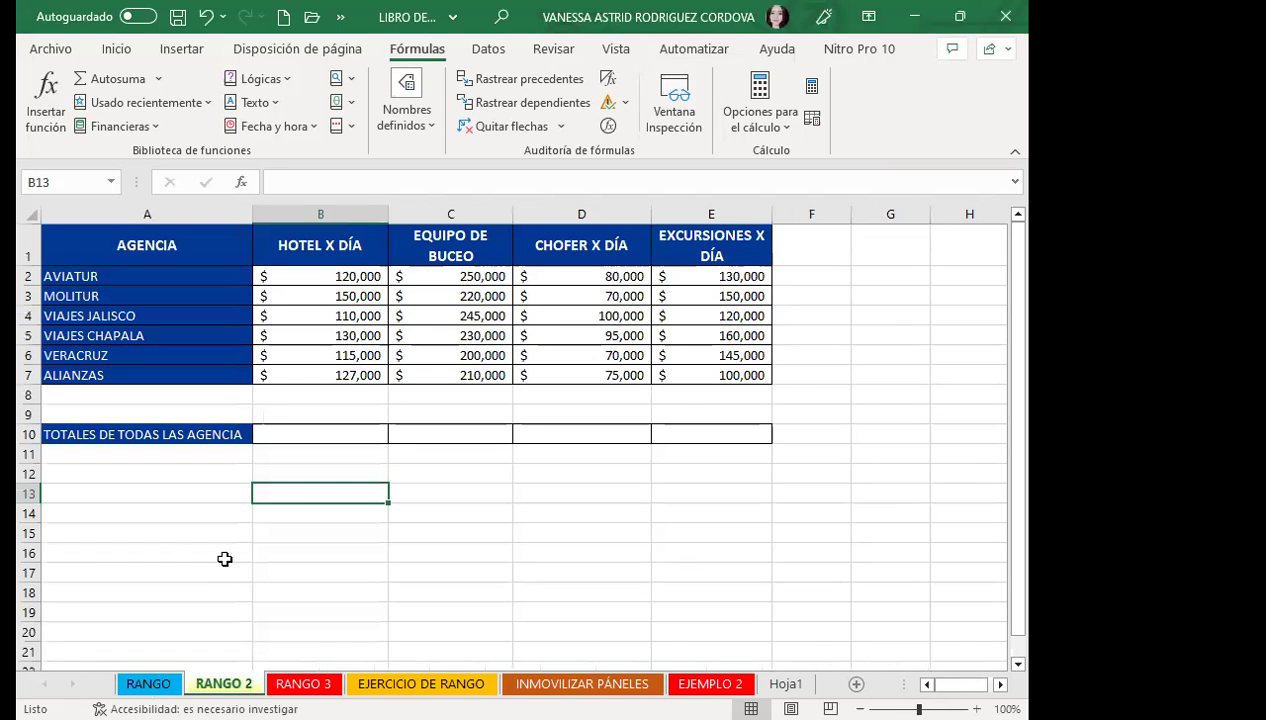
click(148, 683)
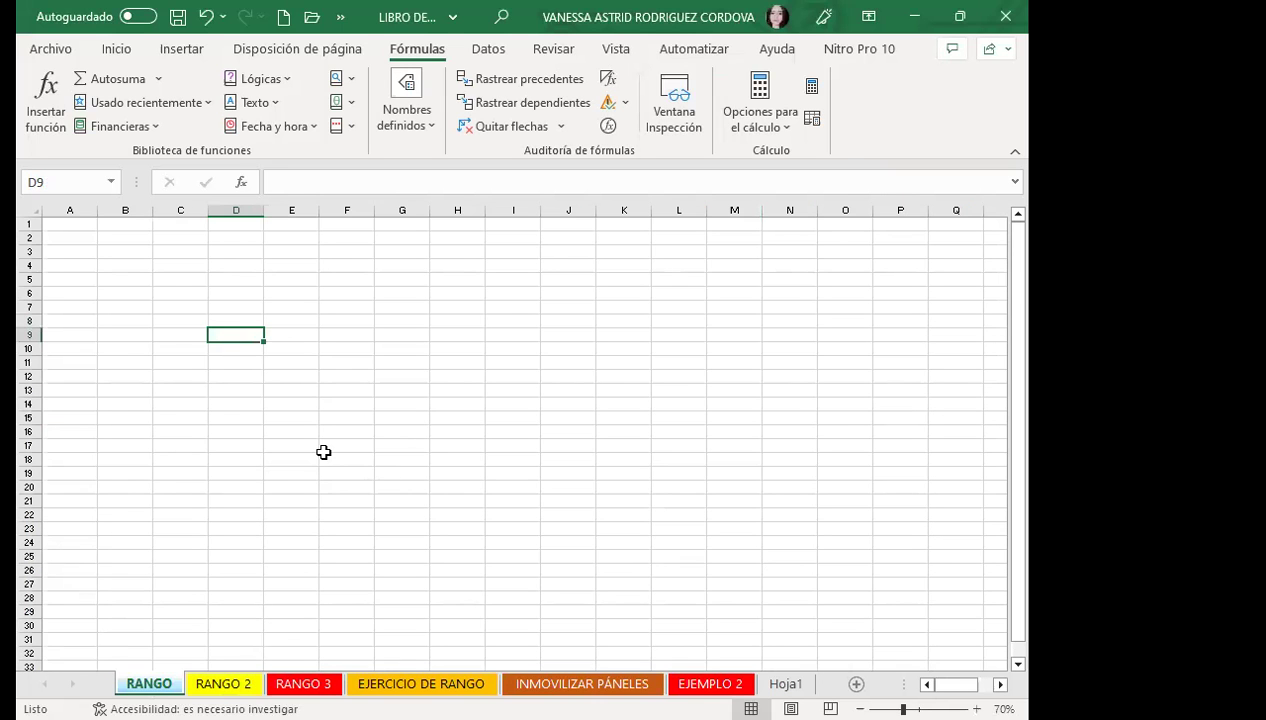
Select cells on the empty RANGO sheet, then move to RANGO 2 and select C13 and B13
mouse_move(55, 226)
mouse_down()
mouse_move(575, 359)
mouse_move(588, 531)
mouse_up()
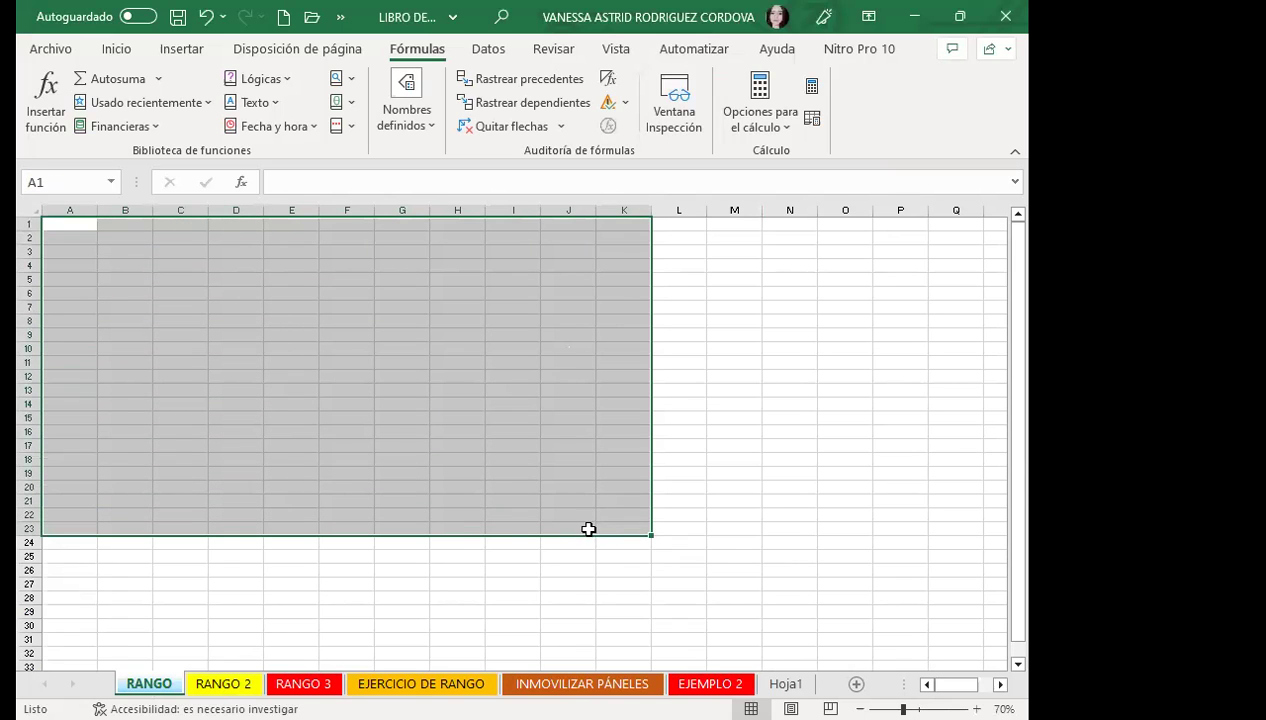
click(503, 503)
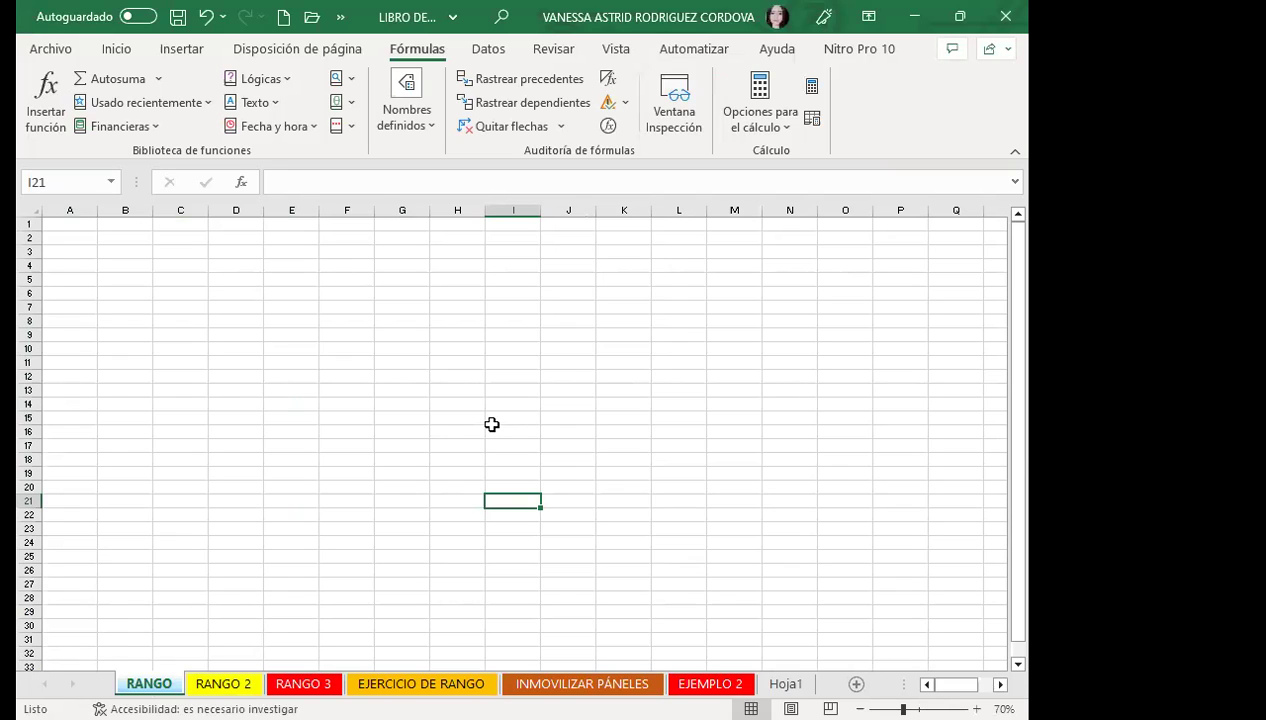
click(229, 611)
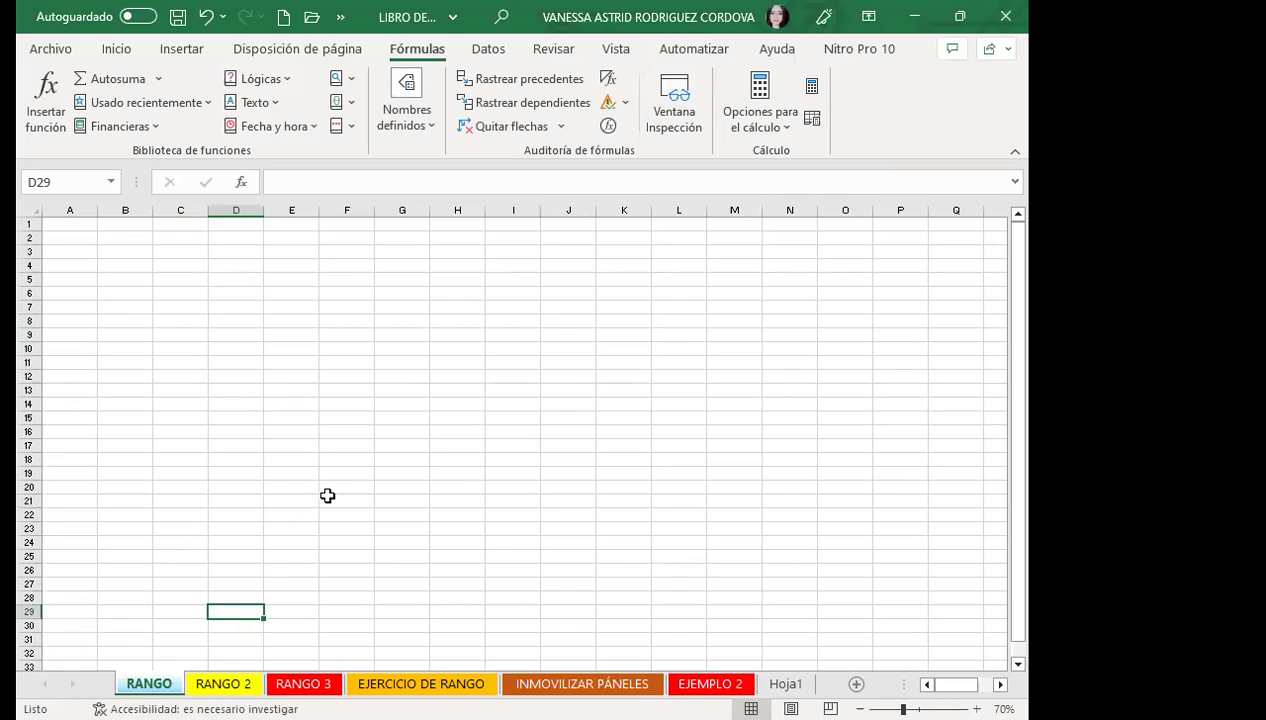
key(ctrl+Page_Down)
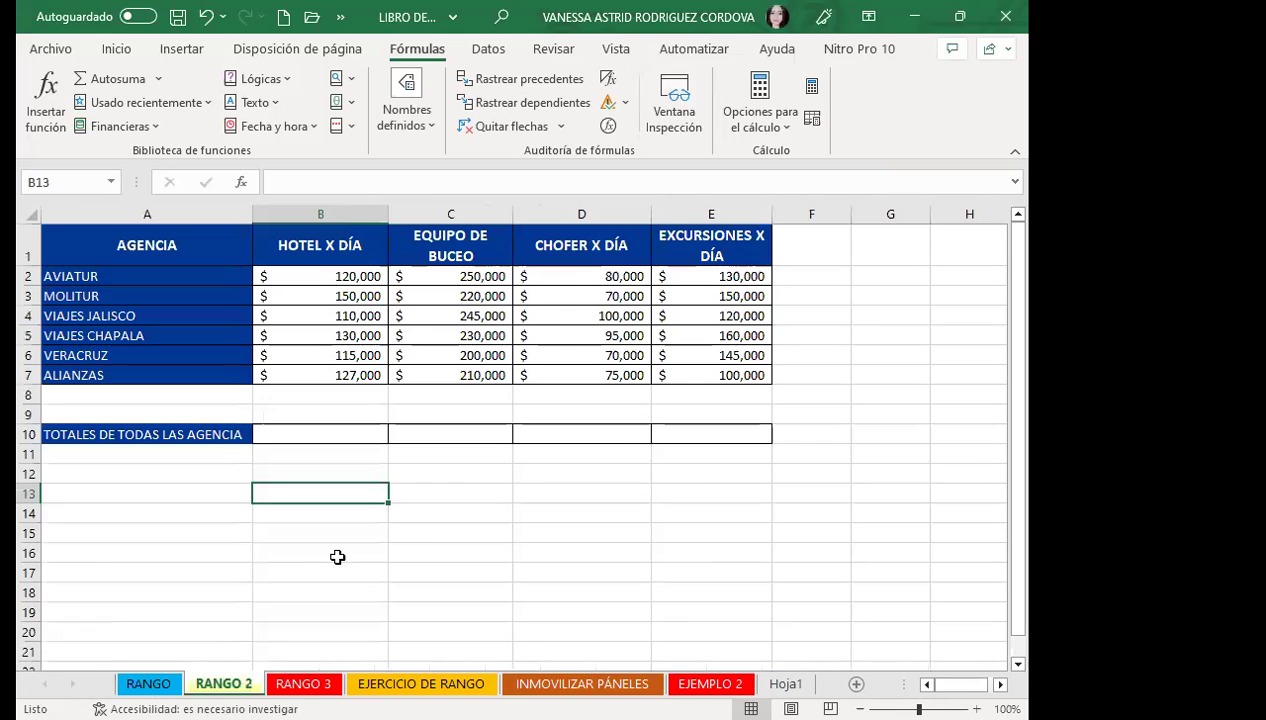
click(462, 501)
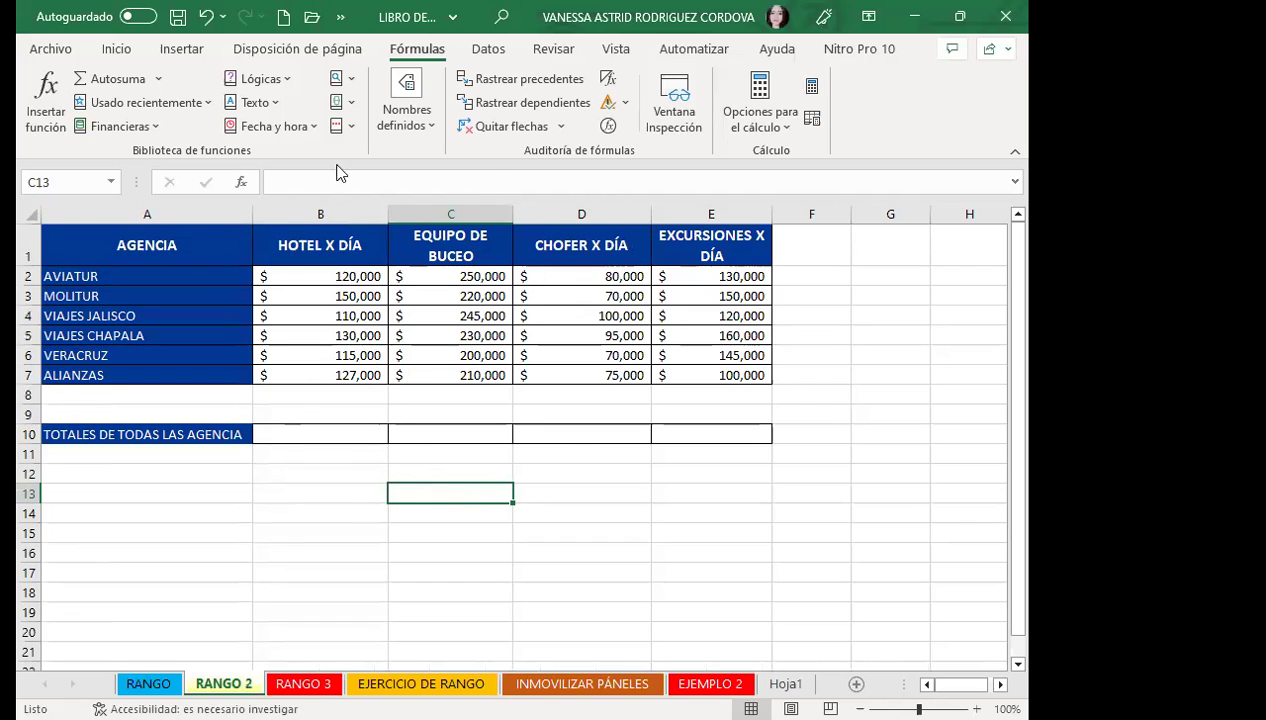
click(296, 488)
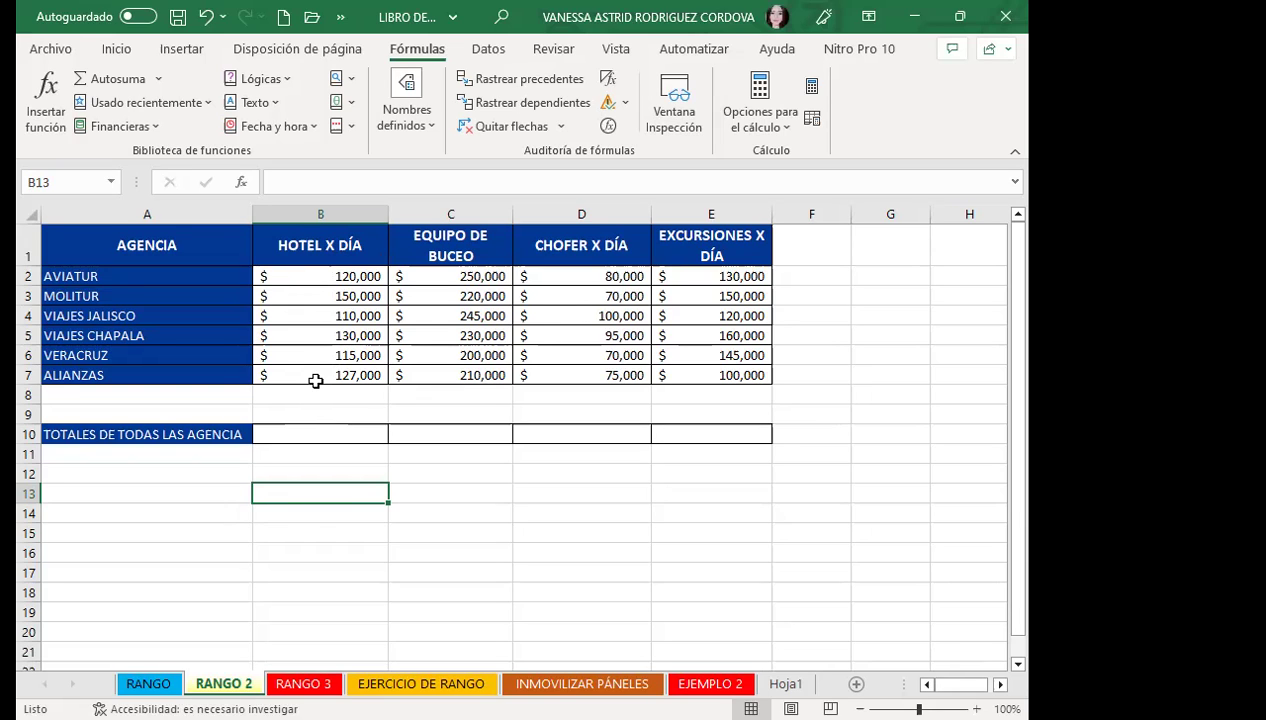
Select the HOTEL X DÍA column from header to last price and bring up the defined-names options
click(308, 242)
drag(317, 284, 312, 375)
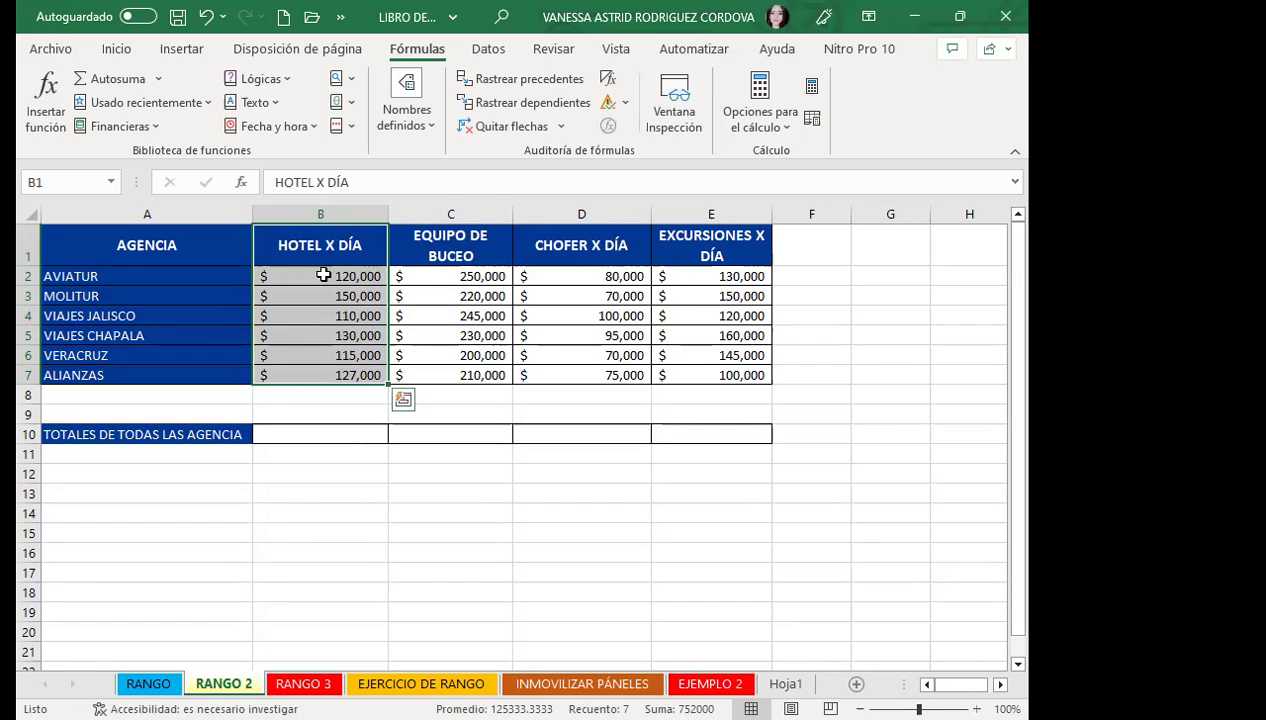
click(302, 249)
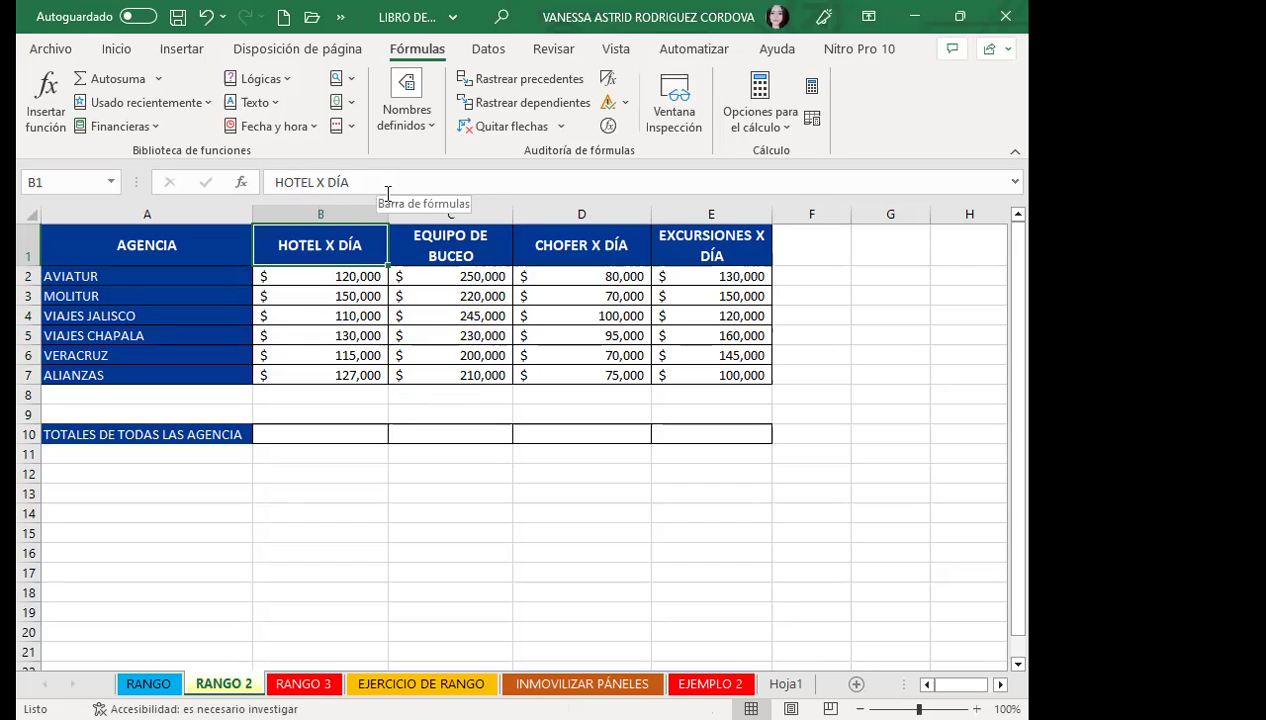
click(300, 284)
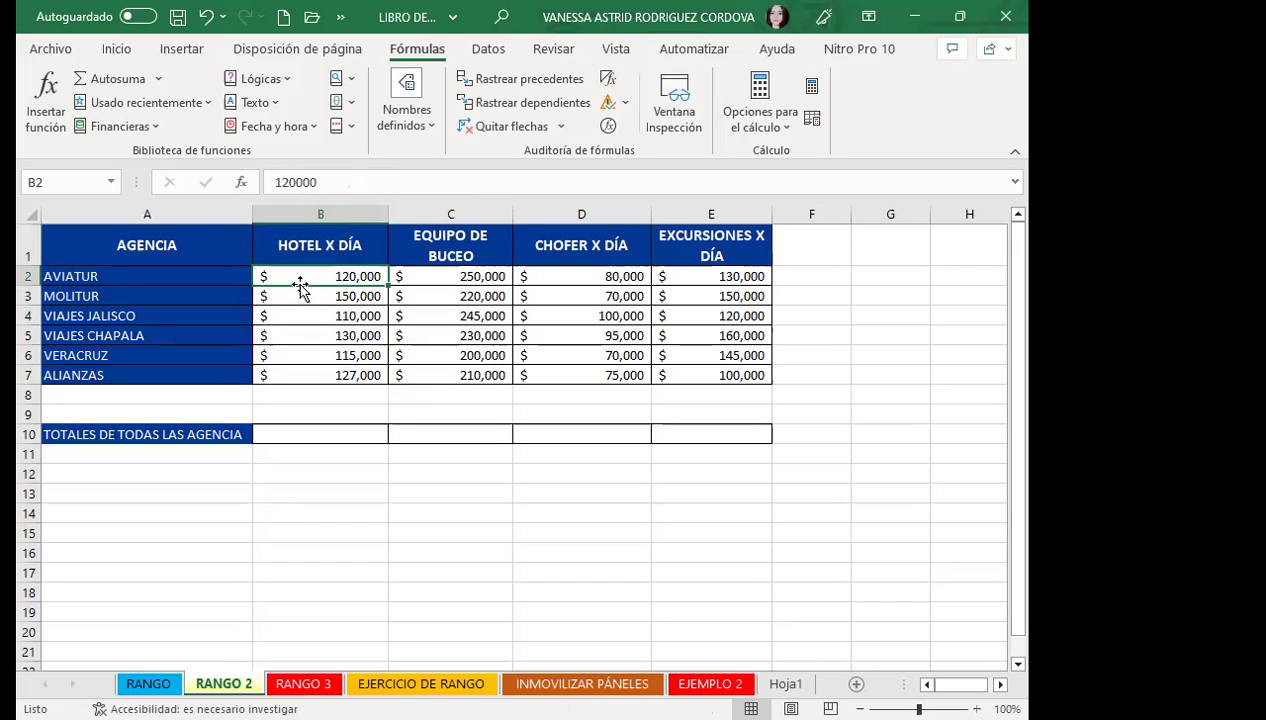
drag(290, 245, 294, 377)
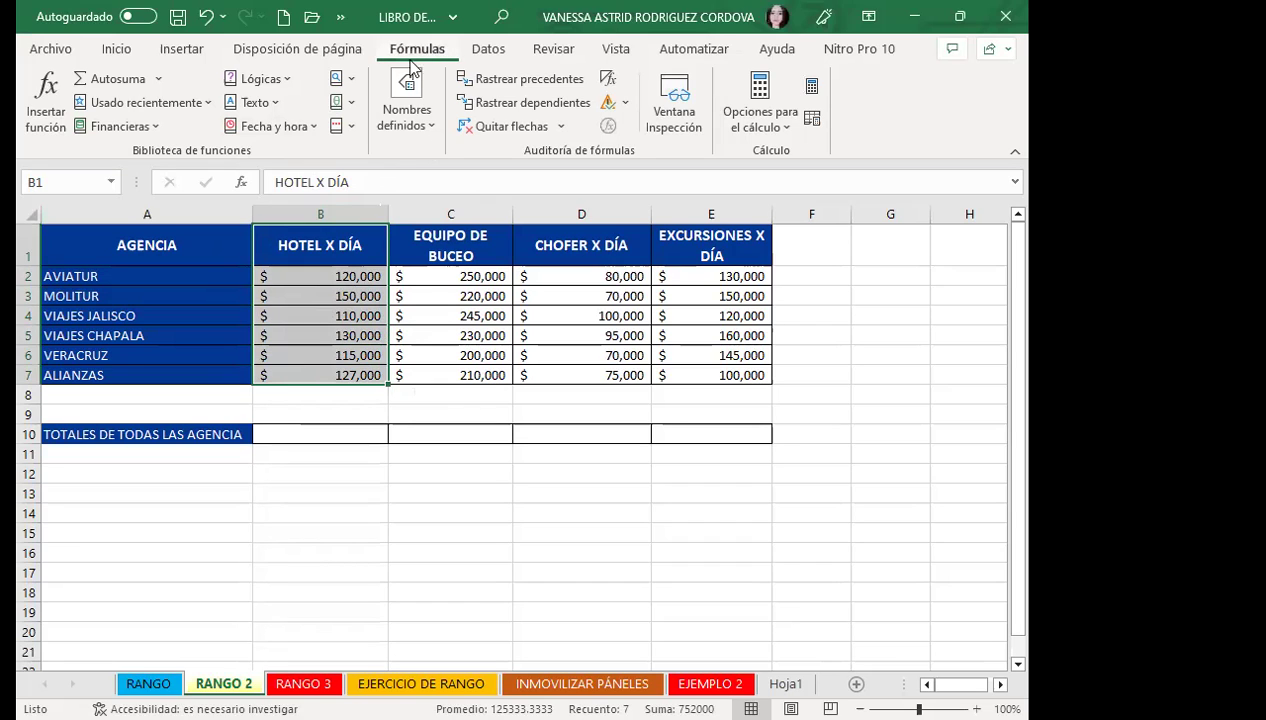
click(425, 128)
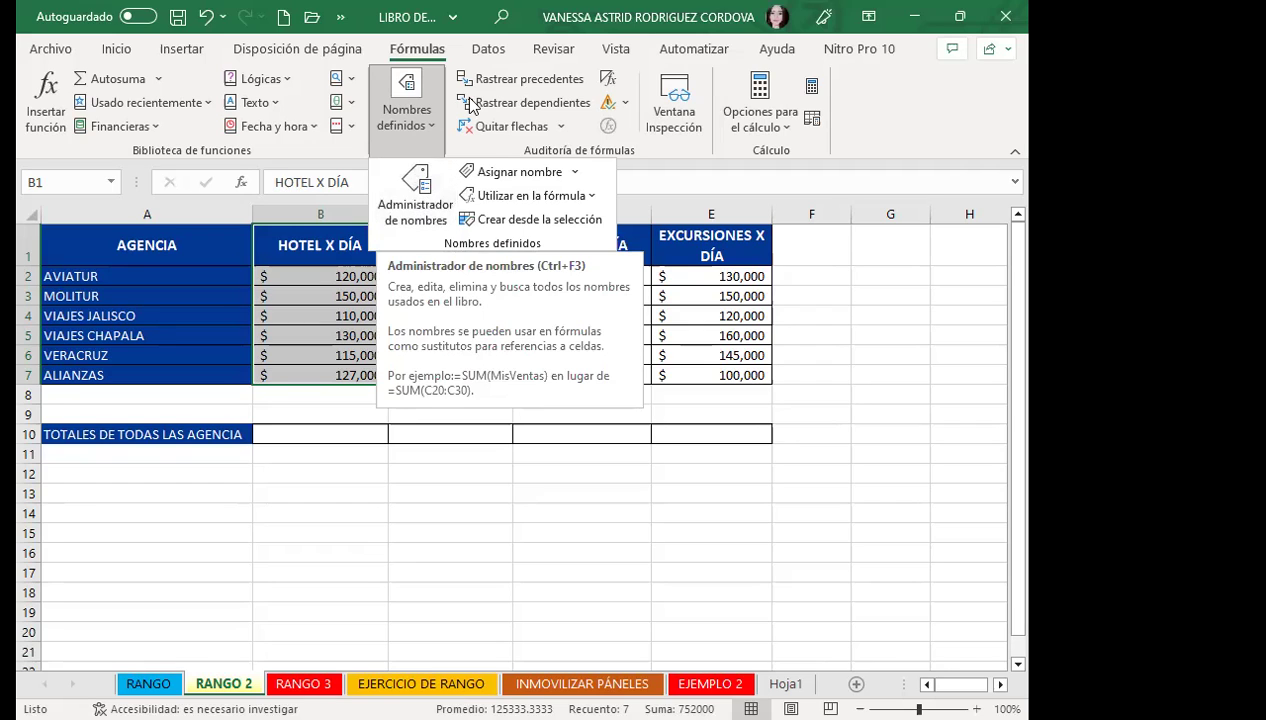
Define the name HOTEL_X_DÍA for 'RANGO 2'!$B$1:$B$7, the hotel column
key(Escape)
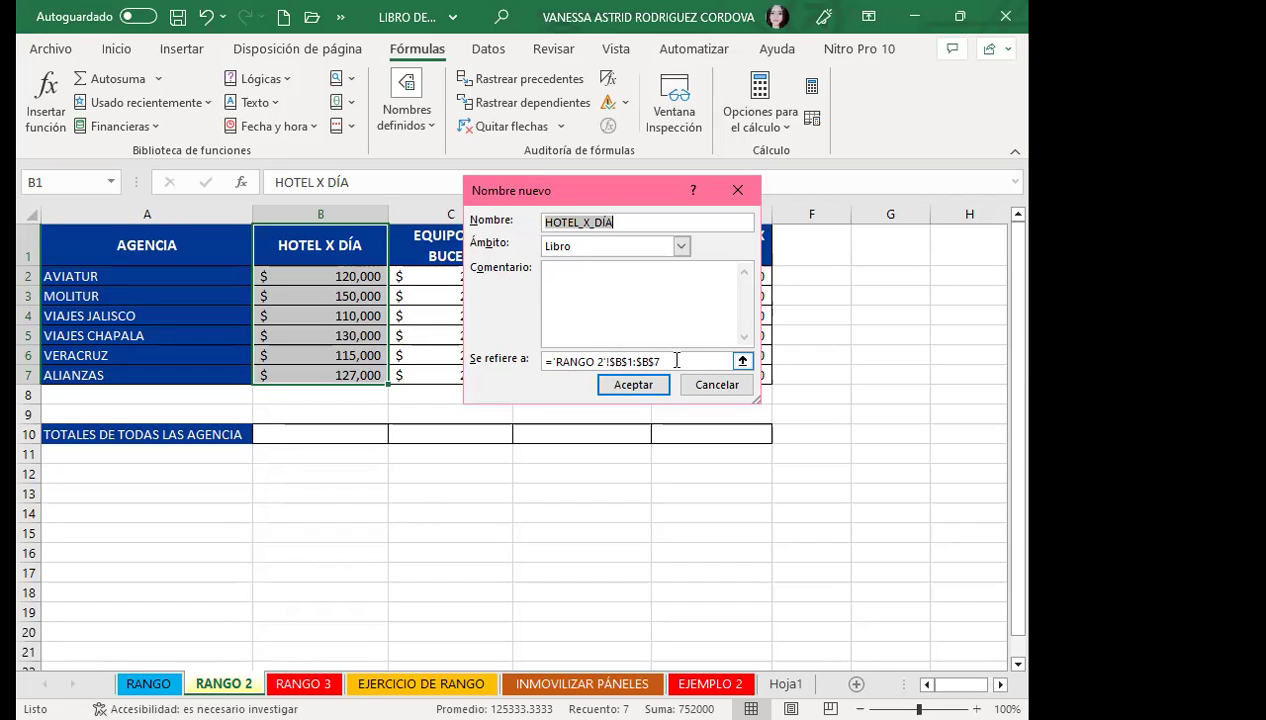
click(632, 386)
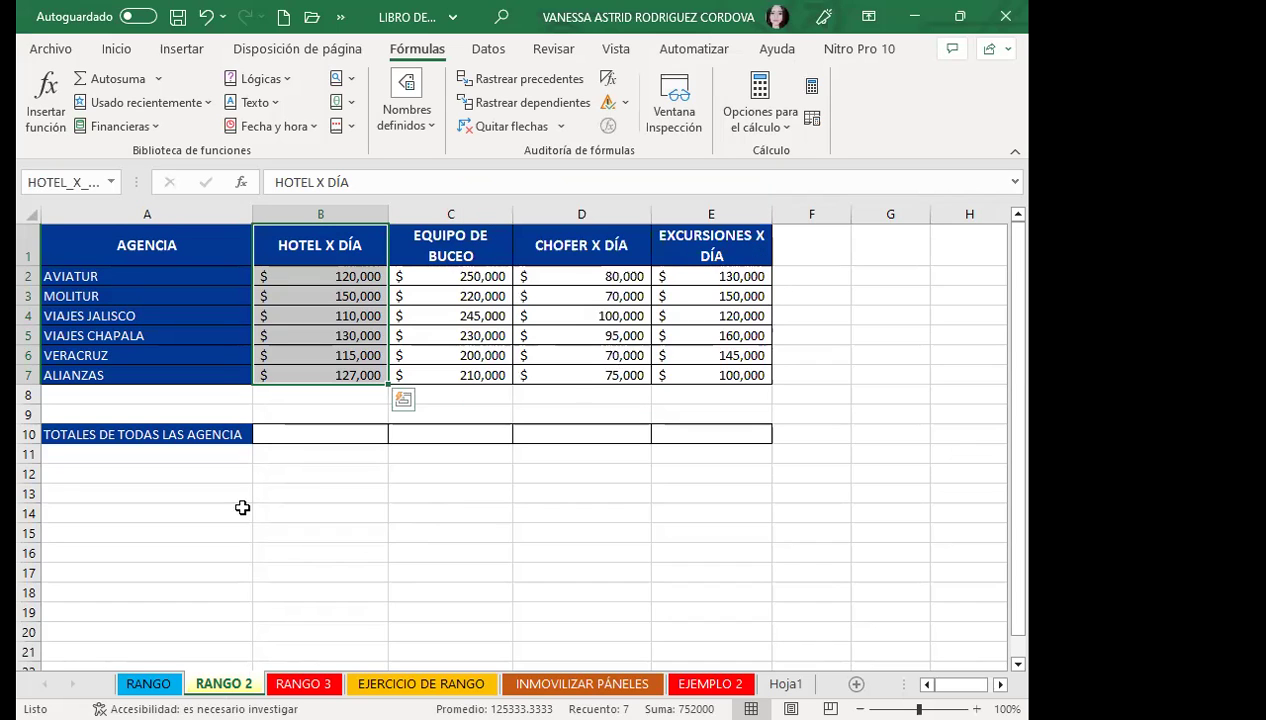
click(111, 182)
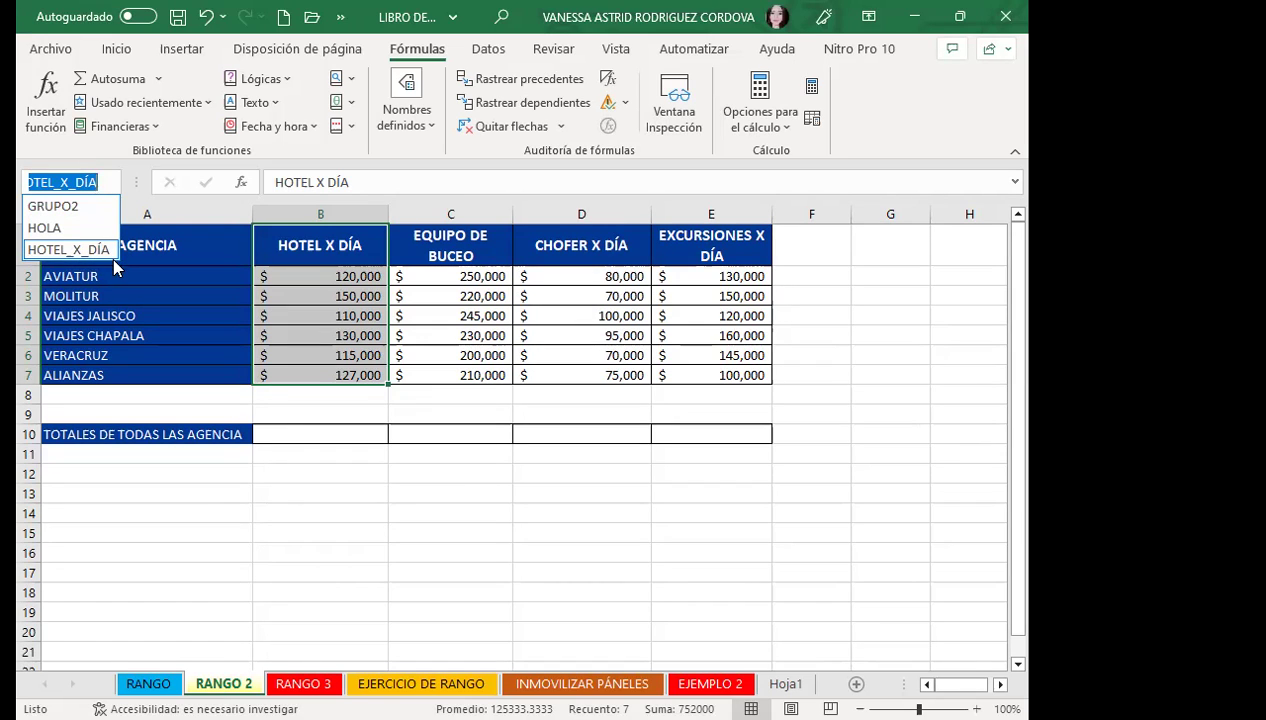
click(329, 264)
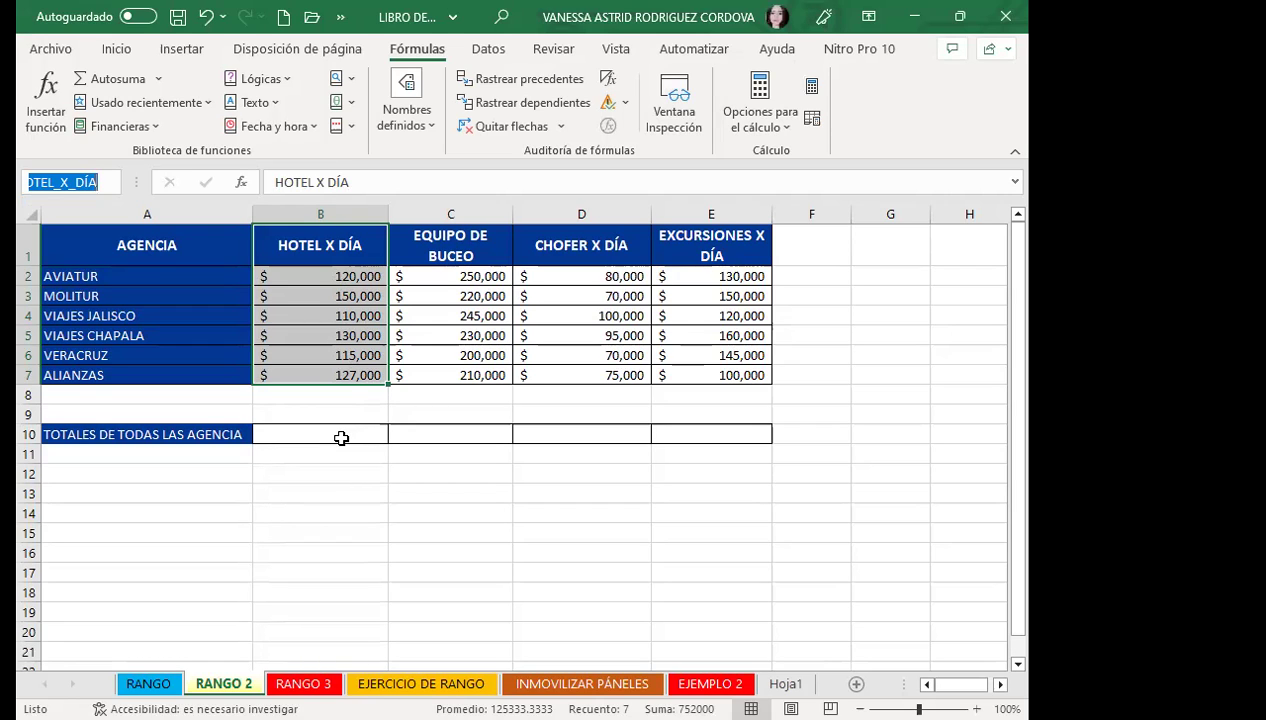
click(337, 437)
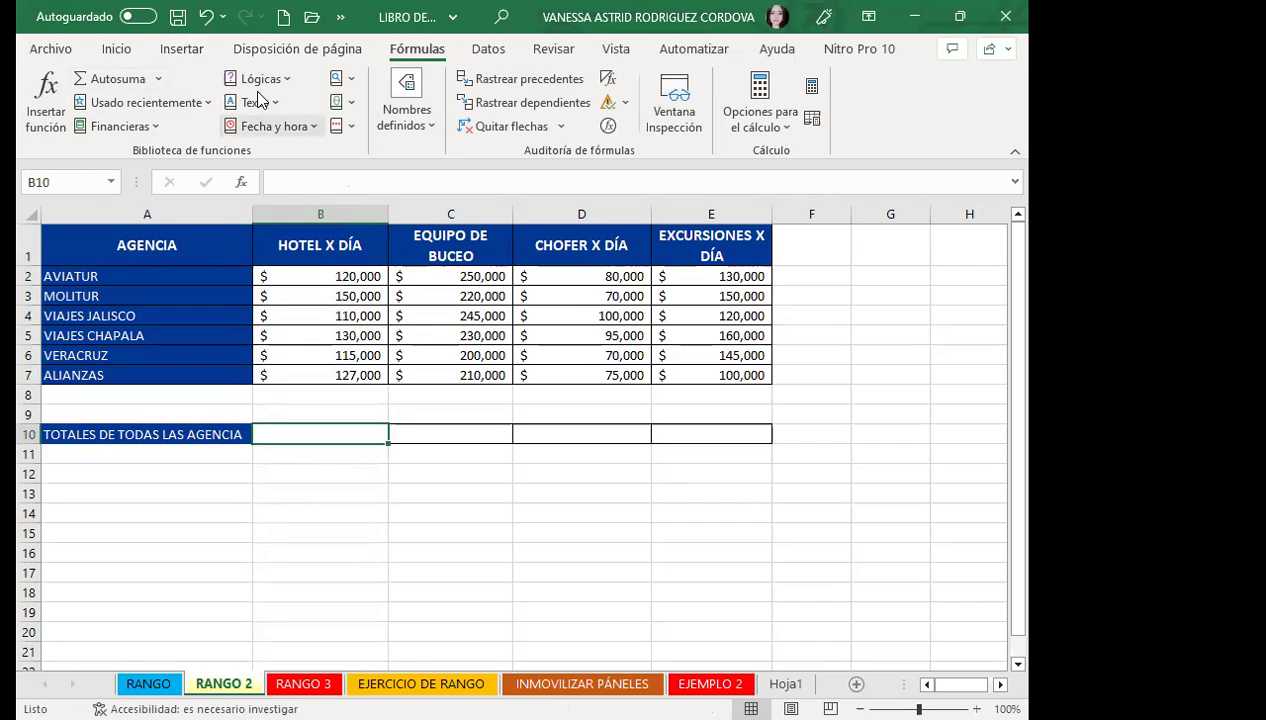
Enter a SUMA of B2:B7 in B10 to total the hotel costs, 752,000
click(80, 78)
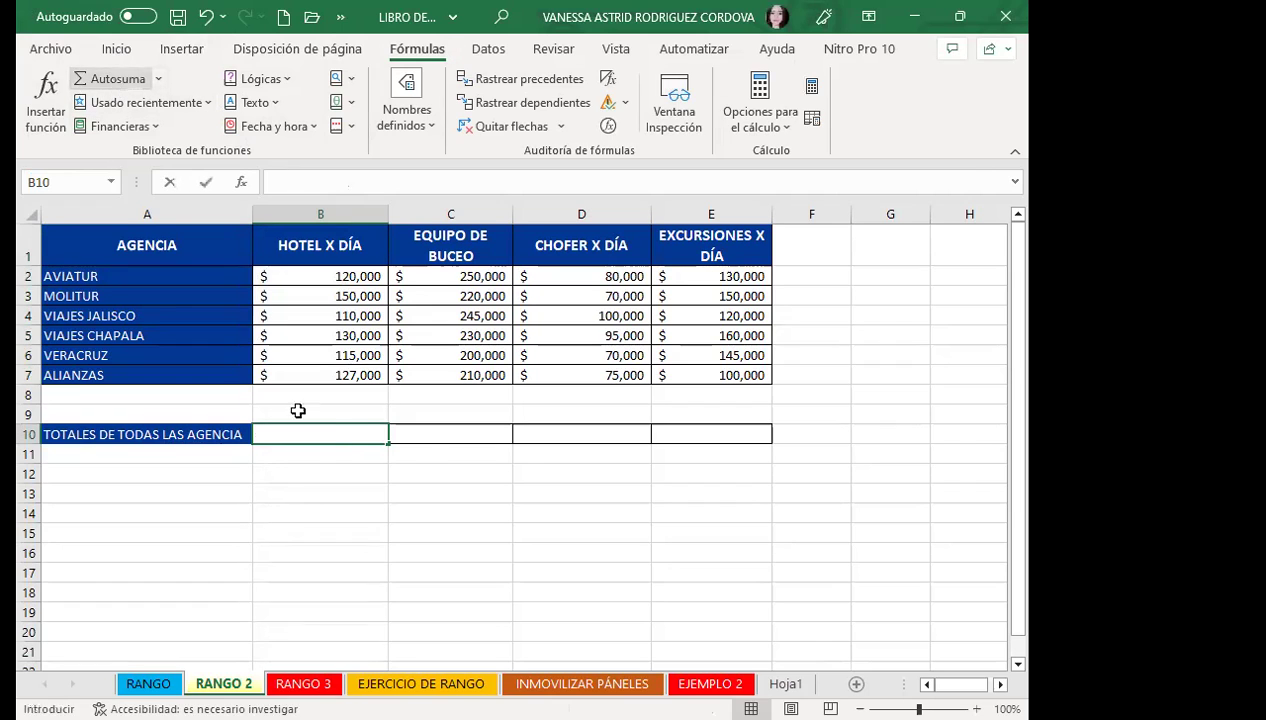
click(325, 284)
shift+click(336, 374)
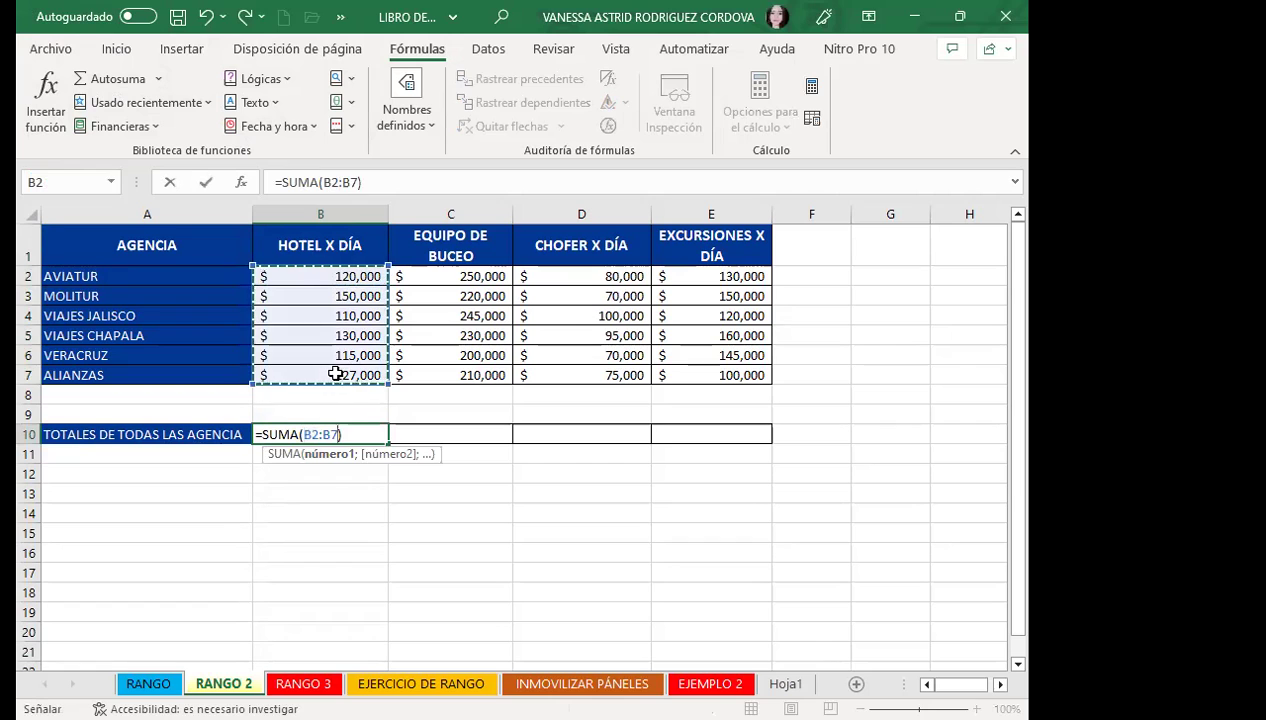
key(Return)
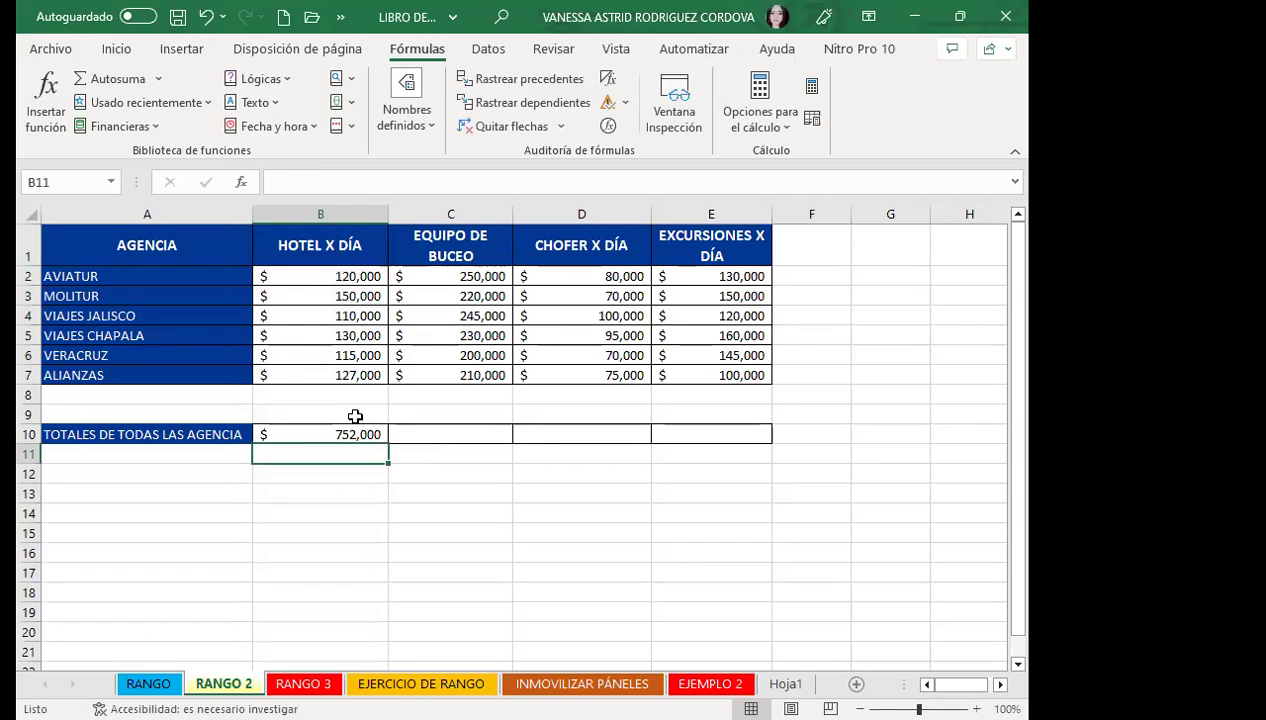
Copy the total formula across C10:E10, giving 1,355,000, 490,000 and 805,000
click(341, 430)
mouse_move(388, 444)
mouse_down()
mouse_move(534, 430)
mouse_move(733, 436)
mouse_up()
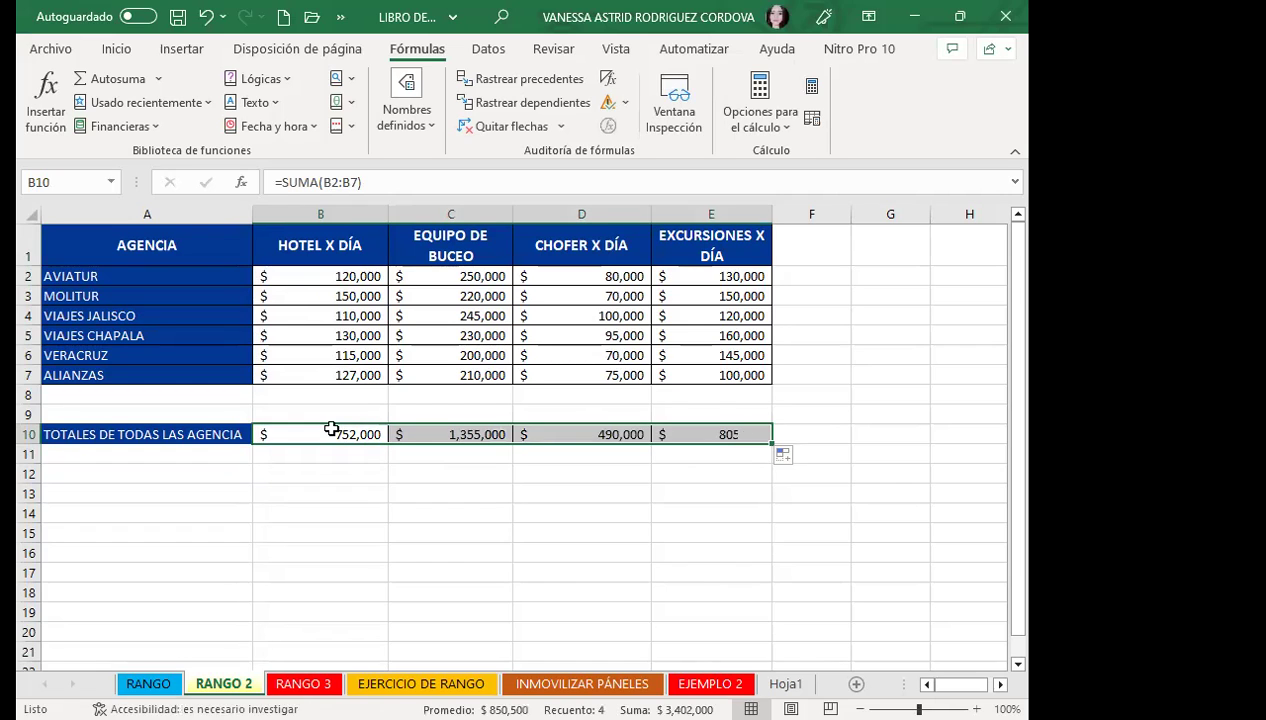
click(466, 437)
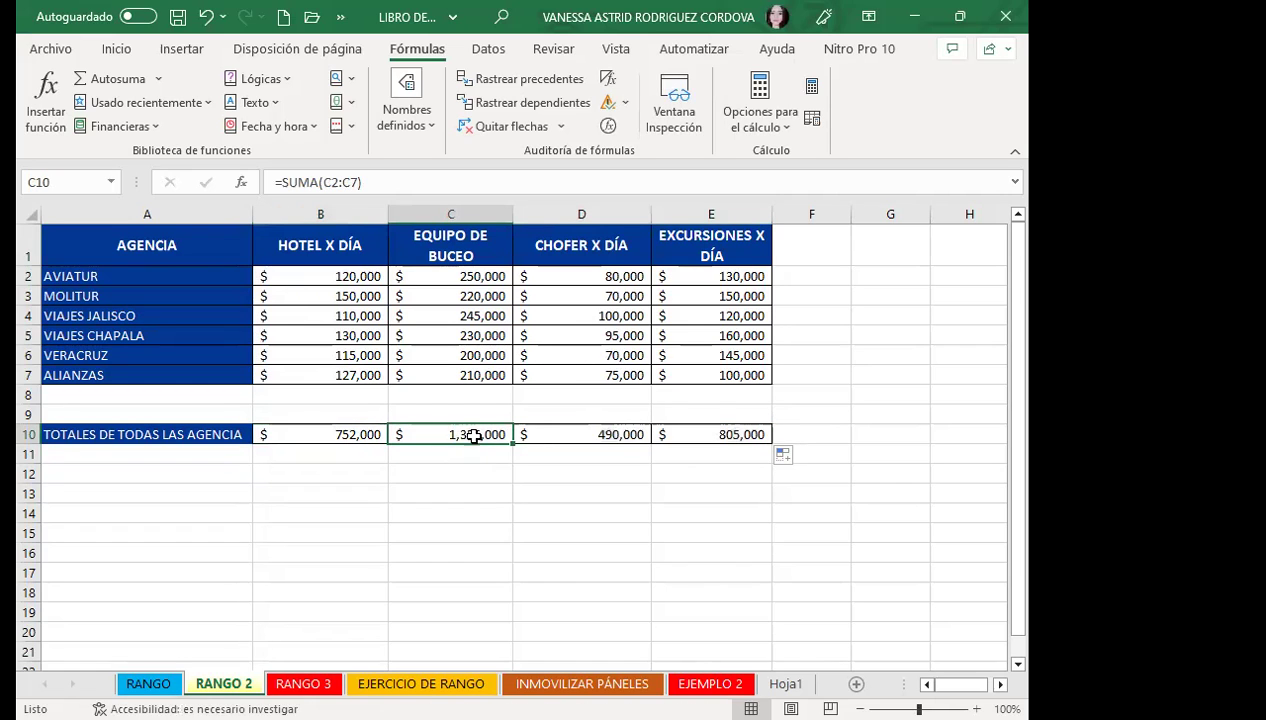
click(559, 436)
click(668, 434)
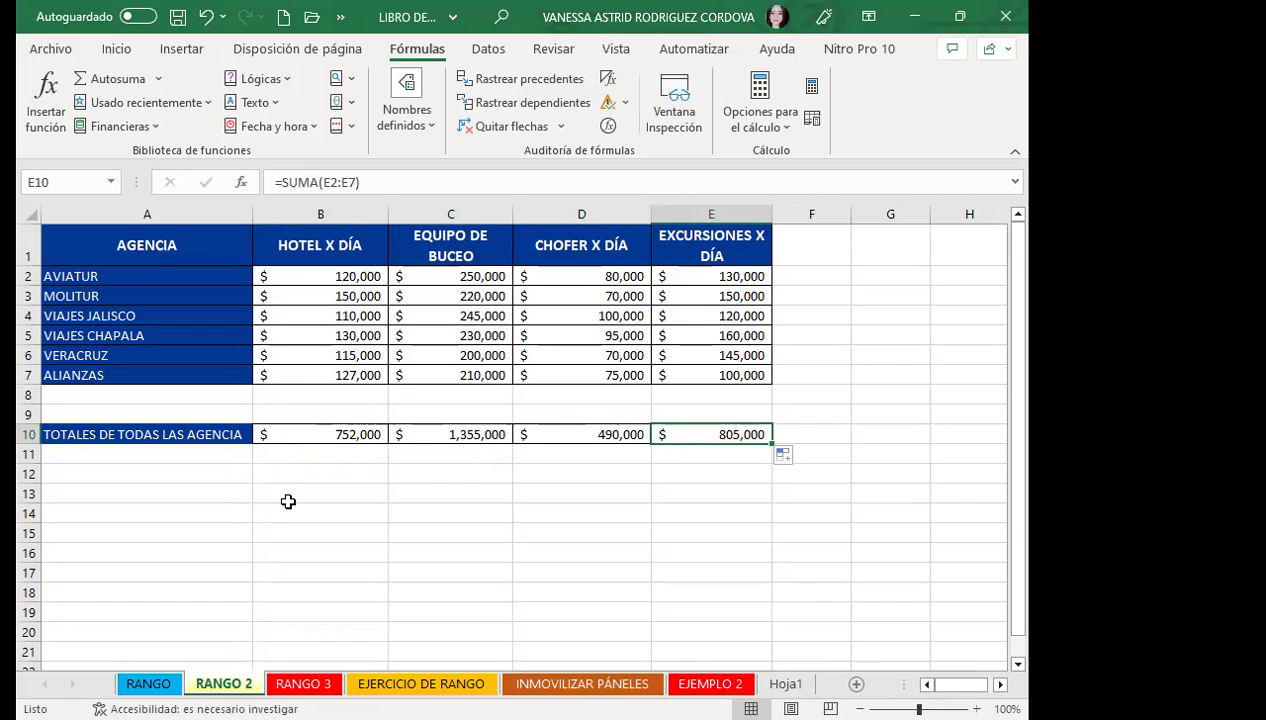
click(313, 433)
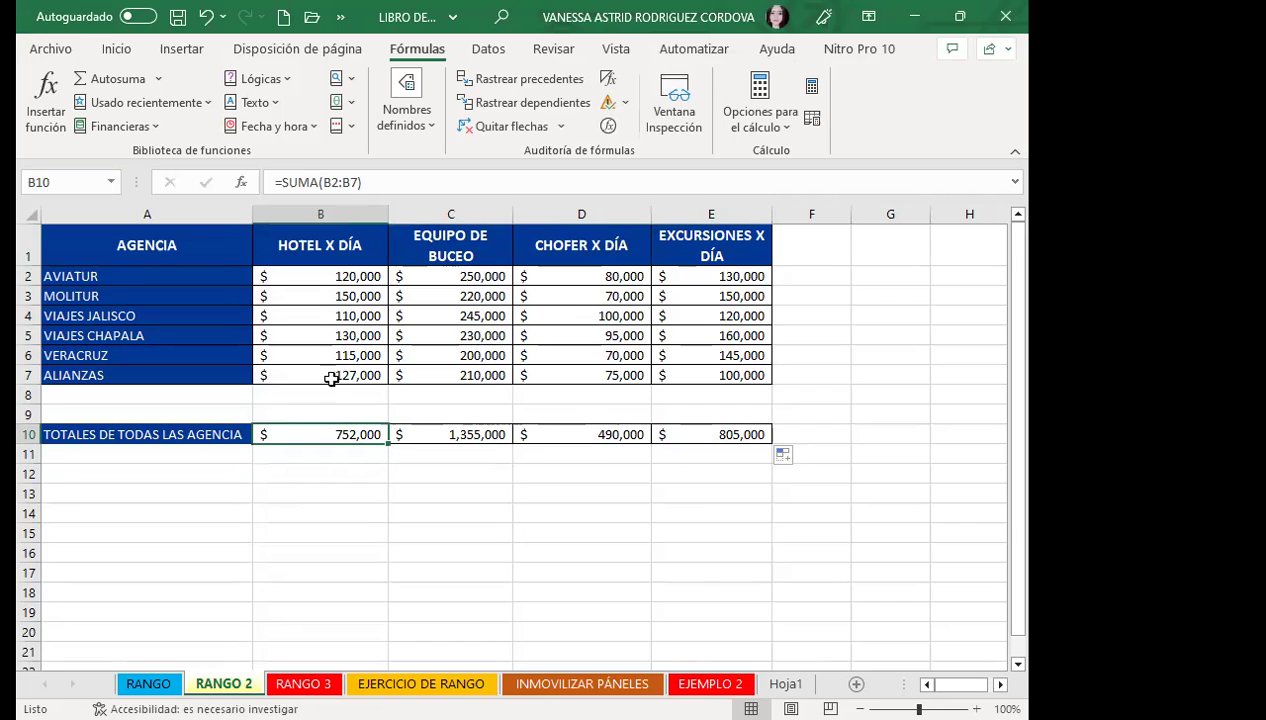
Name the B10 total HOTEL and the C10 total EQUIPO via the Name Box
click(111, 183)
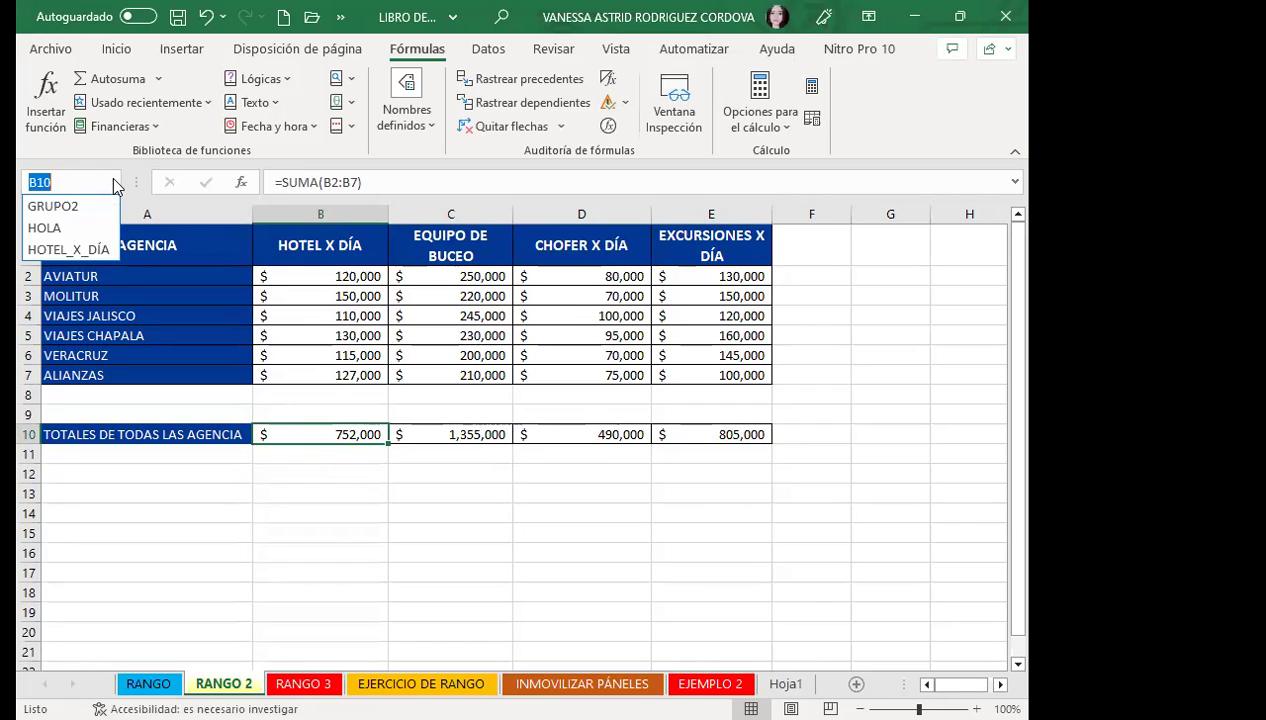
text(HOTEL)
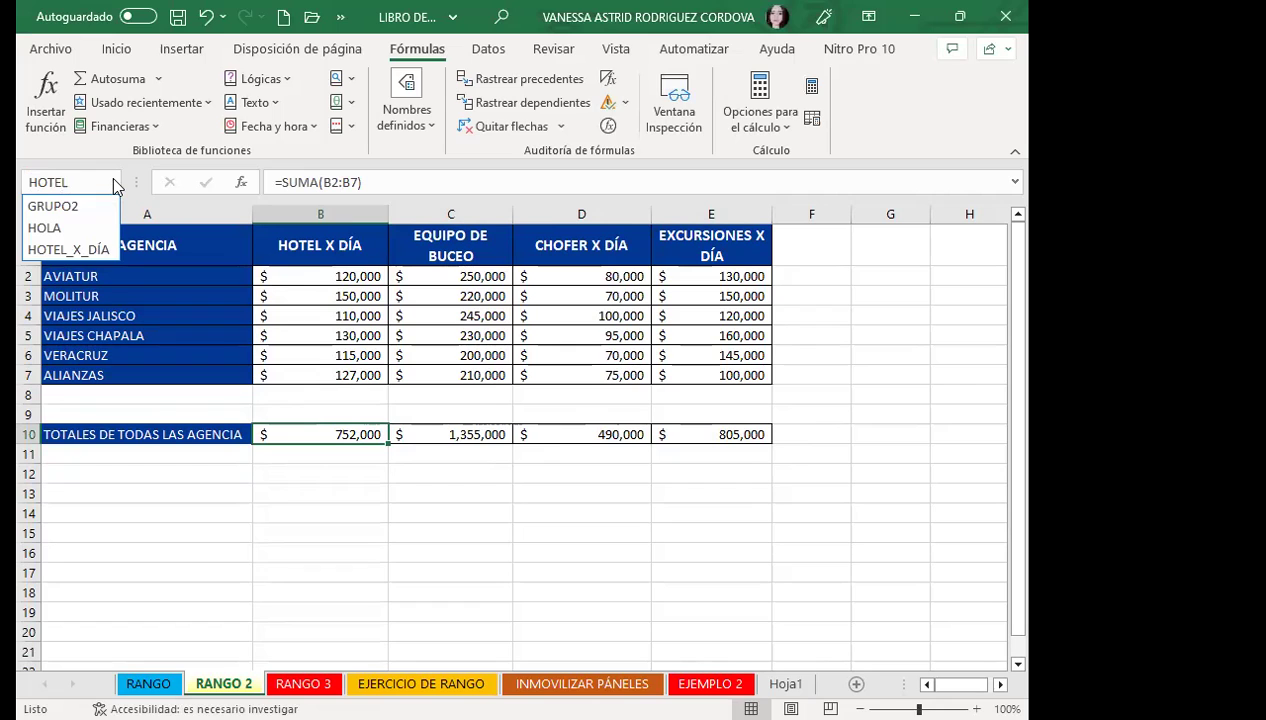
key(Return)
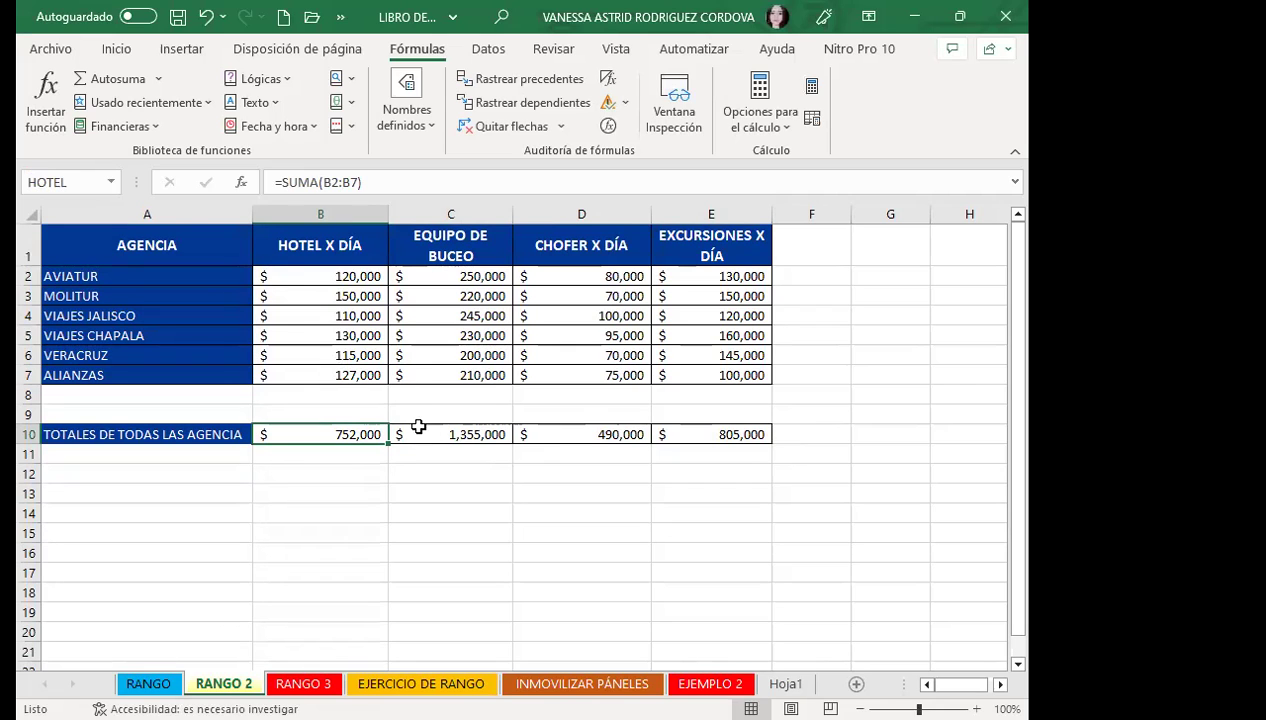
click(418, 427)
click(60, 182)
text(EQUI)
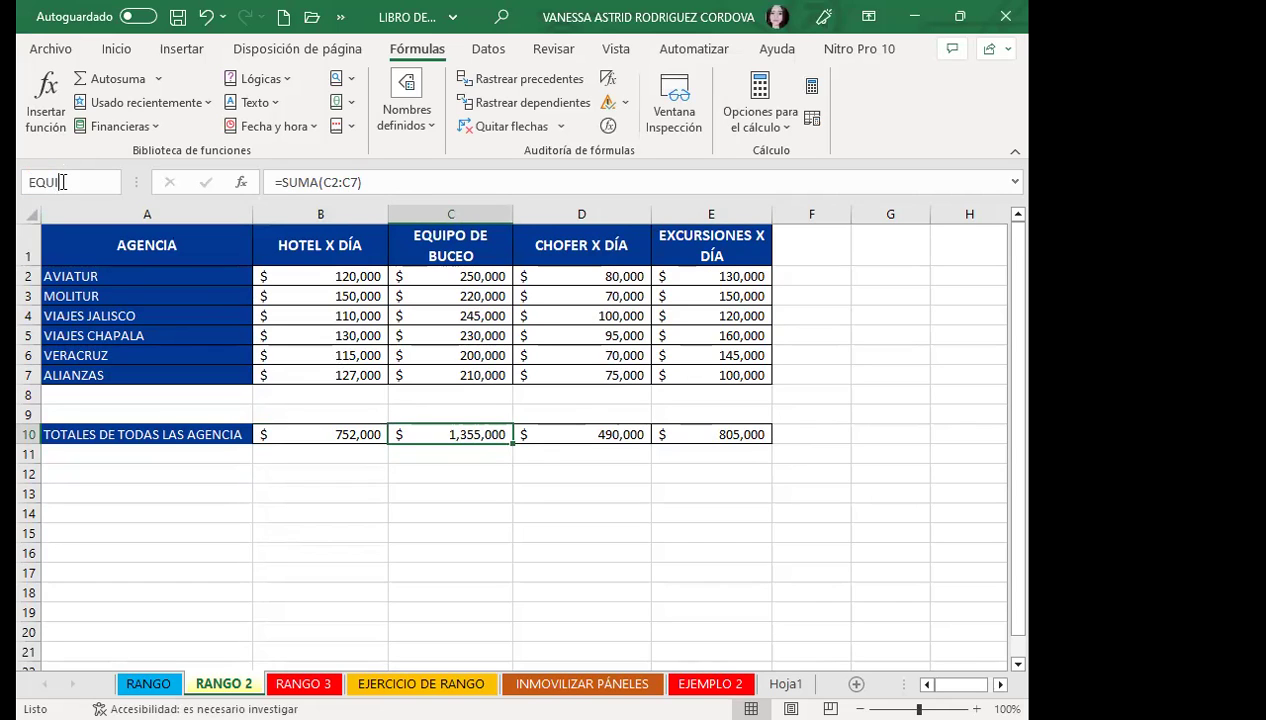
text(PO)
key(Return)
Name the D10 total CHOFER and the E10 total DIA via the Name Box
click(550, 426)
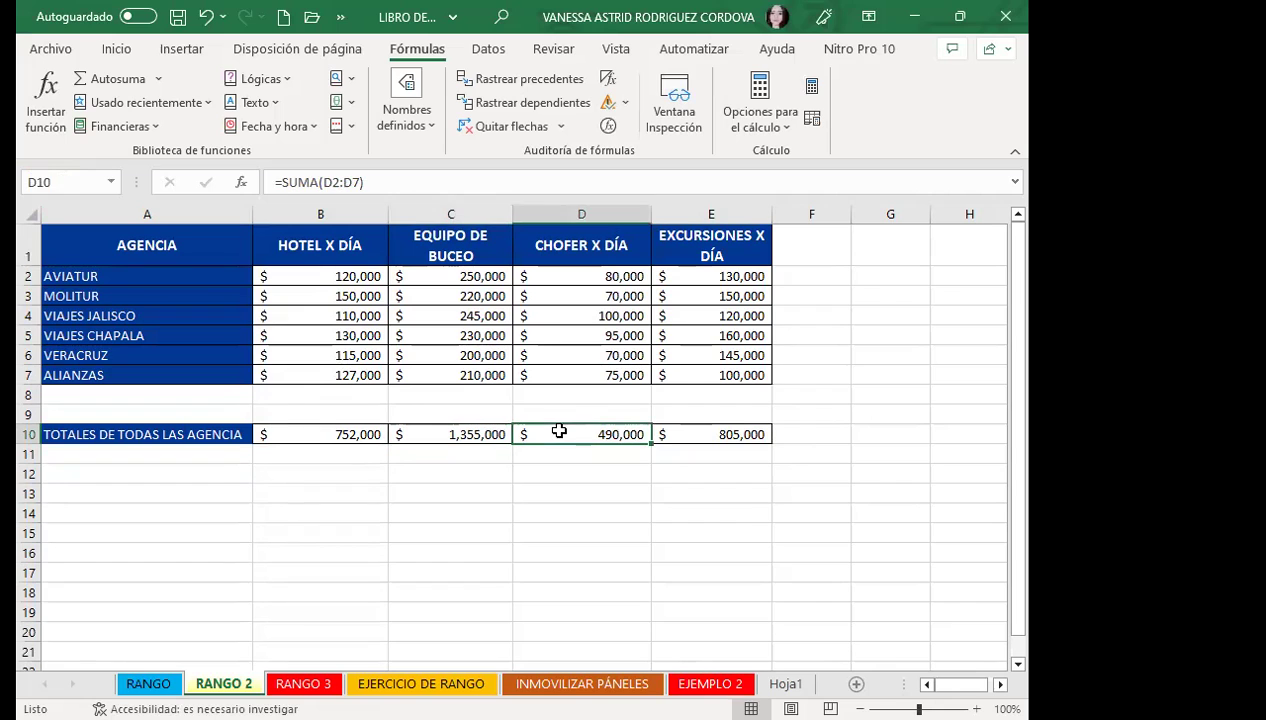
click(65, 183)
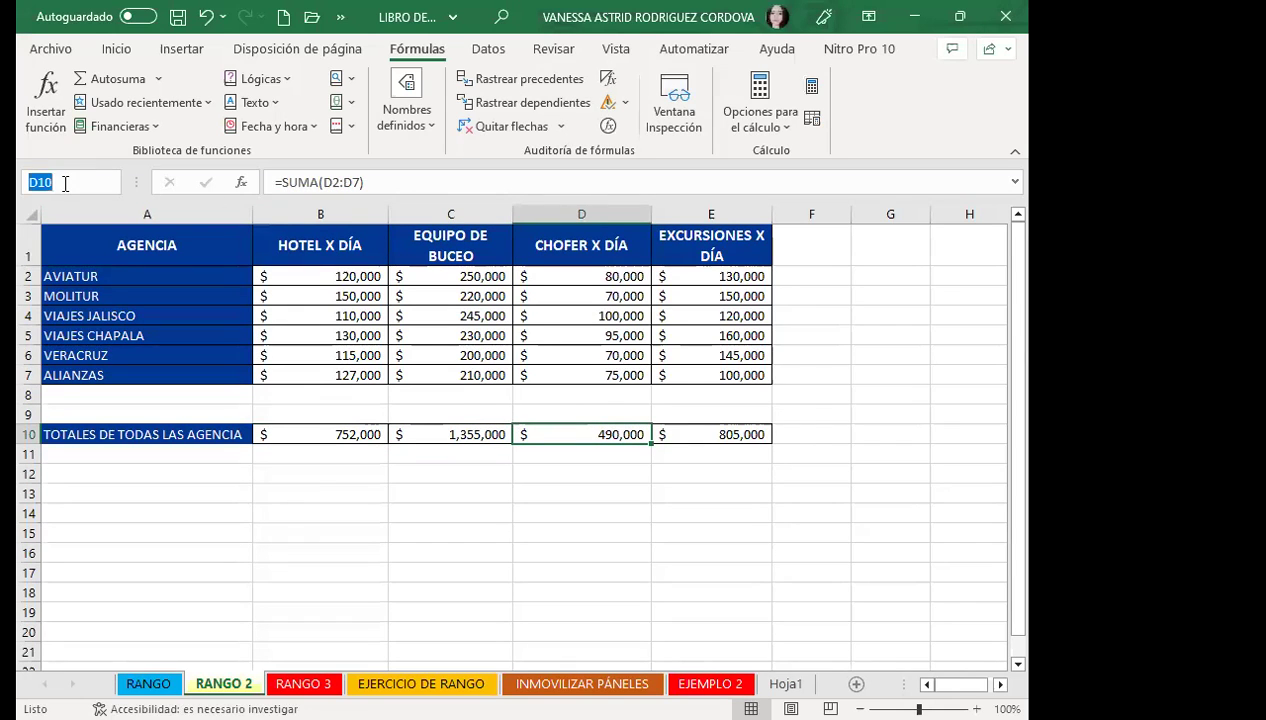
text(CHO)
text(FER)
key(Return)
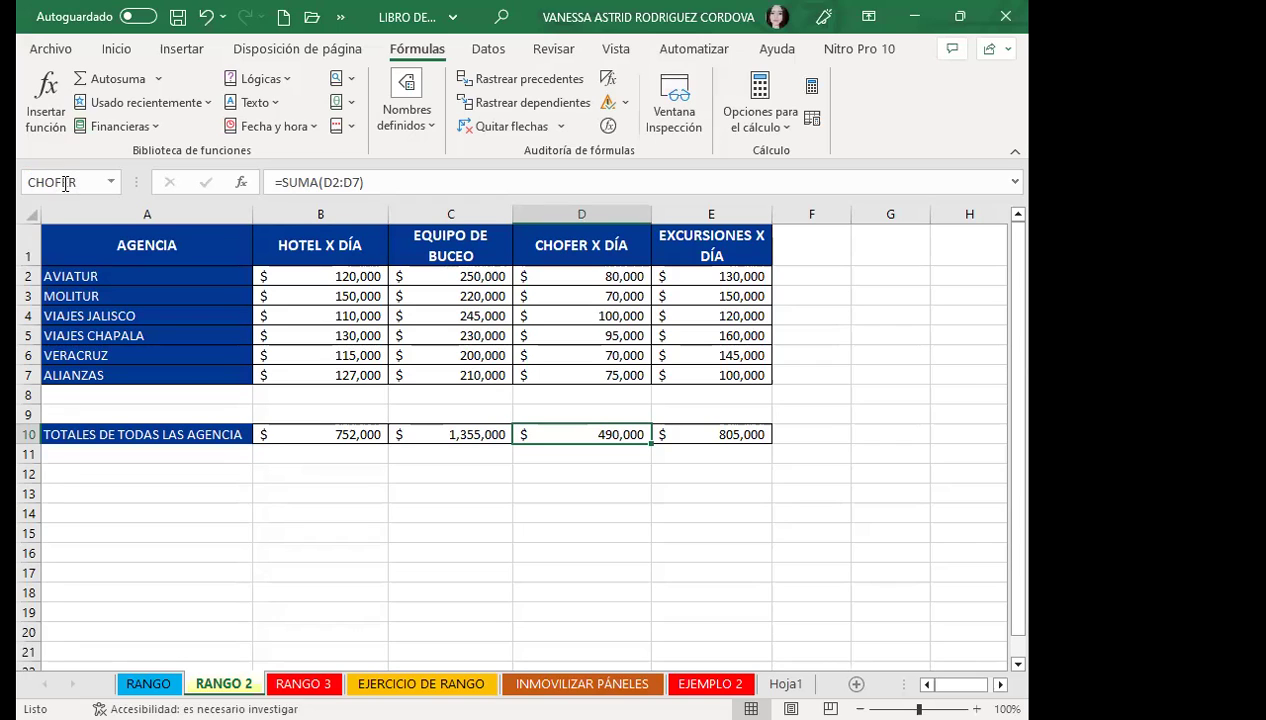
click(690, 434)
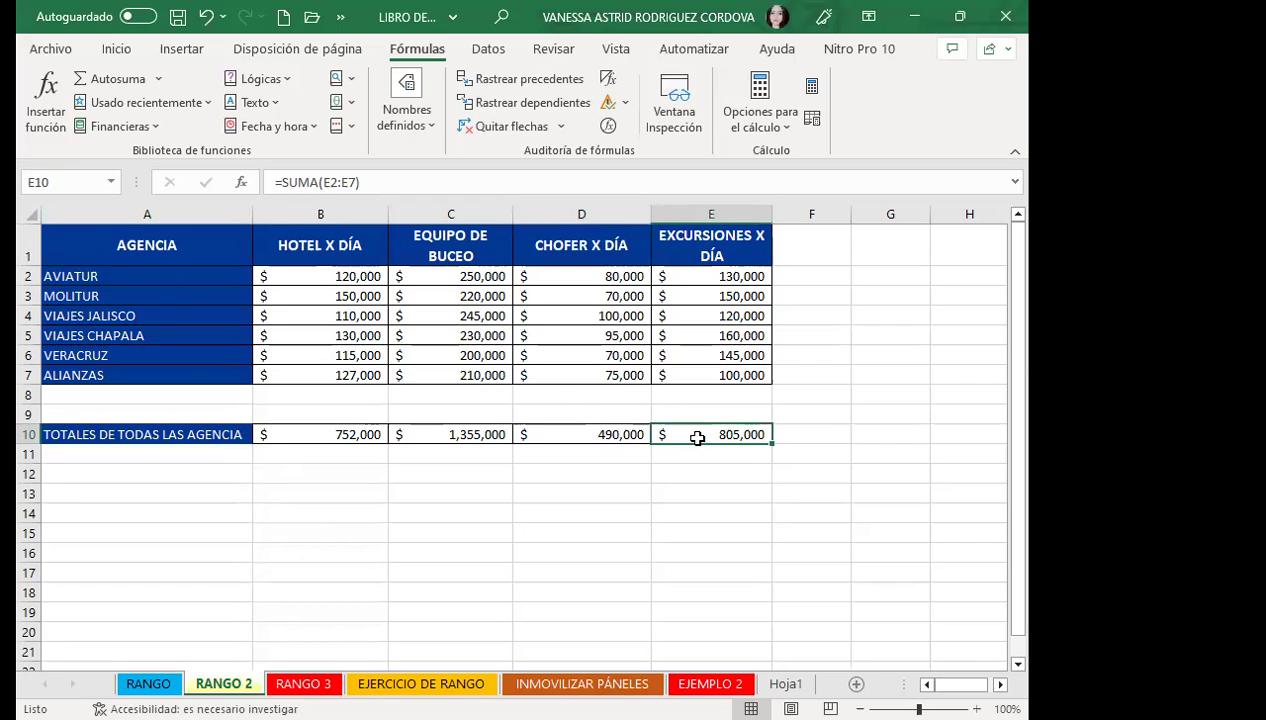
click(81, 174)
text(DIA)
key(Return)
Verify that B10 through E10 carry the names HOTEL, EQUIPO, CHOFER and DIA
click(330, 510)
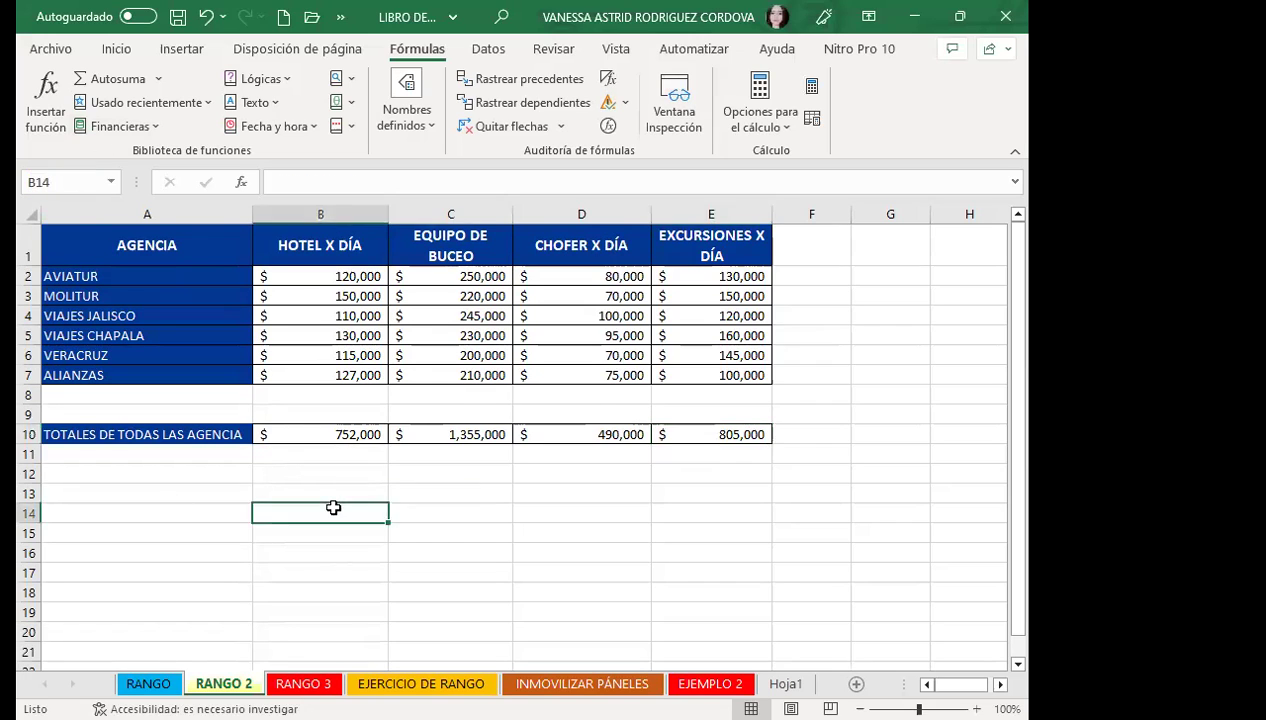
click(365, 452)
click(352, 436)
click(444, 437)
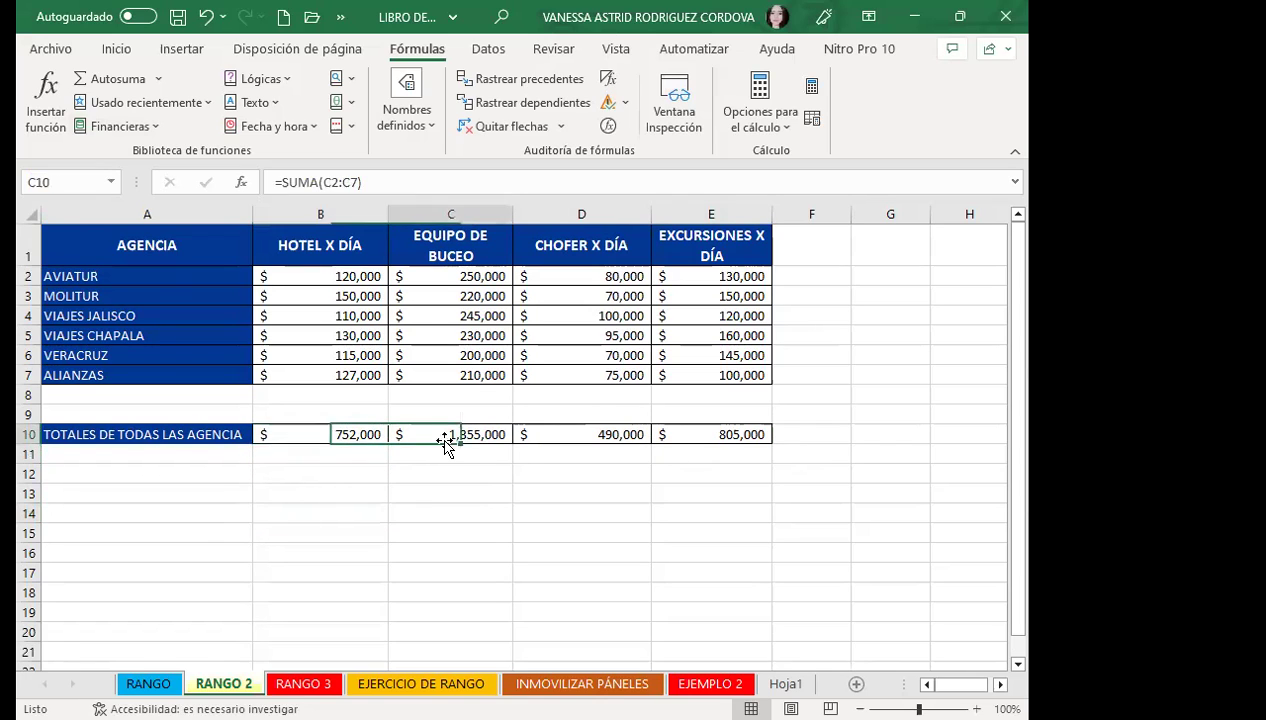
click(585, 434)
click(687, 433)
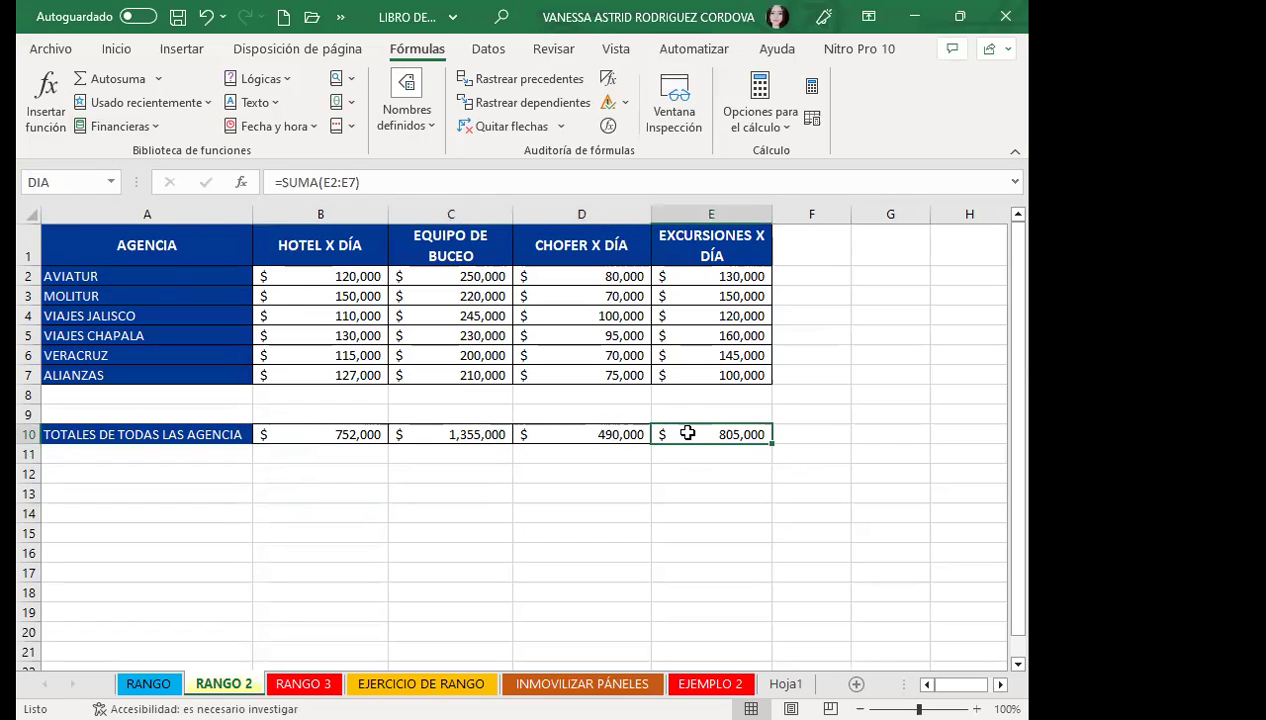
click(355, 487)
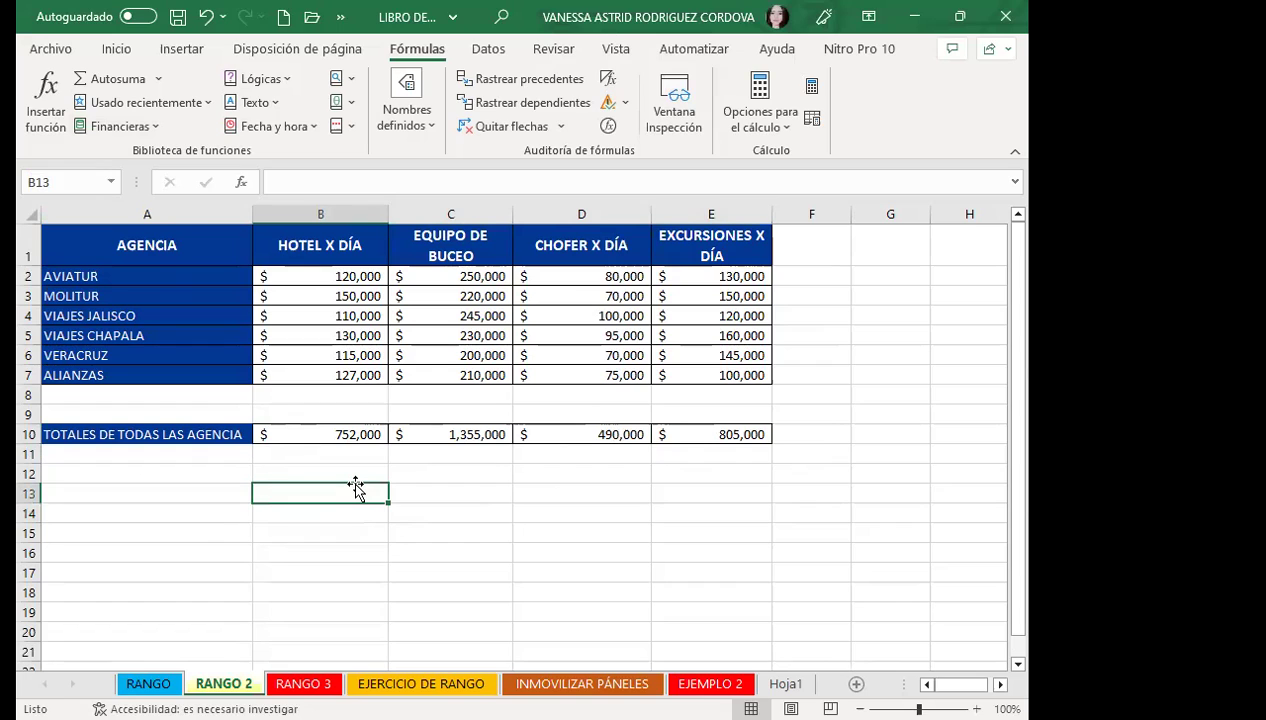
Enter =HOTEL+EQUIPO in B13 by clicking the named totals, giving 2107000
text(?)
key(BackSpace)
text(=)
click(340, 434)
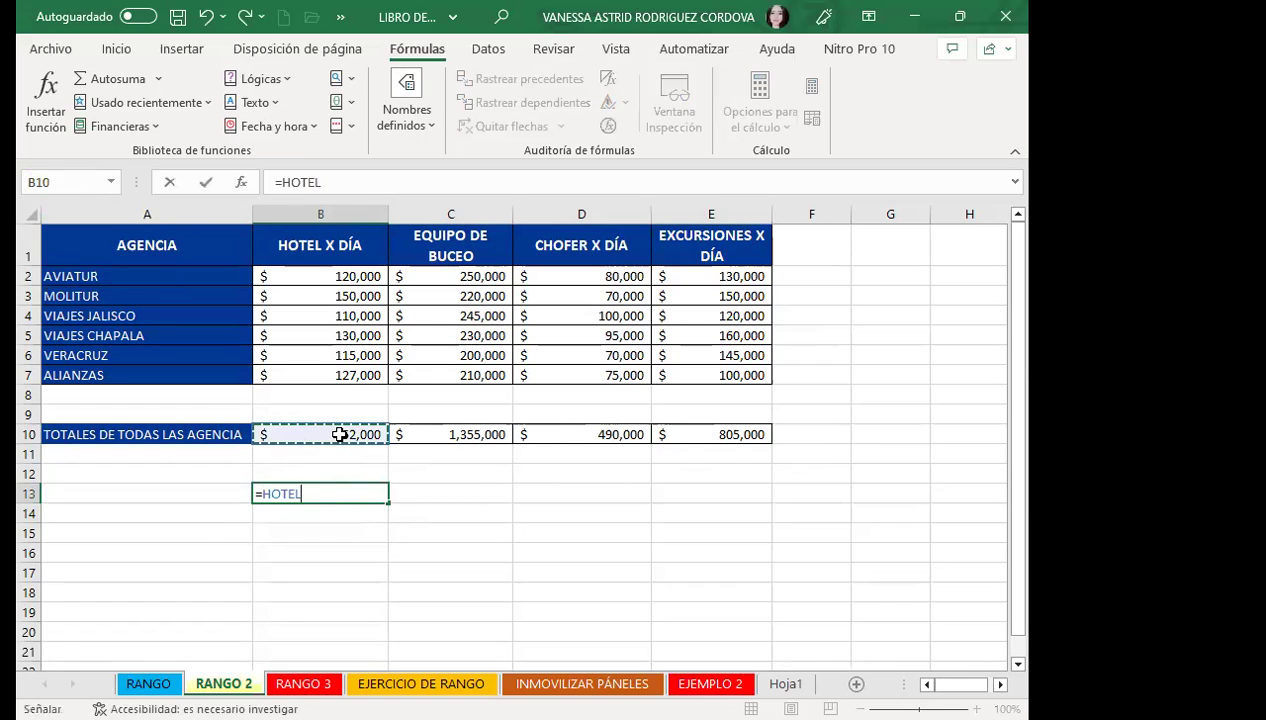
text(+)
click(452, 432)
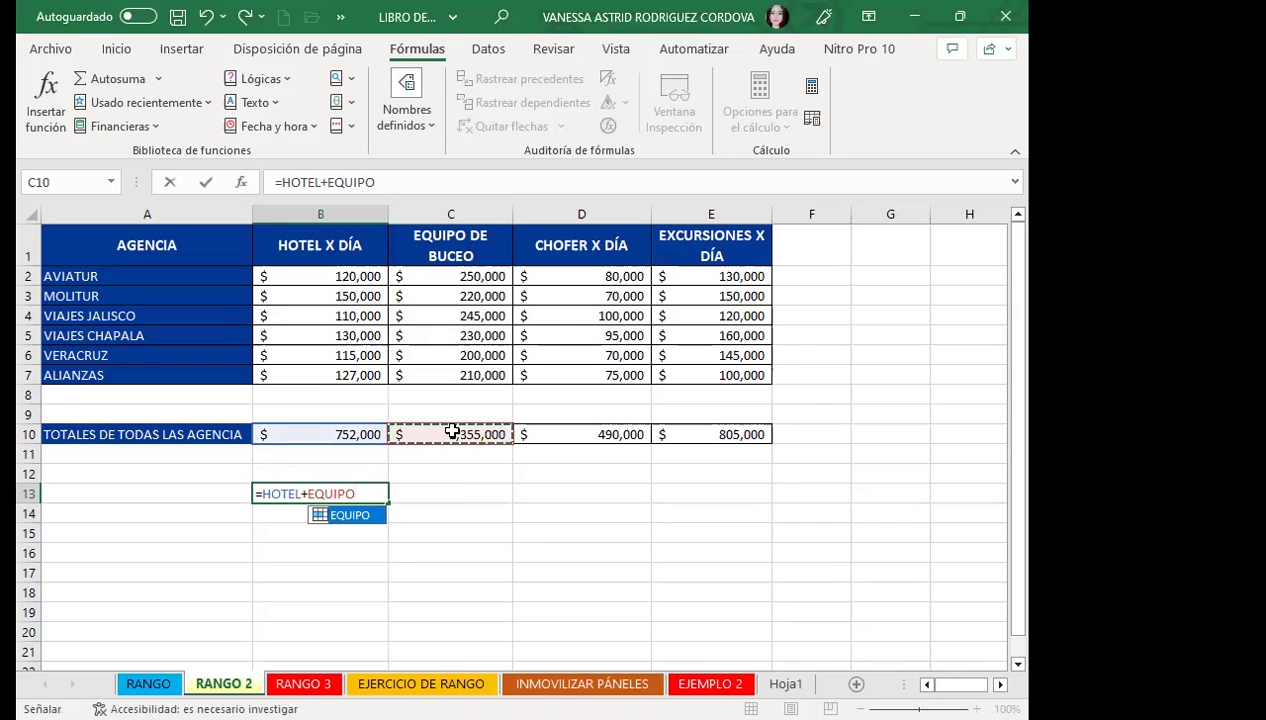
key(Return)
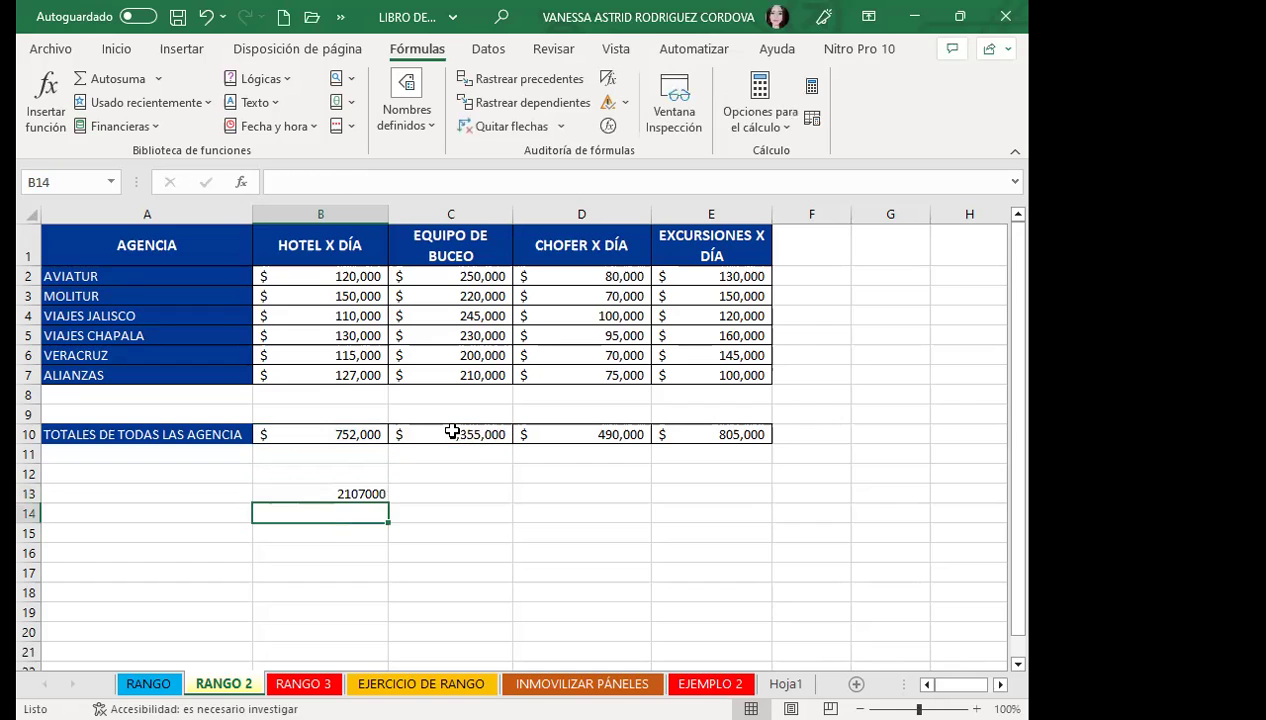
click(327, 490)
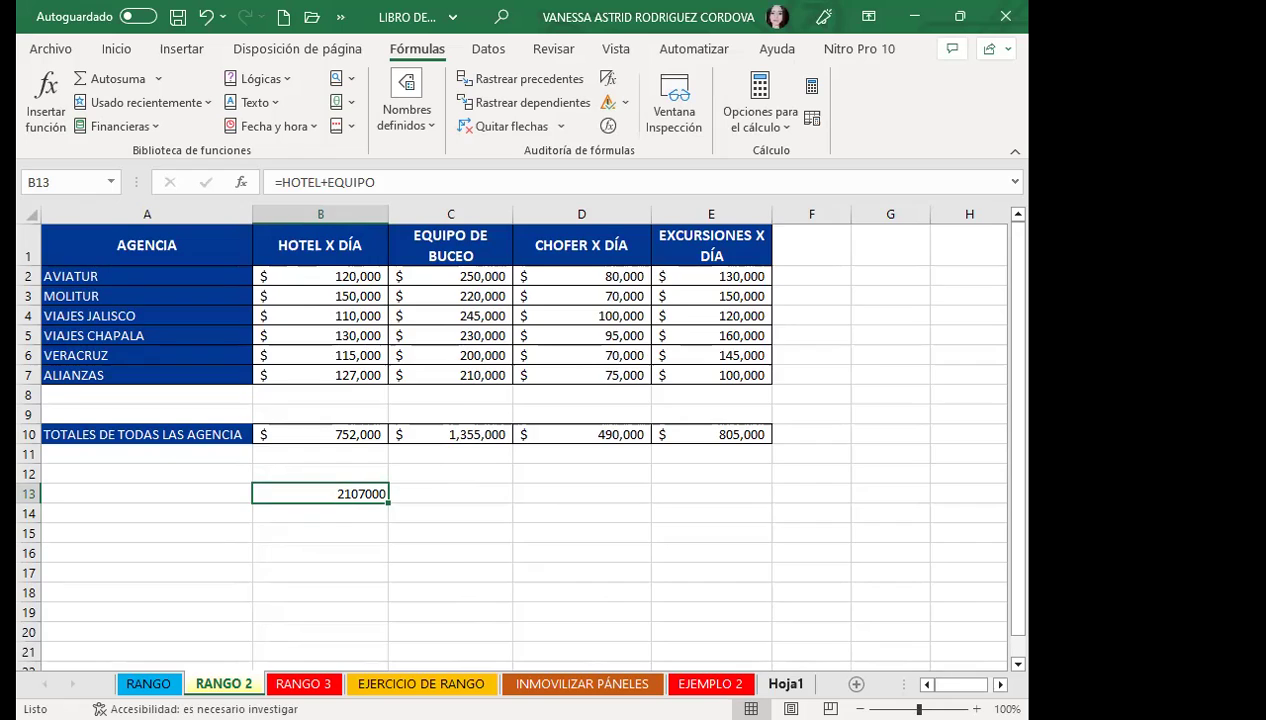
click(786, 684)
Enter =EQUIPO+DIA in Hoja1 cell D6, giving 2160000
click(310, 330)
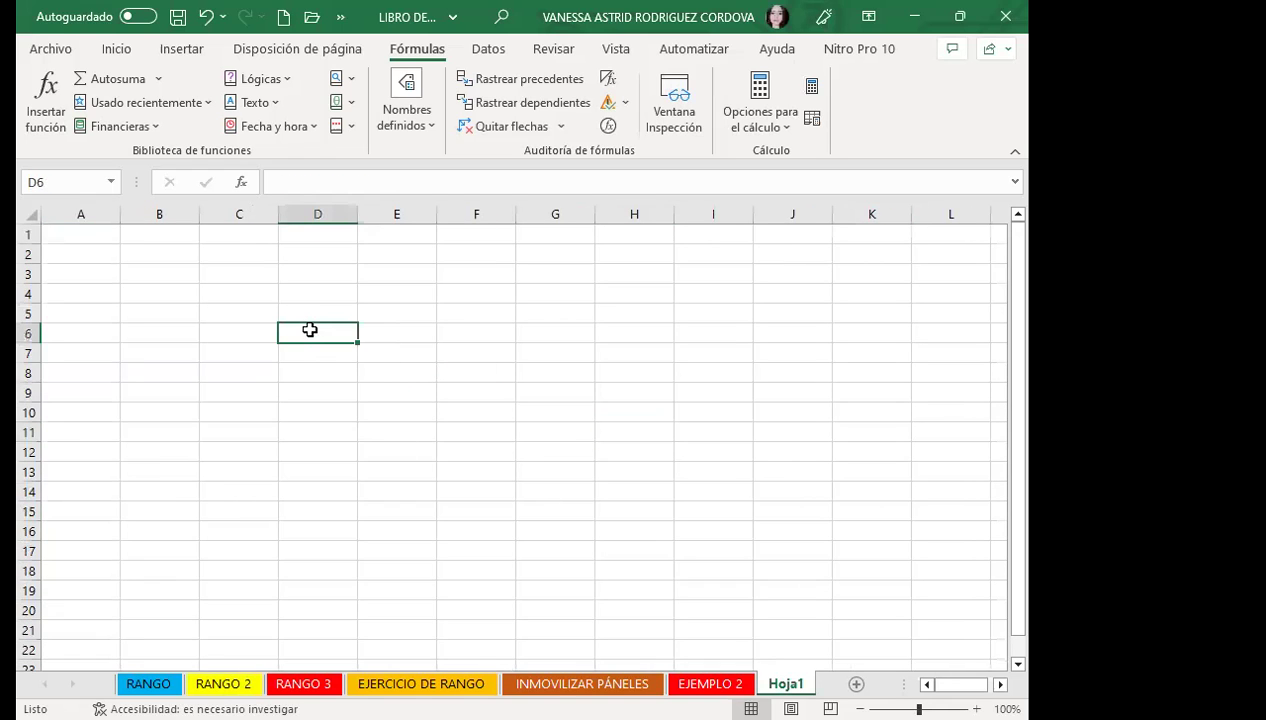
text(?)
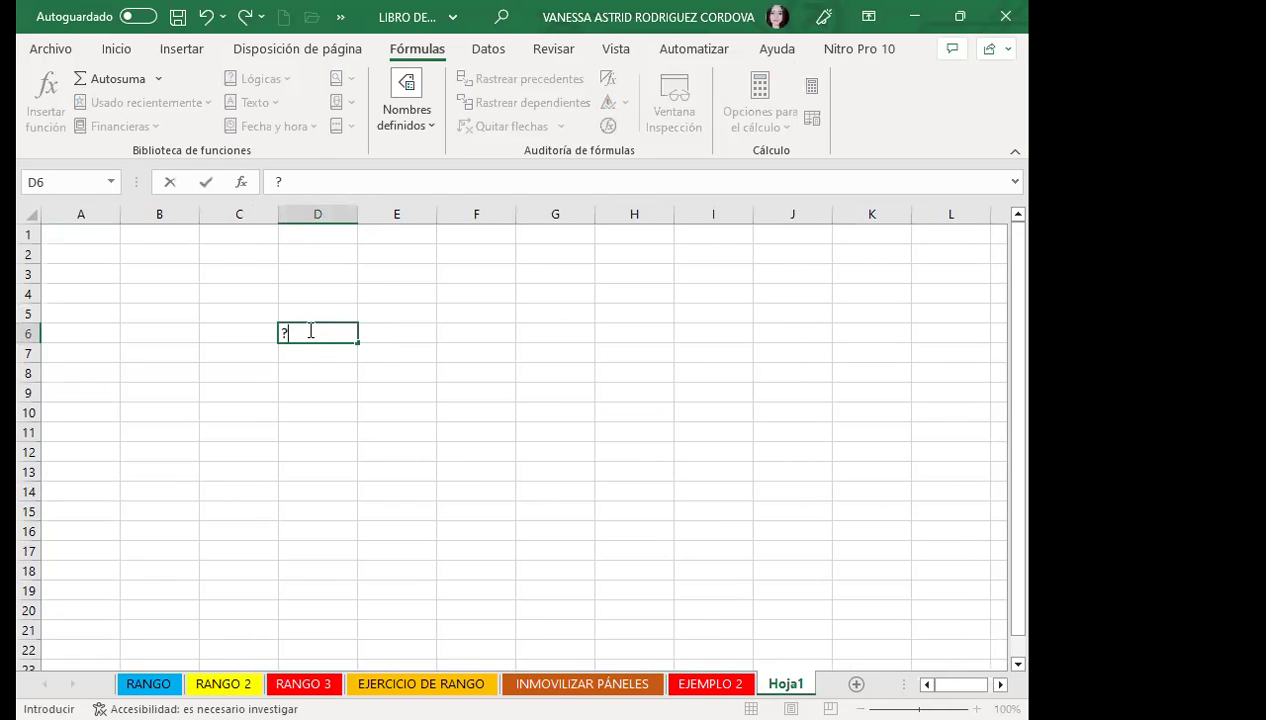
key(BackSpace)
text(=)
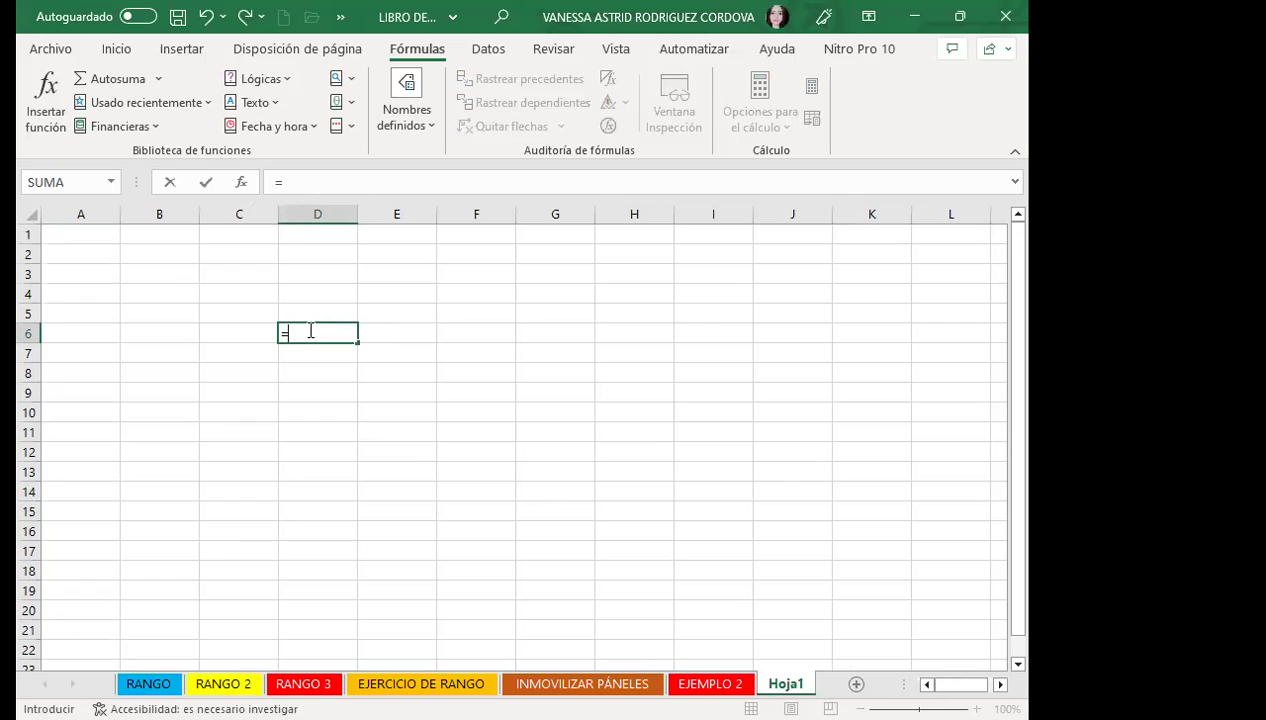
text(E)
text(QU)
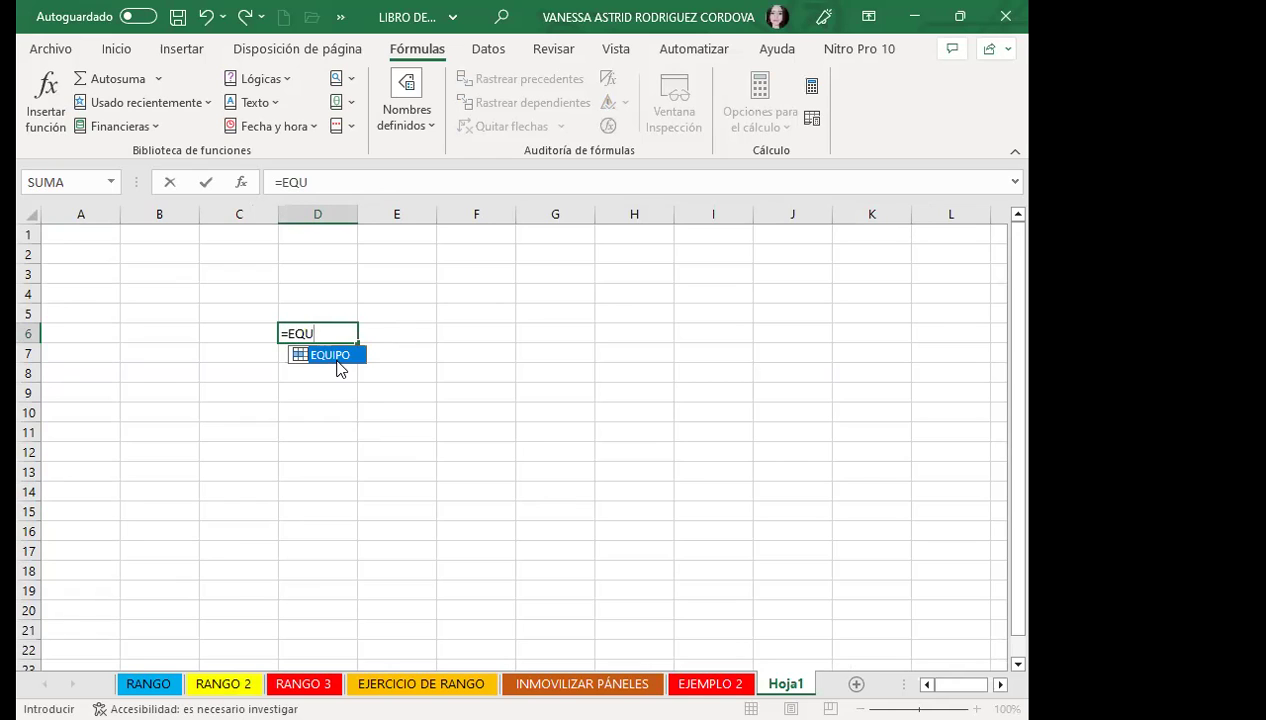
double_click(334, 355)
text(+)
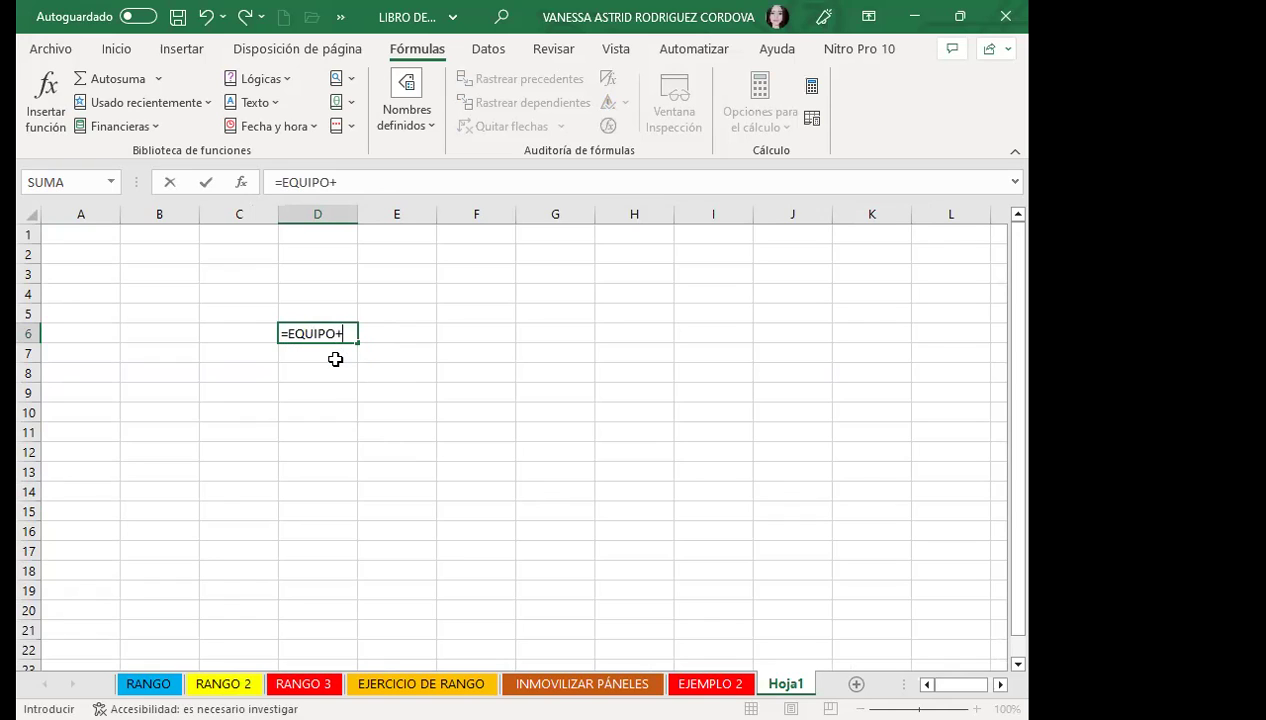
text(DIA)
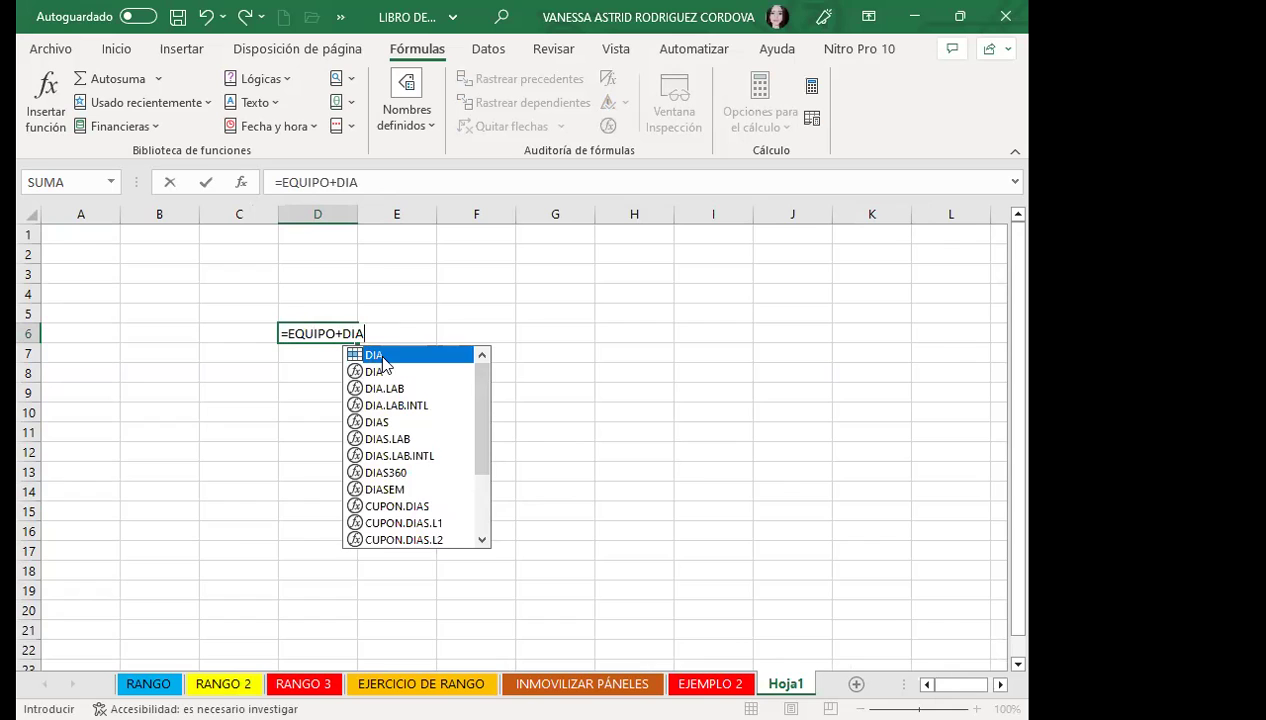
key(Escape)
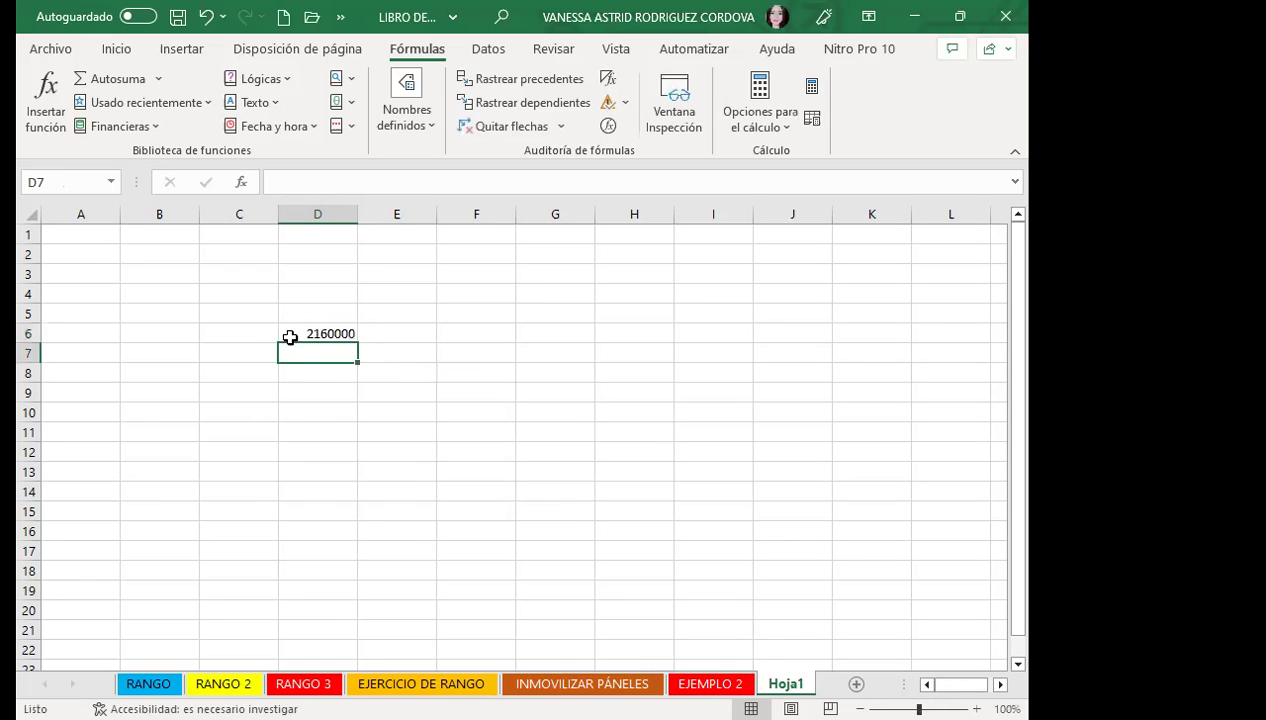
click(290, 332)
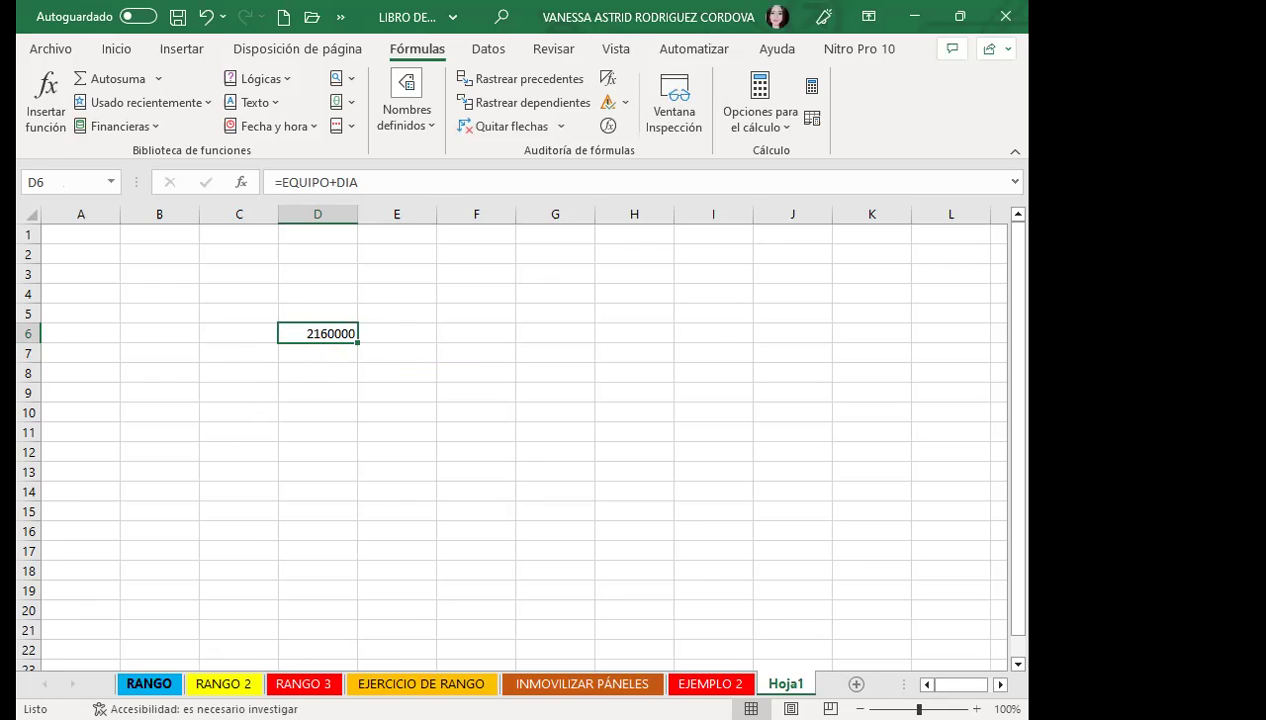
Format Hoja1's D6 total as accounting currency, showing $2,160,000.00
click(219, 684)
click(311, 433)
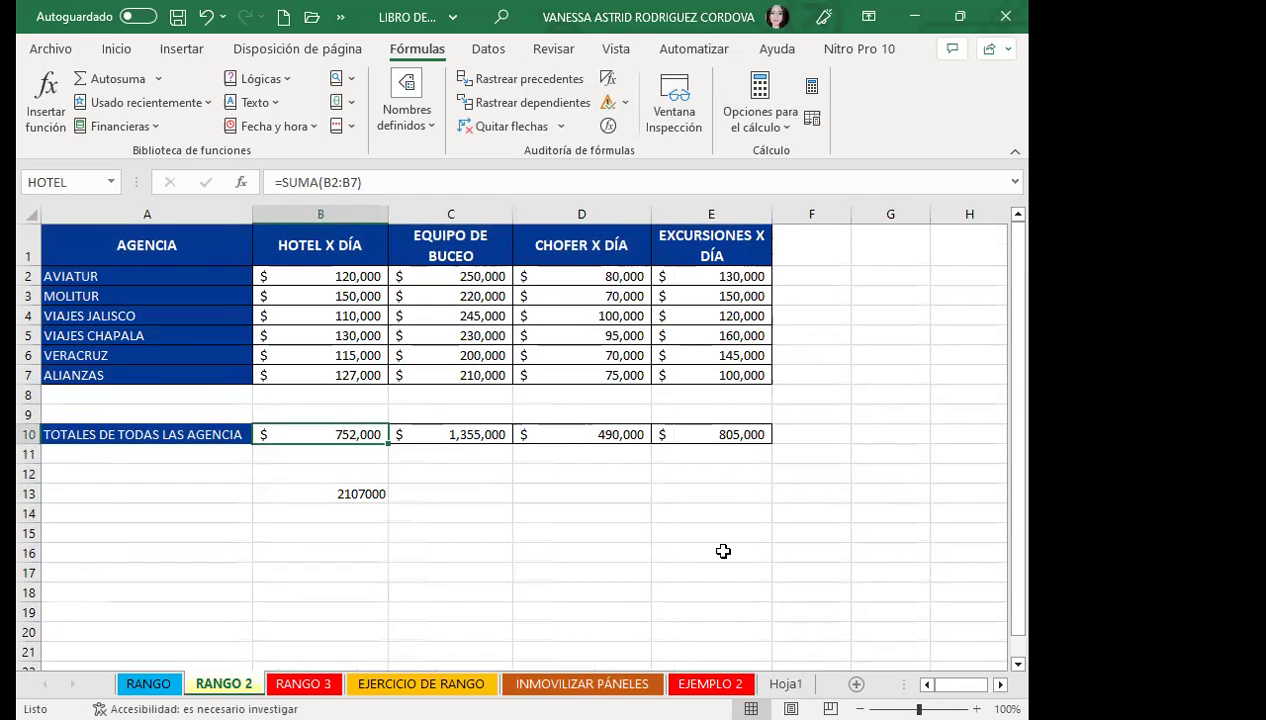
click(786, 684)
click(445, 350)
click(470, 464)
click(305, 342)
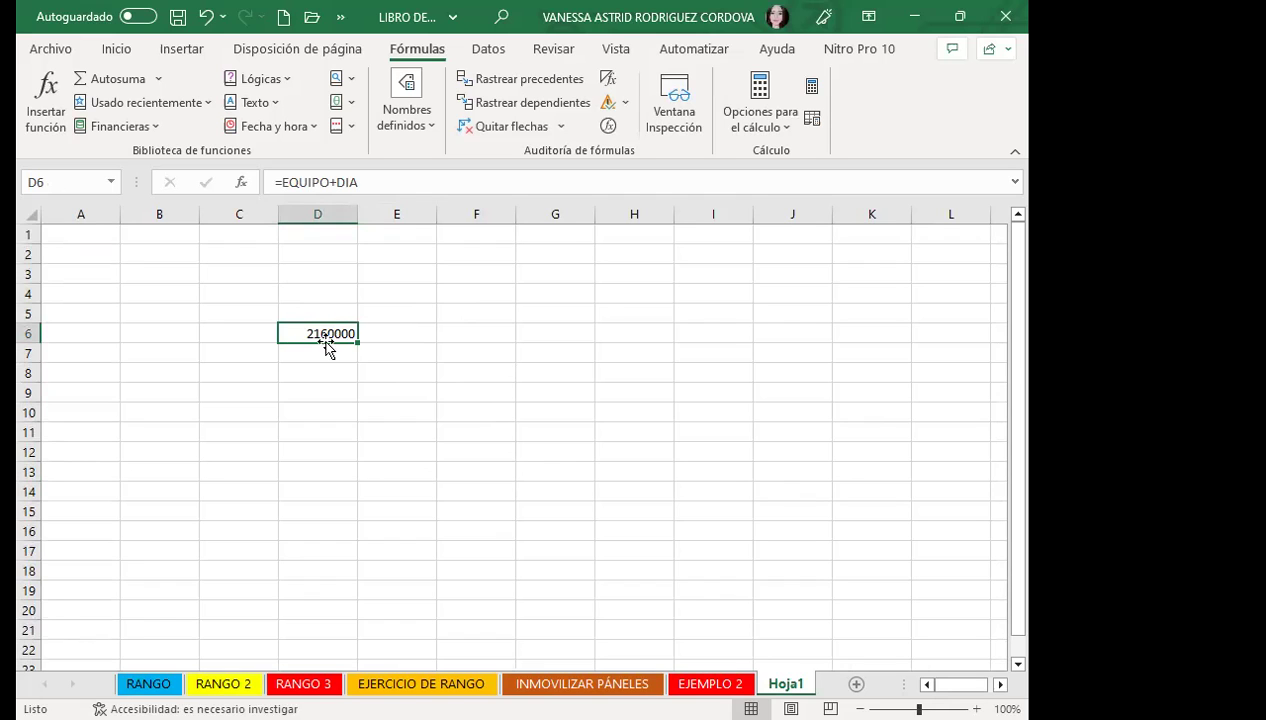
click(116, 48)
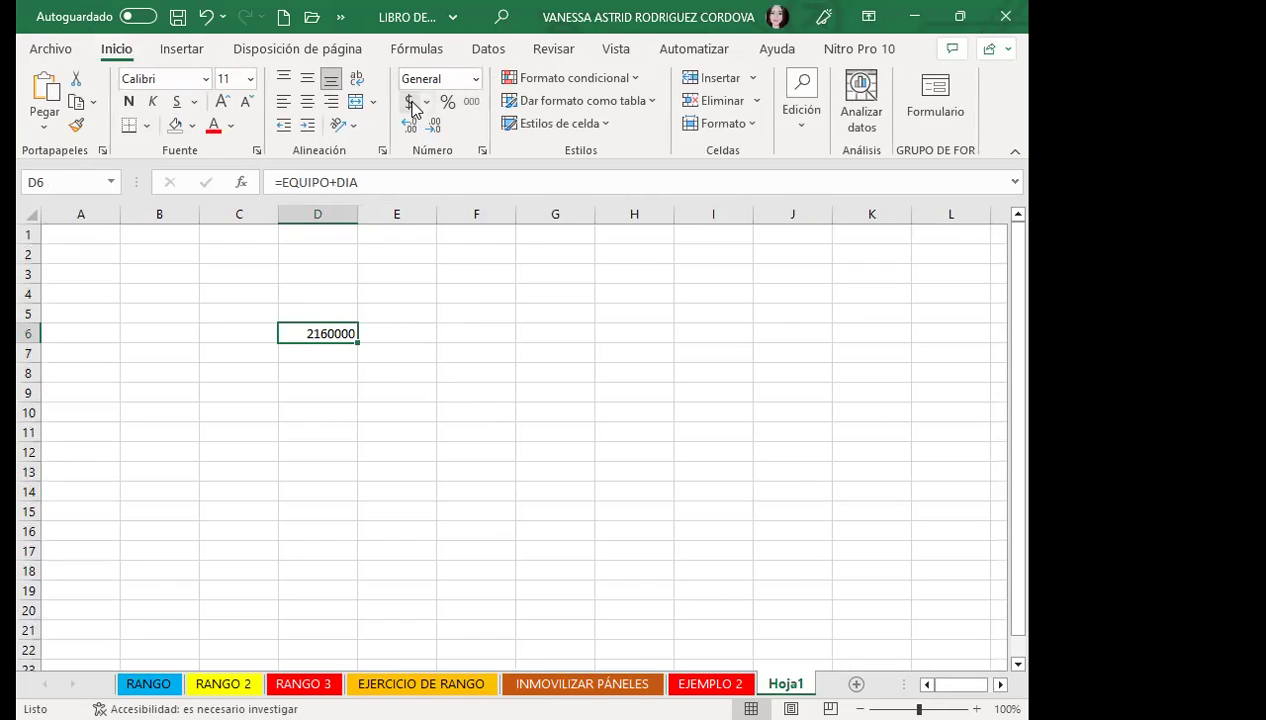
click(409, 101)
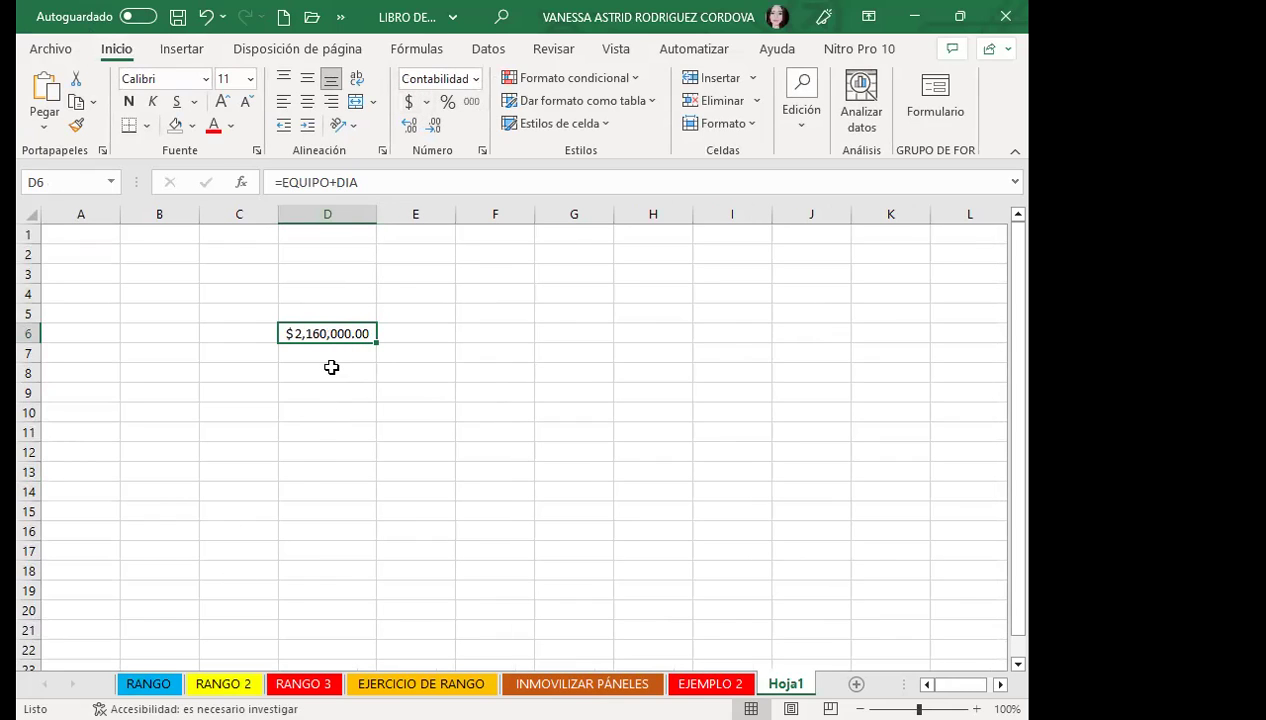
click(220, 683)
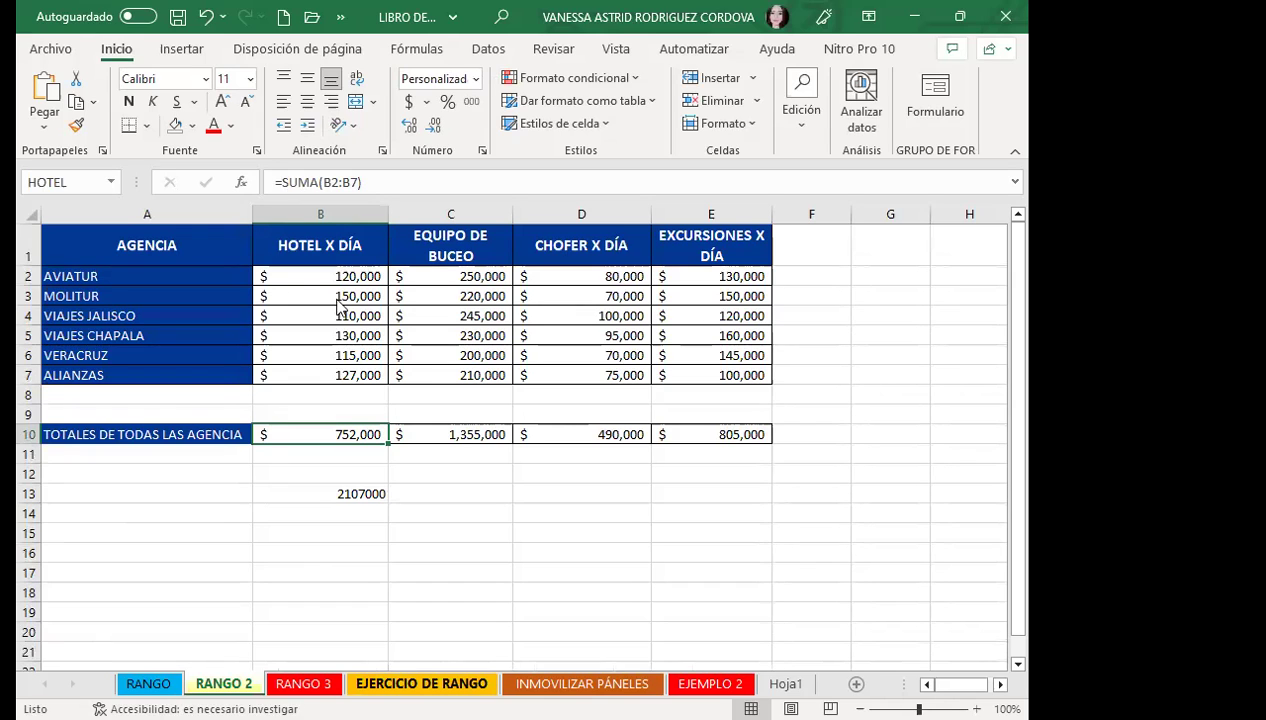
Enter test hotel costs 50, 60 and 40 for MOLITUR, VIAJES JALISCO and VIAJES CHAPALA
click(305, 296)
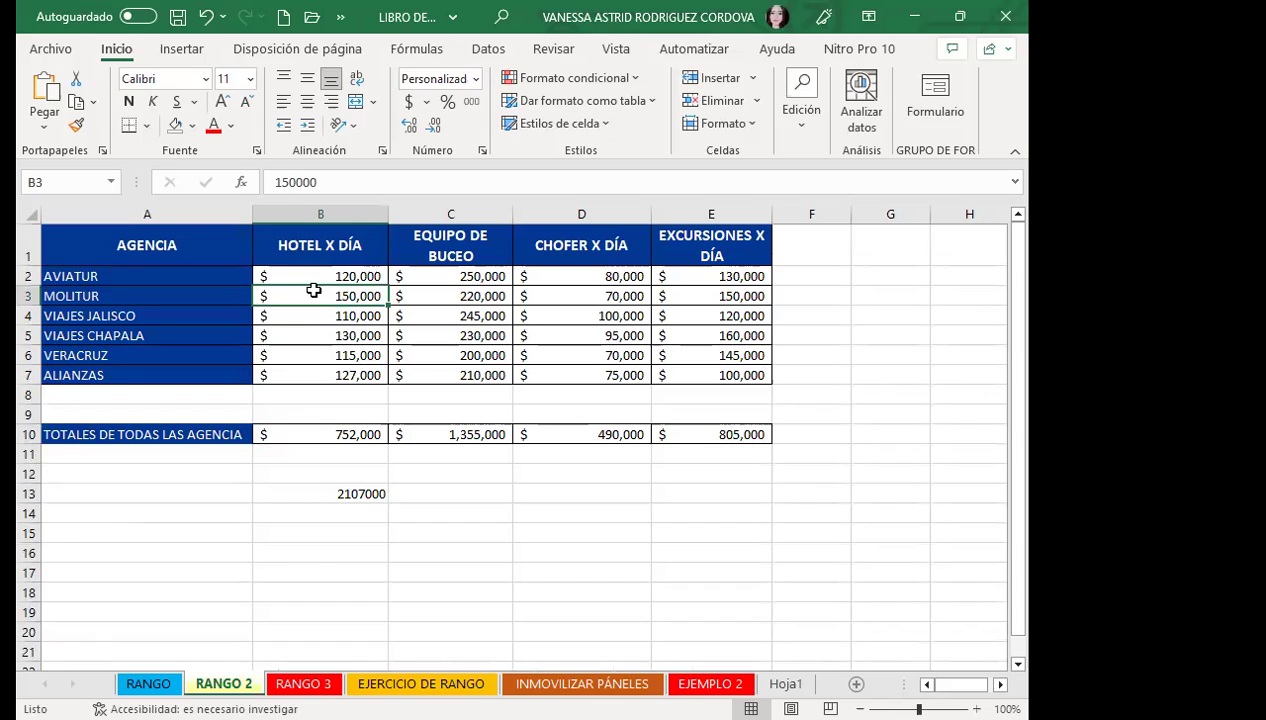
text(50)
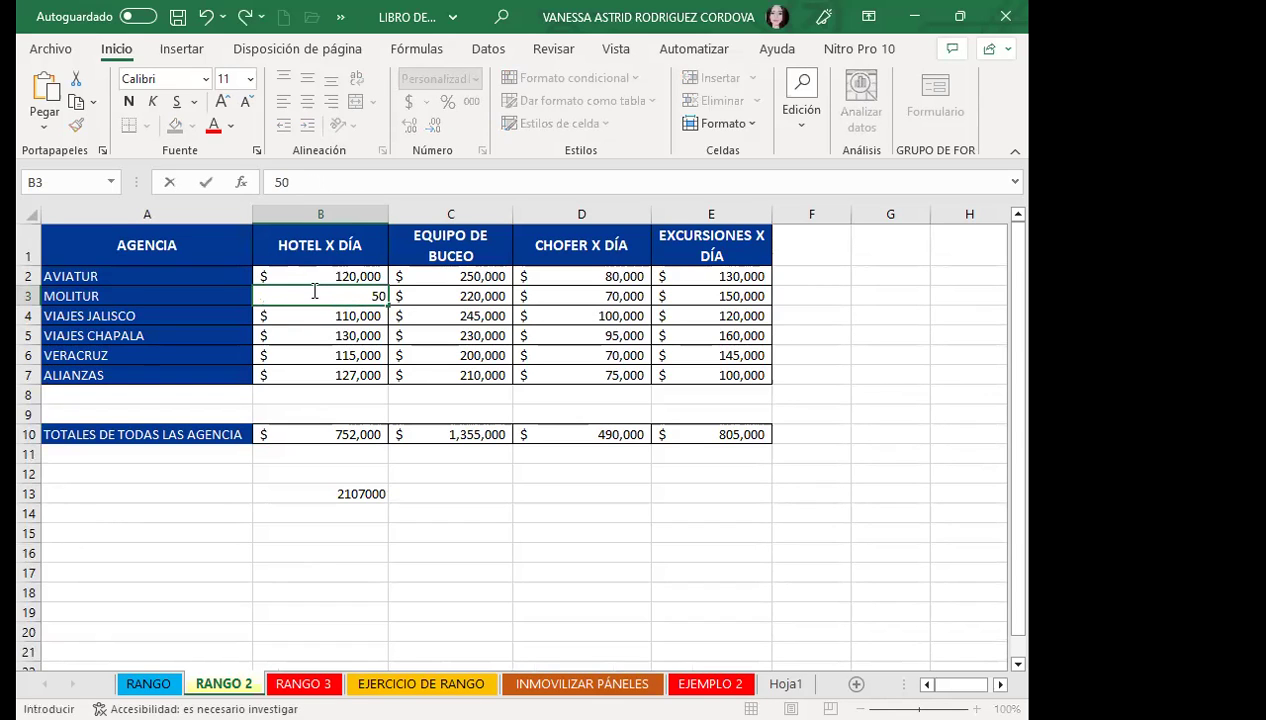
key(Return)
text(60)
key(Return)
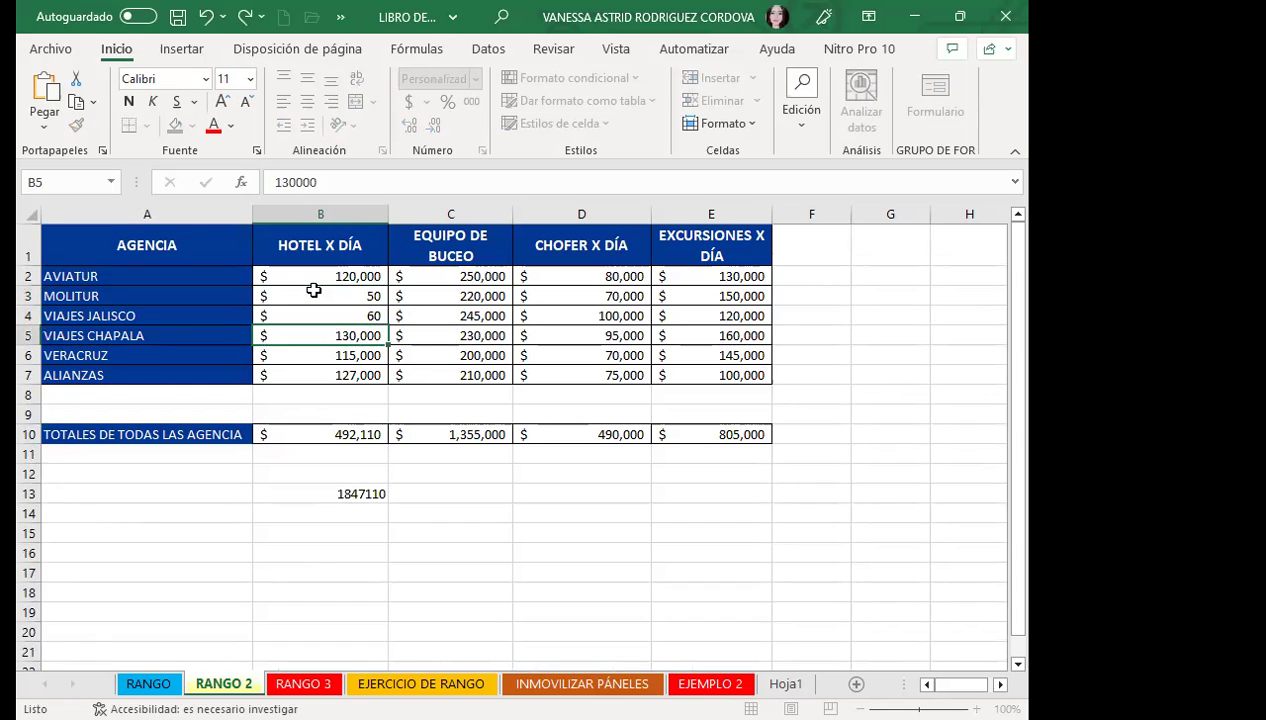
text(40)
key(Return)
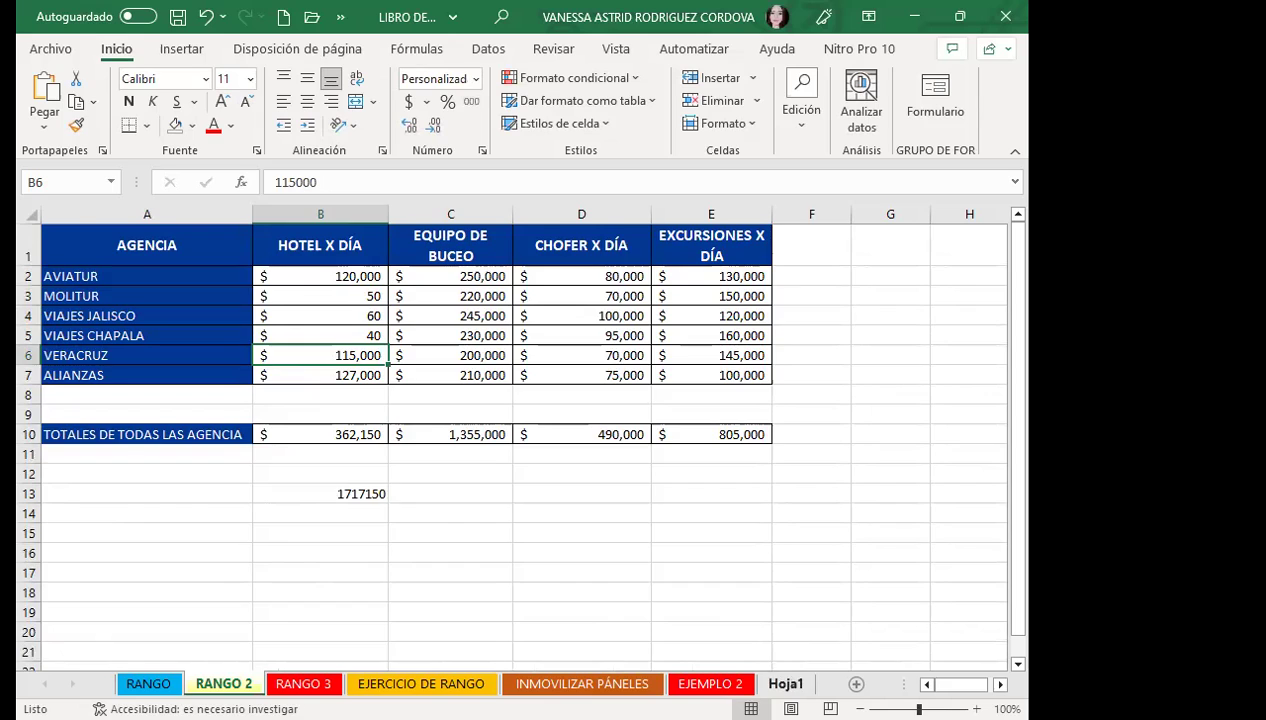
Check Hoja1's D6 EQUIPO+DIA formula after the hotel cost changes
click(786, 683)
click(430, 512)
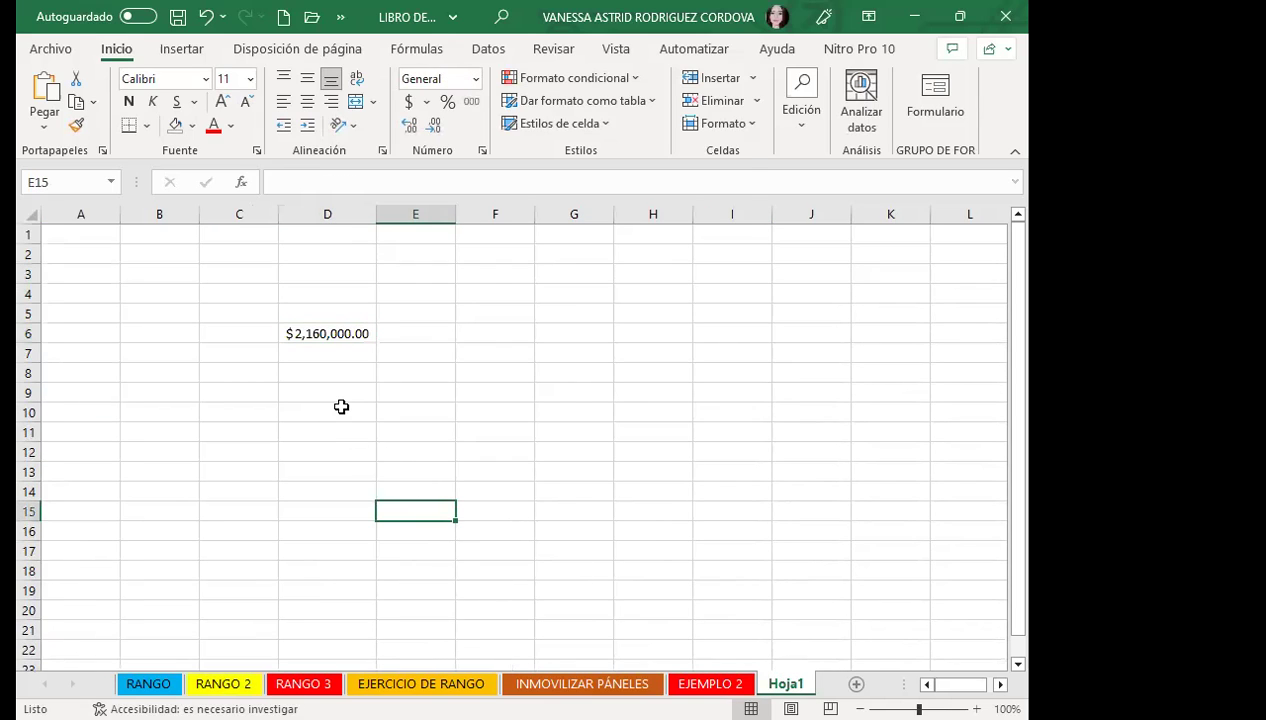
key(F5)
click(680, 404)
click(315, 339)
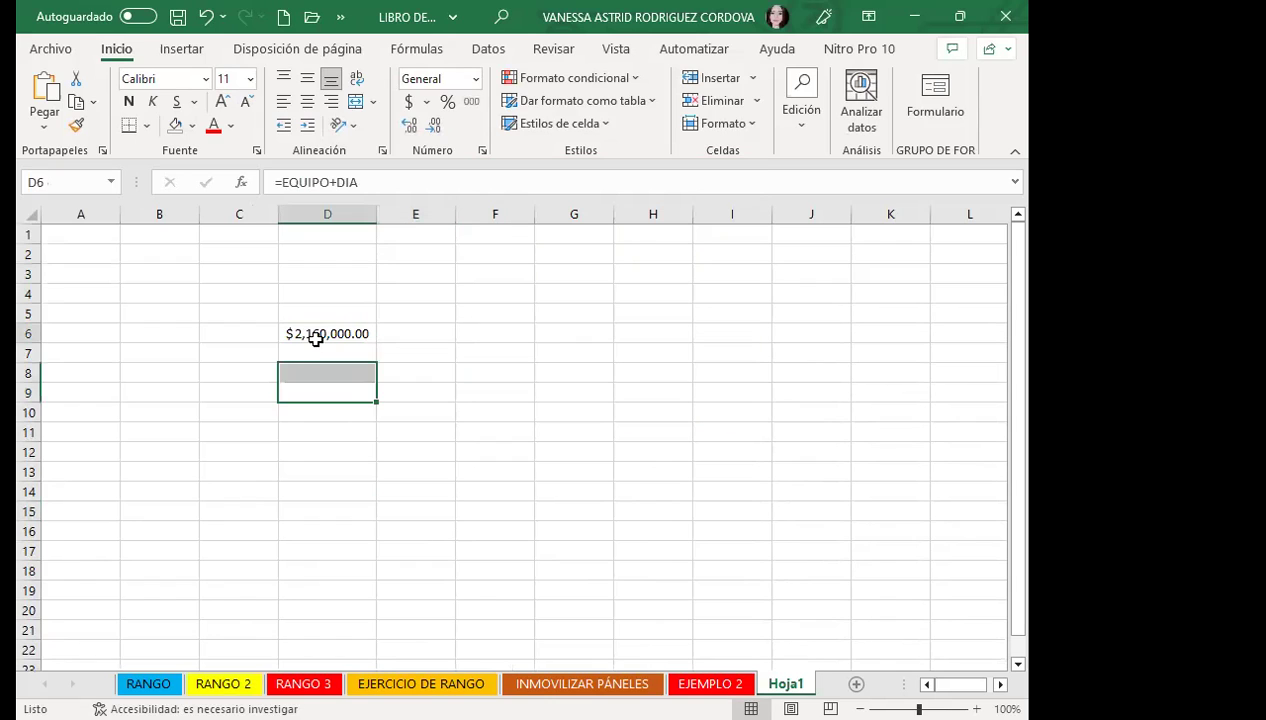
key(Return)
click(324, 336)
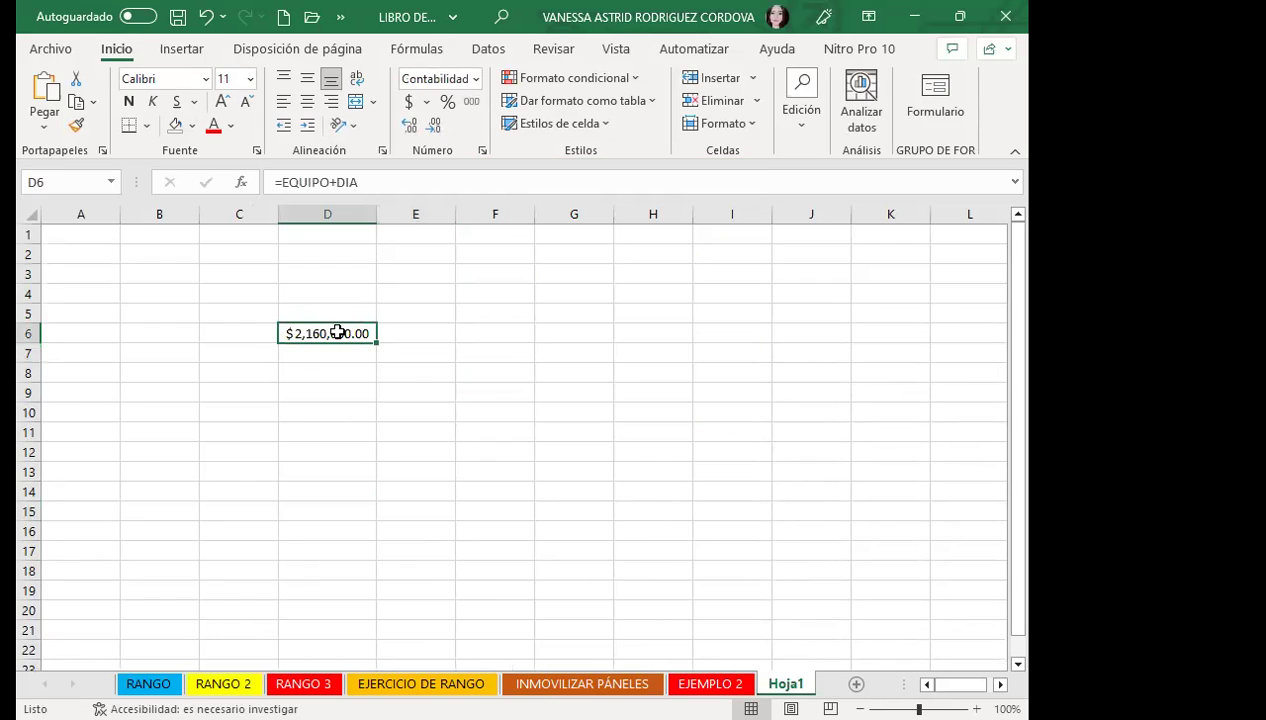
key(Return)
click(329, 336)
click(160, 684)
click(222, 684)
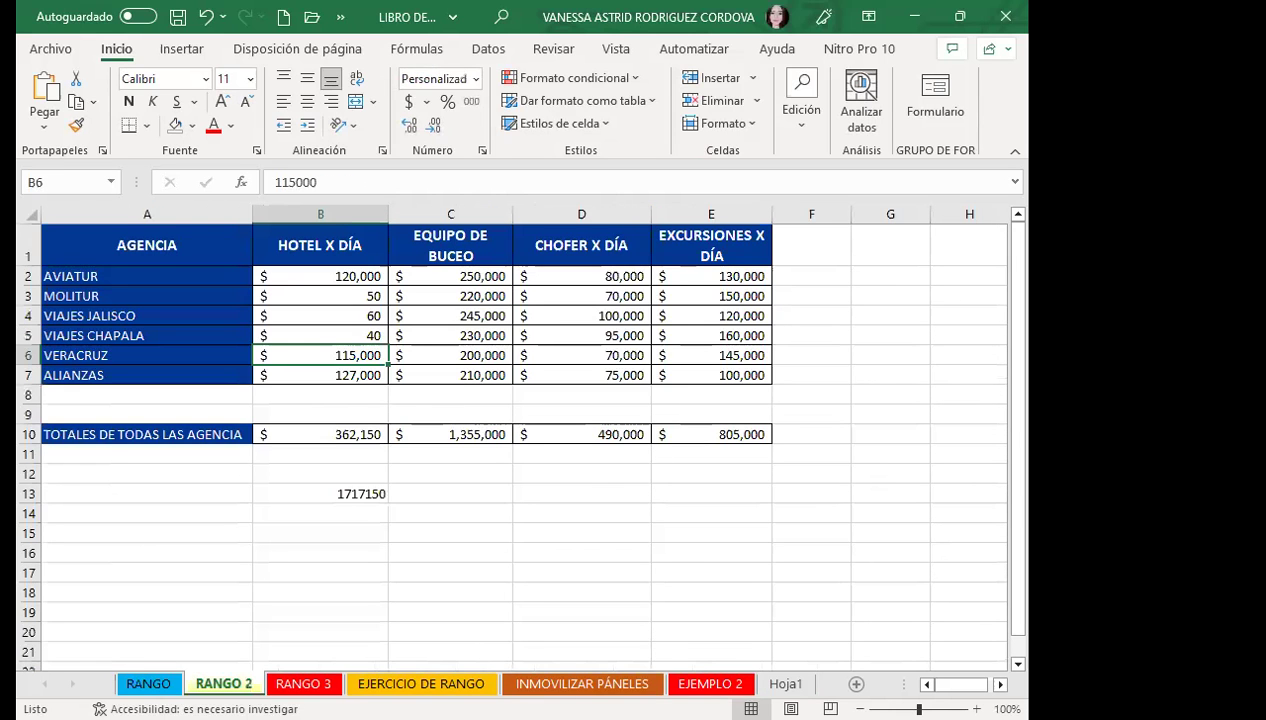
Enter test values 50 in C3 and C4, 30 in E3, 50 in E4, then view Hoja1's $1,425,180.00 total
click(463, 303)
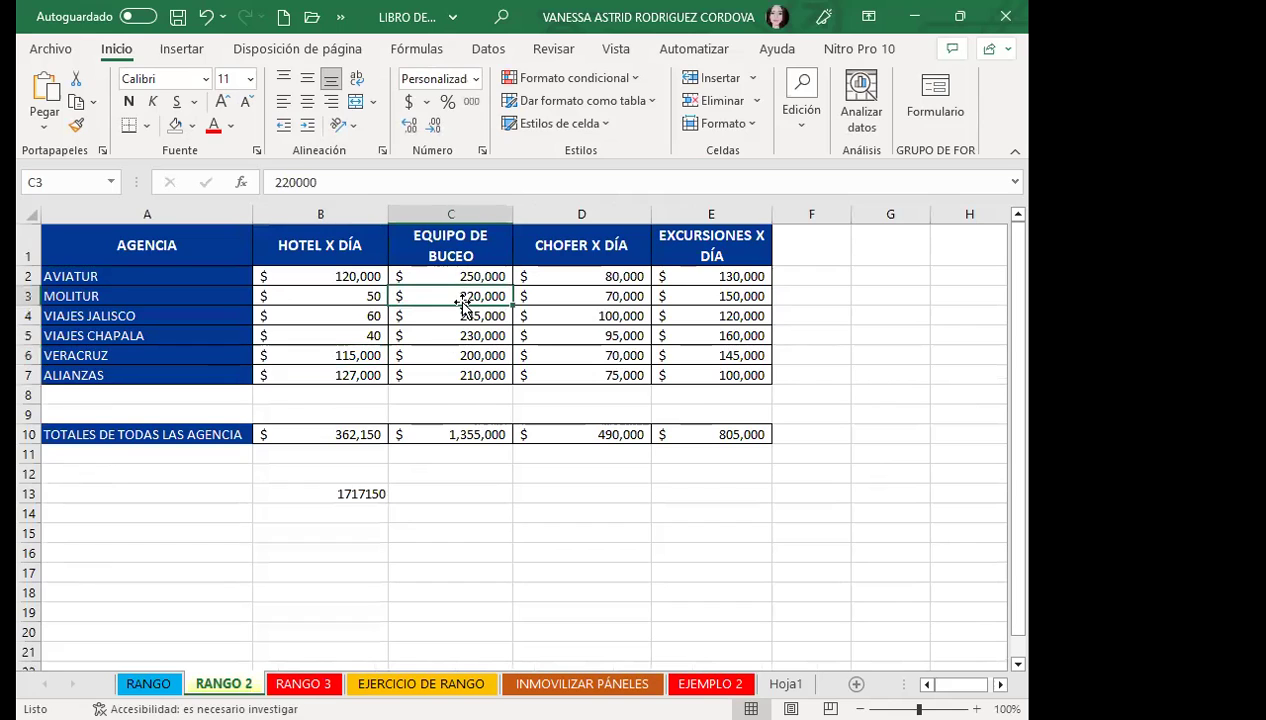
text(50)
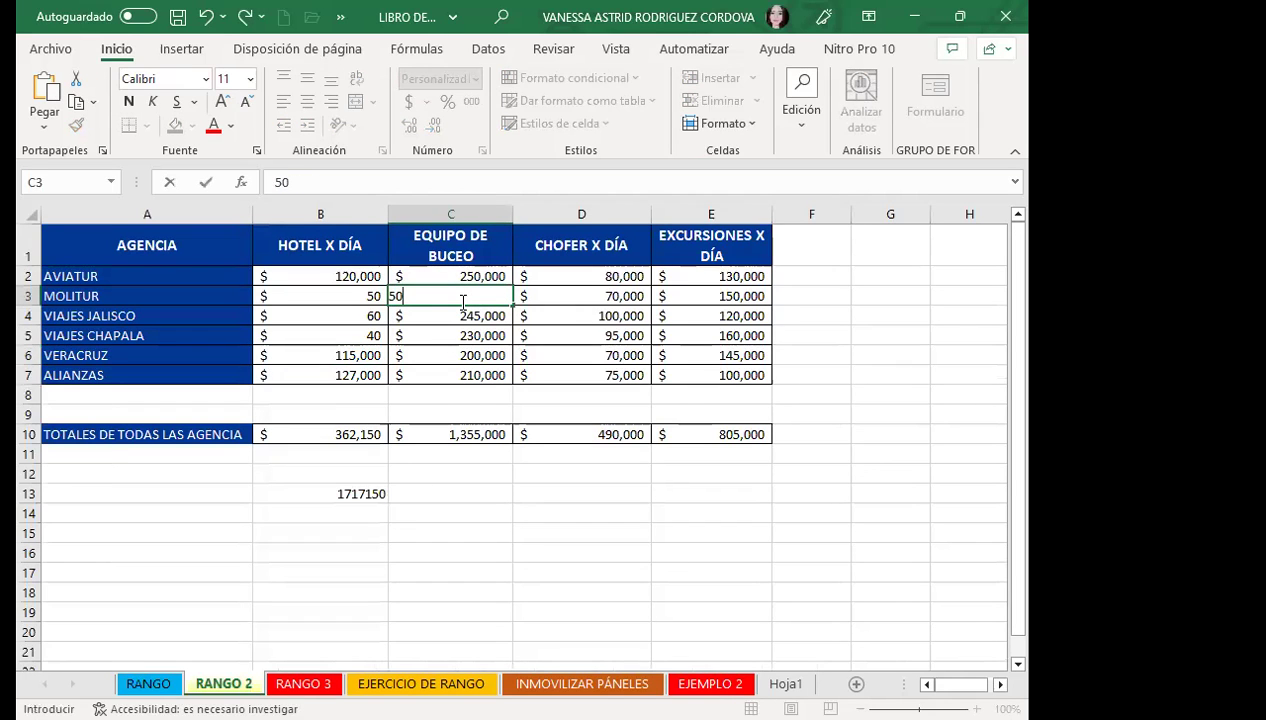
key(Return)
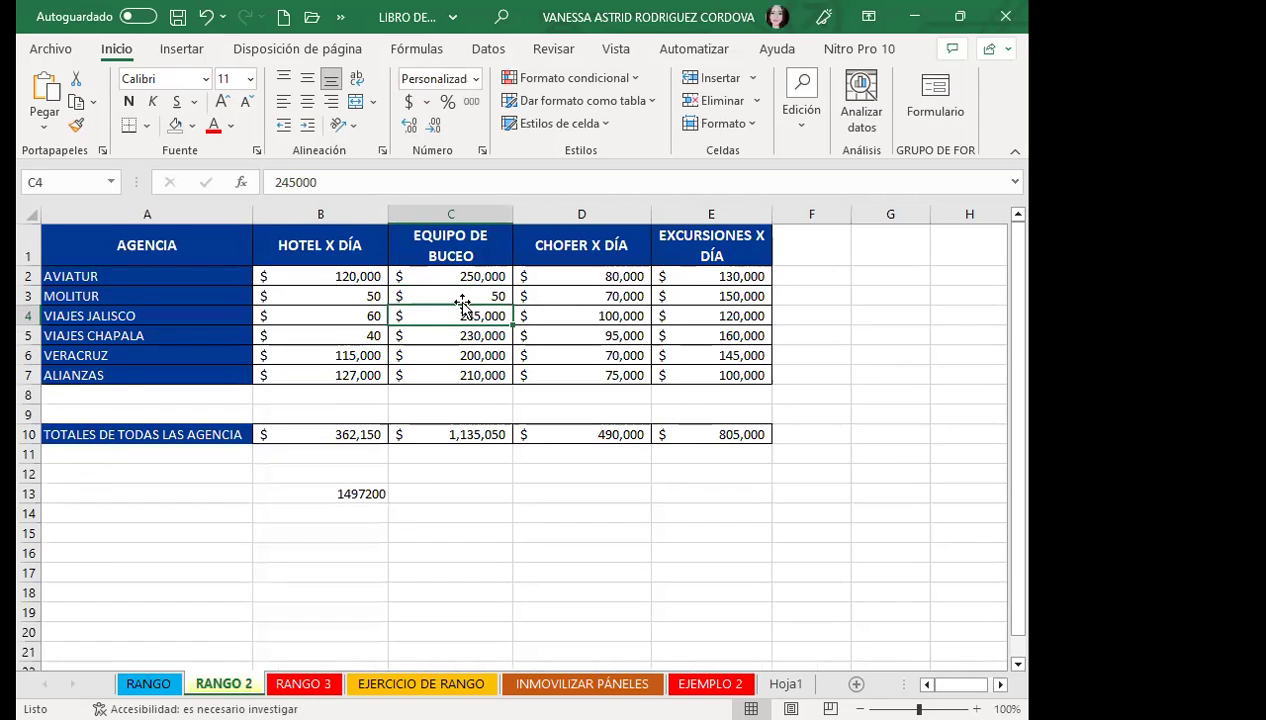
text(50)
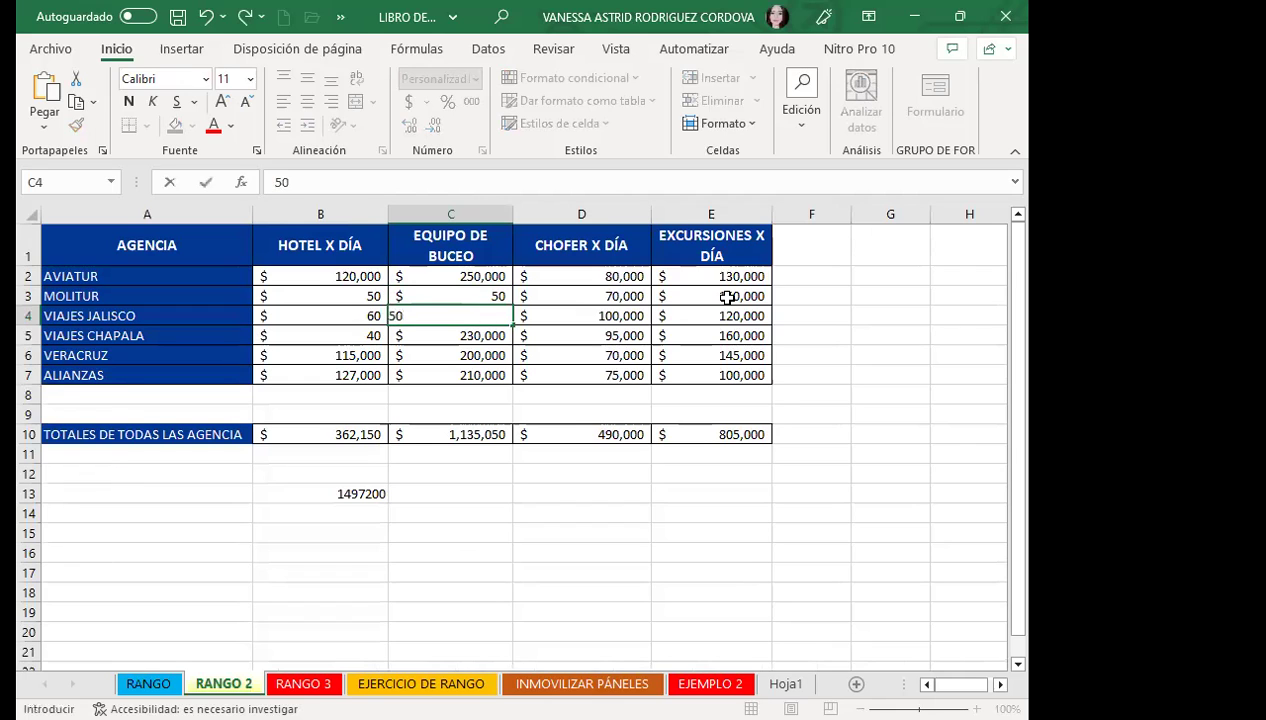
click(727, 296)
text(30)
key(Return)
text(50)
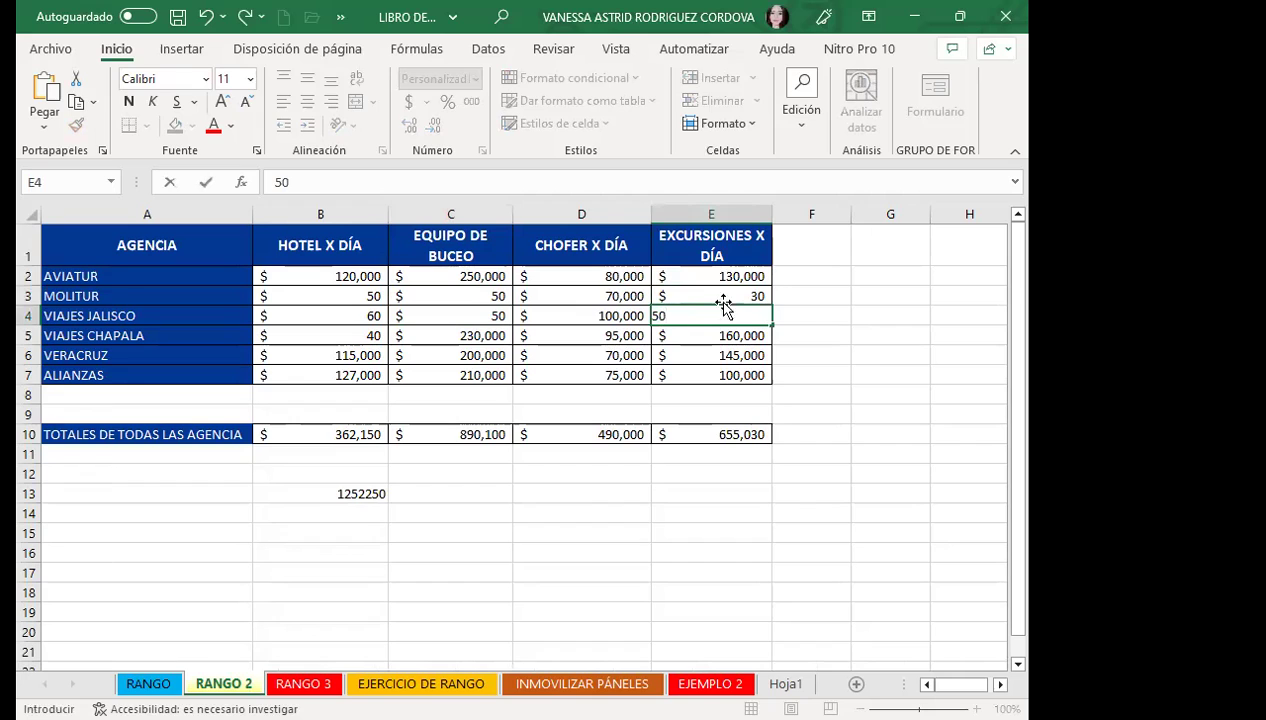
click(574, 508)
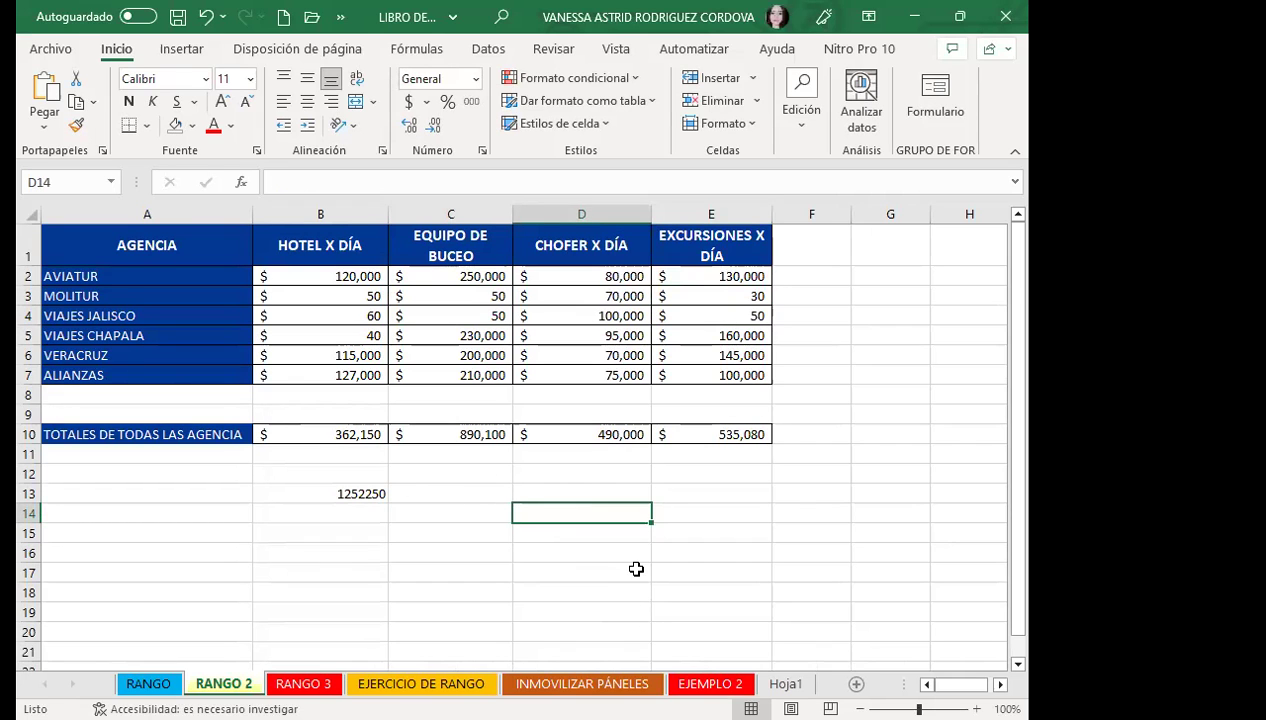
click(760, 528)
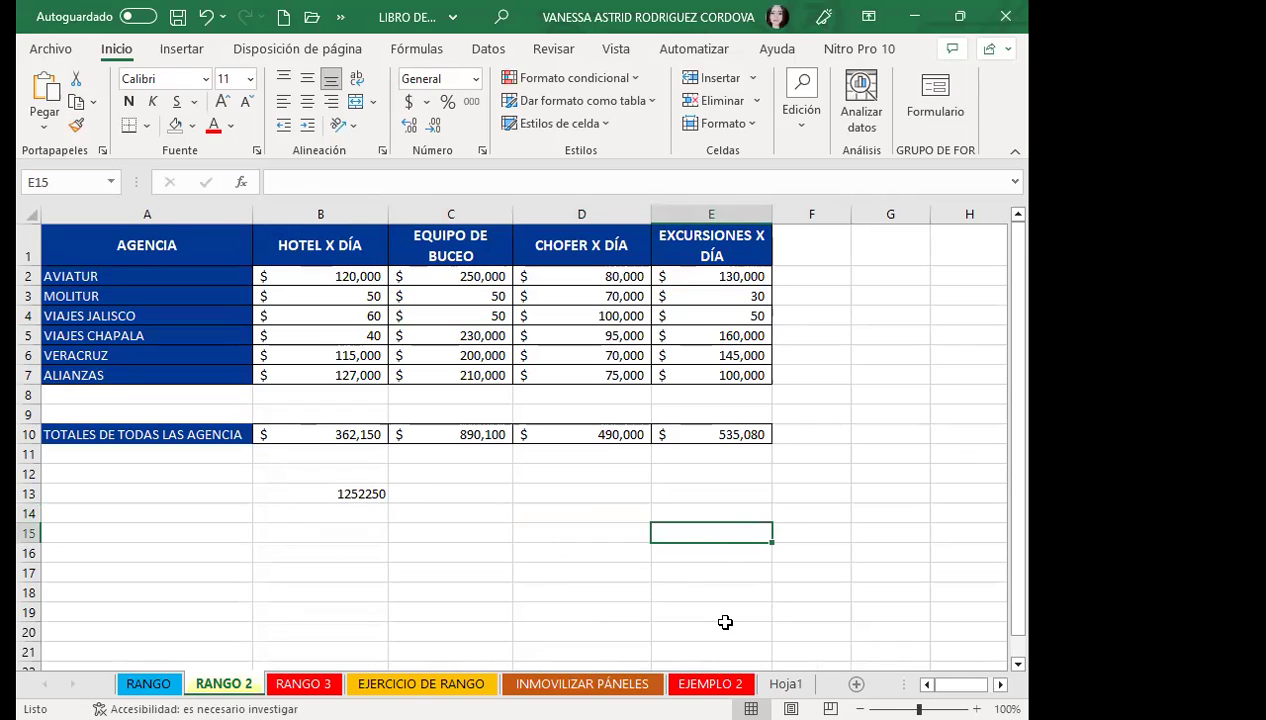
click(580, 572)
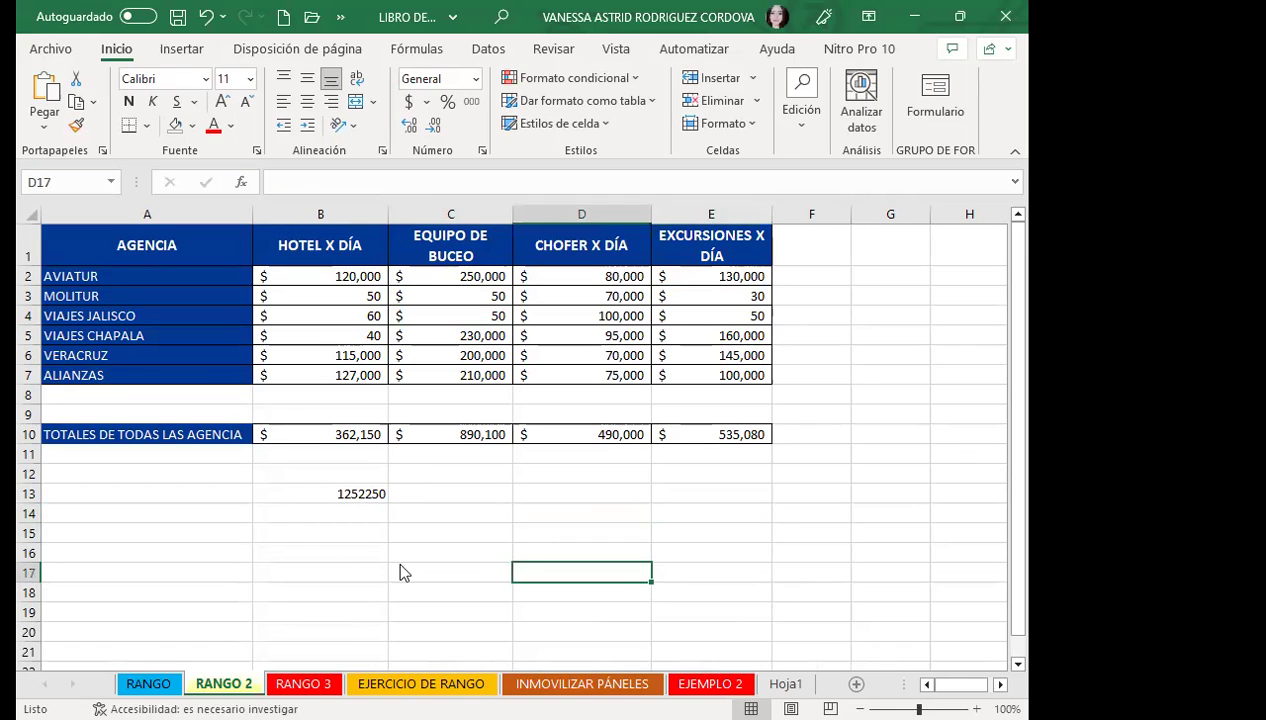
click(785, 683)
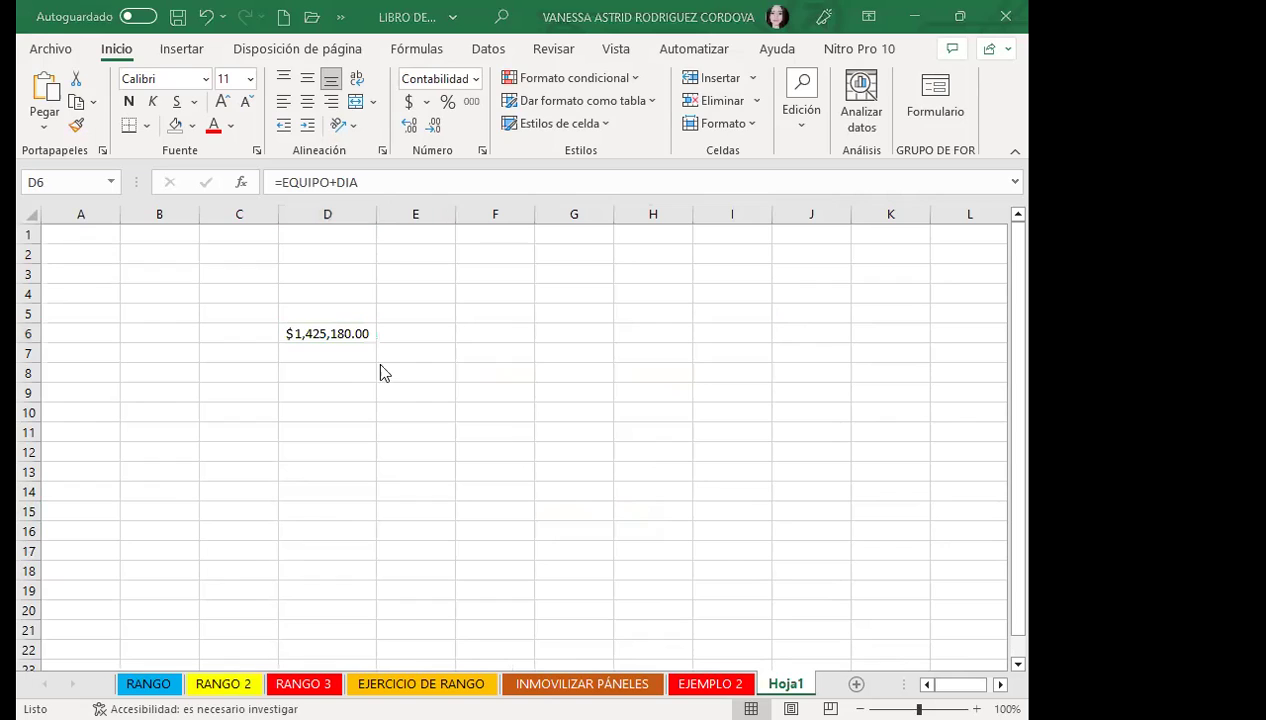
click(344, 332)
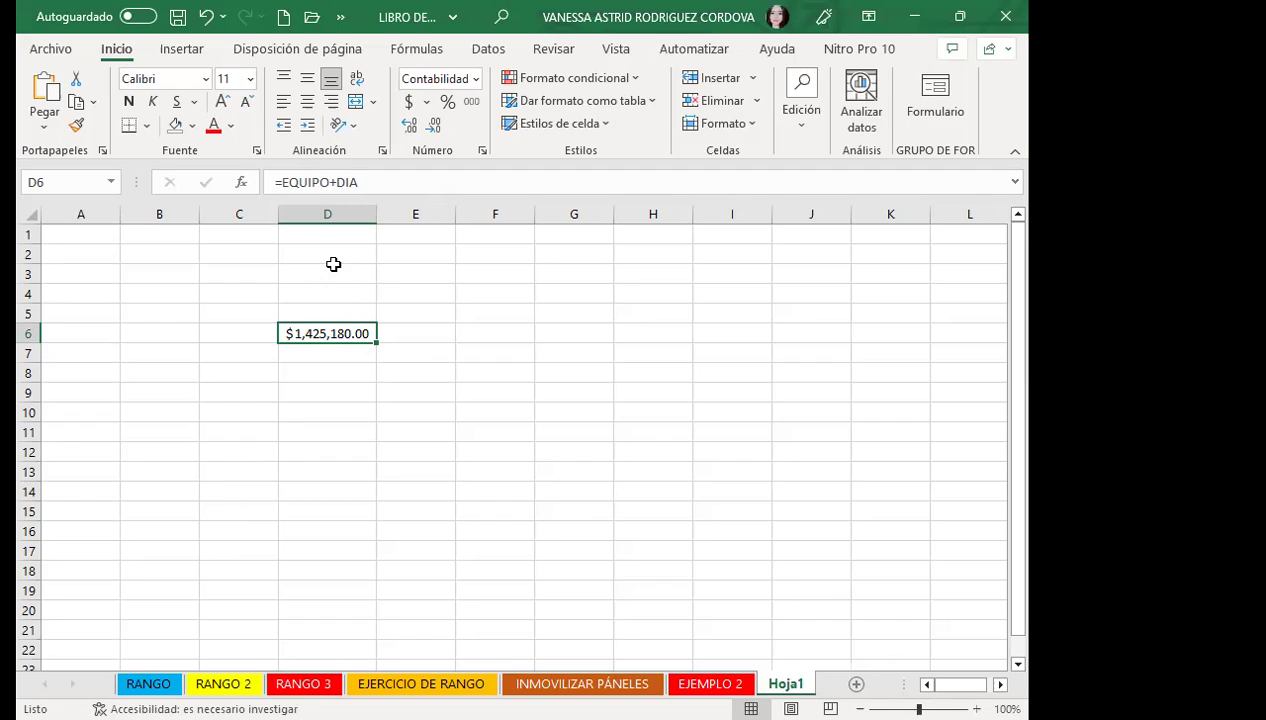
drag(336, 252, 337, 266)
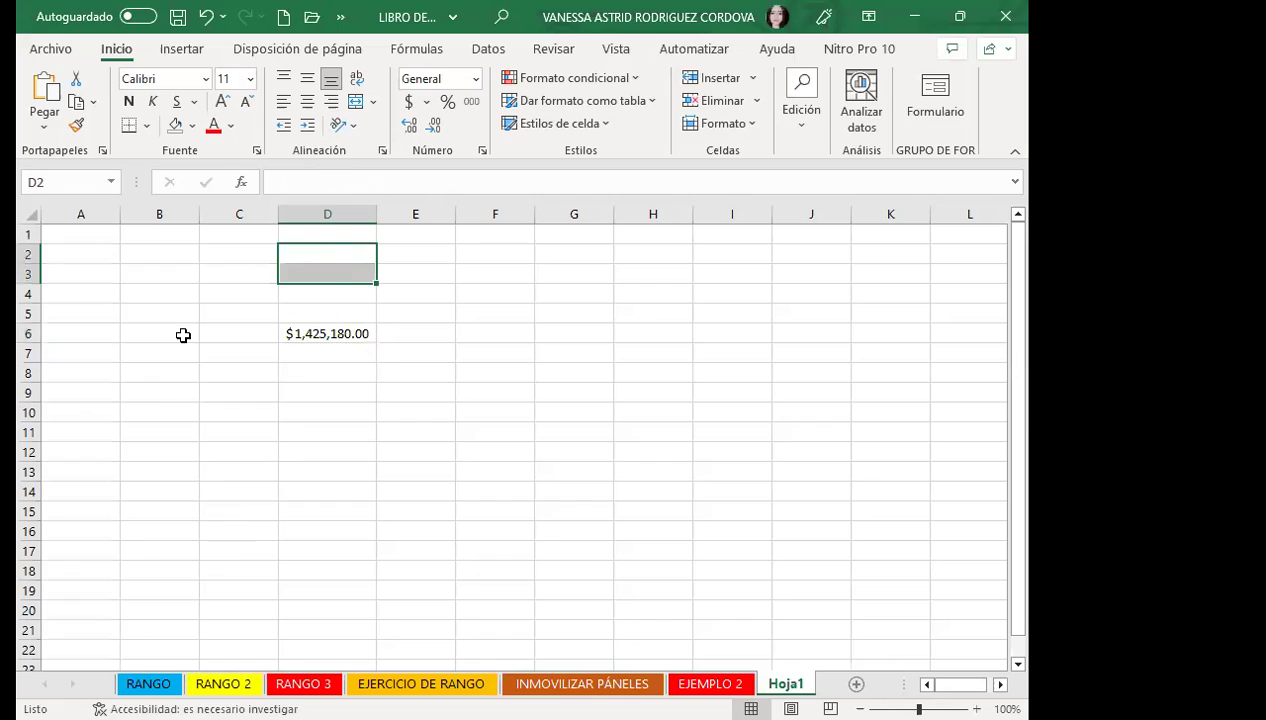
click(355, 340)
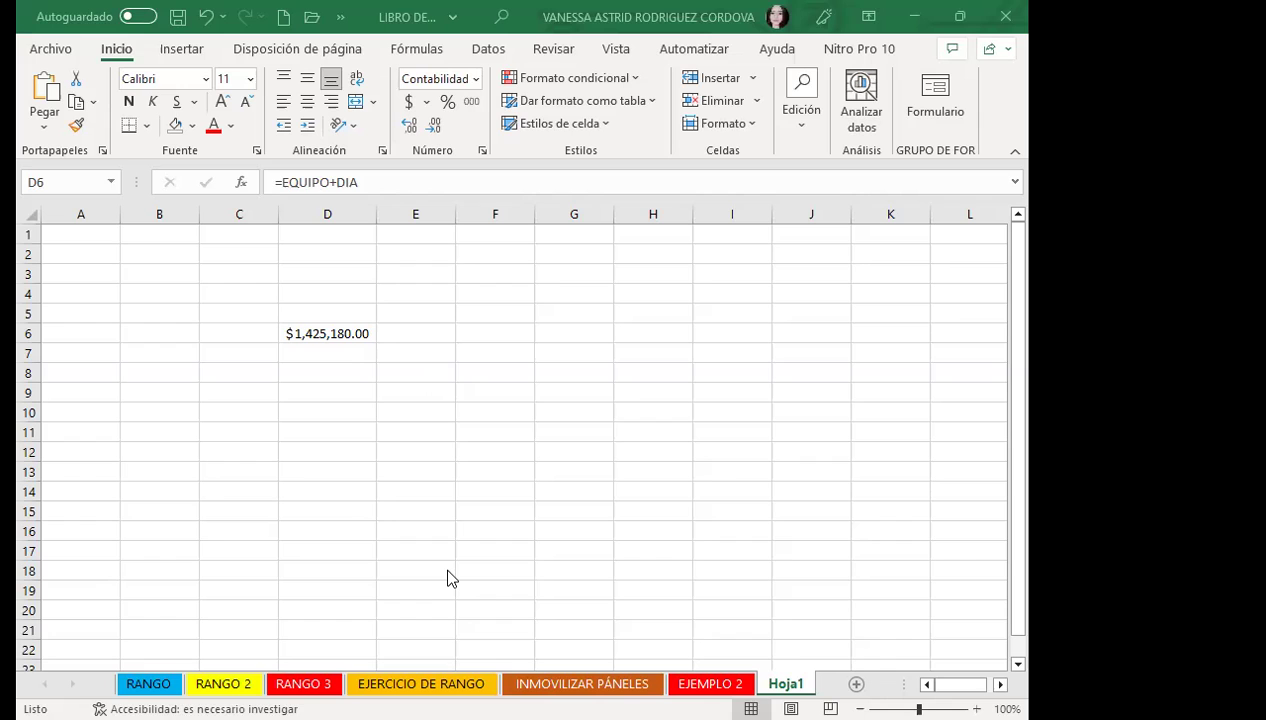
Undo the RANGO 2 test edits, redoing once to keep D6's accounting format
click(349, 333)
click(223, 683)
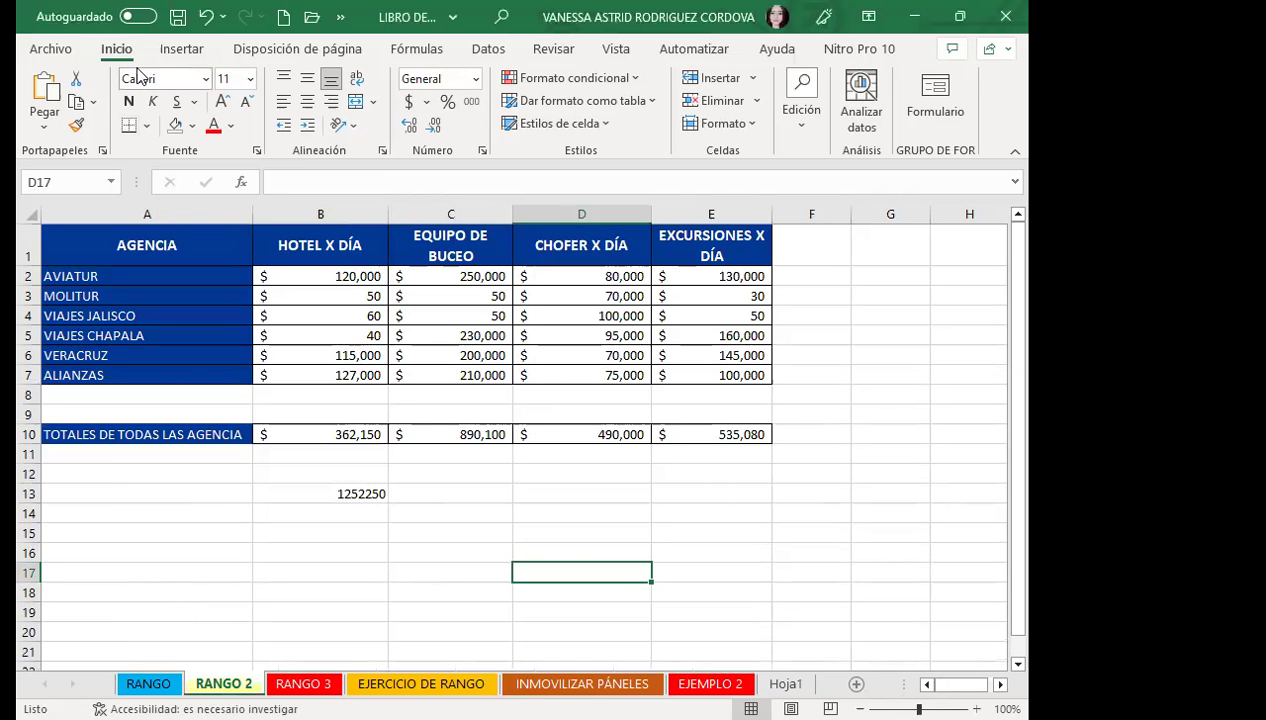
click(205, 16)
click(205, 16)
click(205, 16)
click(205, 16)
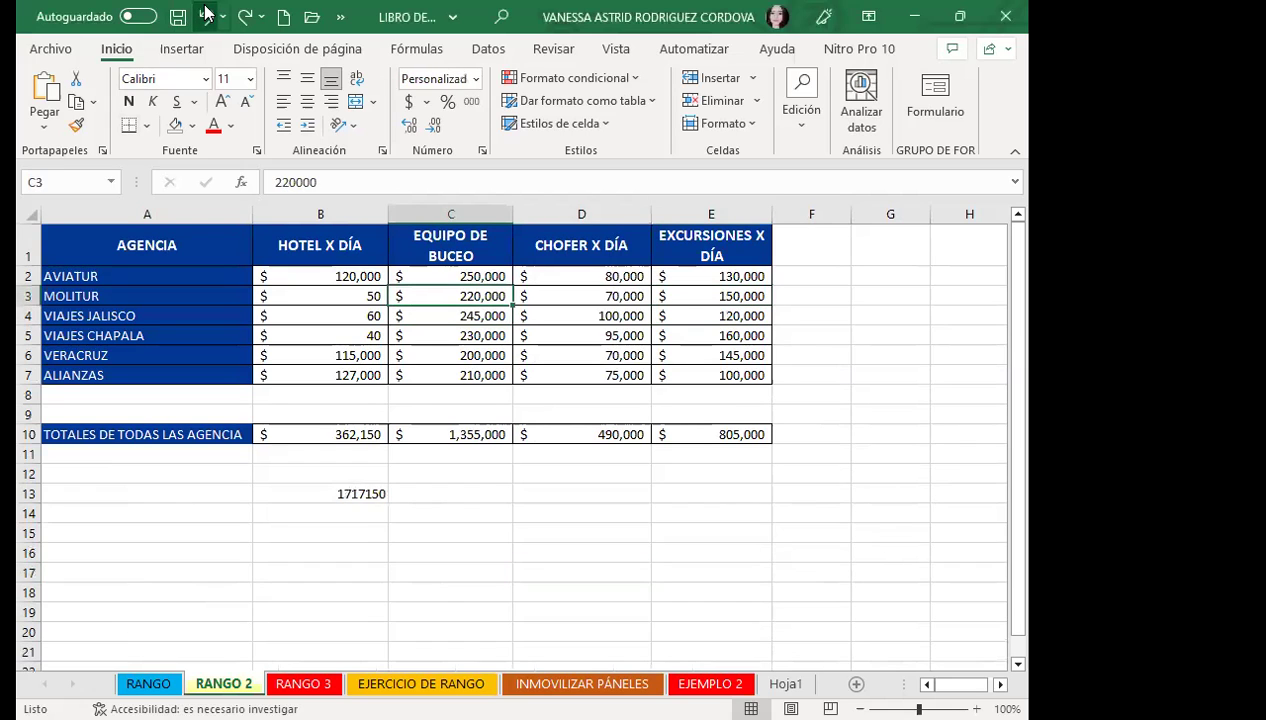
click(205, 16)
click(205, 16)
click(205, 16)
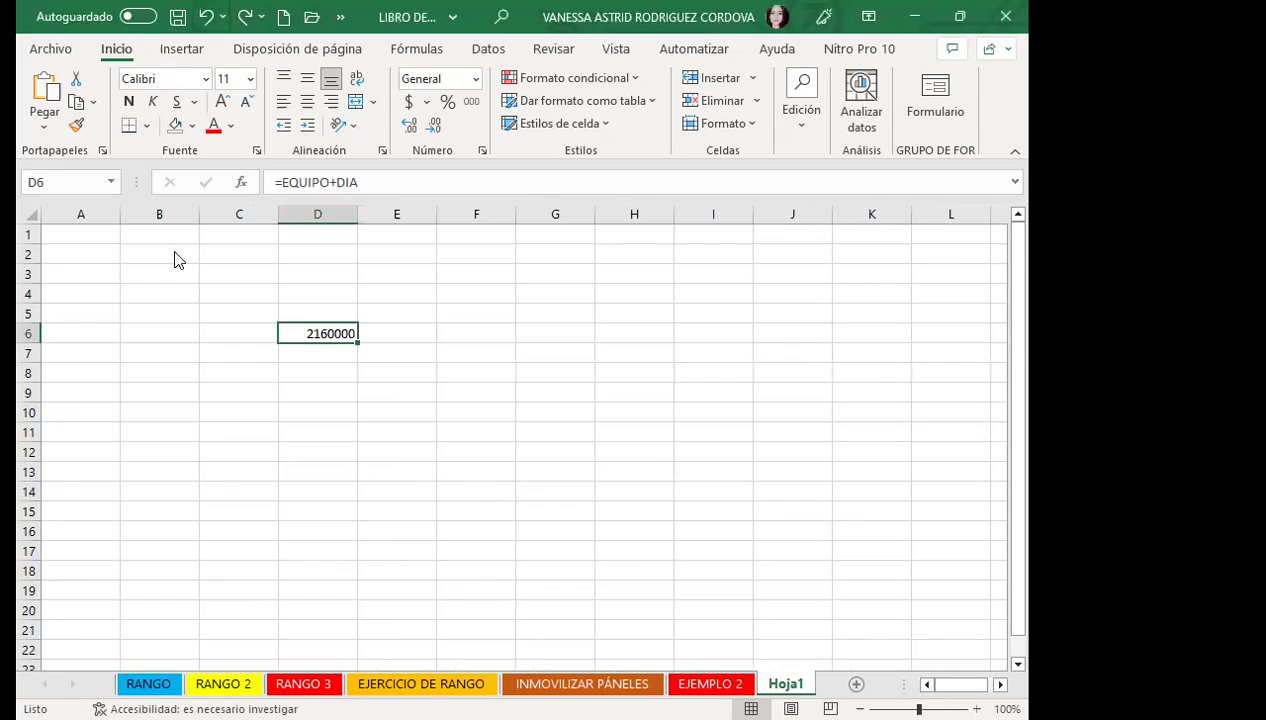
click(244, 16)
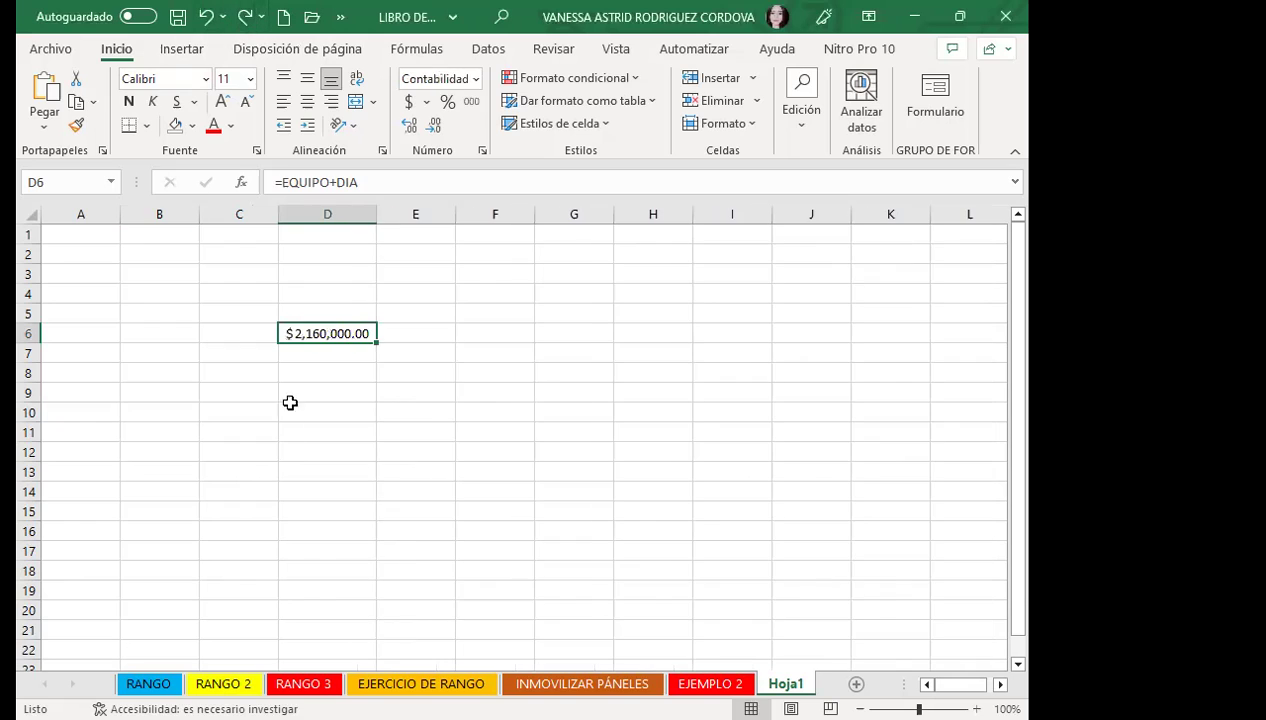
key(Down)
key(Down)
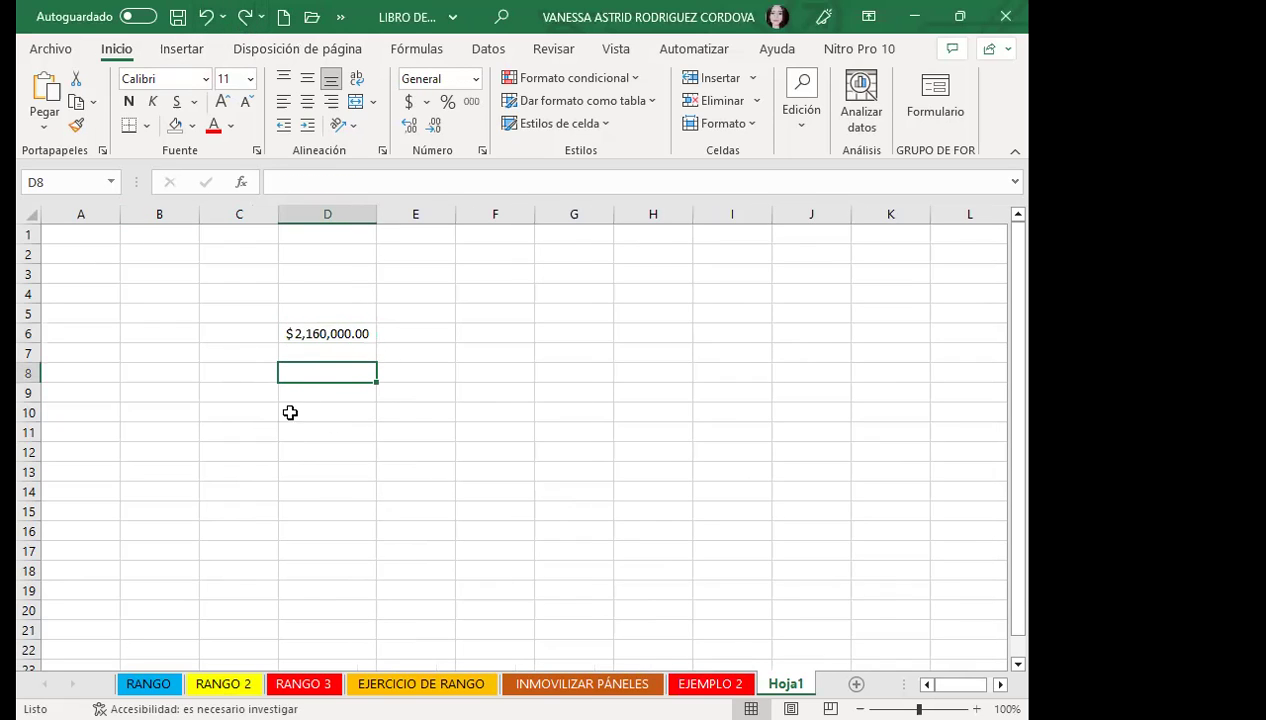
click(319, 337)
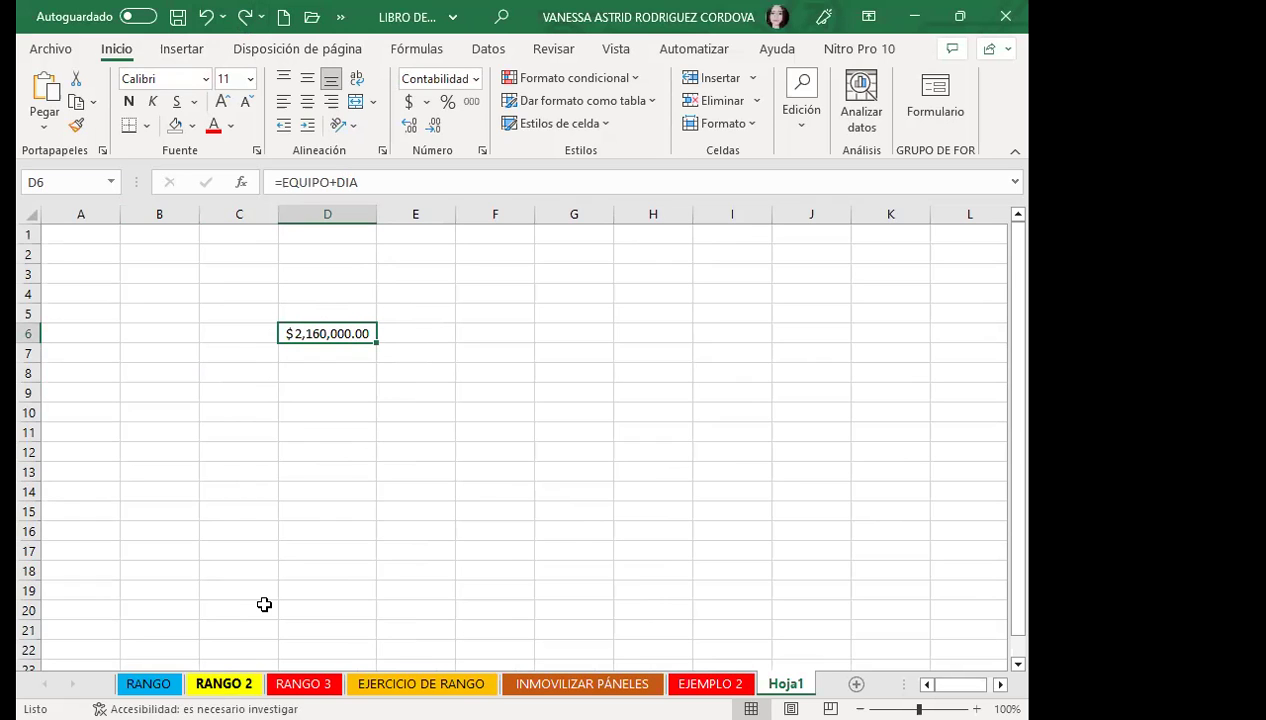
Review the C10, D10 and E10 SUMA formulas, then reselect Hoja1's restored D6 total
key(ctrl+Page_Up)
key(ctrl+Page_Up)
key(ctrl+Page_Up)
click(491, 514)
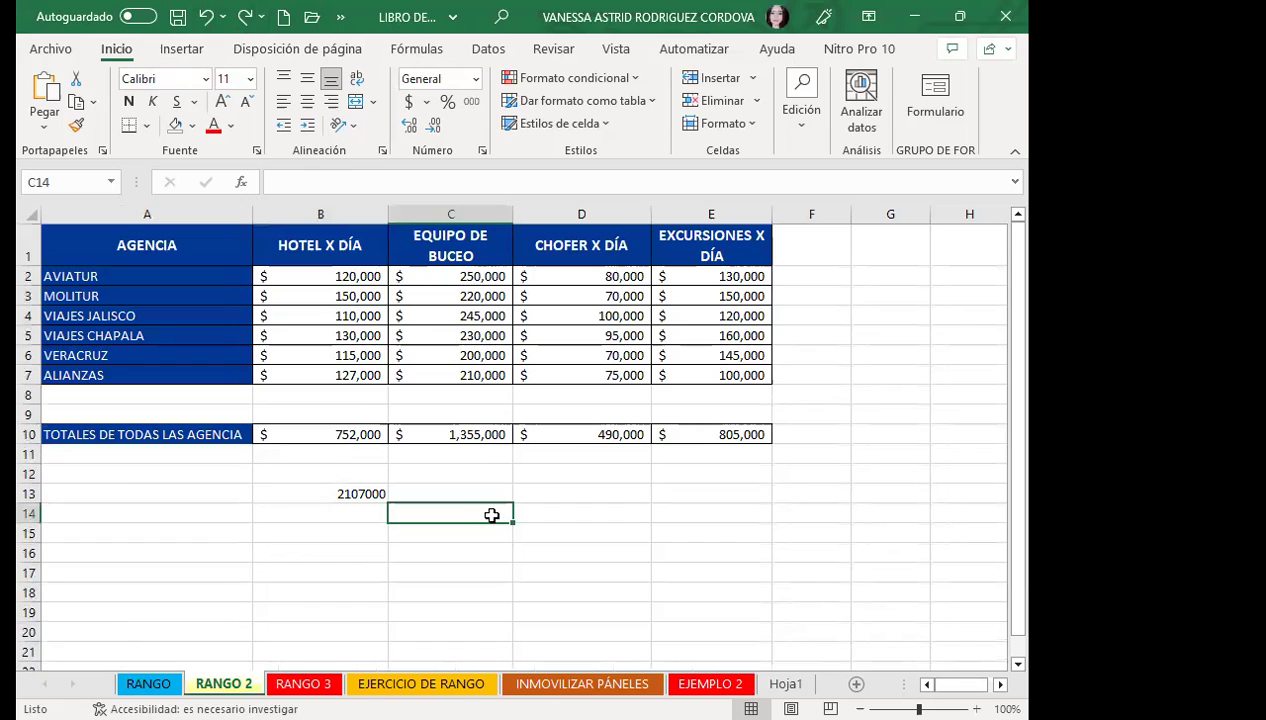
click(452, 436)
click(580, 434)
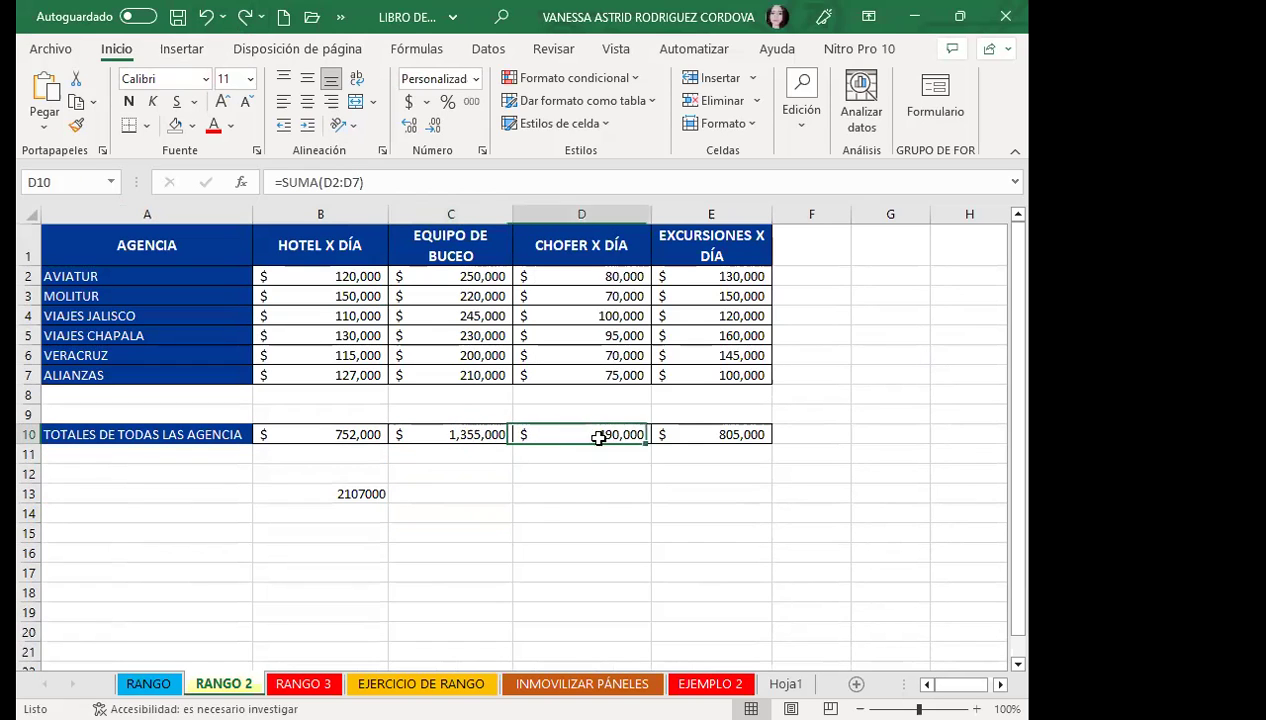
click(676, 433)
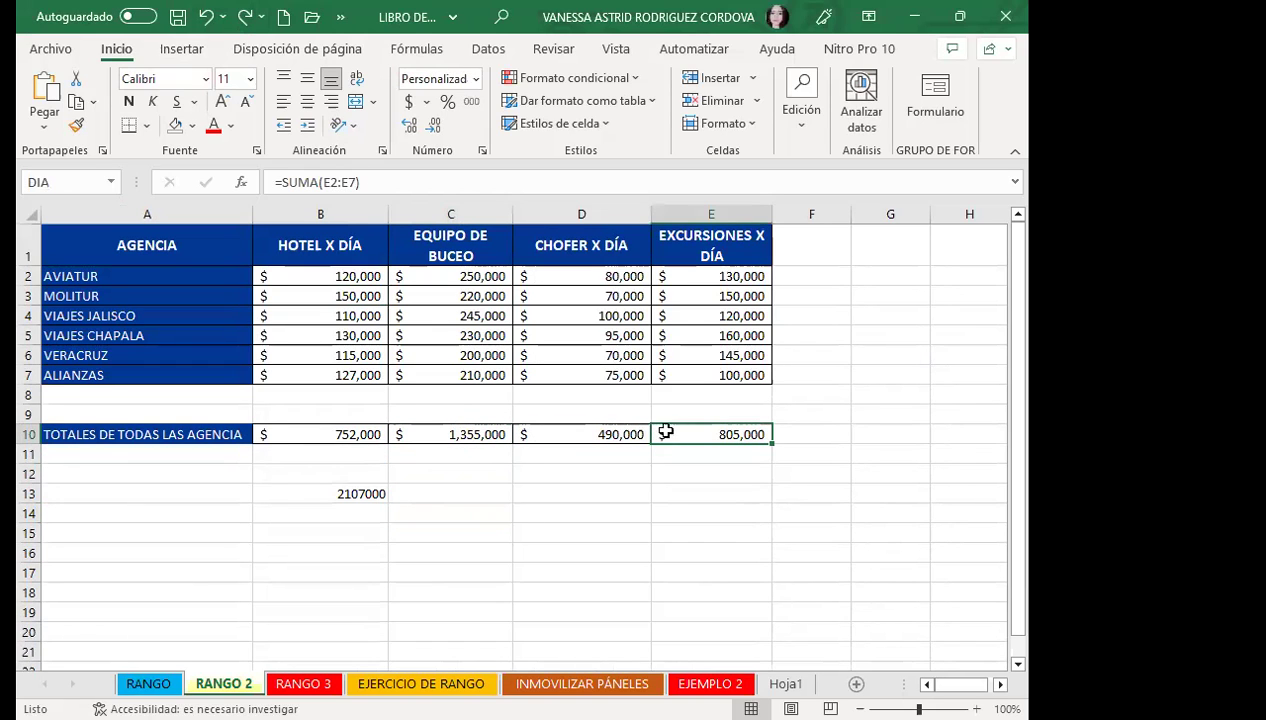
key(ctrl+Page_Down)
key(ctrl+Page_Down)
key(ctrl+Page_Down)
click(385, 452)
click(345, 340)
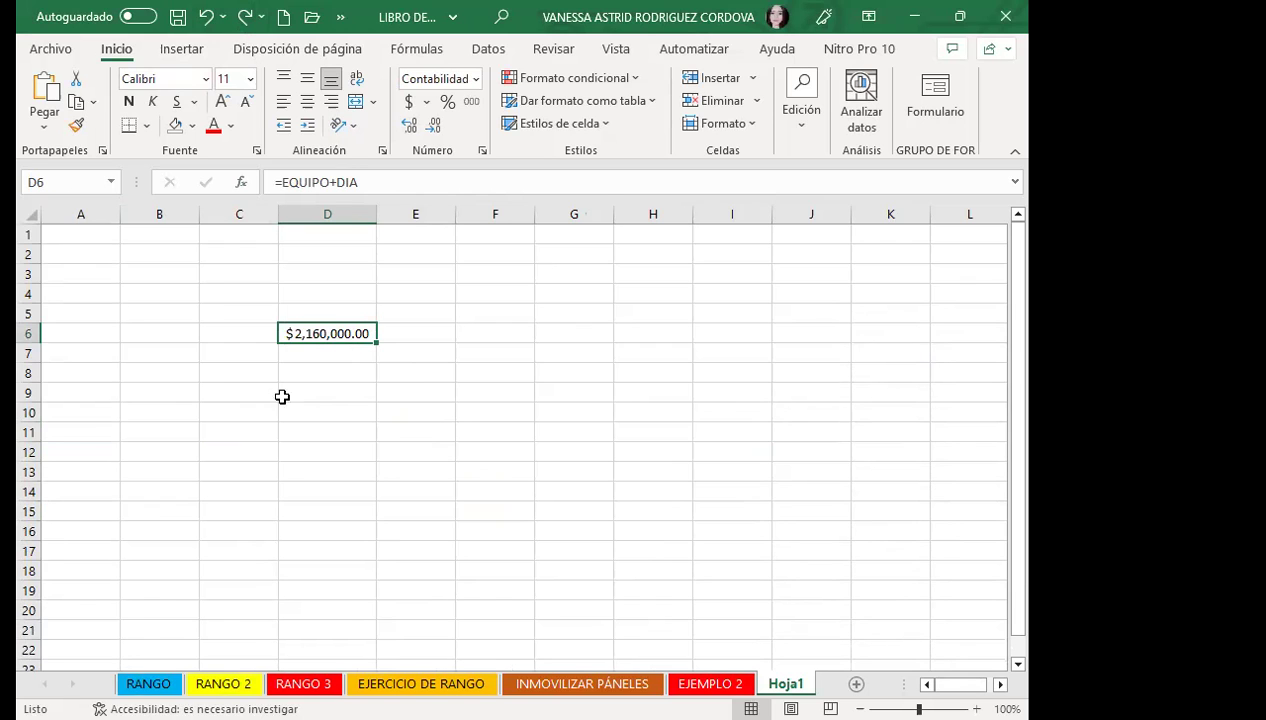
Switch back and forth between RANGO 2 and Hoja1, selecting B5 and other cells
click(223, 683)
click(356, 452)
click(333, 335)
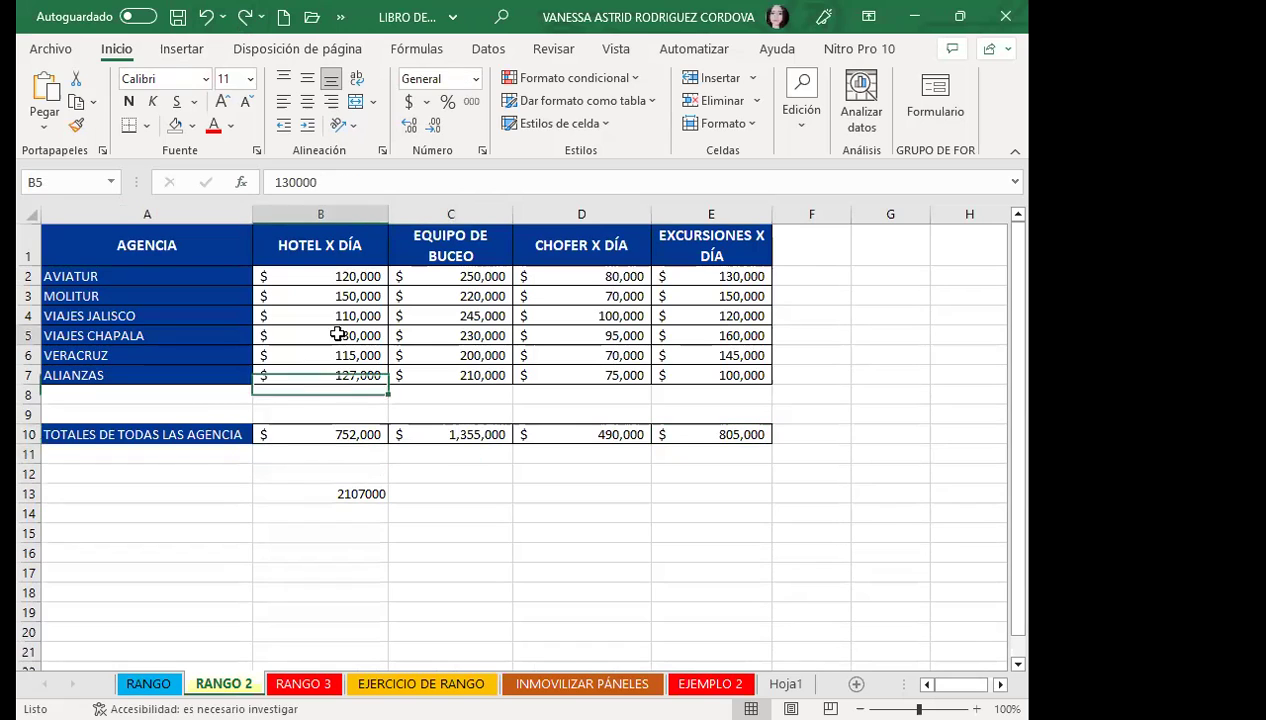
key(ctrl+Page_Down)
key(ctrl+Page_Down)
key(ctrl+Page_Down)
click(374, 414)
click(342, 350)
key(ctrl+Page_Up)
key(ctrl+Page_Up)
key(ctrl+Page_Up)
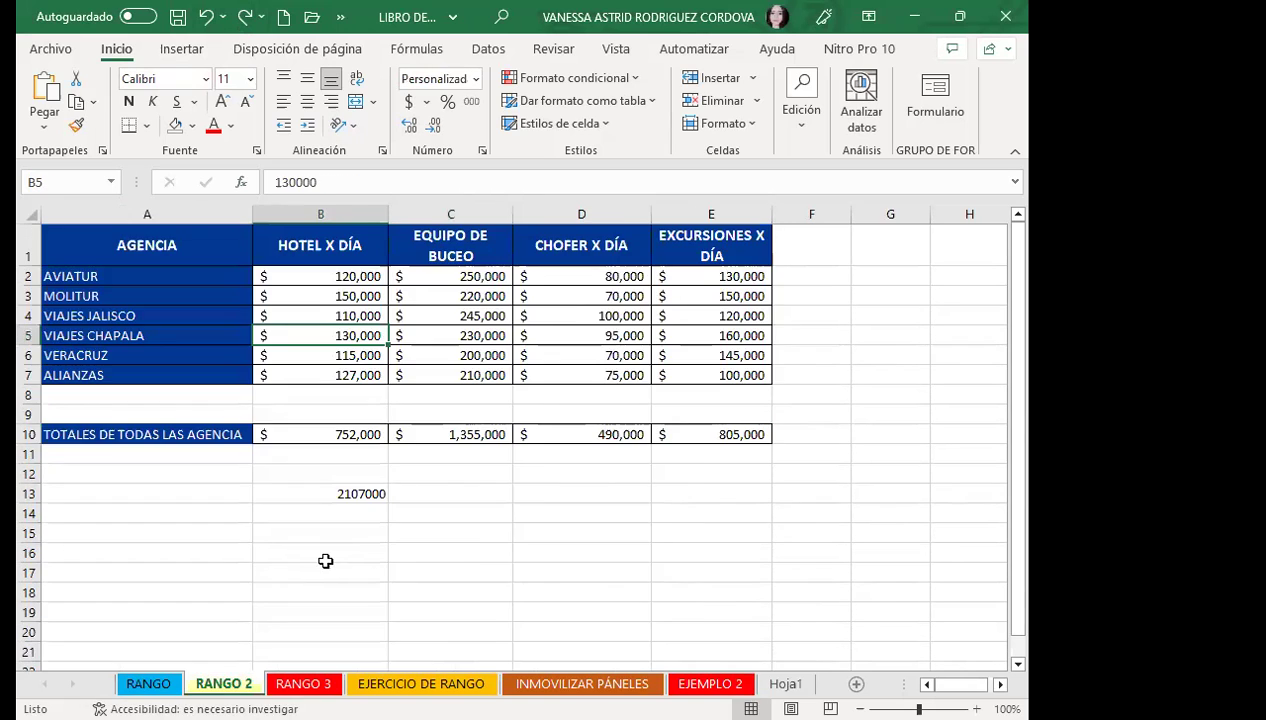
click(456, 529)
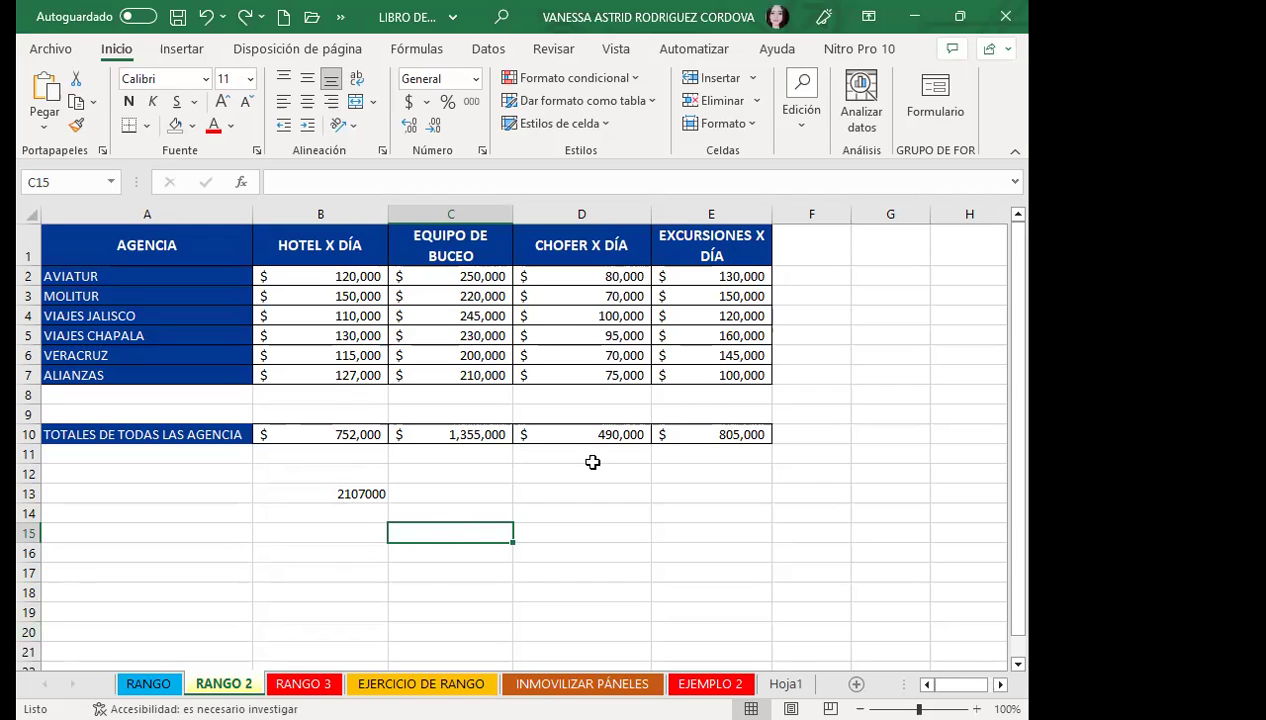
click(664, 409)
click(539, 513)
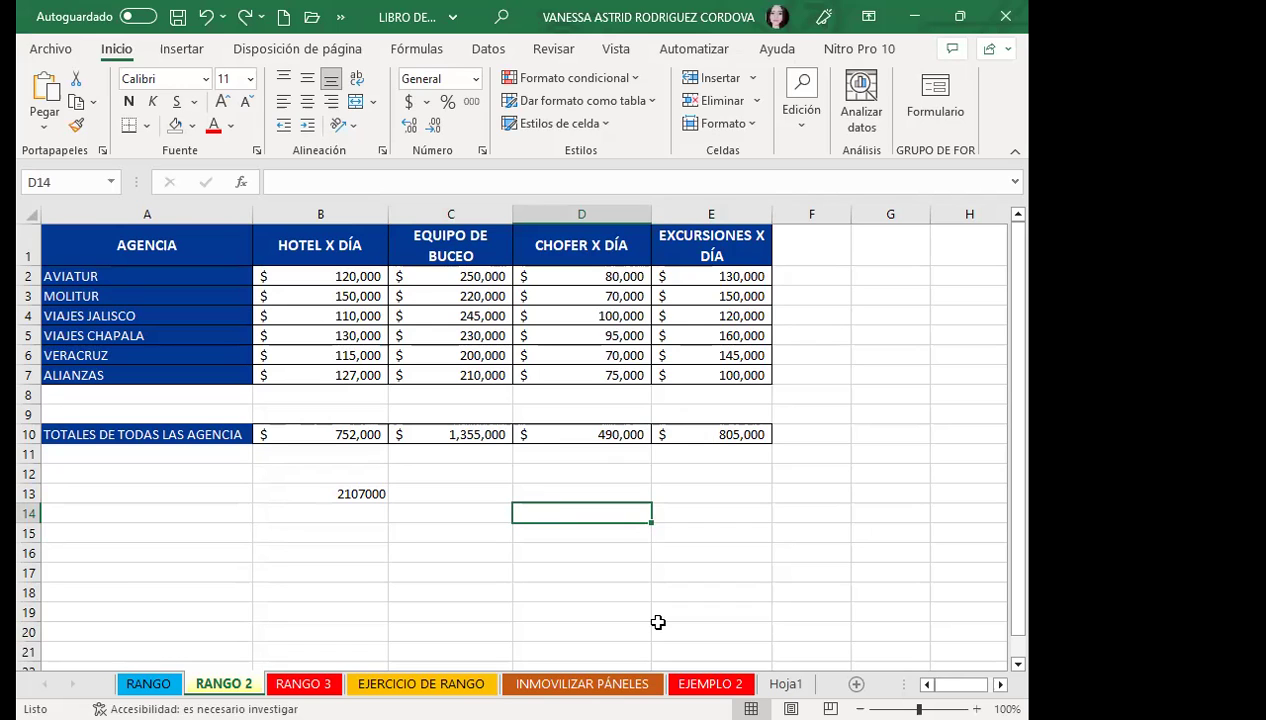
Review Hoja1's D6 formula, then inspect the B10, C10 and D10 totals on RANGO 2
click(786, 683)
click(400, 387)
click(354, 332)
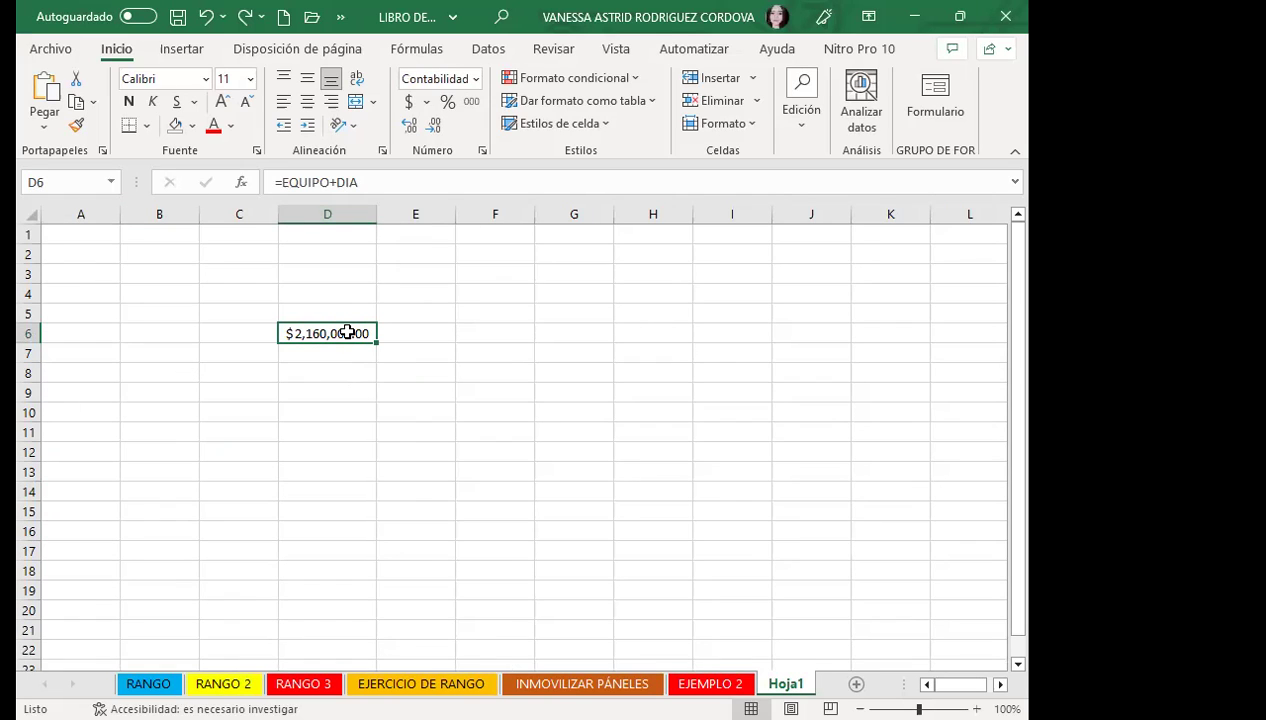
click(487, 330)
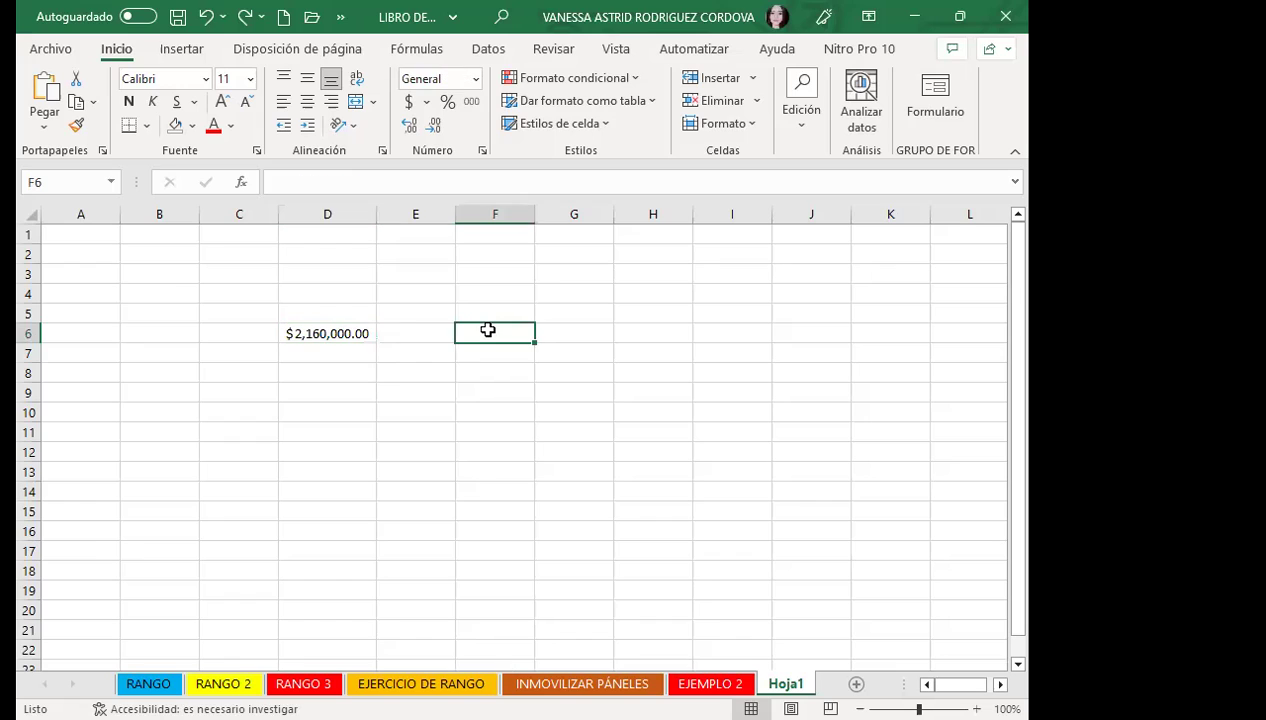
click(338, 333)
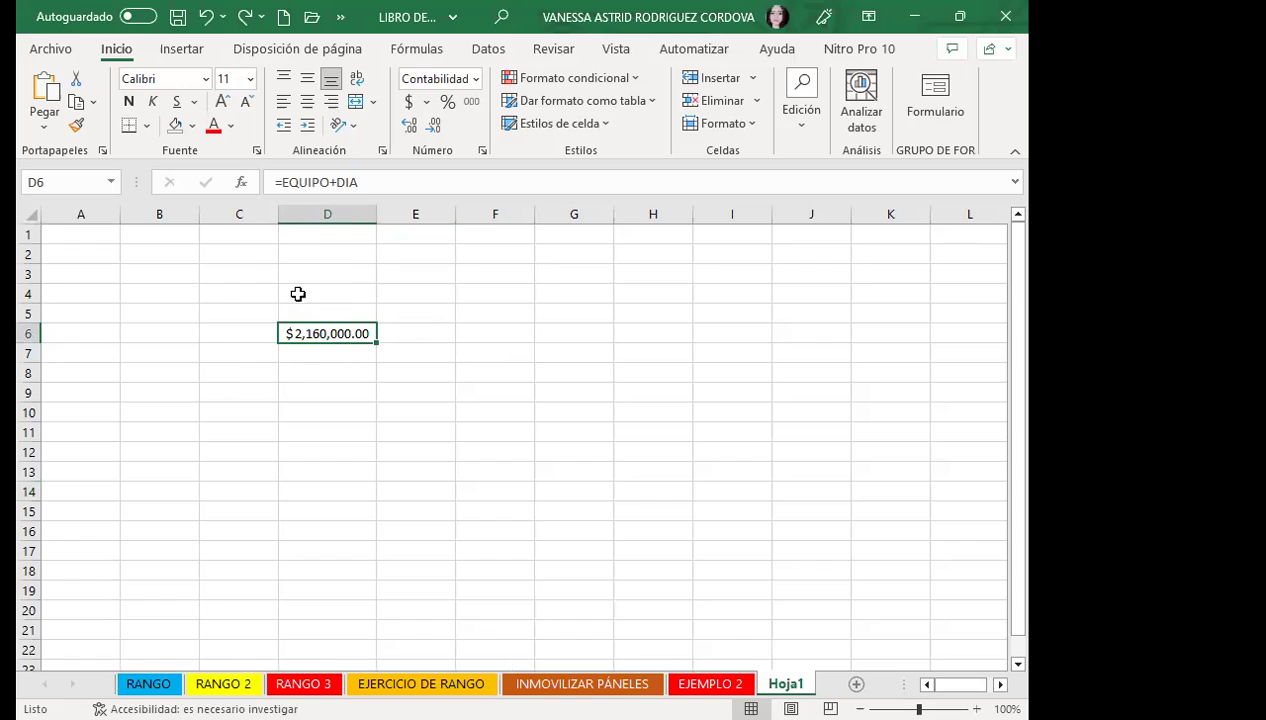
click(445, 375)
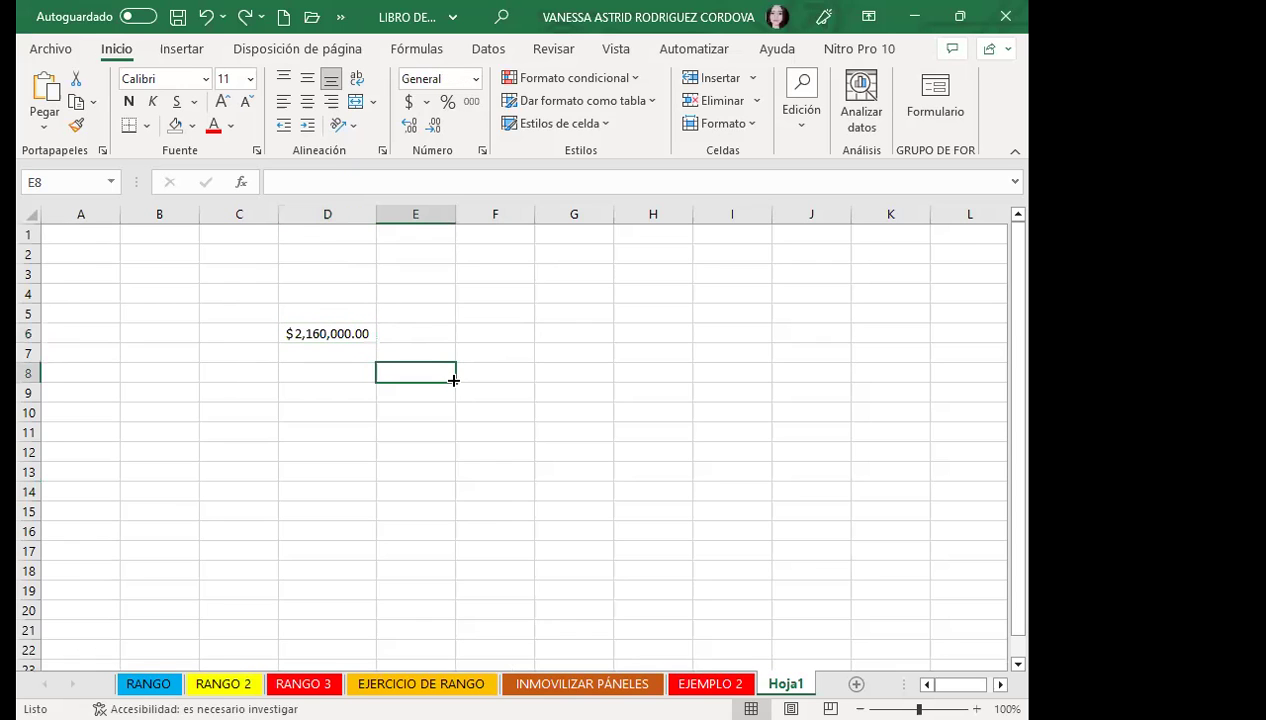
click(223, 683)
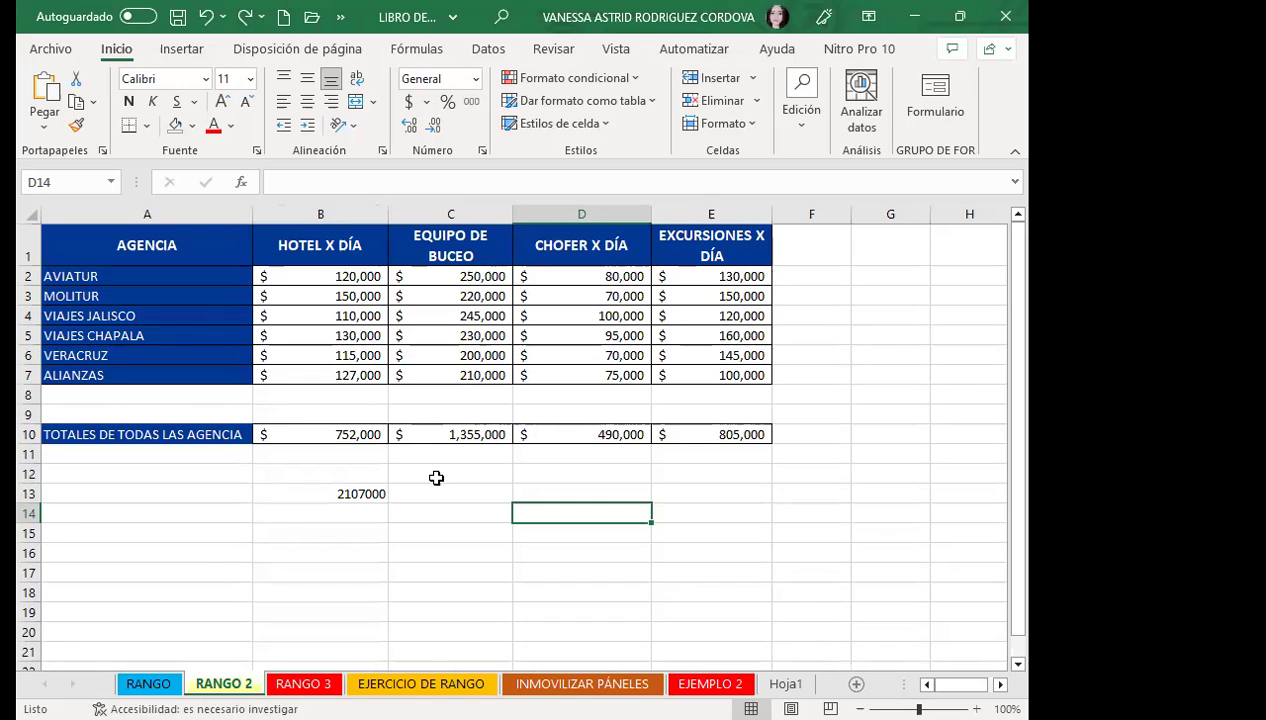
click(350, 434)
click(468, 440)
click(610, 438)
Enter =DIA in Hoja1 cell D10 so it shows the excursions total 805000
click(692, 447)
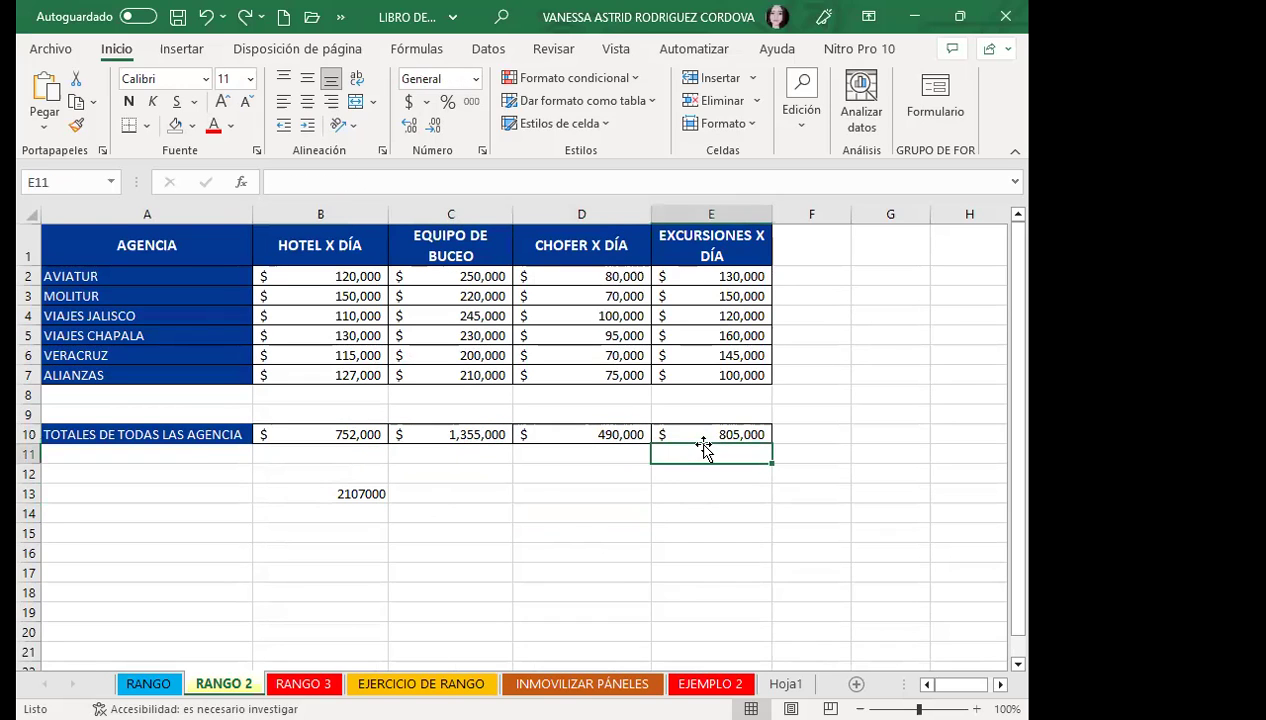
click(703, 437)
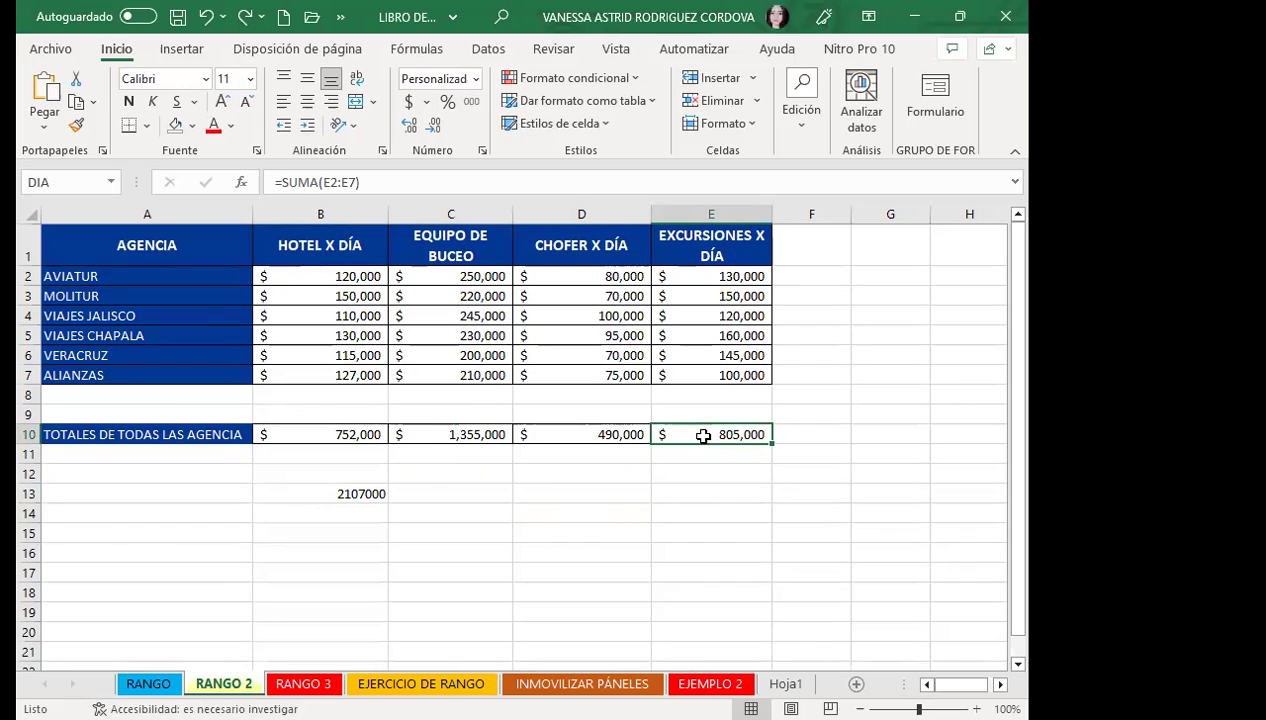
click(786, 683)
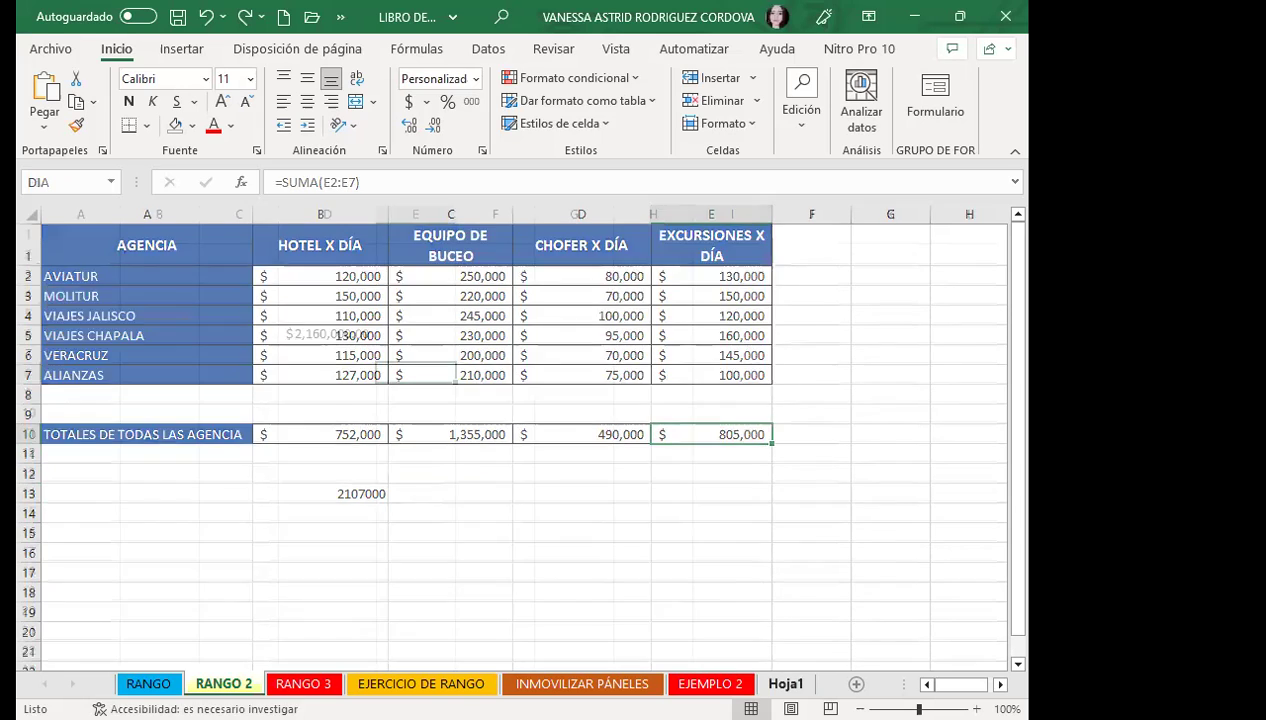
click(323, 407)
text(?)
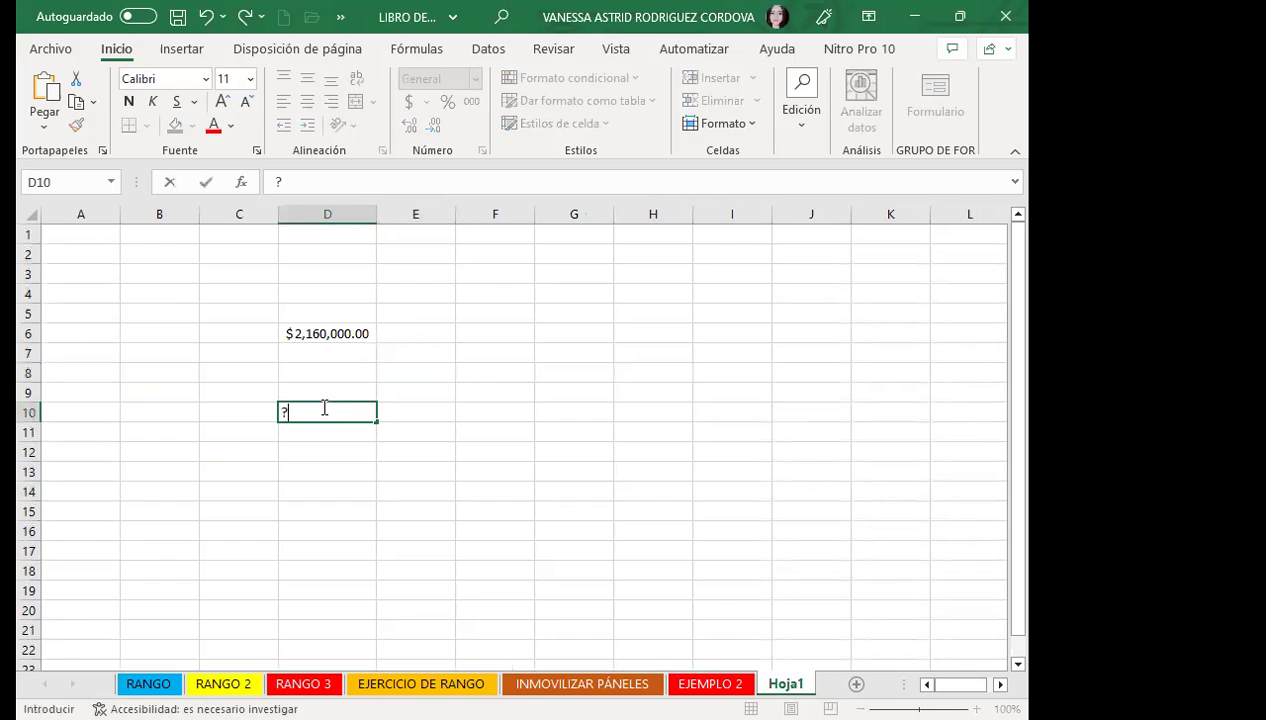
key(BackSpace)
text(=)
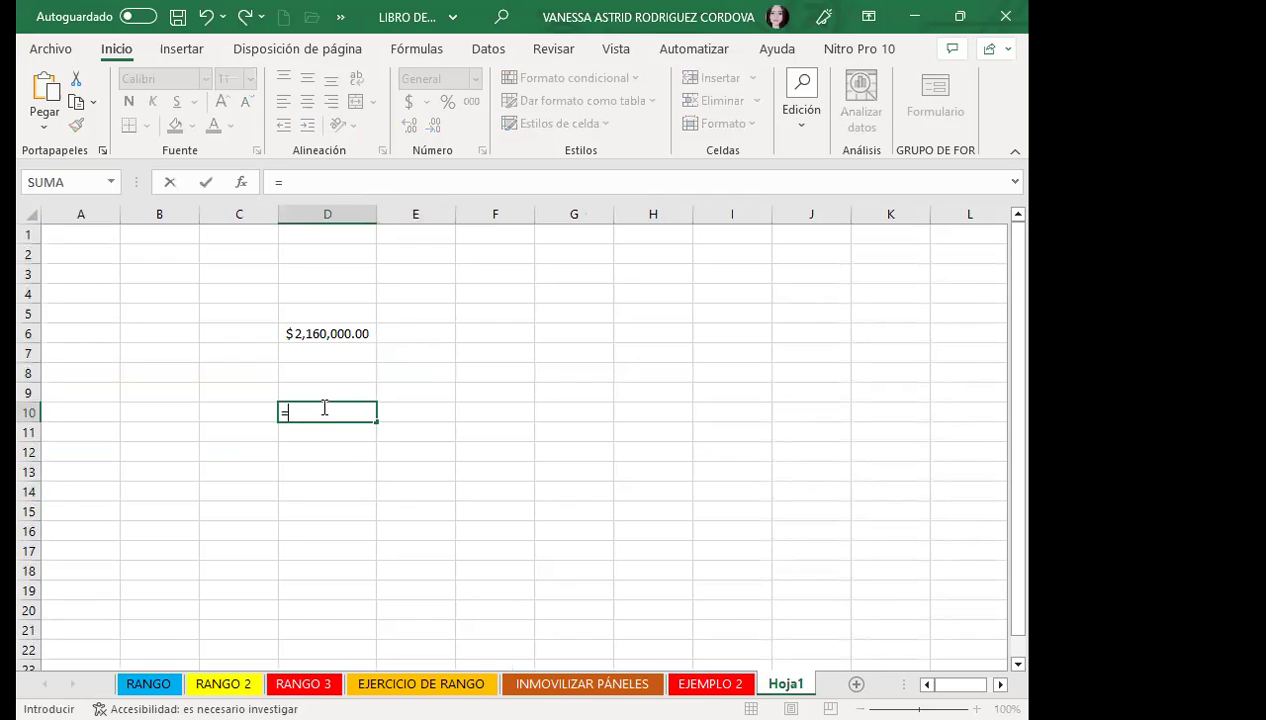
text(DIA)
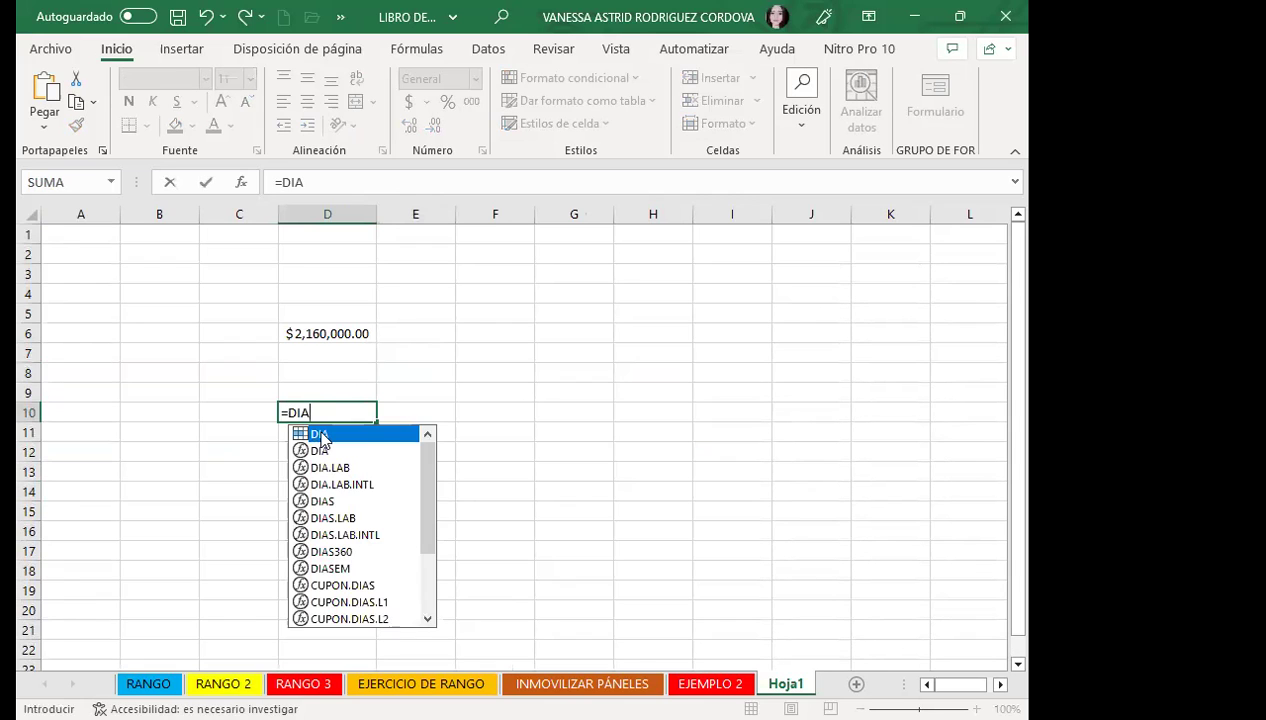
double_click(321, 434)
key(Return)
click(308, 414)
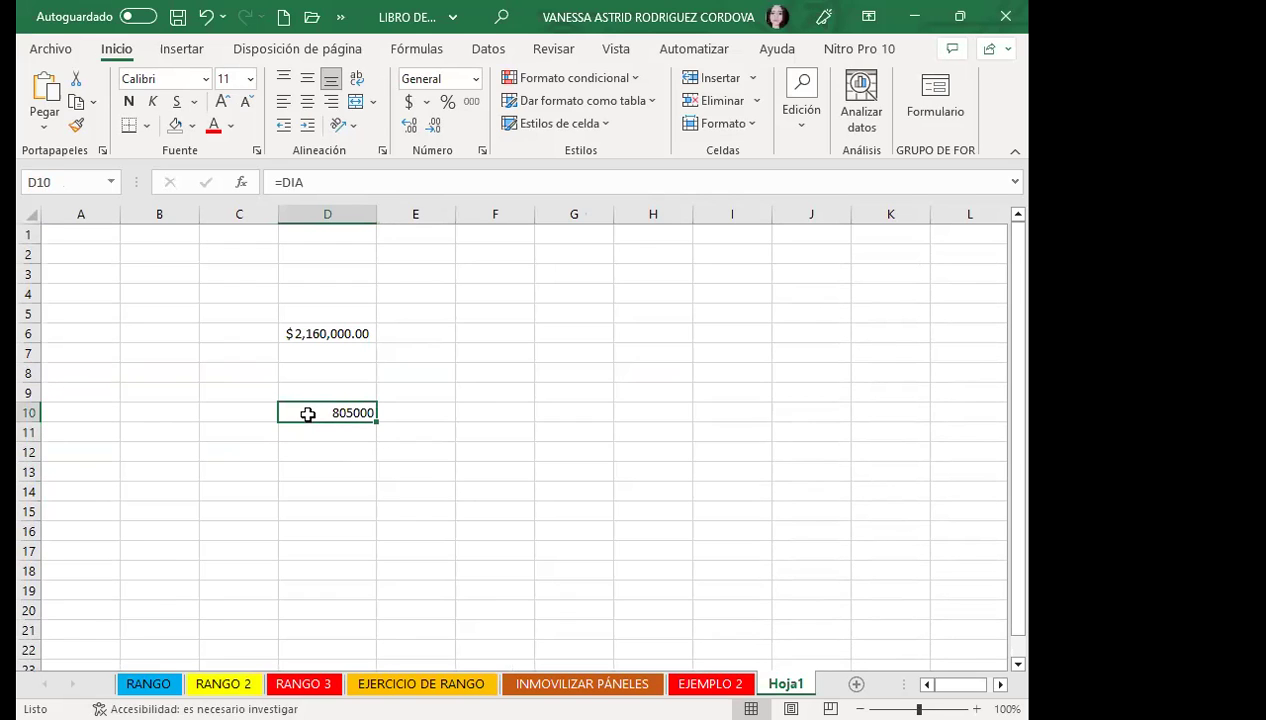
Compare the RANGO 2 and Hoja1 sheets, ending on Hoja1
click(223, 683)
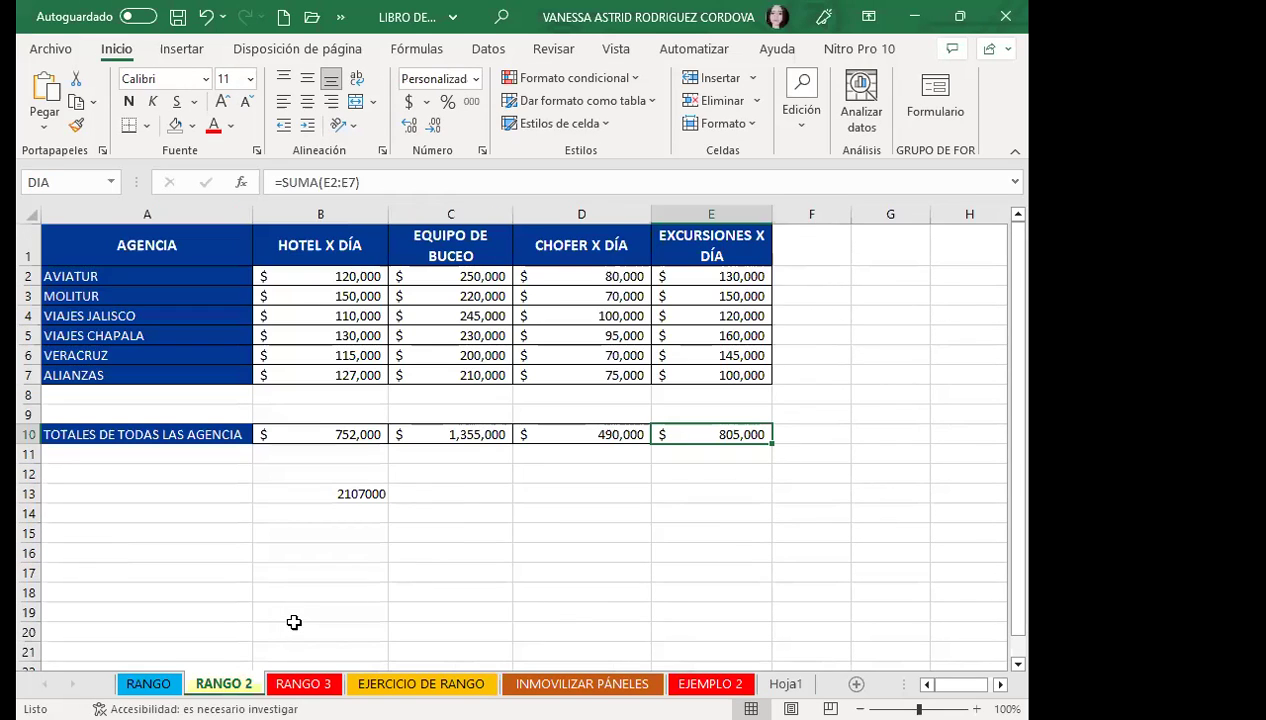
key(ctrl+Page_Down)
key(ctrl+Page_Down)
key(ctrl+Page_Down)
key(ctrl+Page_Up)
key(ctrl+Page_Up)
key(ctrl+Page_Up)
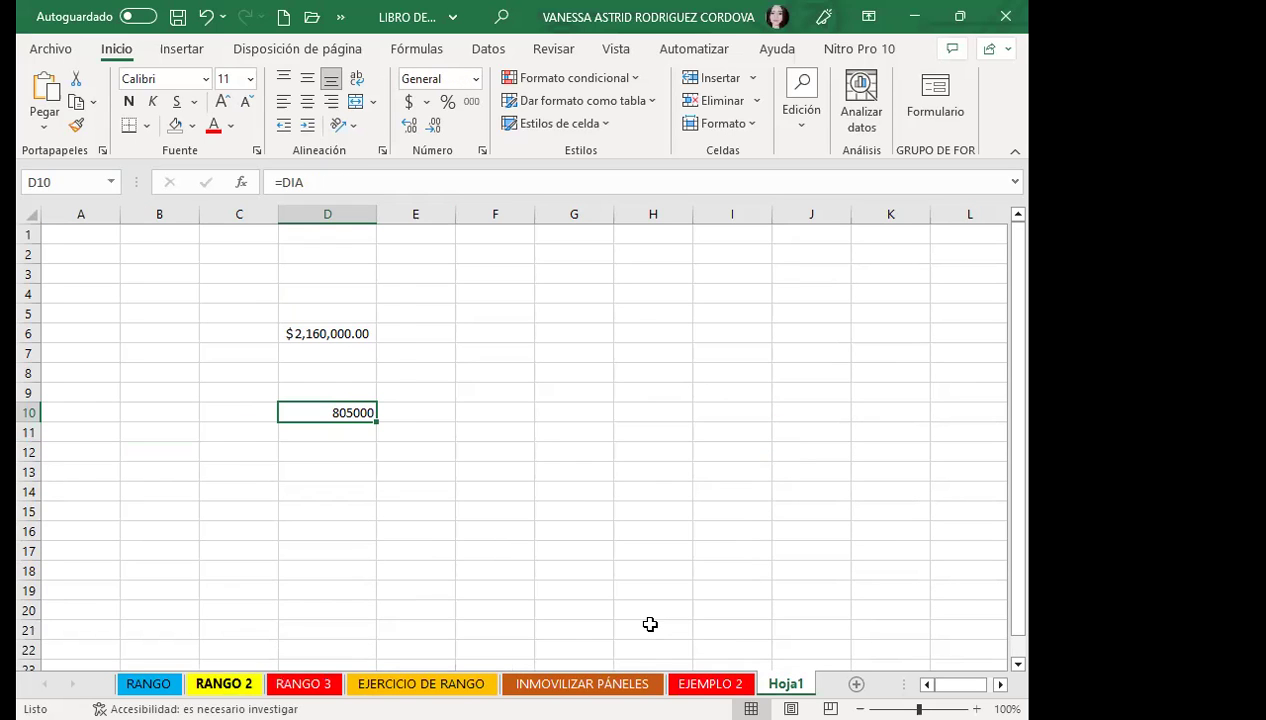
key(ctrl+Page_Down)
key(ctrl+Page_Down)
key(ctrl+Page_Down)
click(333, 456)
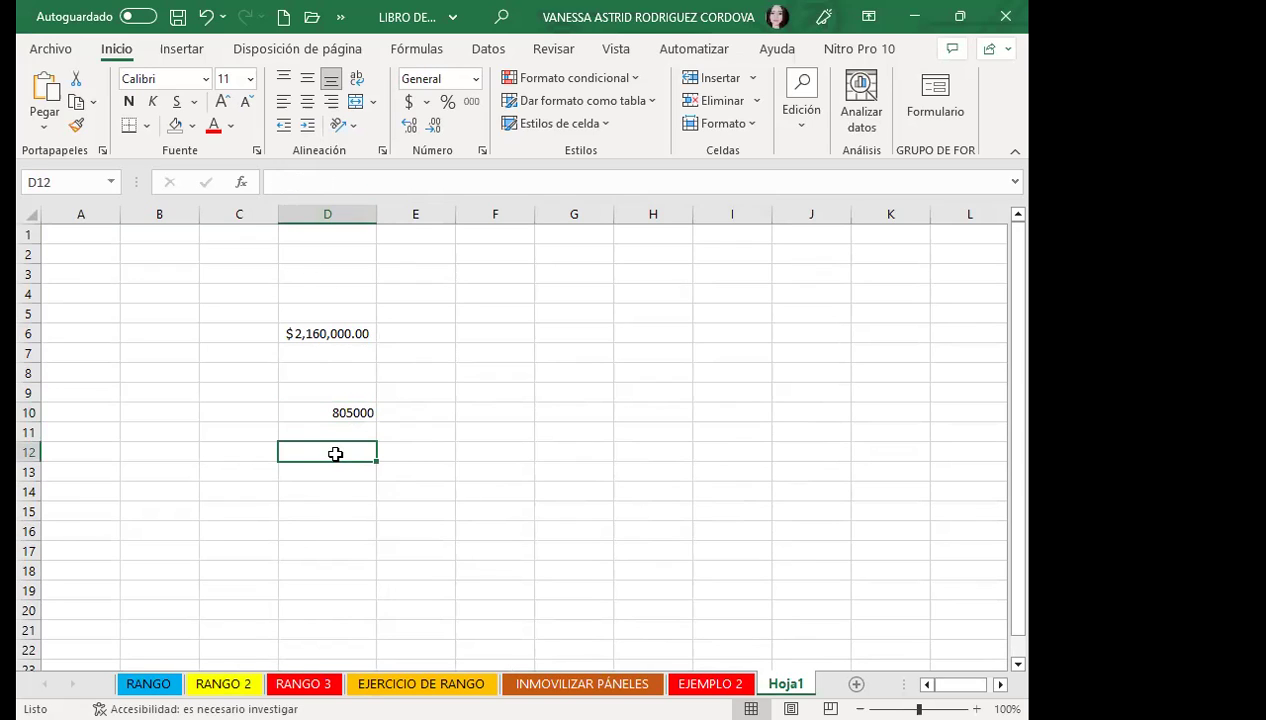
click(673, 474)
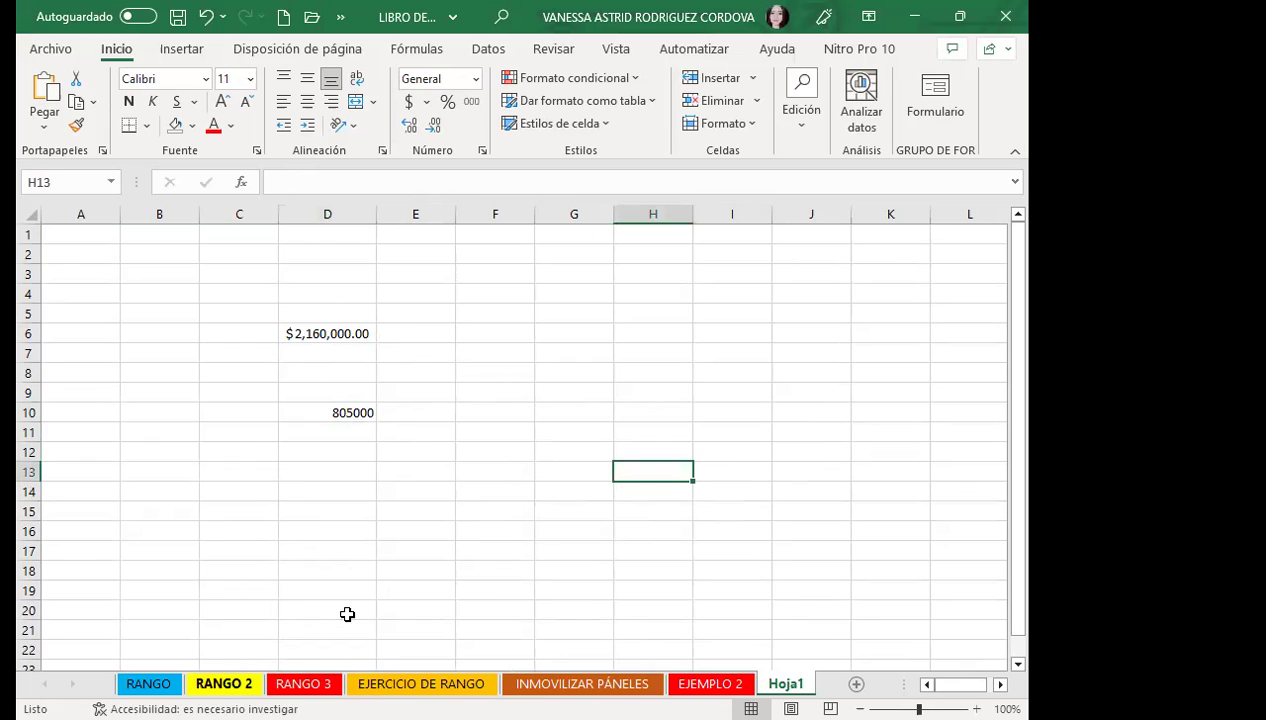
click(223, 683)
click(785, 683)
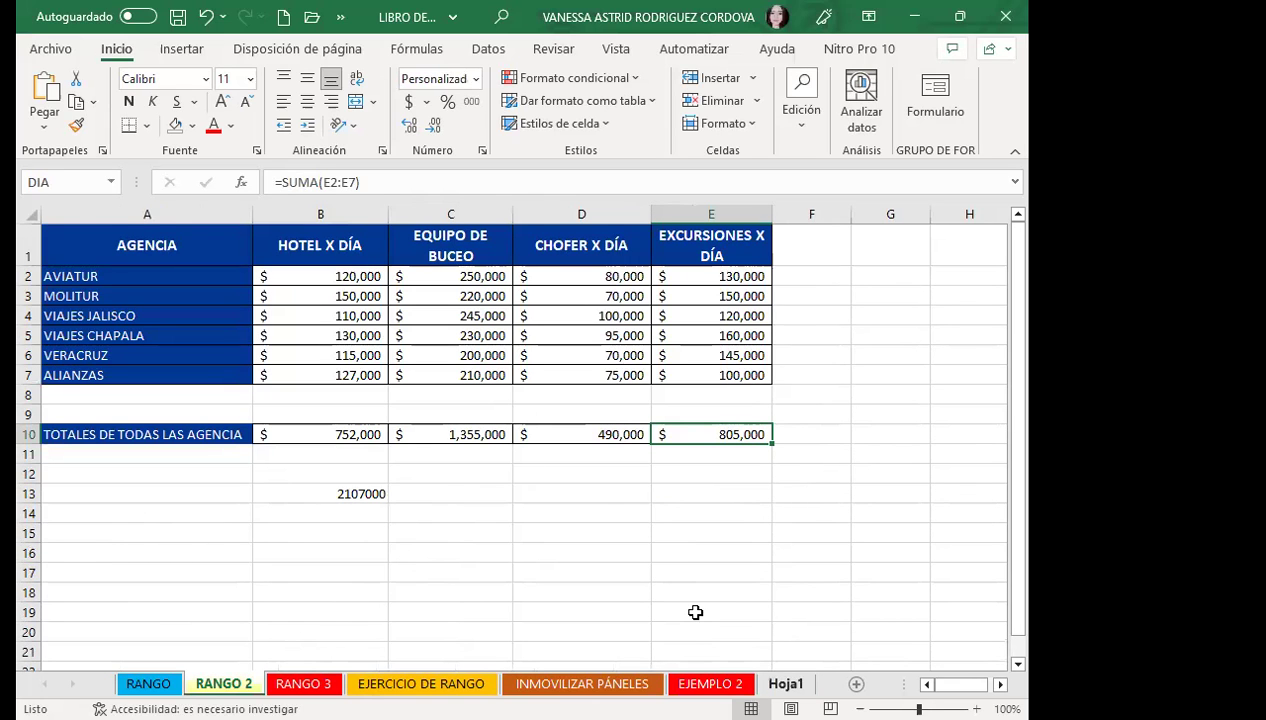
click(670, 434)
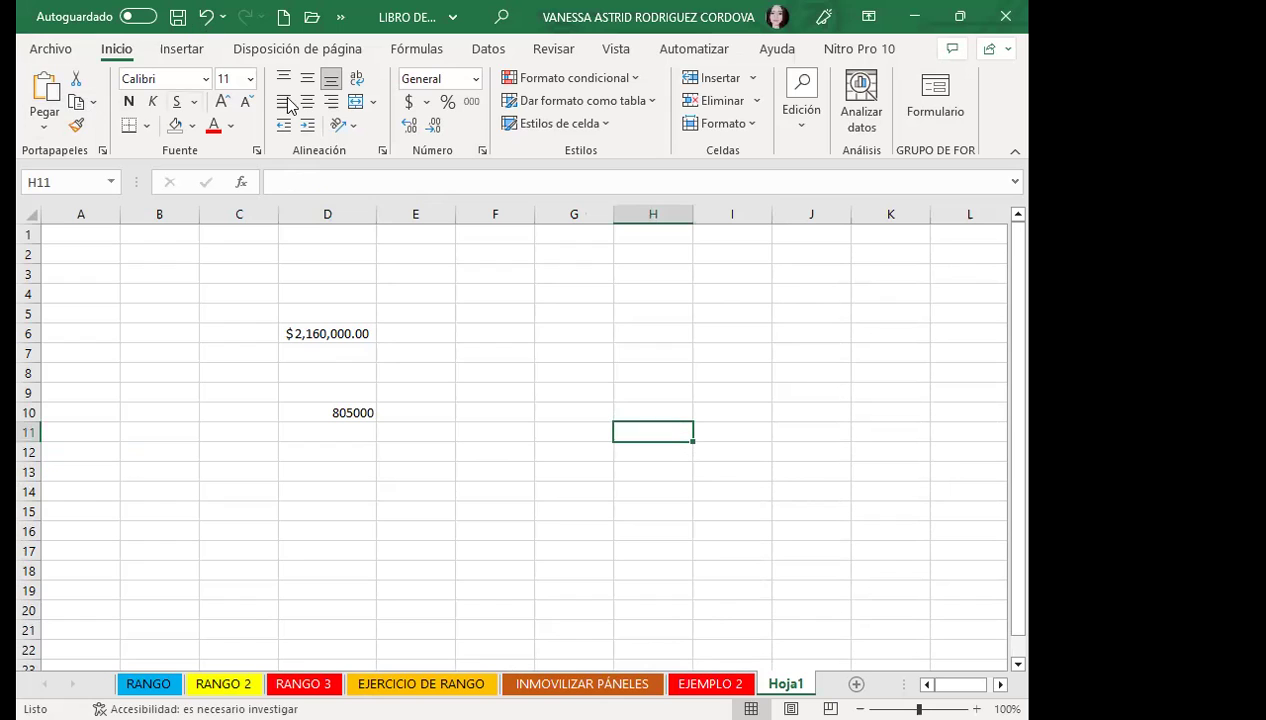
click(414, 50)
click(408, 100)
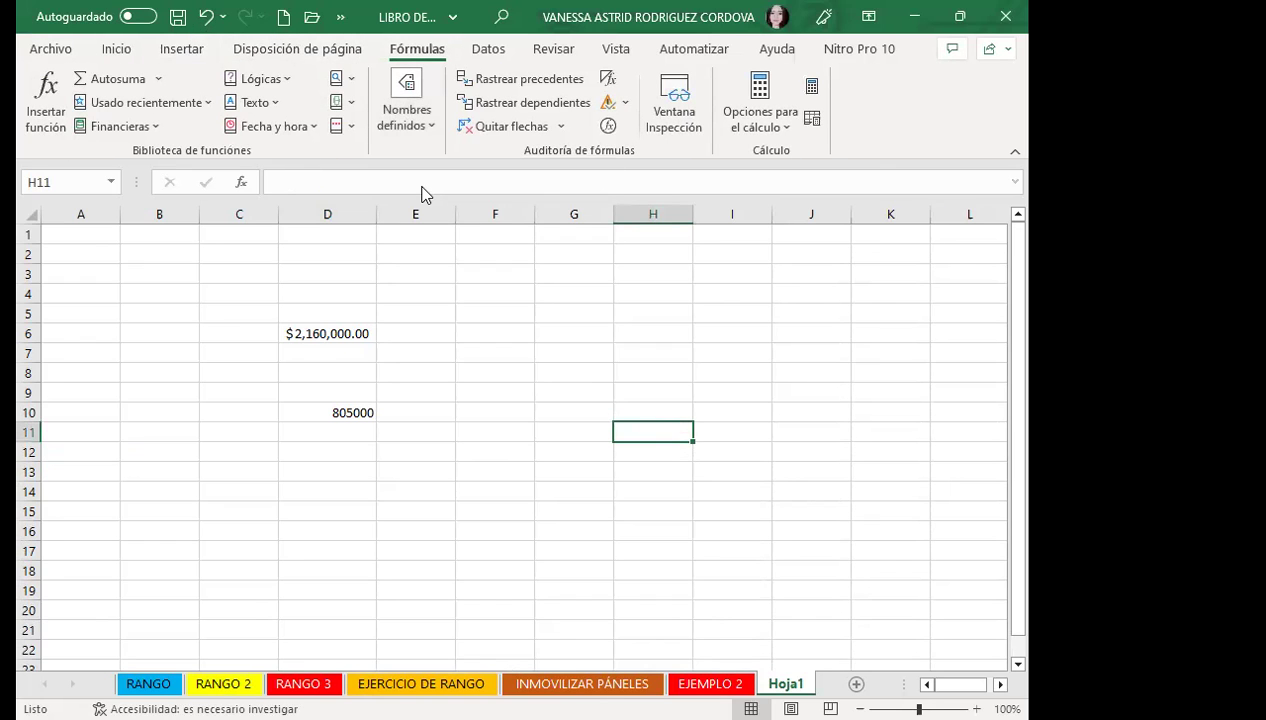
click(385, 262)
click(392, 226)
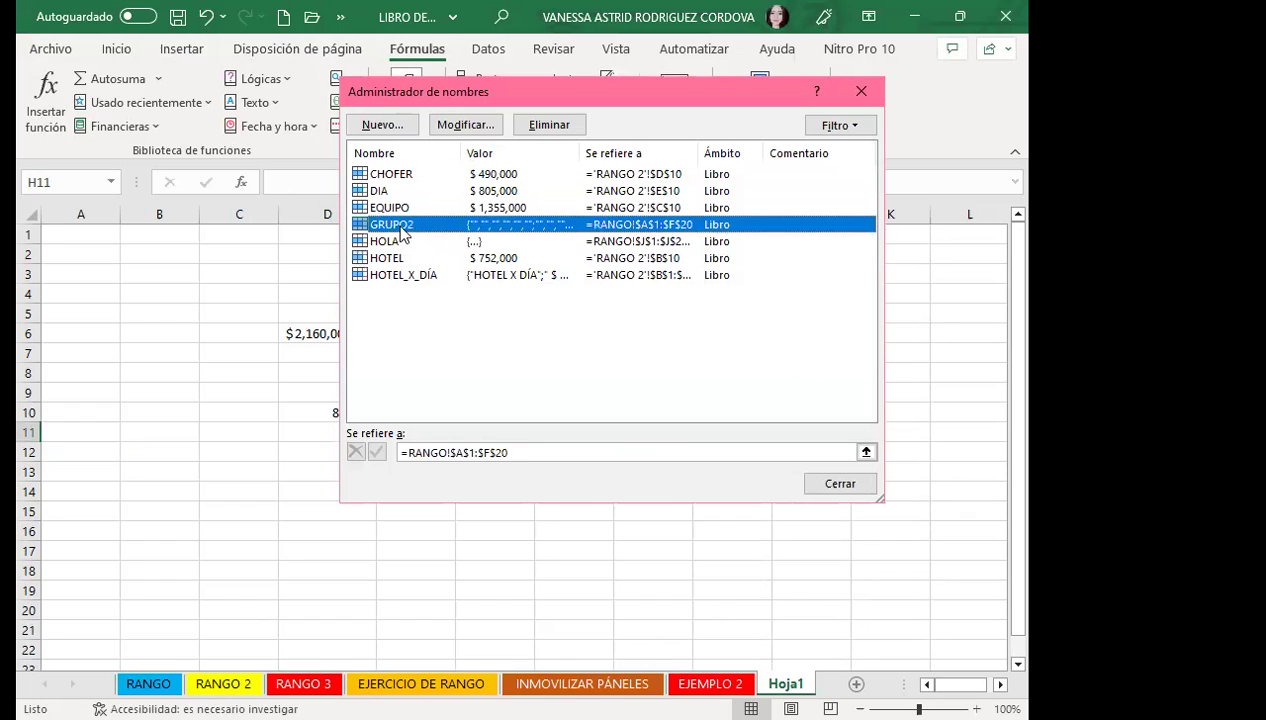
click(396, 210)
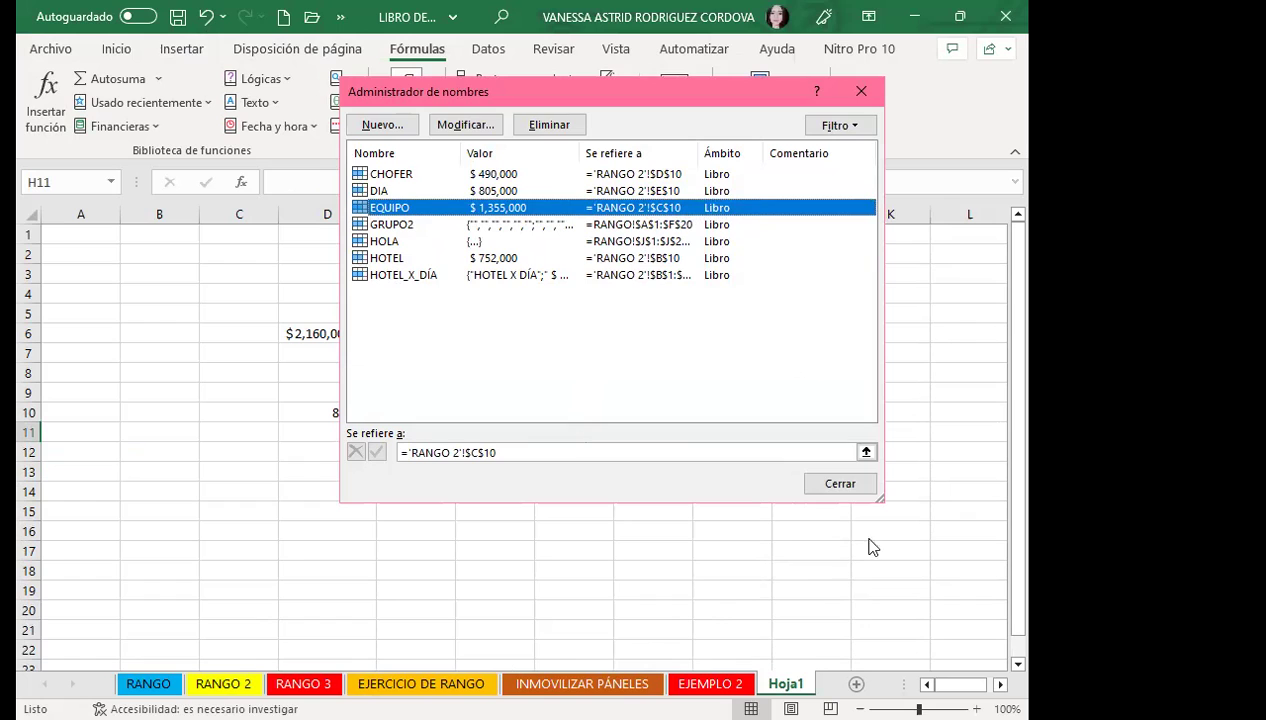
click(848, 485)
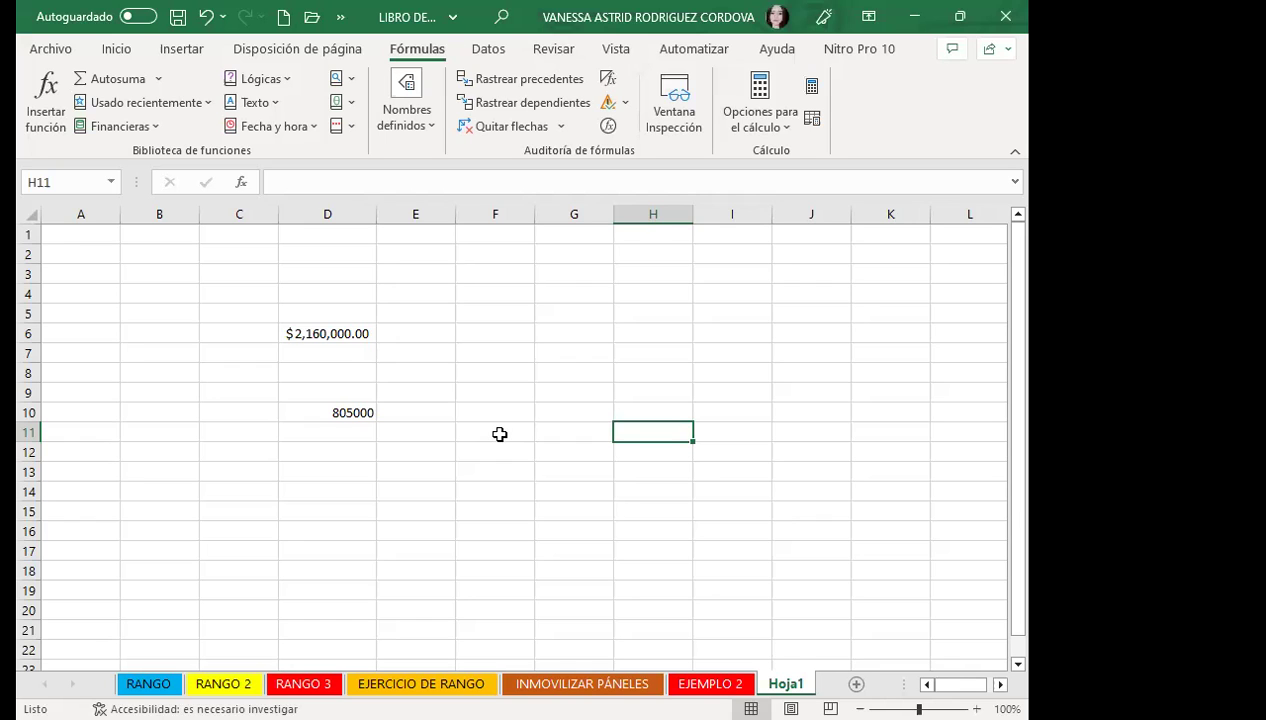
Name RANGO 2 cell C6 (VERACRUZ diving cost) MIERCOLES via the Name Box
click(223, 684)
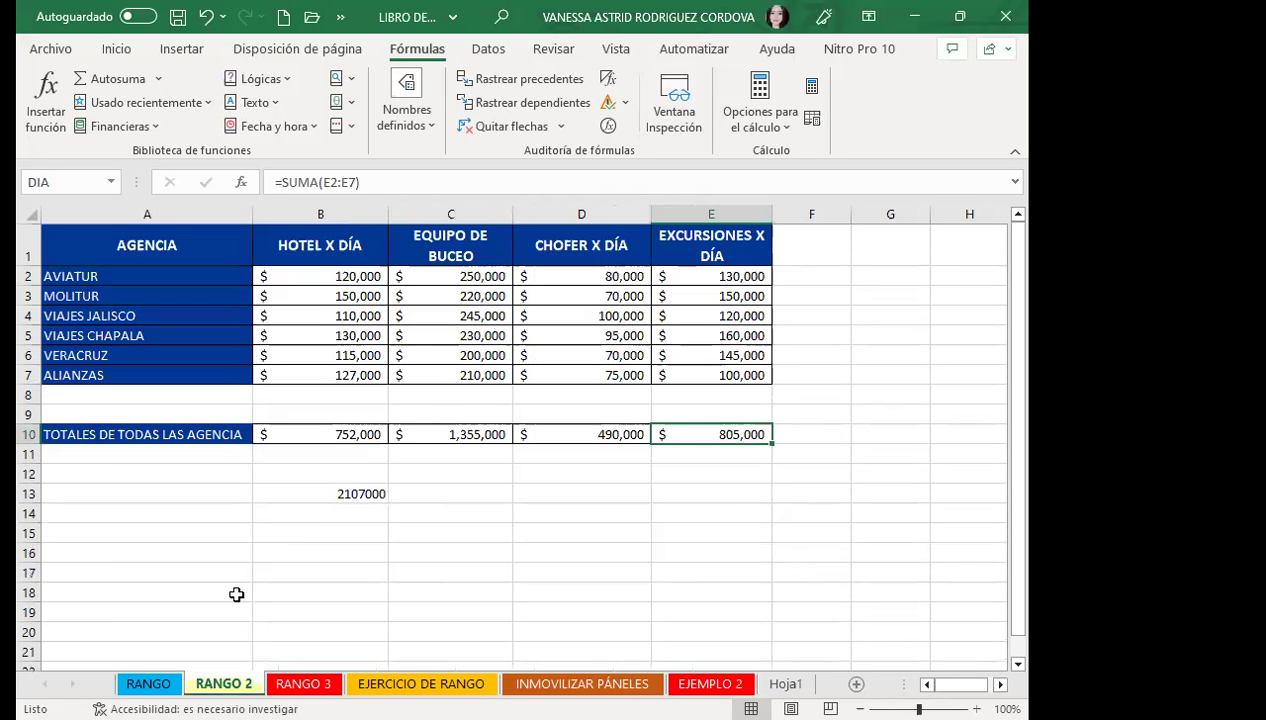
click(458, 349)
click(71, 179)
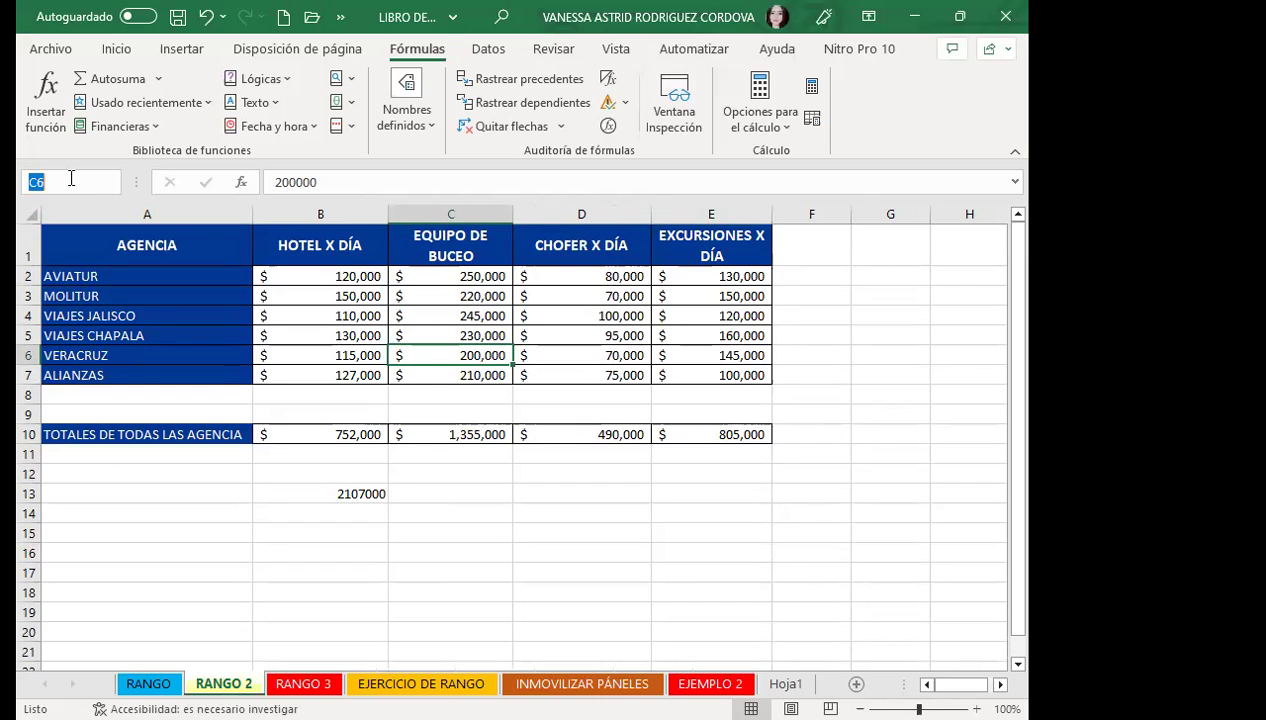
text(MIERCOLES)
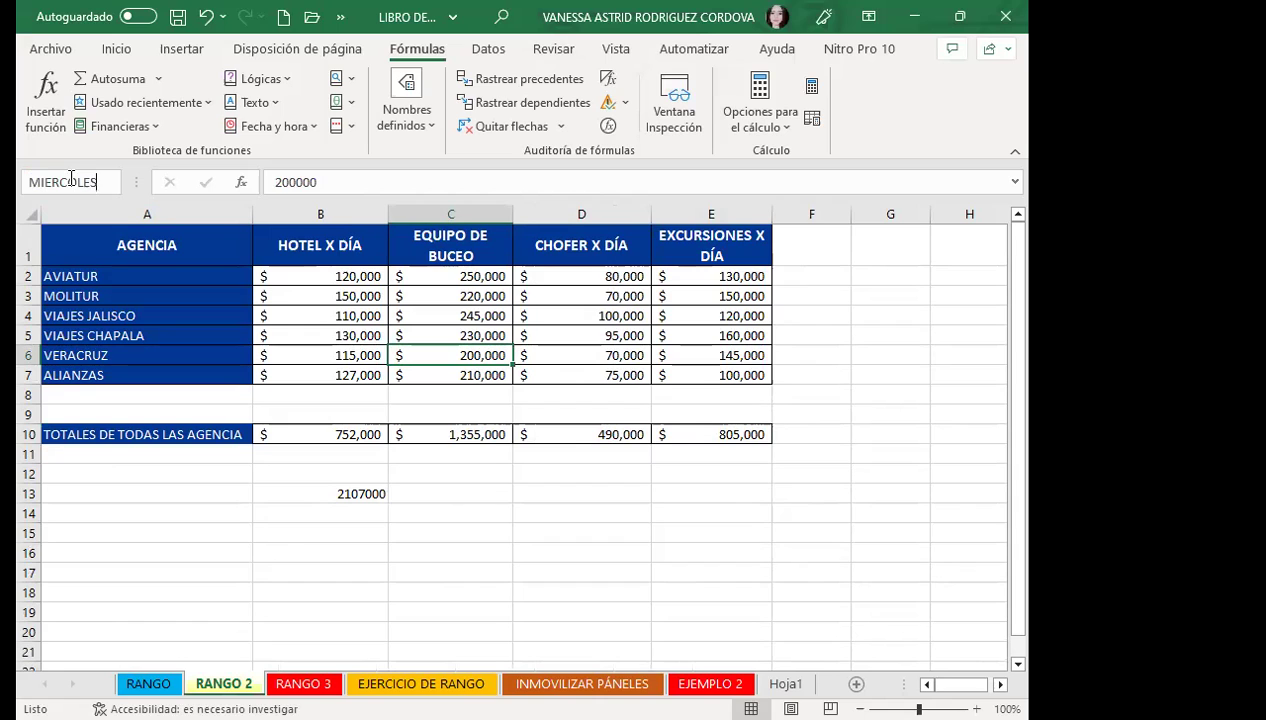
key(Return)
Enter =MIERCOLES in Hoja1 cell D13 to show 200000
click(786, 683)
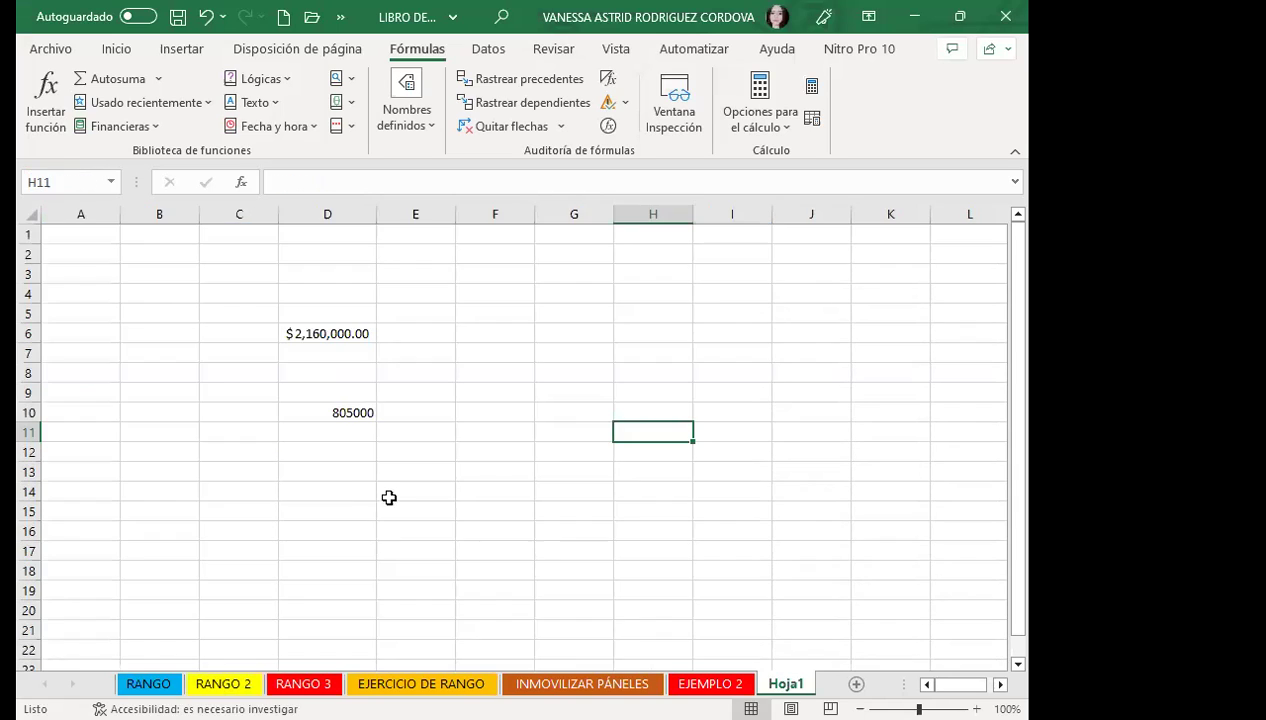
click(336, 484)
text(=MIER)
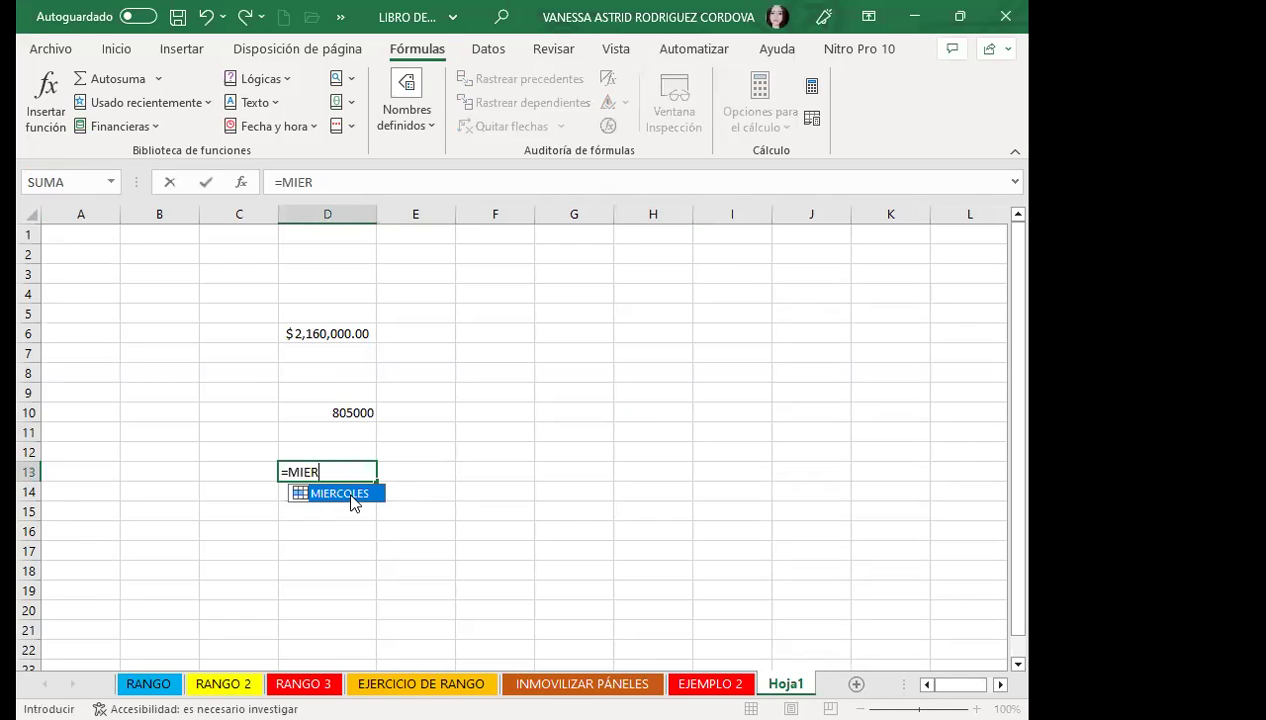
double_click(350, 494)
key(Return)
click(308, 474)
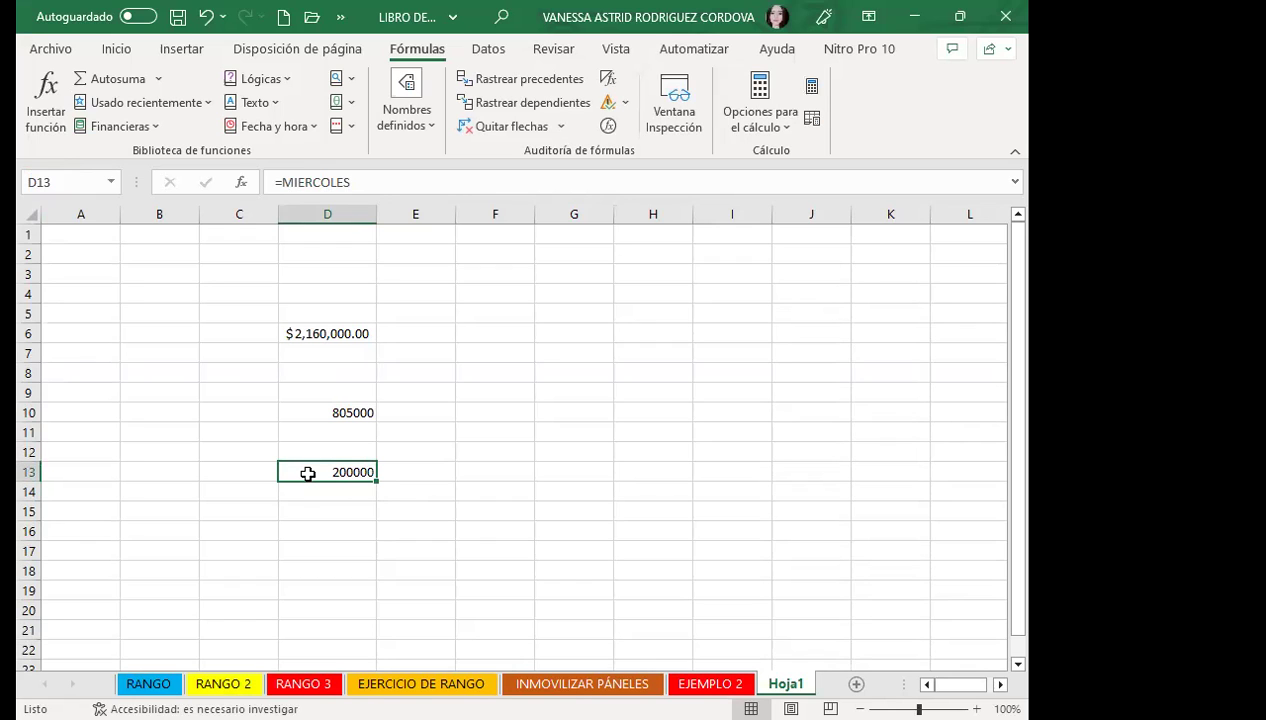
key(ctrl+bracketleft)
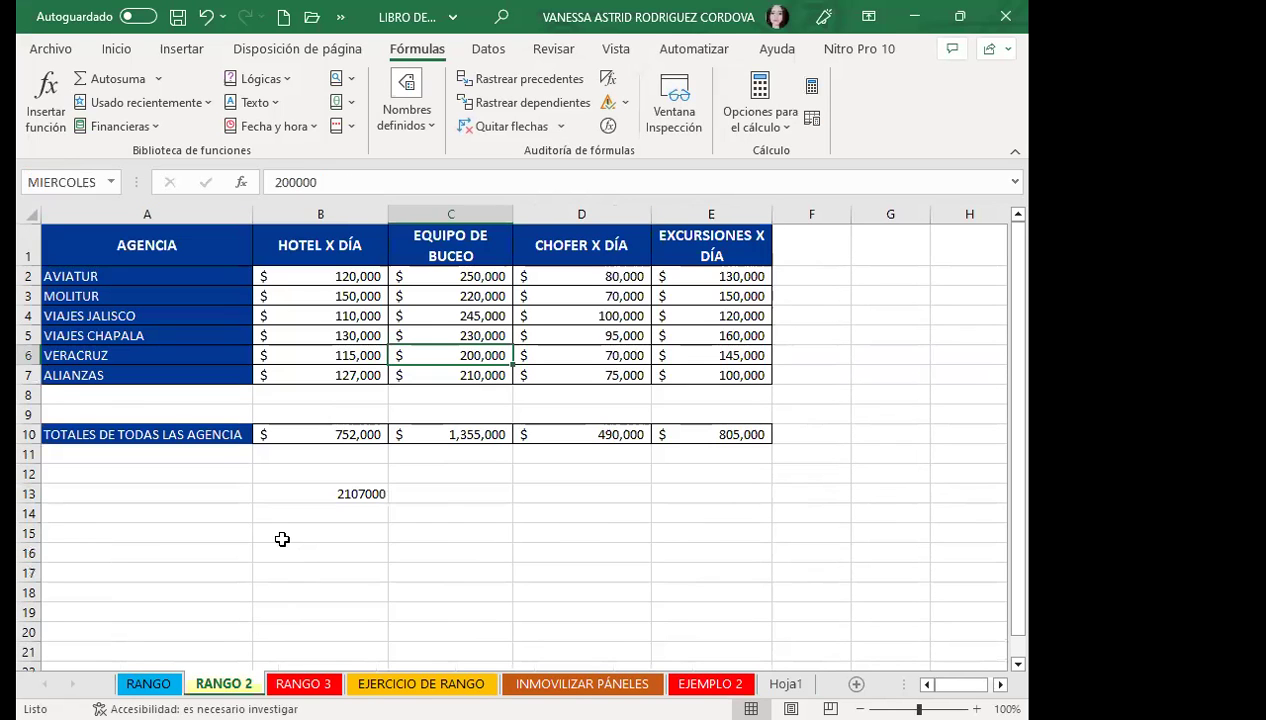
Glance at Hoja1's named-range formulas and return to RANGO 2
click(274, 533)
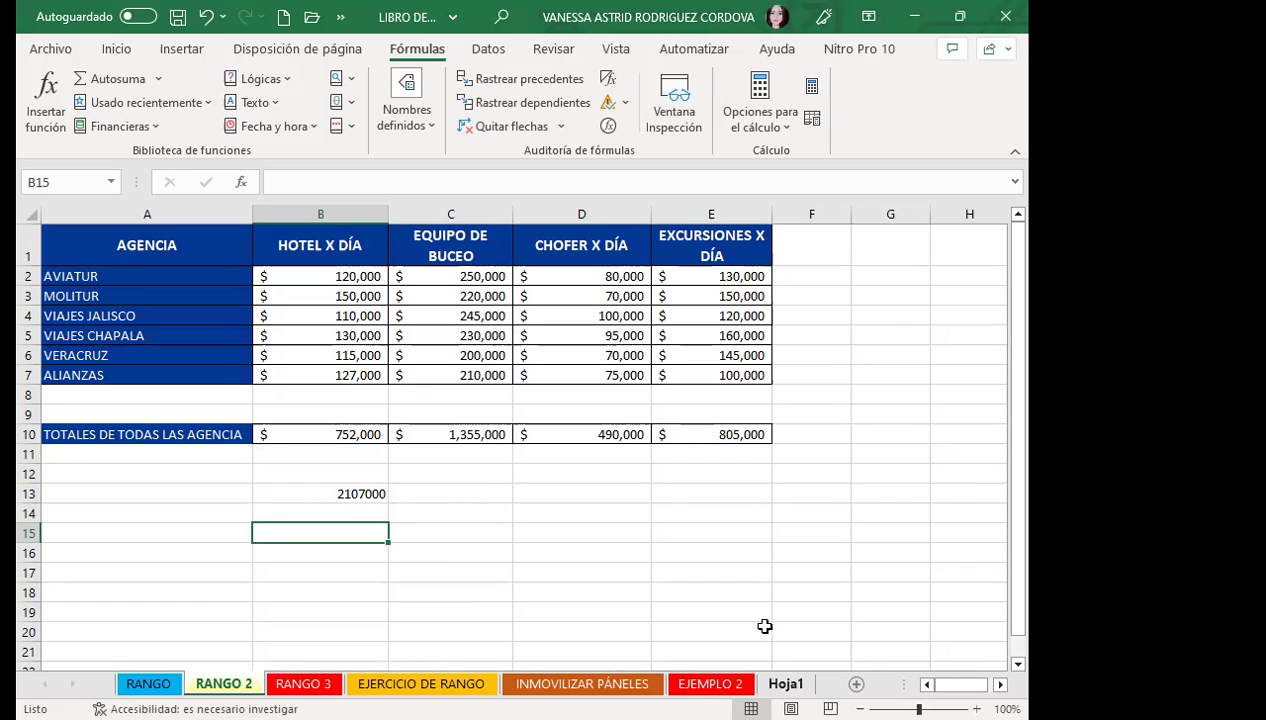
click(350, 333)
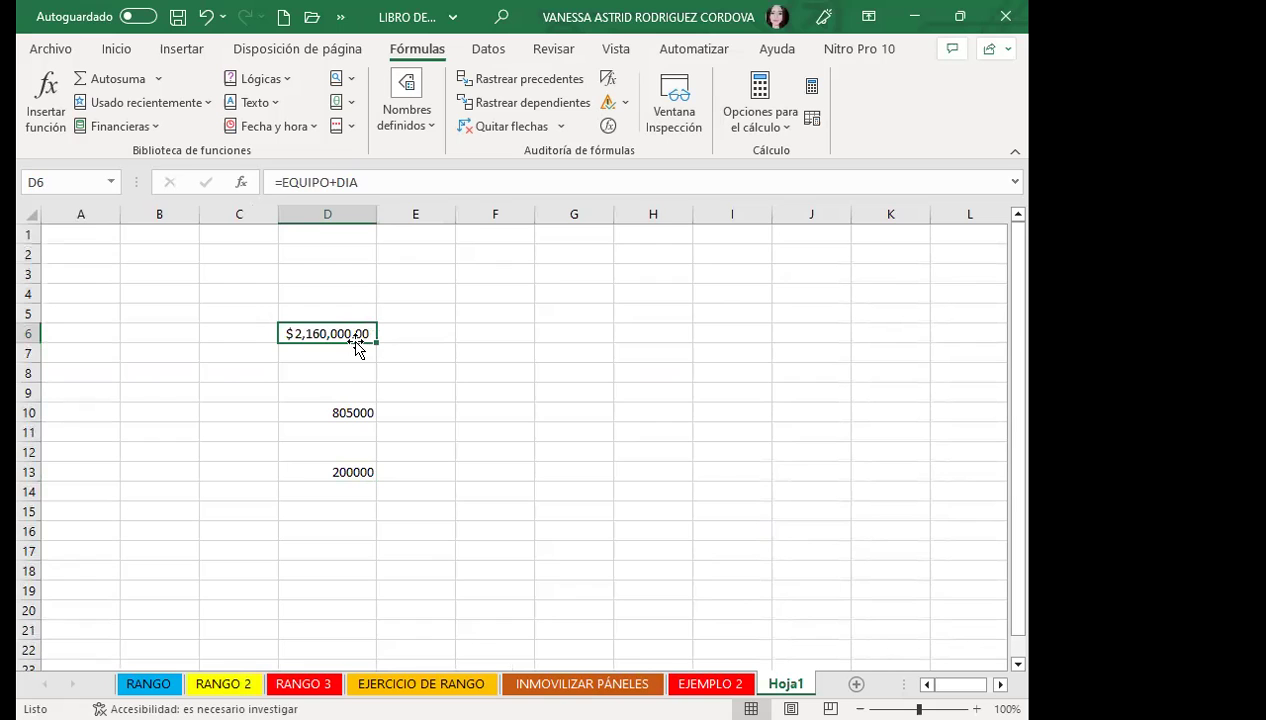
click(222, 683)
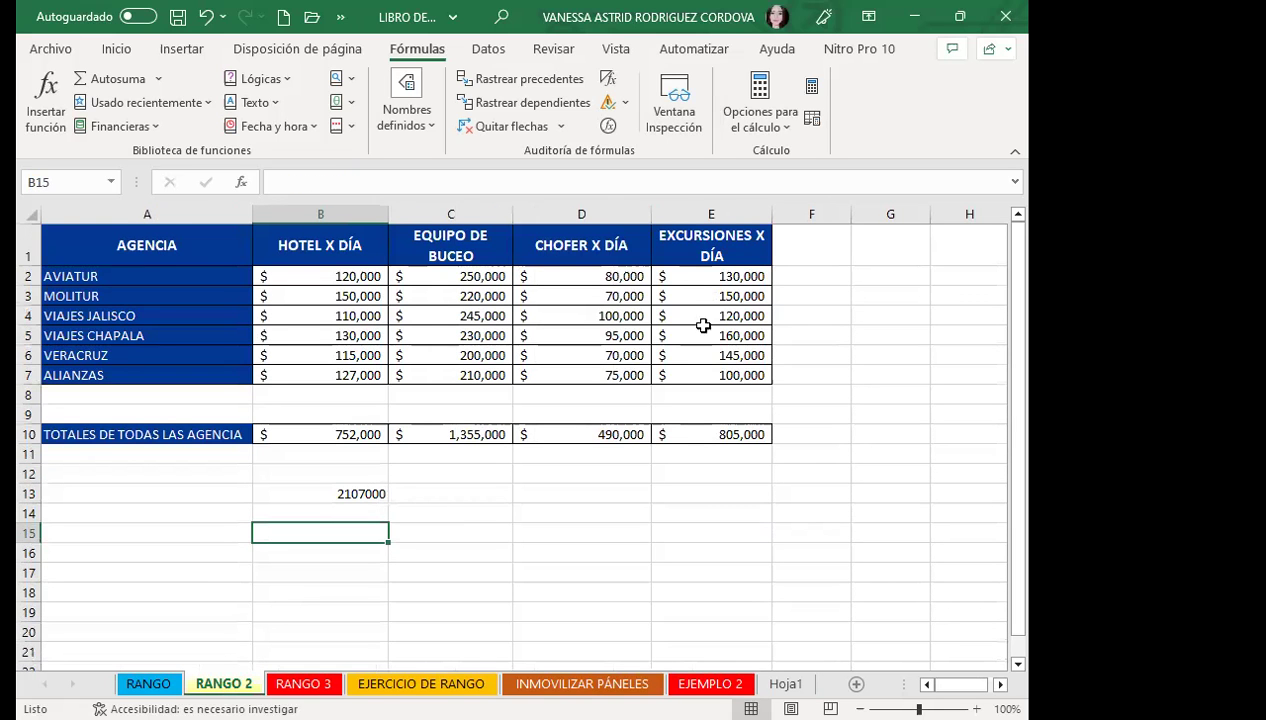
Delete the VIAJES CHAPALA, MOLITUR and VIAJES JALISCO excursion costs and check Hoja1
click(704, 340)
key(Delete)
click(692, 298)
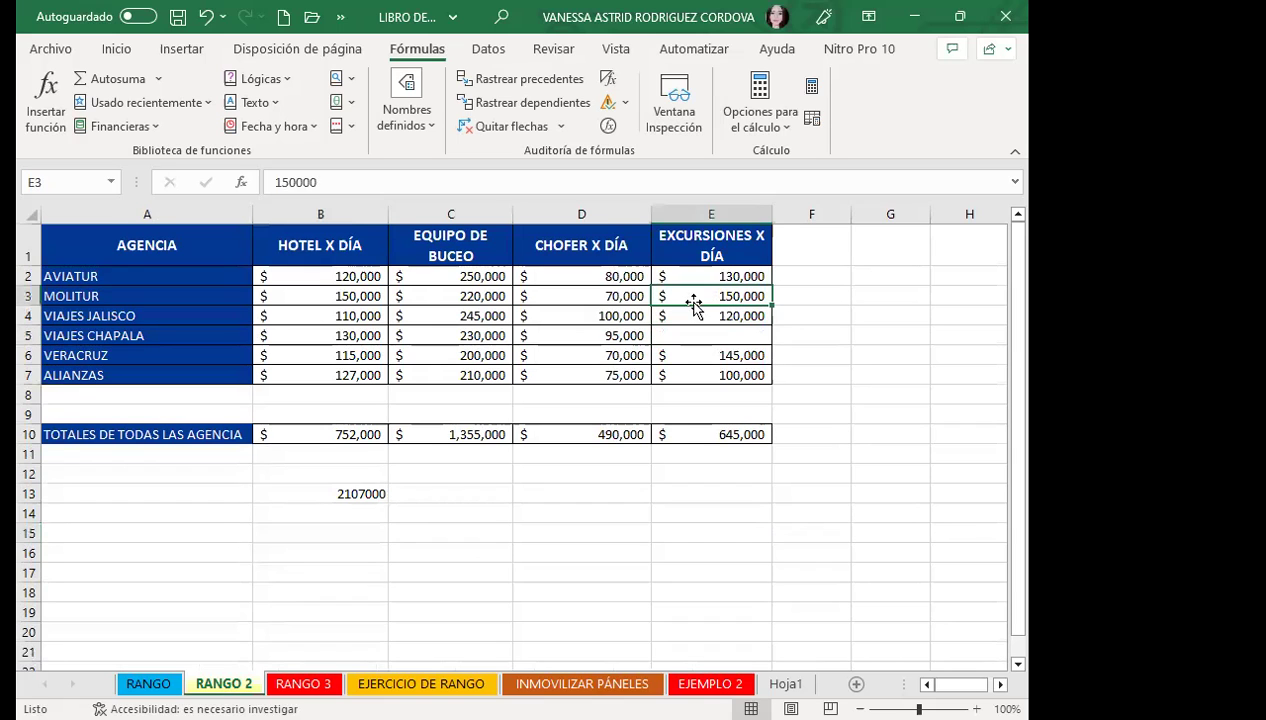
key(Delete)
click(697, 316)
key(Delete)
click(705, 590)
click(786, 683)
click(468, 529)
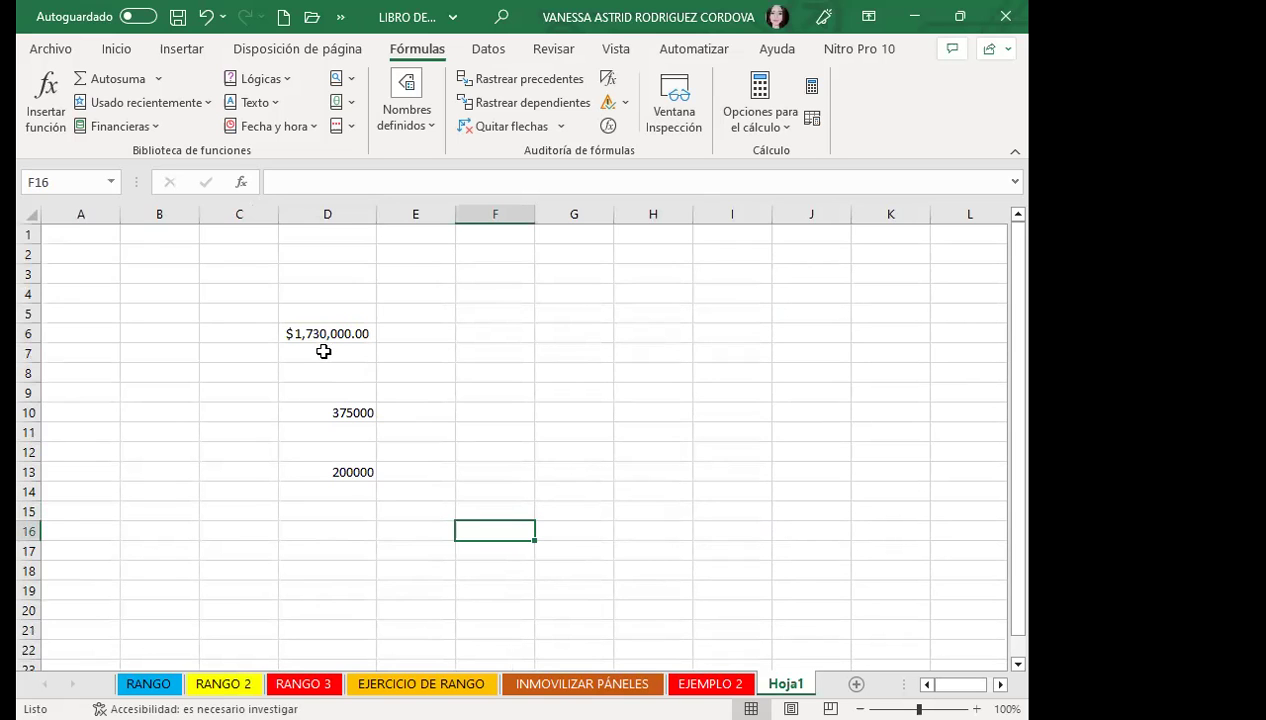
Redo to restore VIAJES CHAPALA's 160,000 excursion cost, then view Hoja1's D6 result
key(ctrl+Page_Up)
key(ctrl+Page_Up)
key(ctrl+Page_Up)
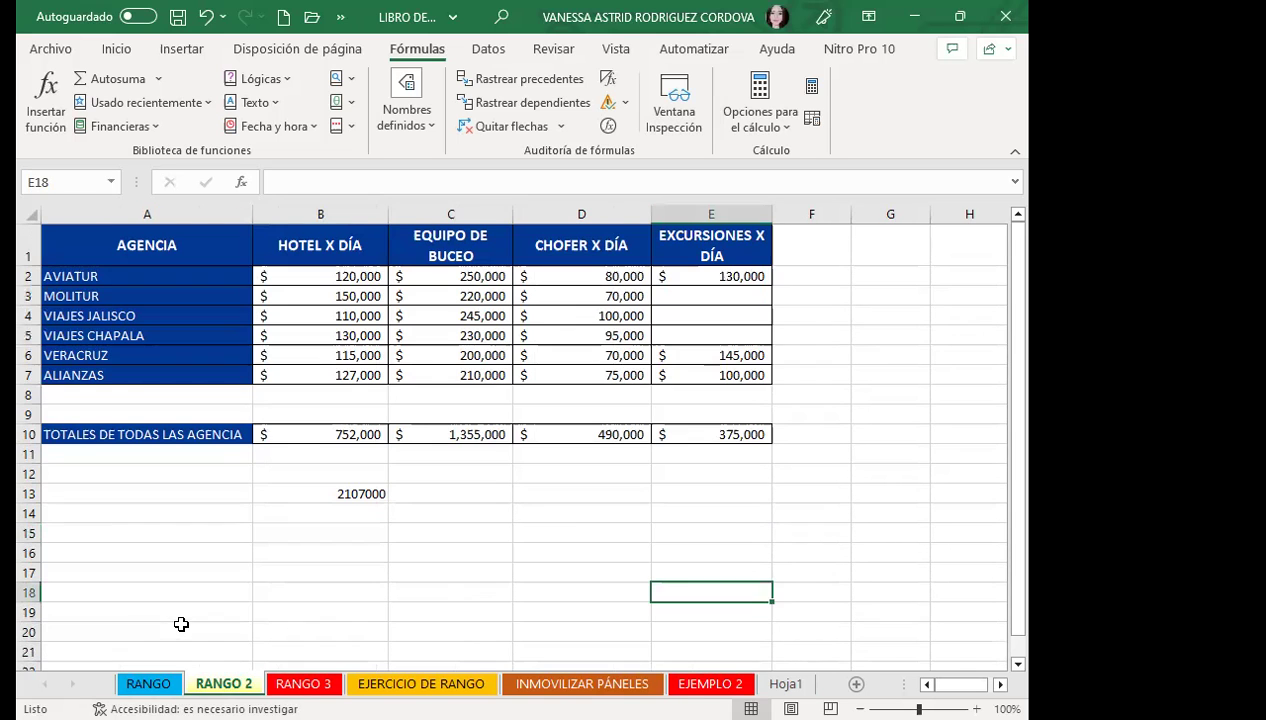
key(ctrl+y)
key(ctrl+y)
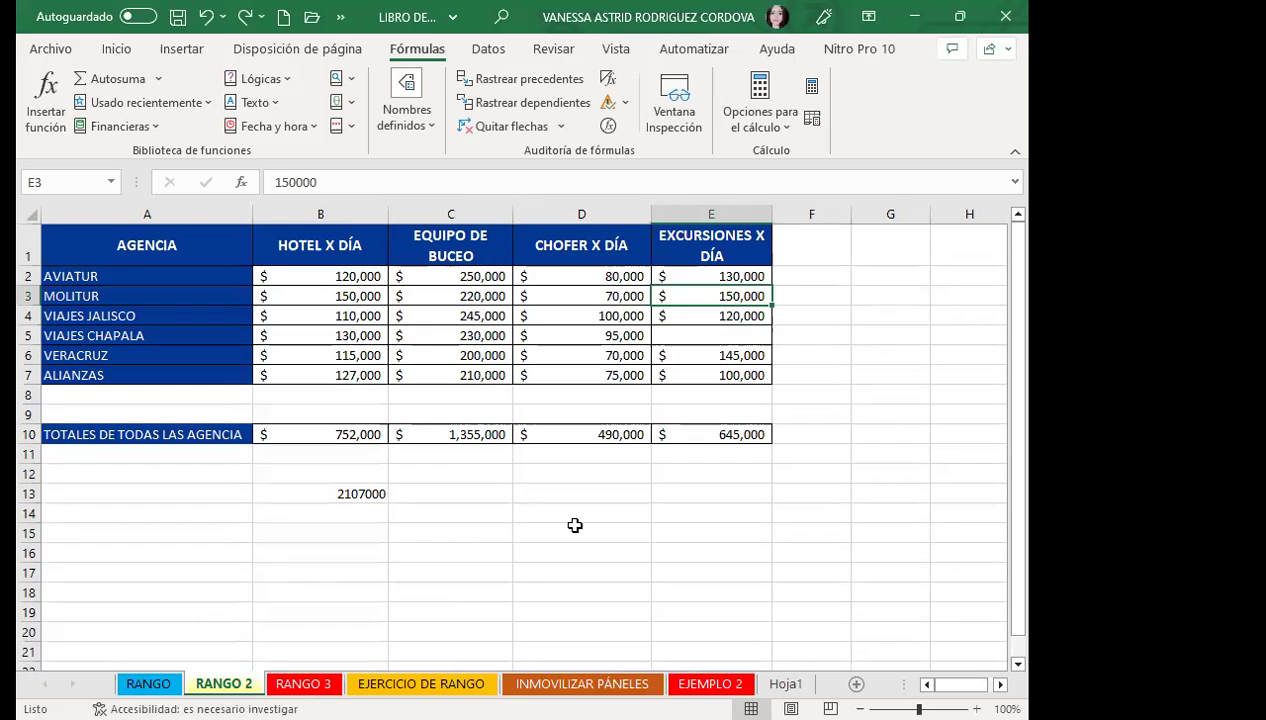
key(ctrl+y)
click(673, 486)
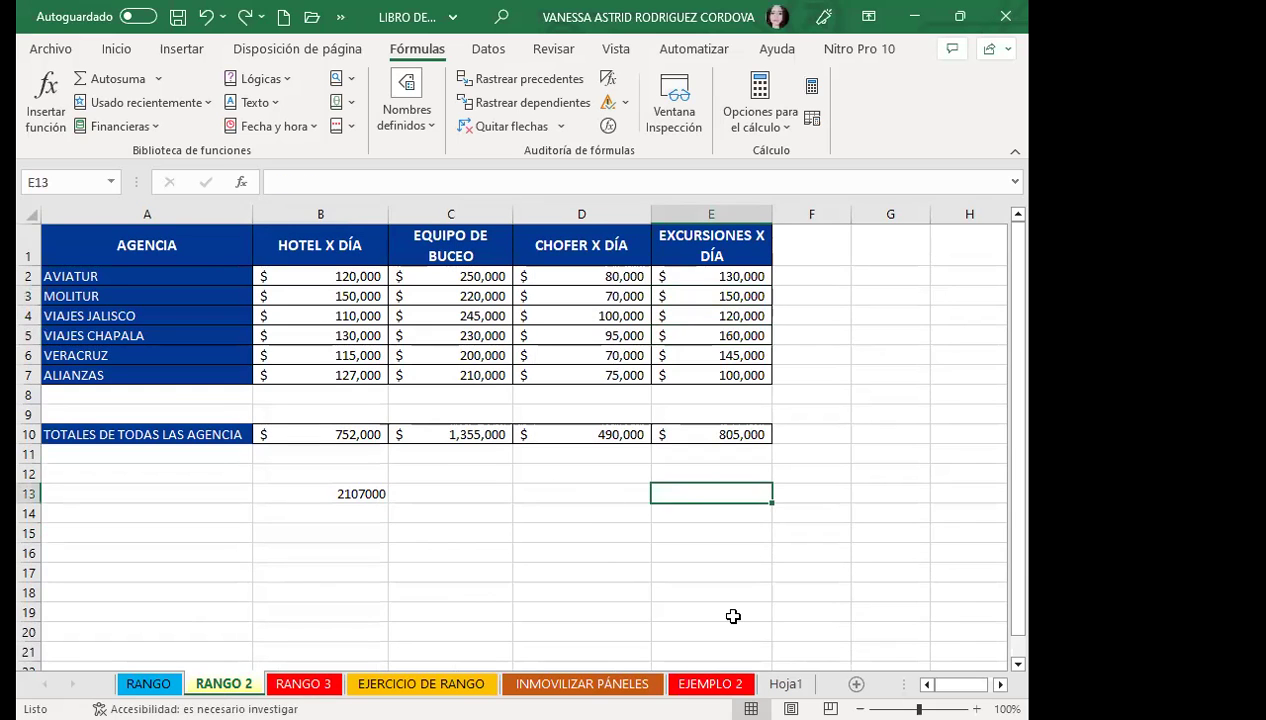
key(ctrl+Page_Down)
key(ctrl+Page_Down)
key(ctrl+Page_Down)
click(340, 333)
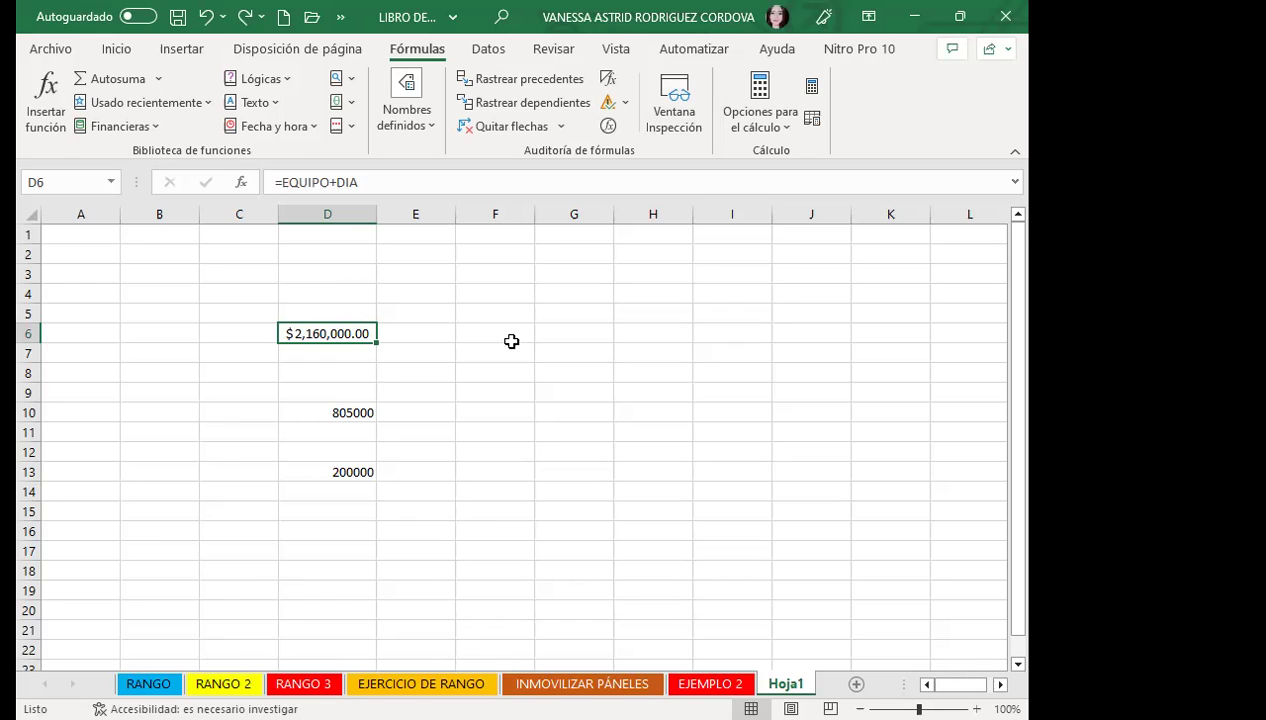
Inspect RANGO 2's excursion total formula in E10 and the defined-names options
click(223, 683)
click(697, 412)
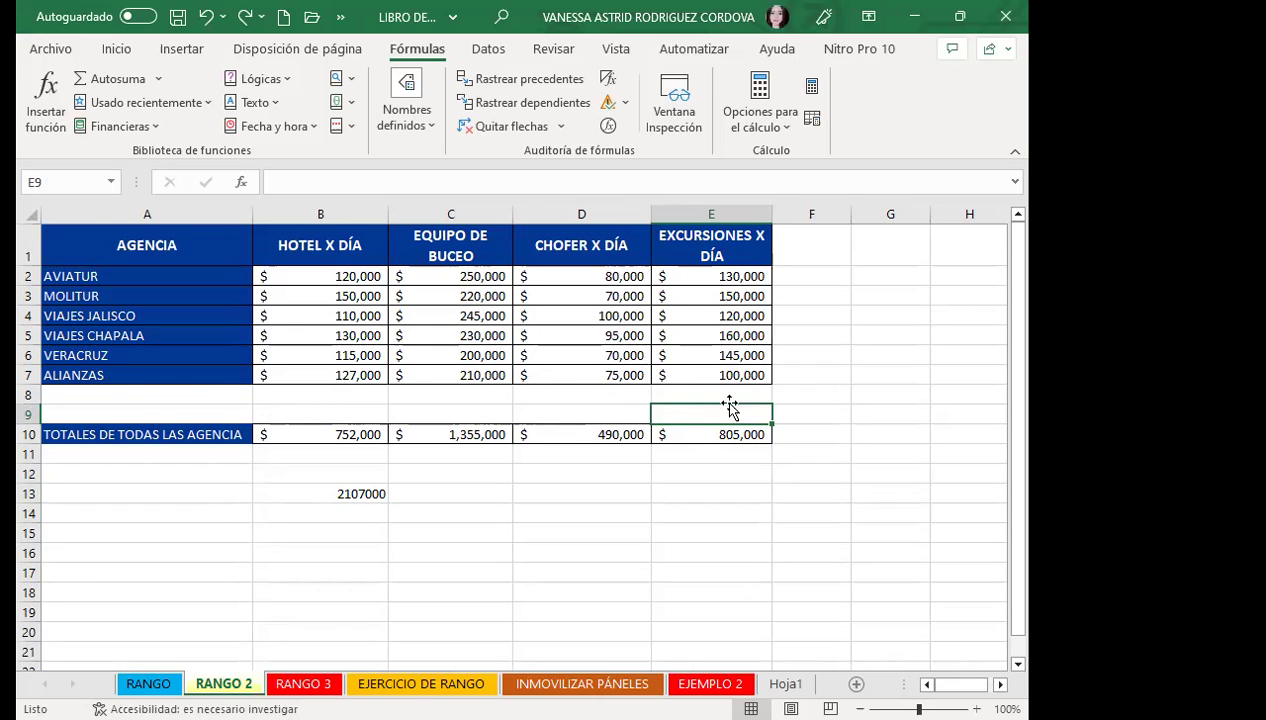
click(685, 432)
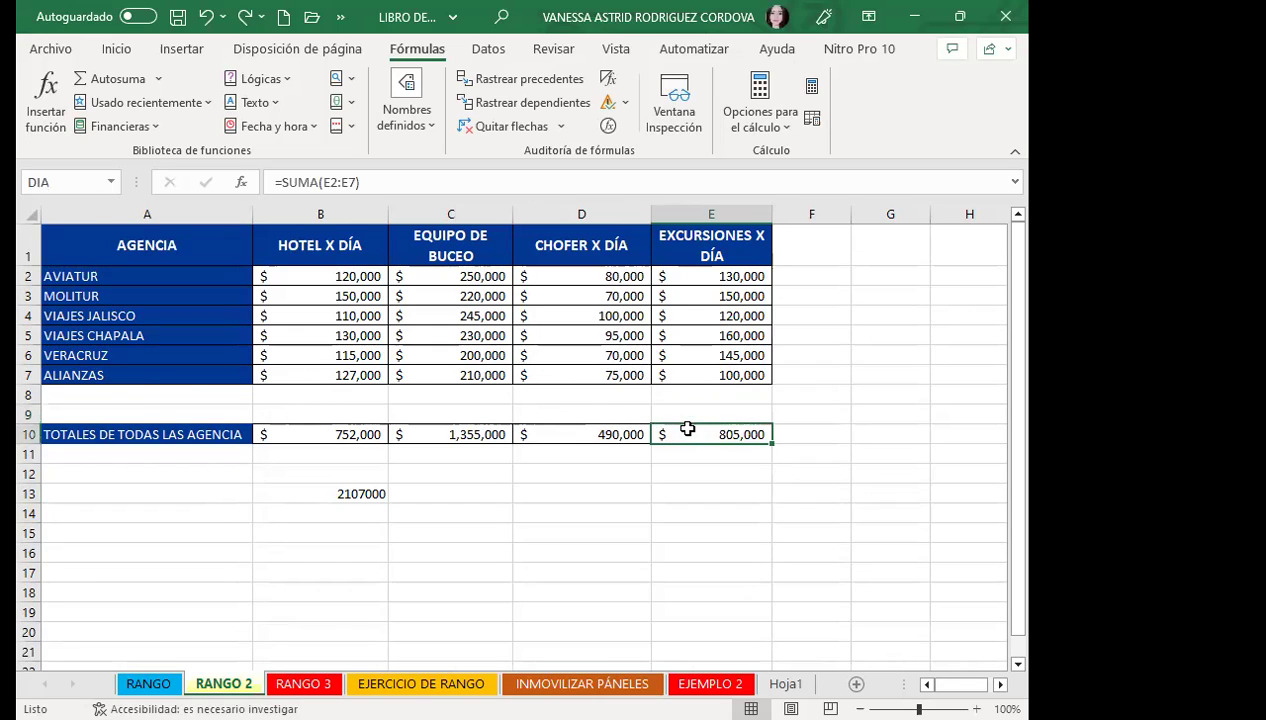
click(400, 134)
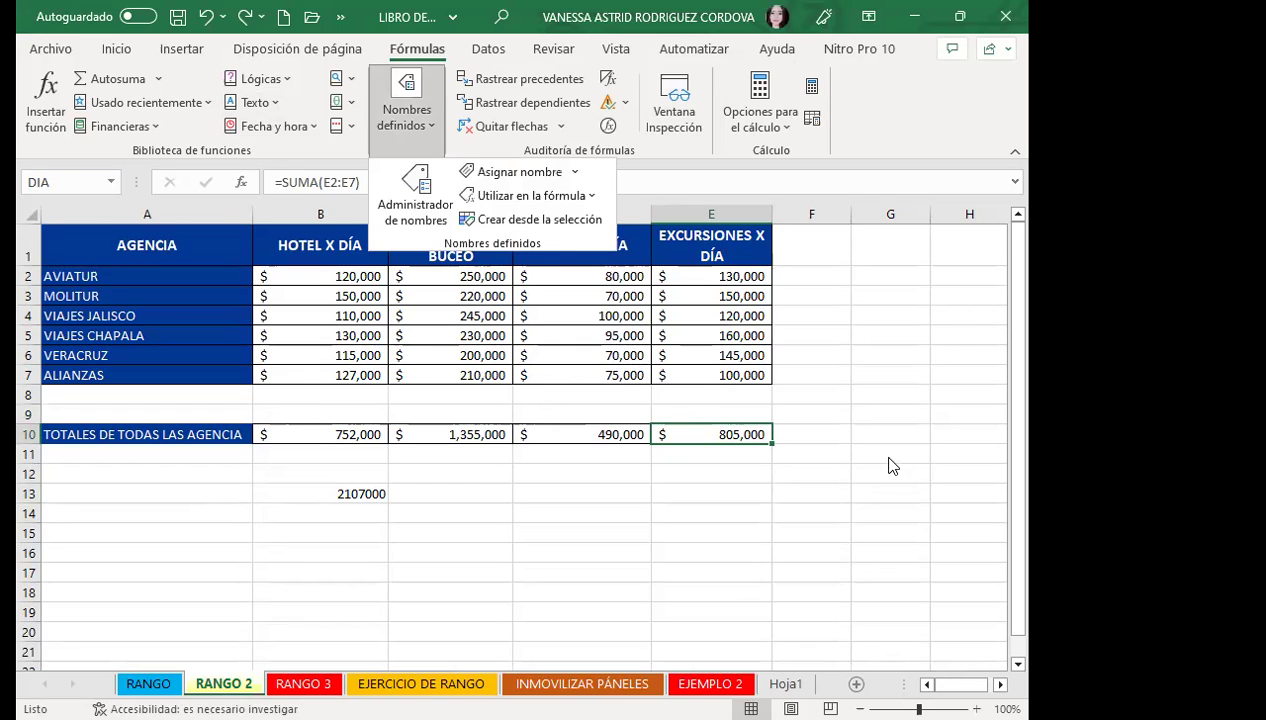
click(887, 456)
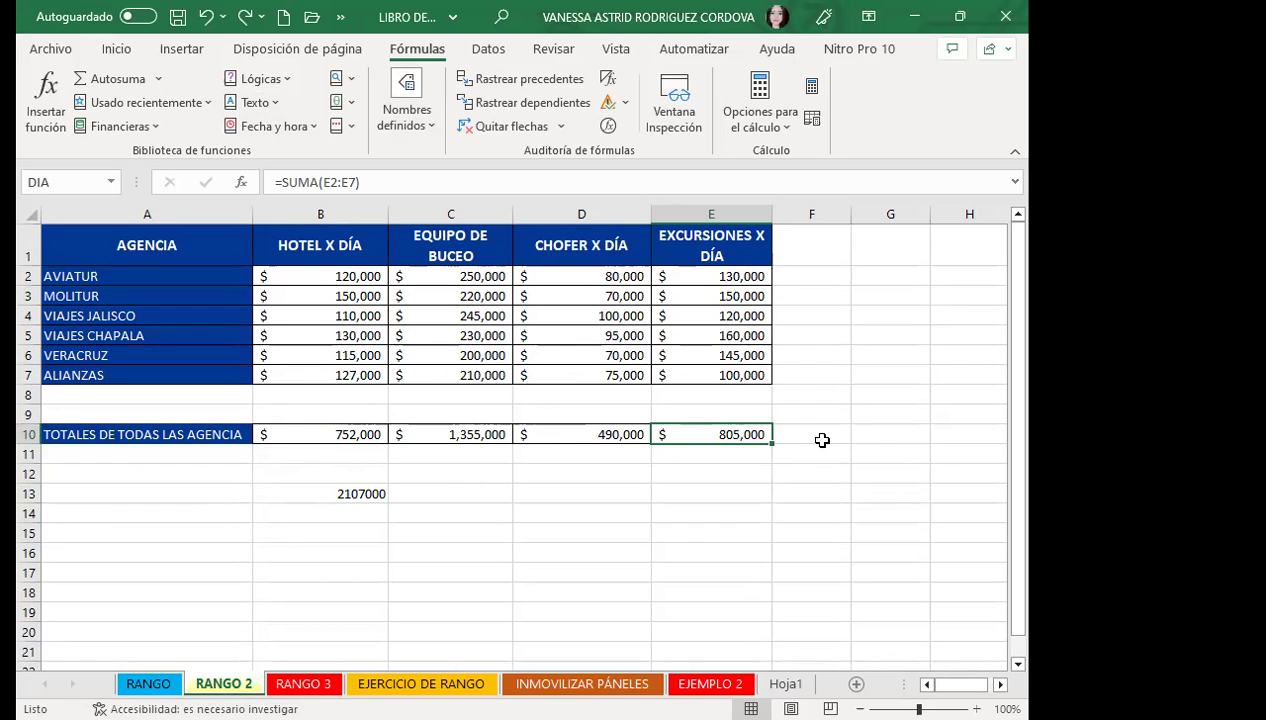
click(658, 530)
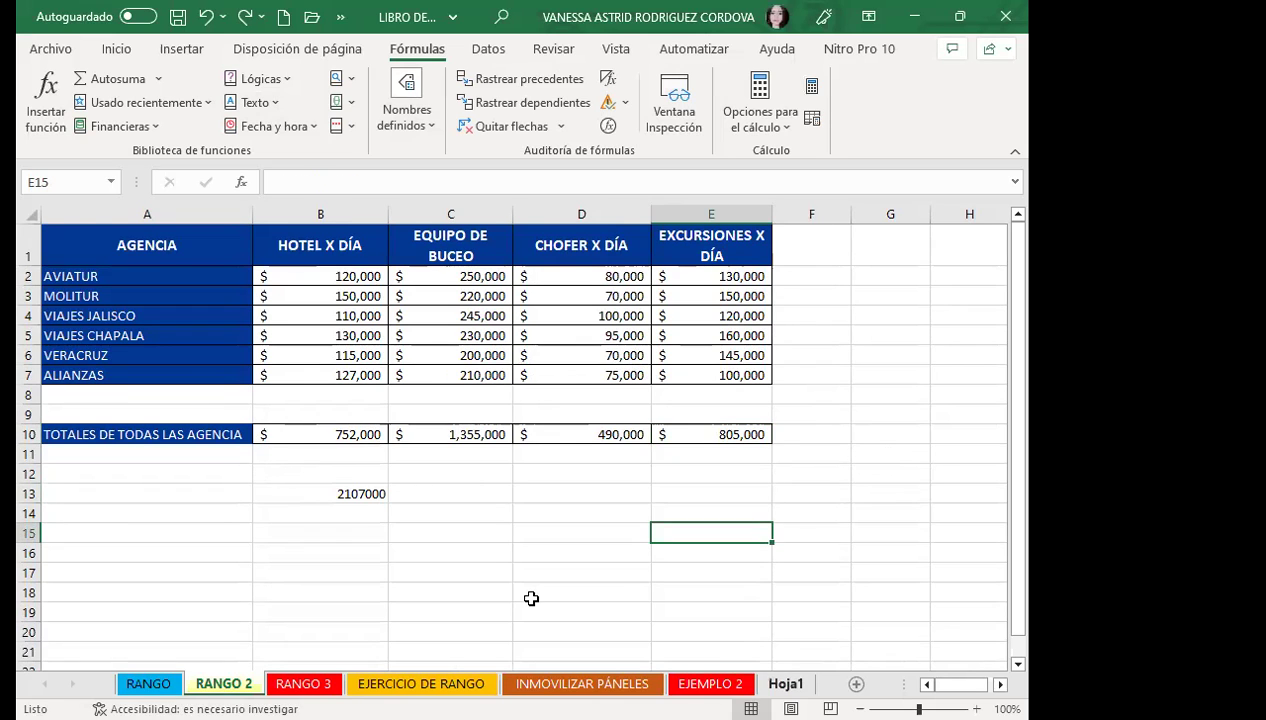
Check D6, D10 and D13 on Hoja1, then select the VIAJES JALISCO row on RANGO 2
key(ctrl+Page_Down)
key(ctrl+Page_Down)
key(ctrl+Page_Down)
click(415, 495)
click(305, 334)
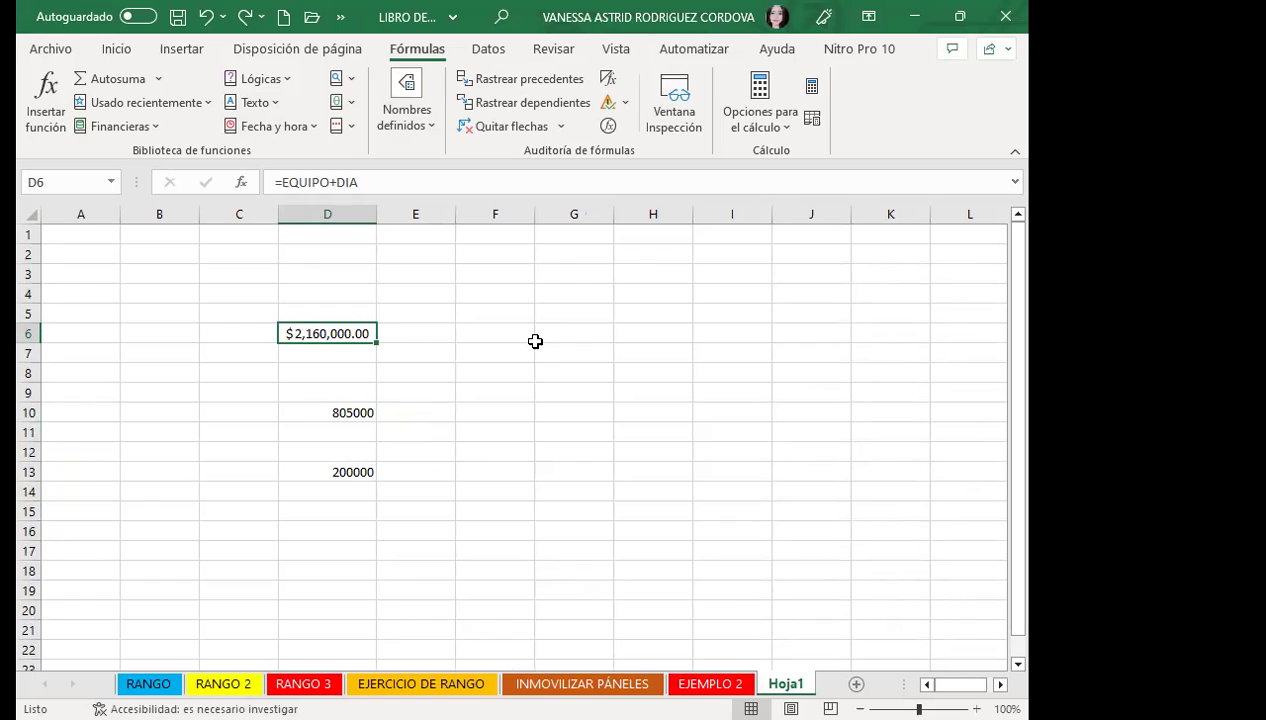
click(325, 408)
click(319, 467)
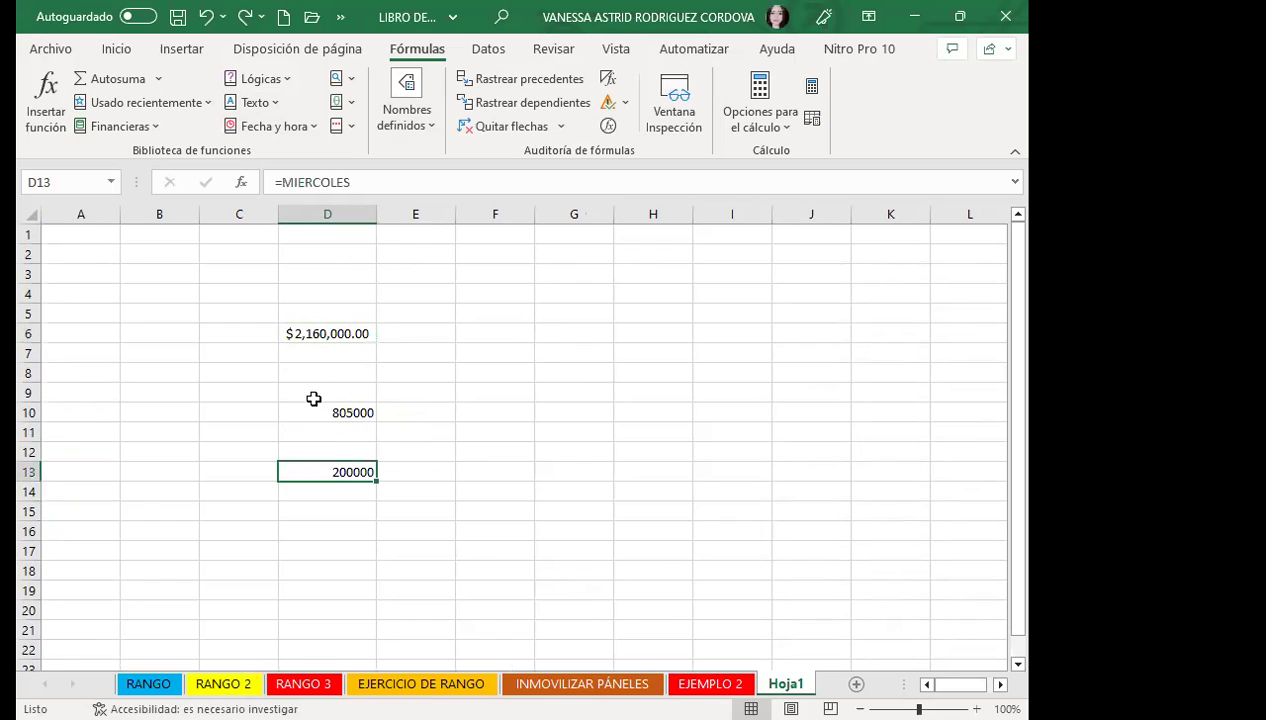
click(340, 331)
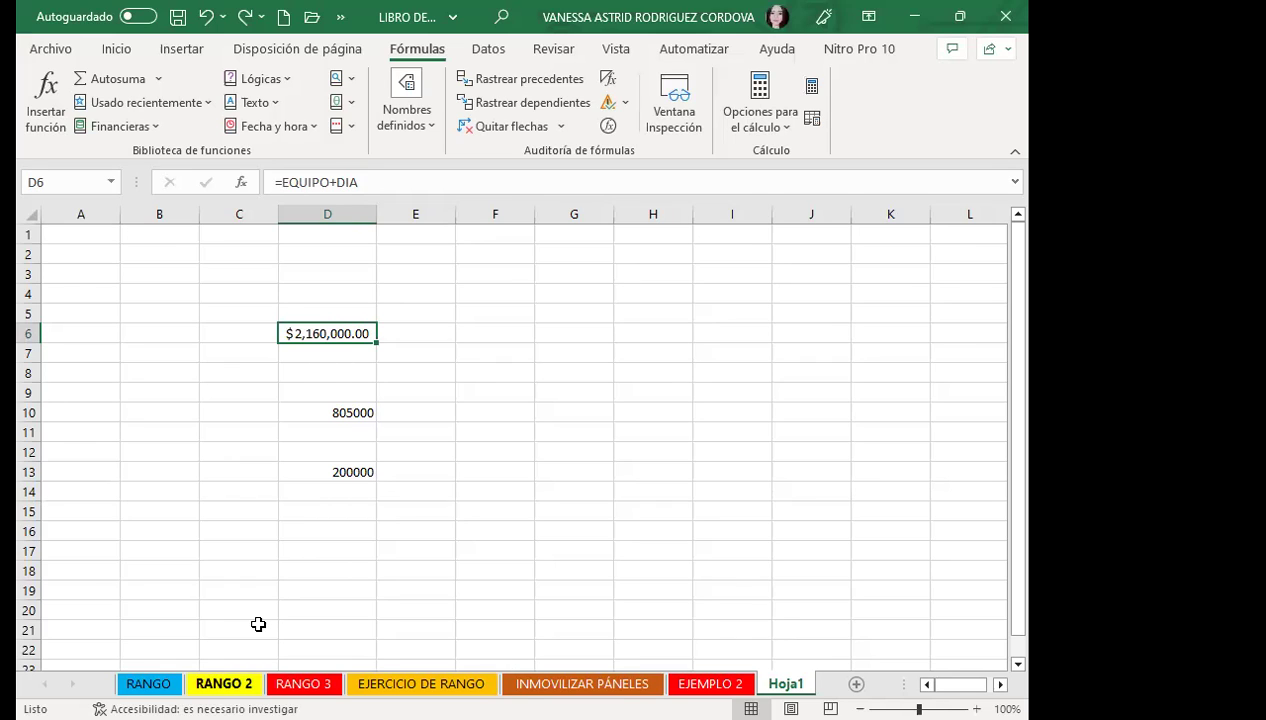
click(405, 312)
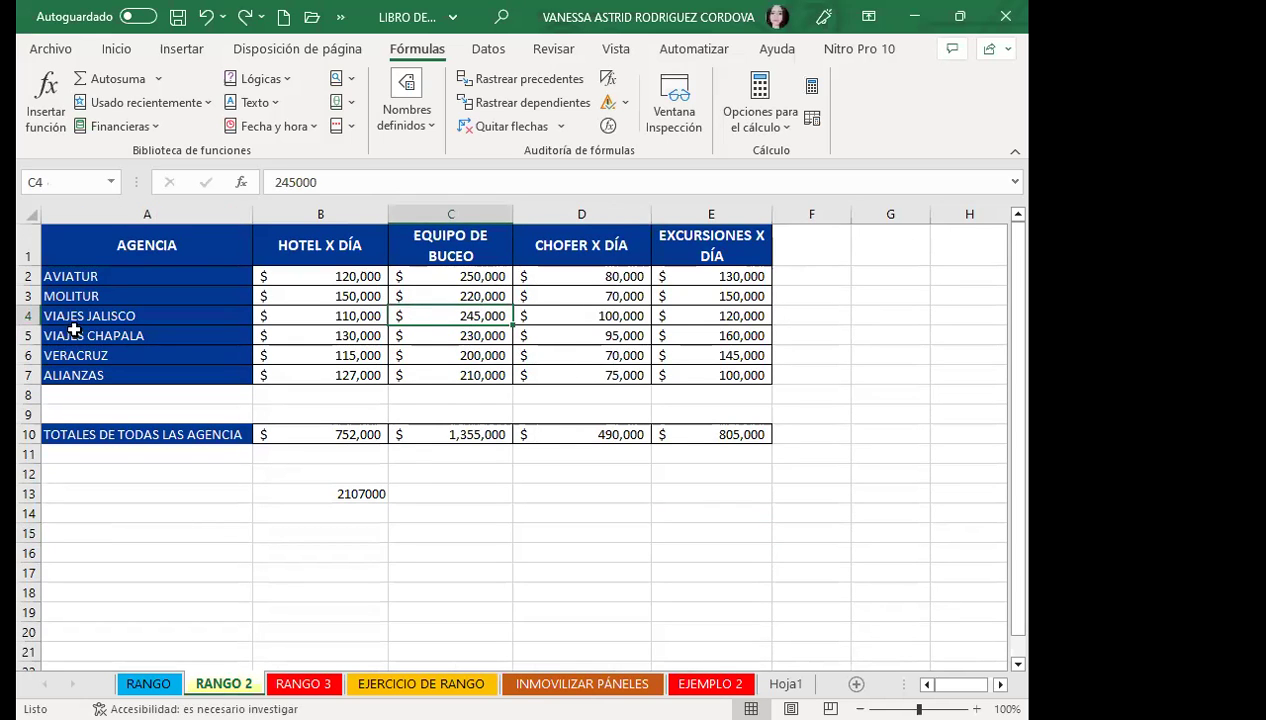
click(28, 316)
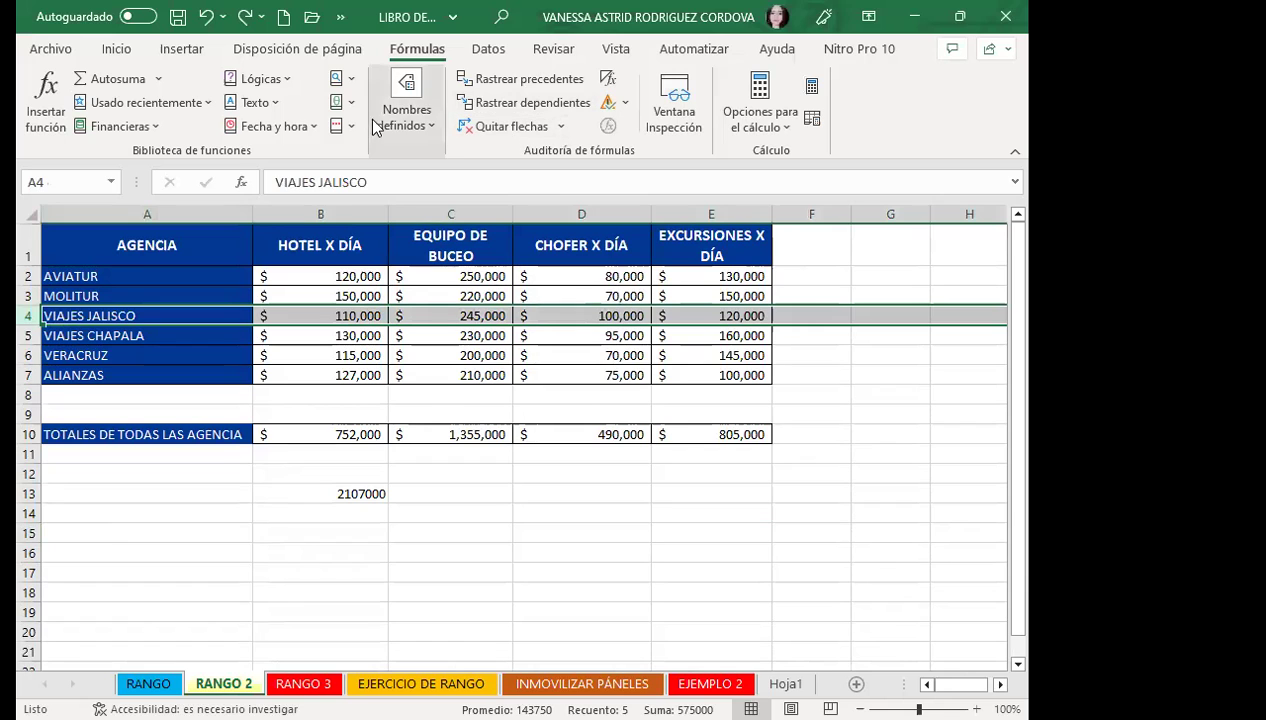
Insert a blank row 4 above VIAJES JALISCO and enter 400,000 in E4
click(117, 50)
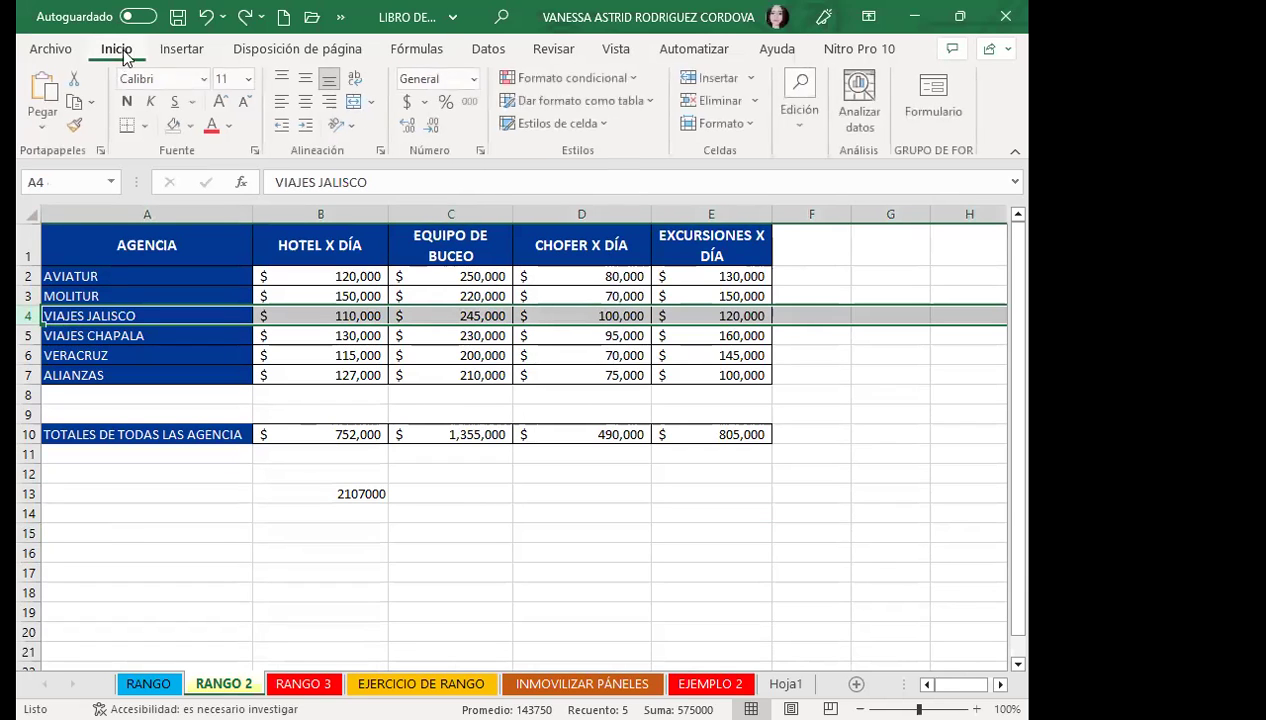
click(712, 80)
click(456, 528)
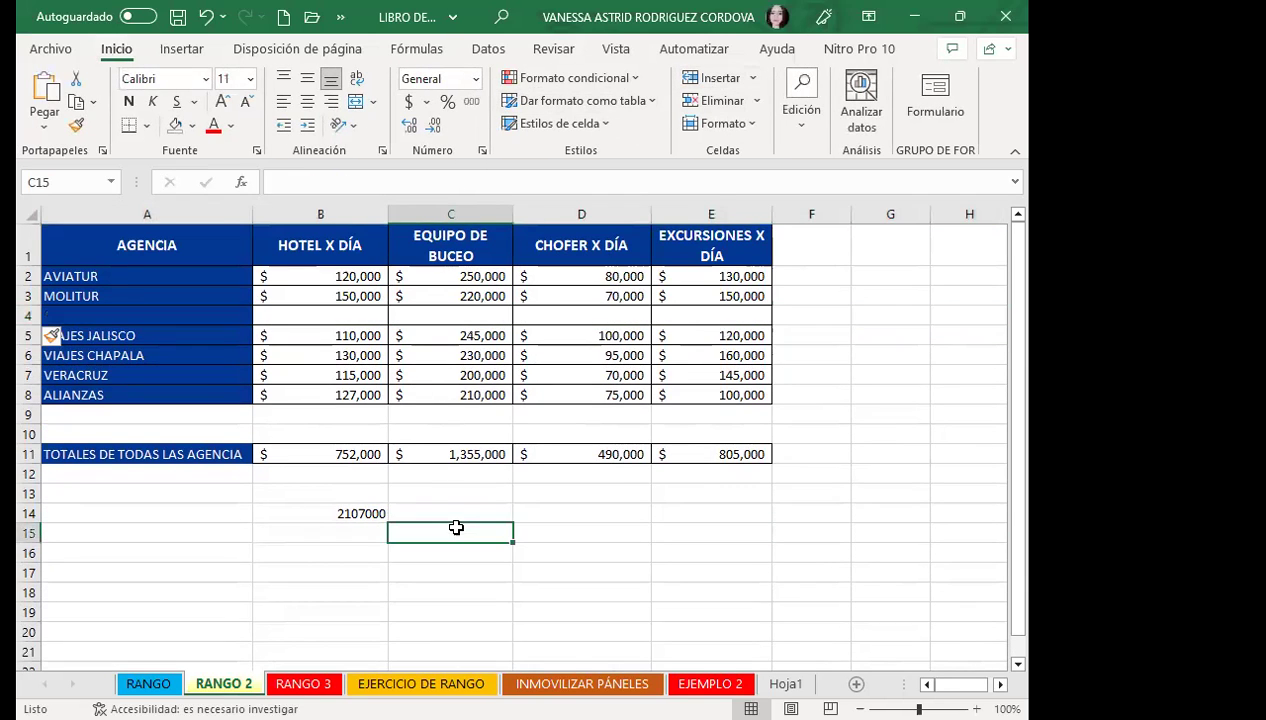
click(465, 314)
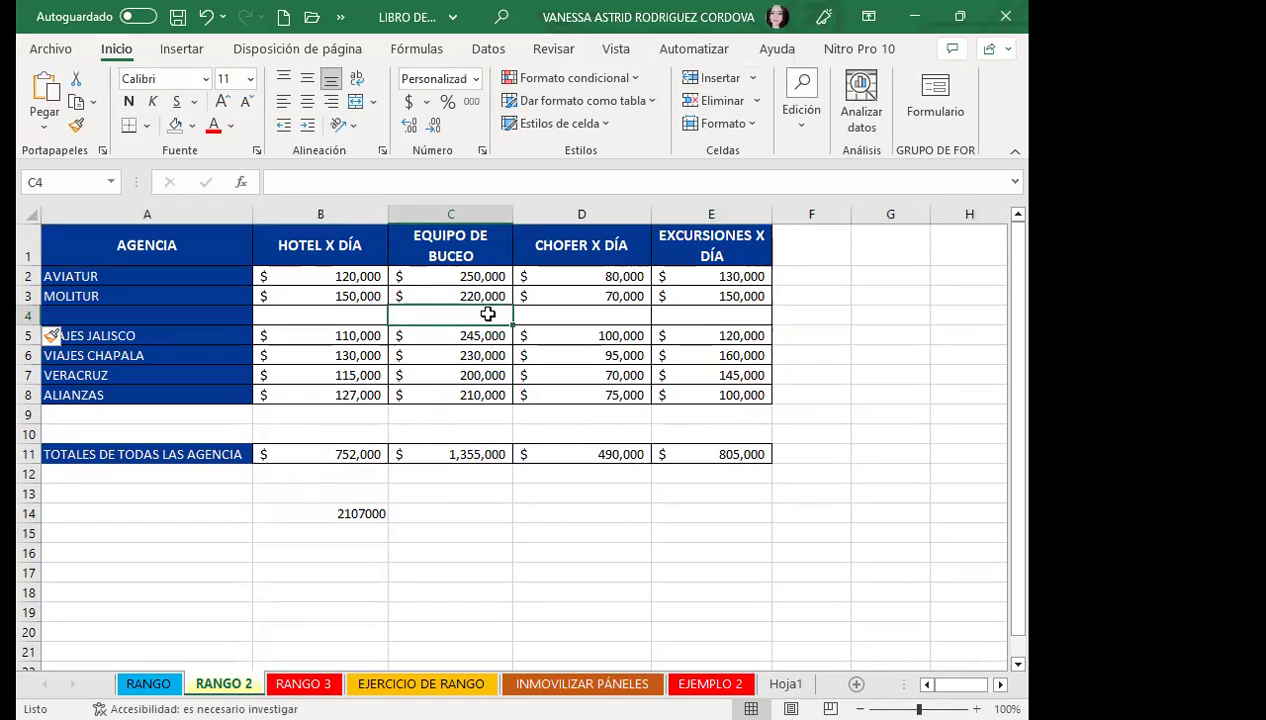
click(721, 314)
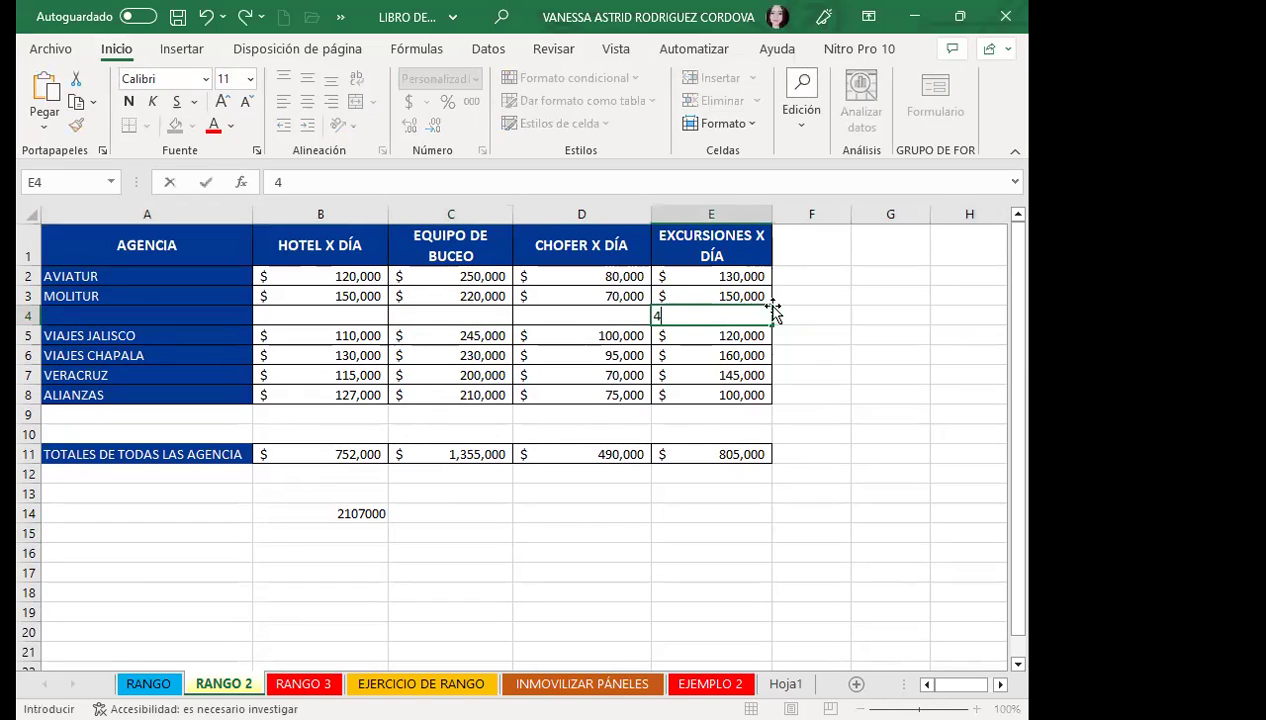
text(400,000)
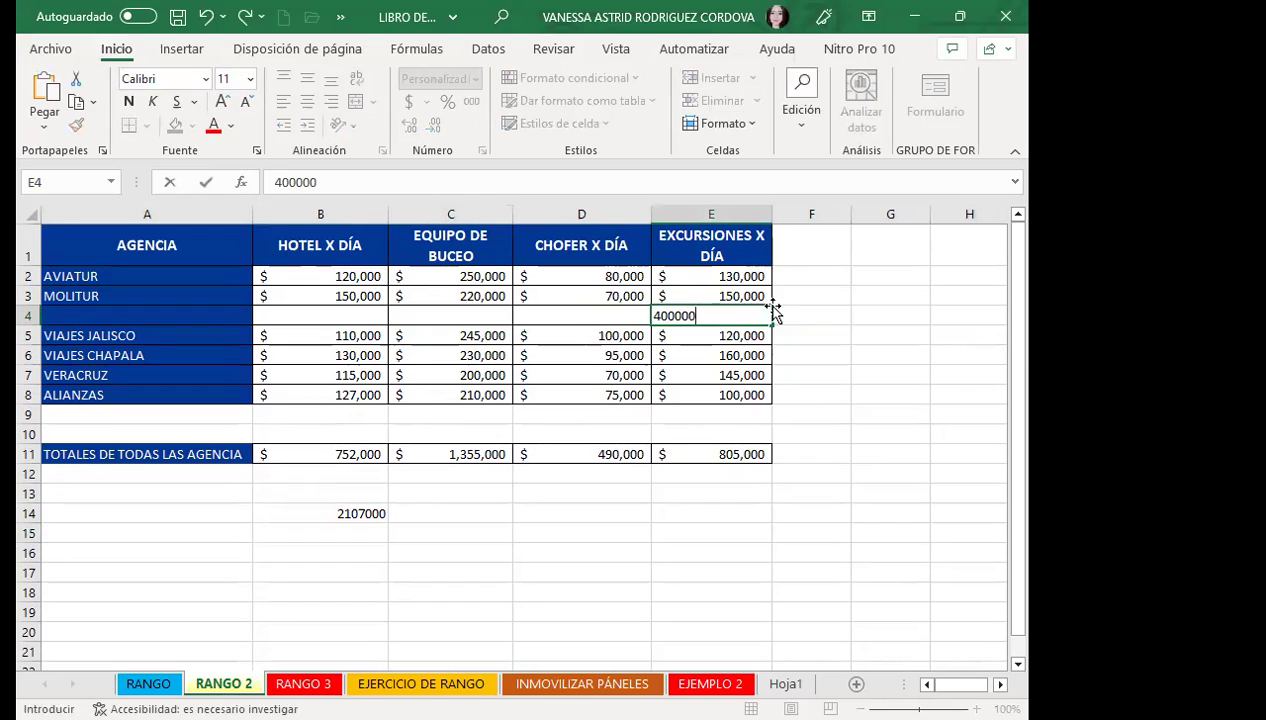
key(Return)
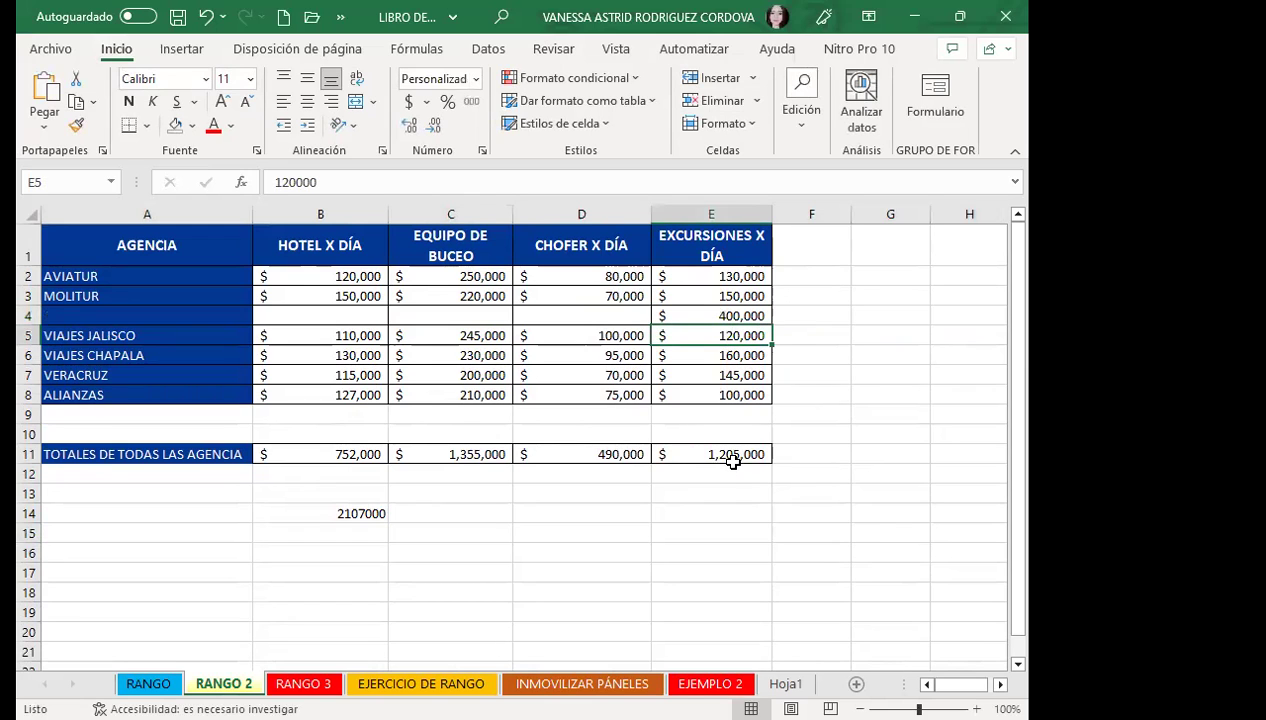
Check Hoja1's totals, then verify E11's total formula is =SUMA(E2:E8) reading 1,205,000
click(785, 683)
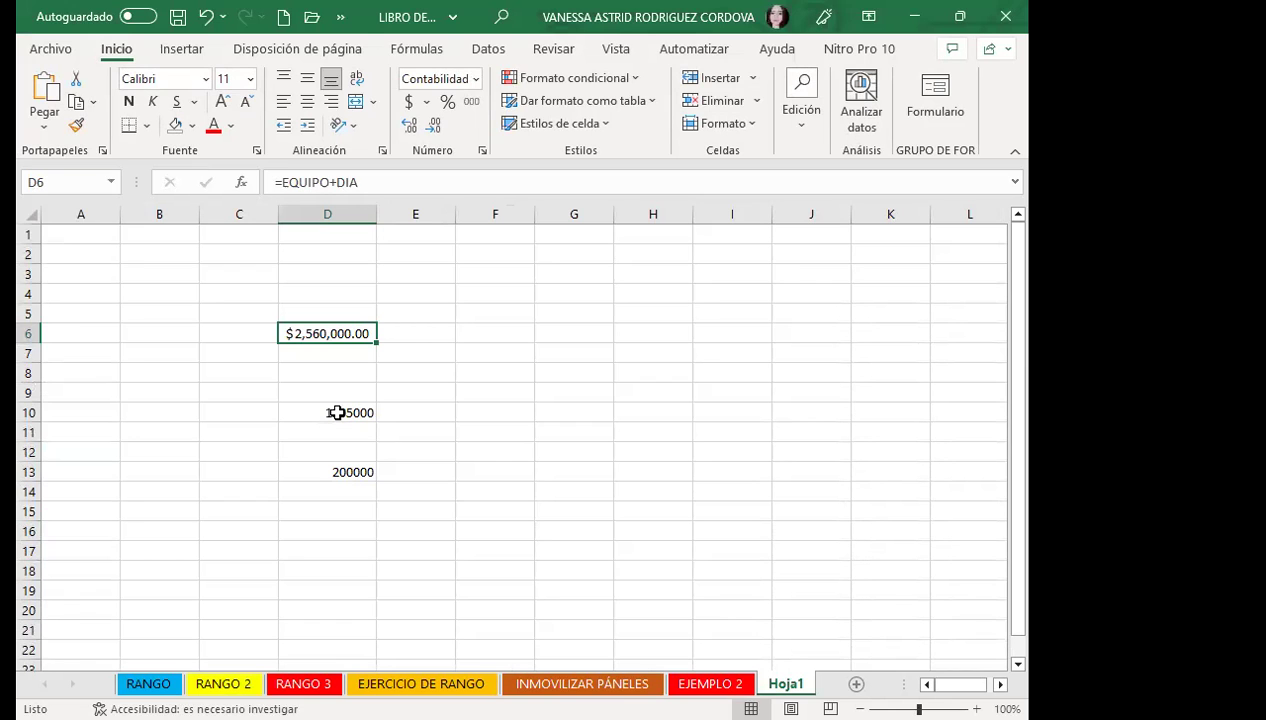
click(223, 683)
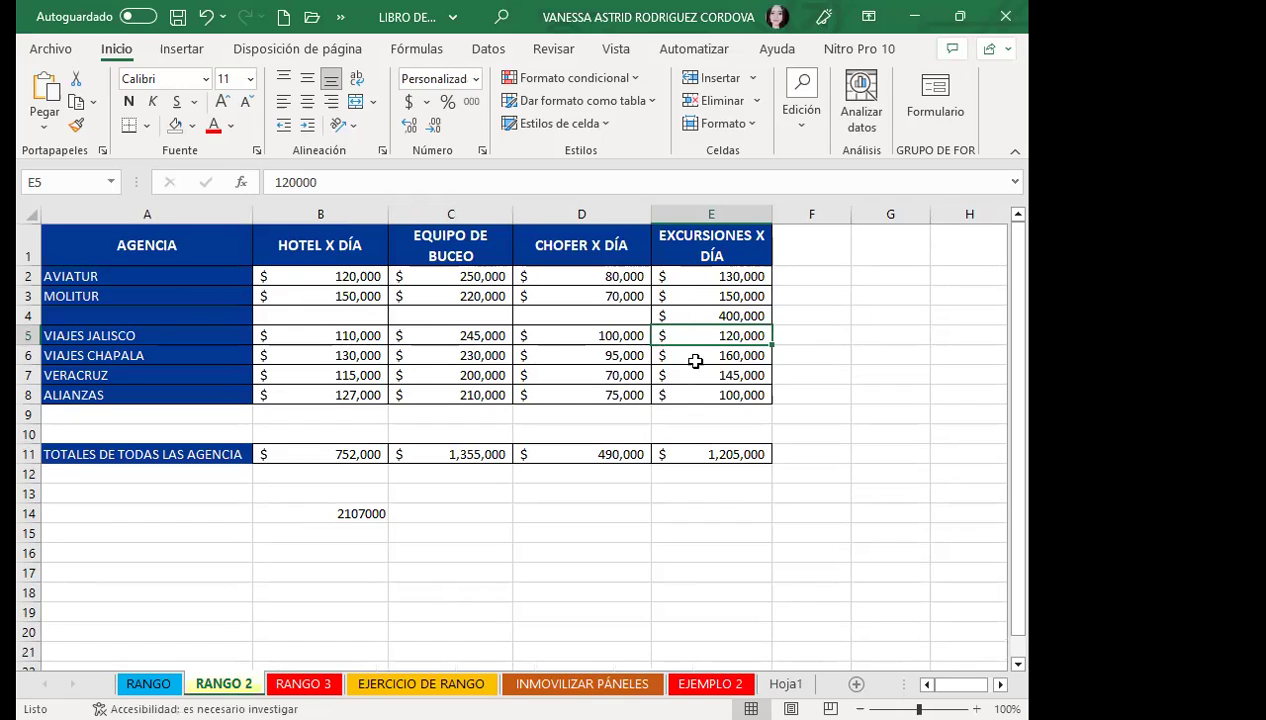
click(681, 317)
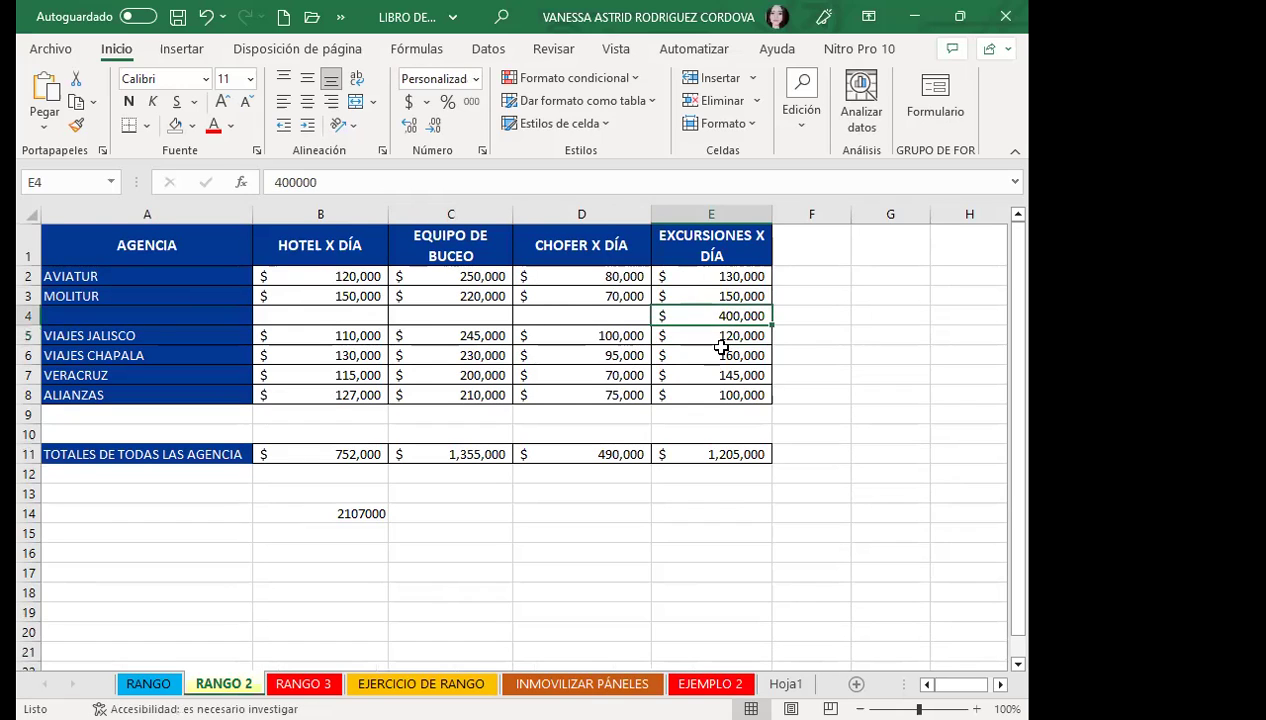
click(706, 455)
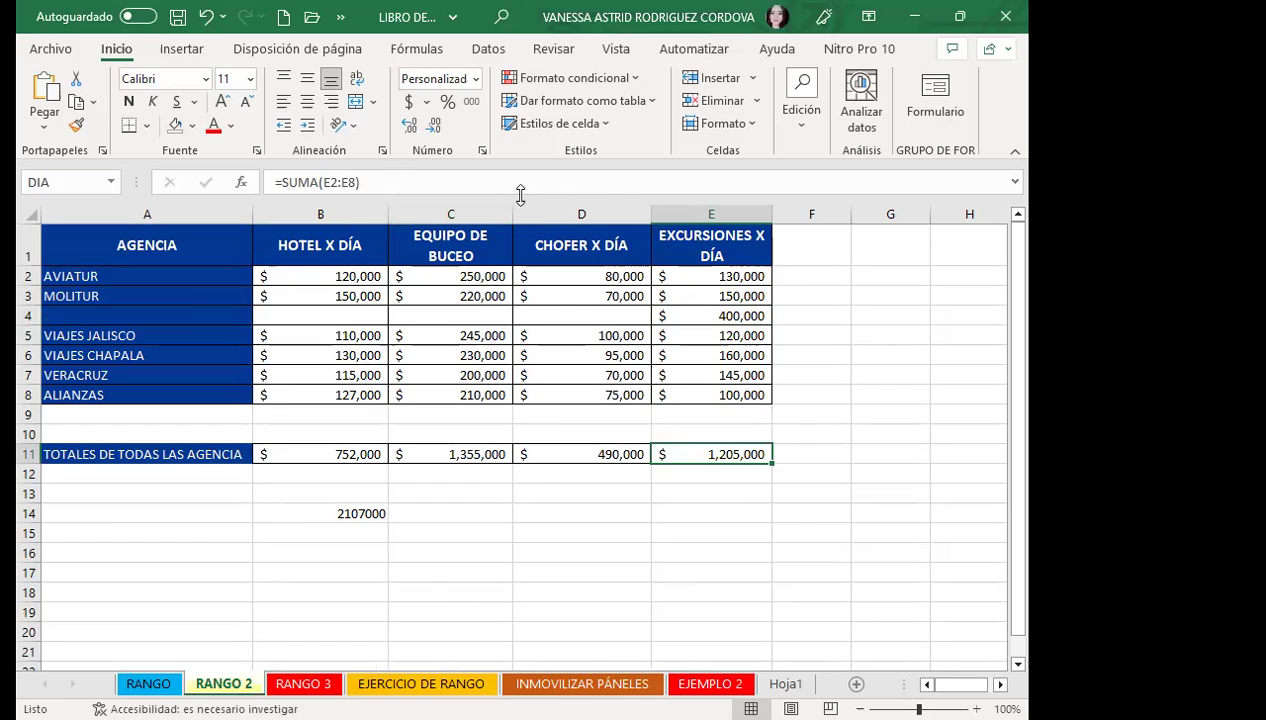
click(717, 333)
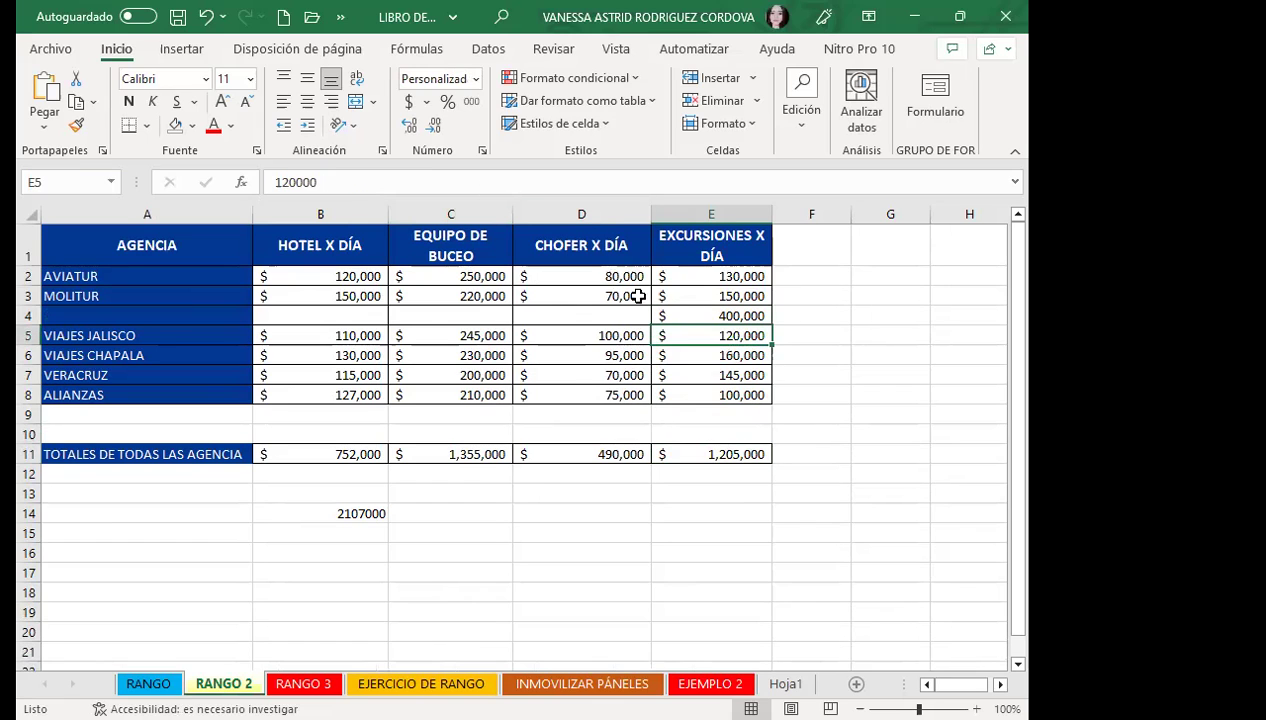
double_click(696, 455)
double_click(696, 455)
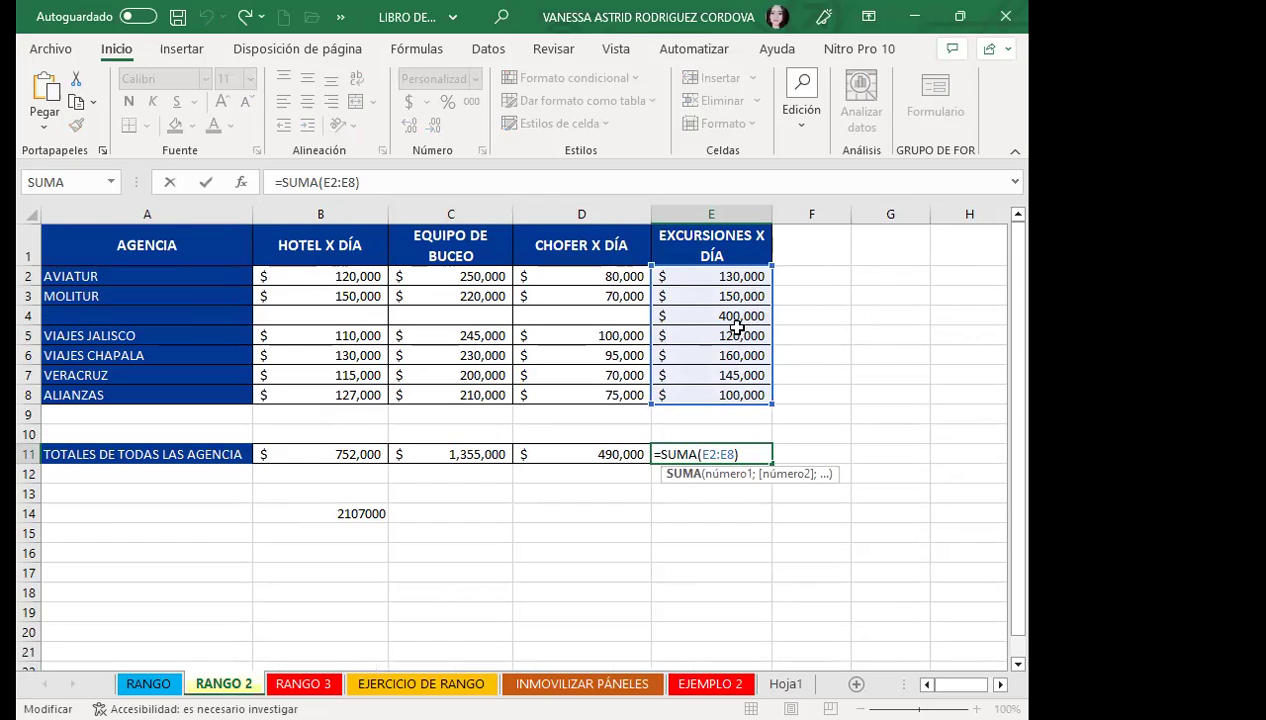
key(Return)
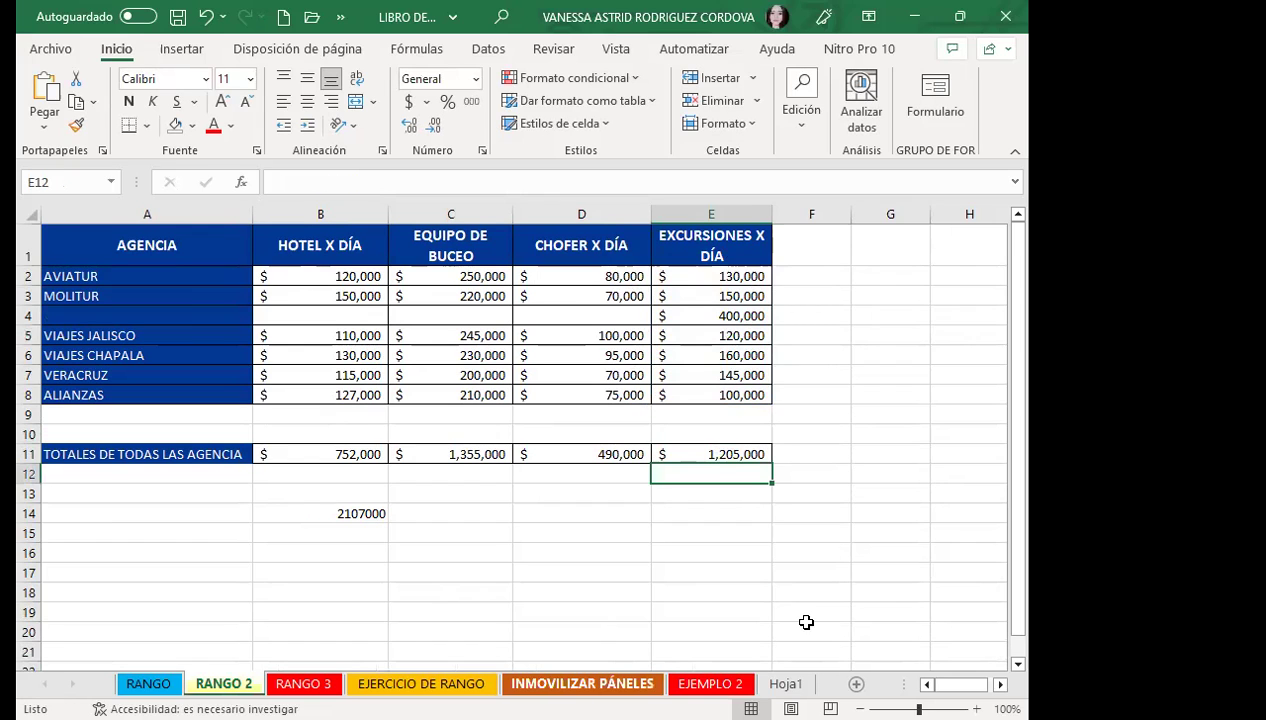
View Hoja1, where D10 now reads 1205000 and D6 $2,560,000.00
click(785, 683)
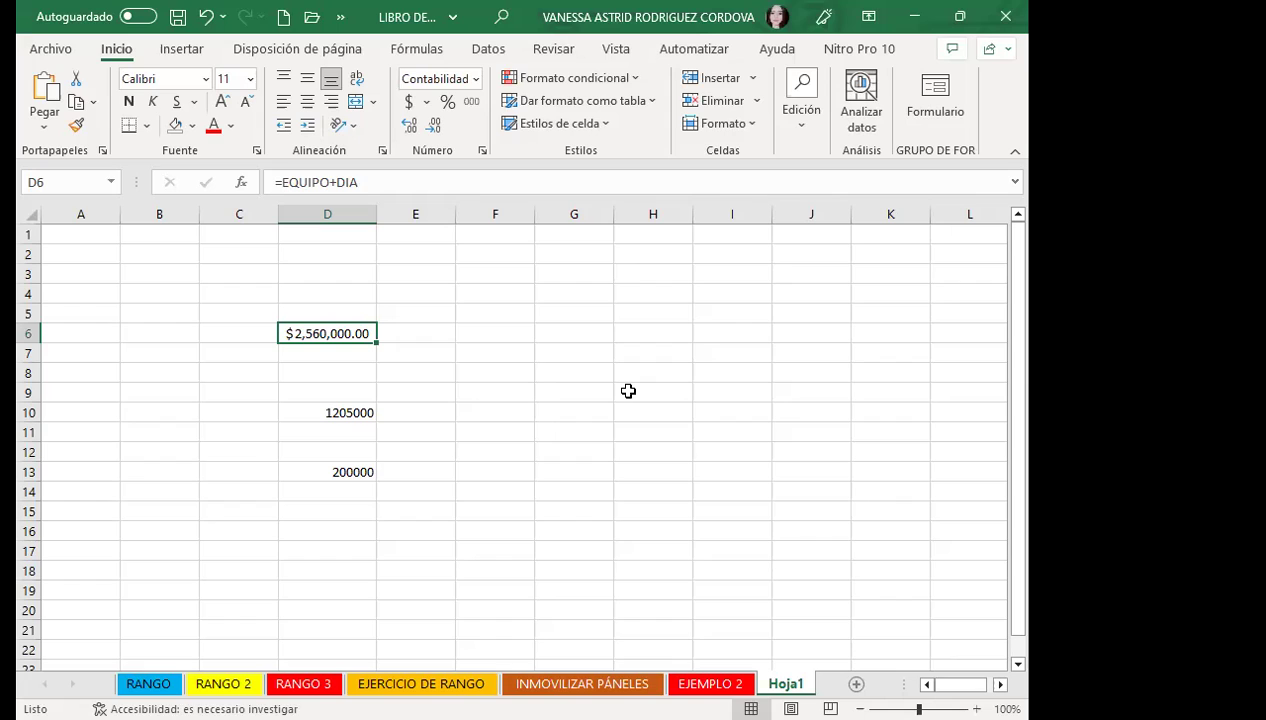
Change D10 to =DIA*10%, undo it, re-enter it, then undo and redo
click(307, 410)
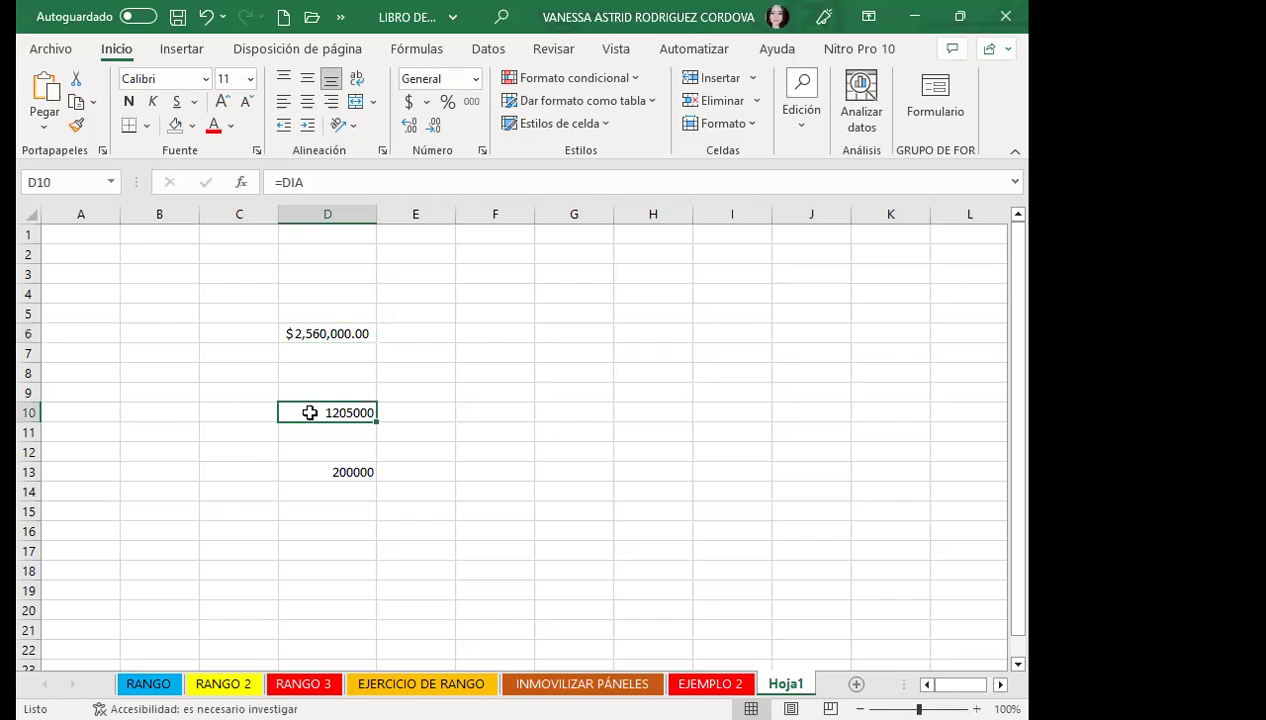
click(319, 182)
text(*10%)
key(Return)
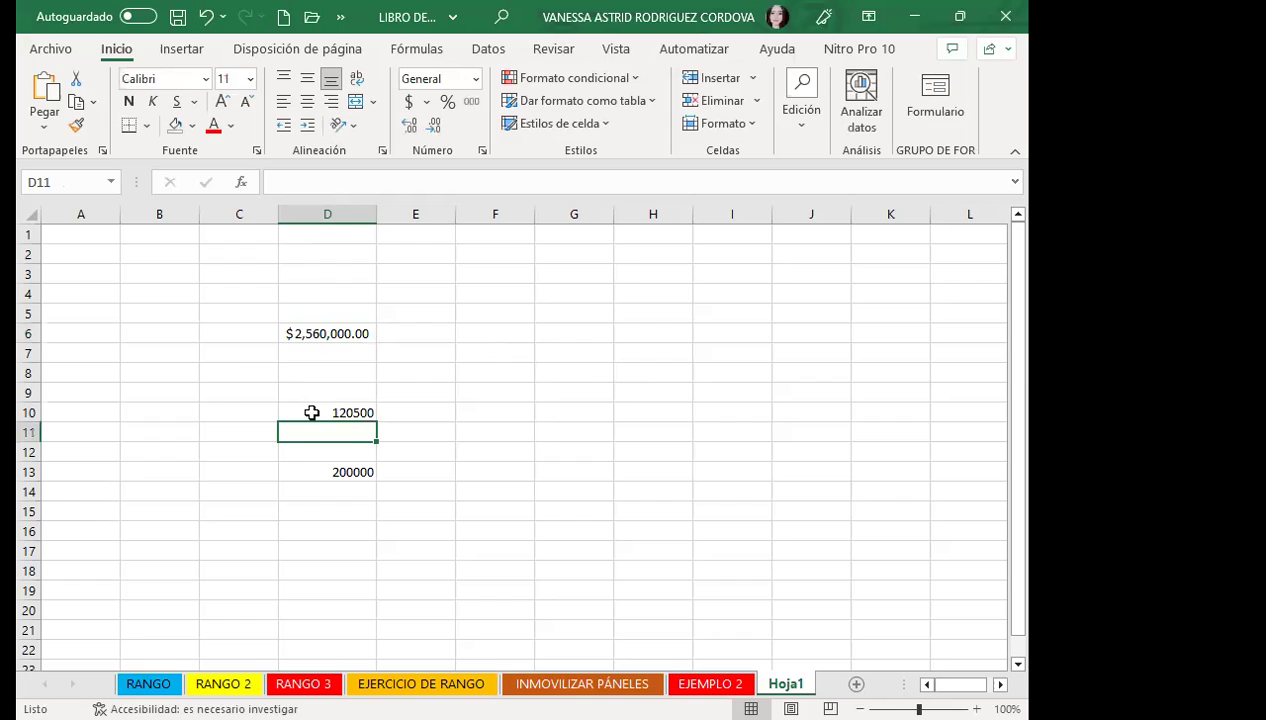
key(ctrl+z)
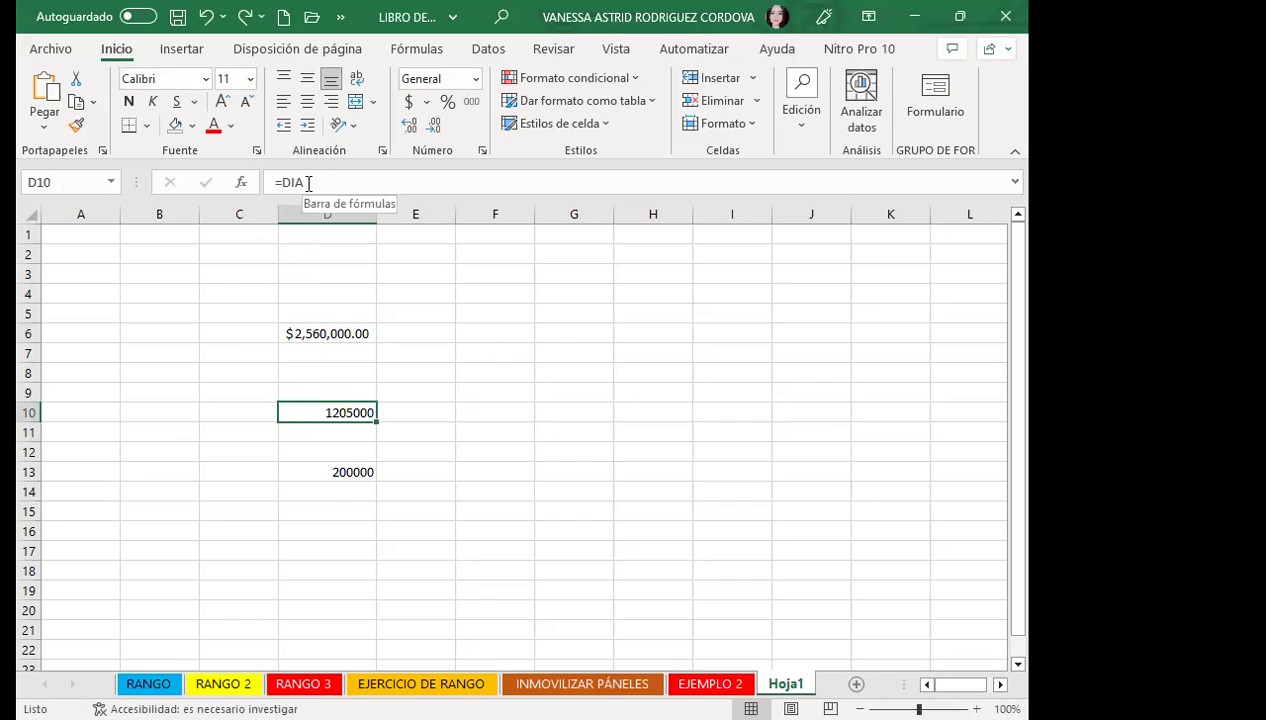
click(334, 180)
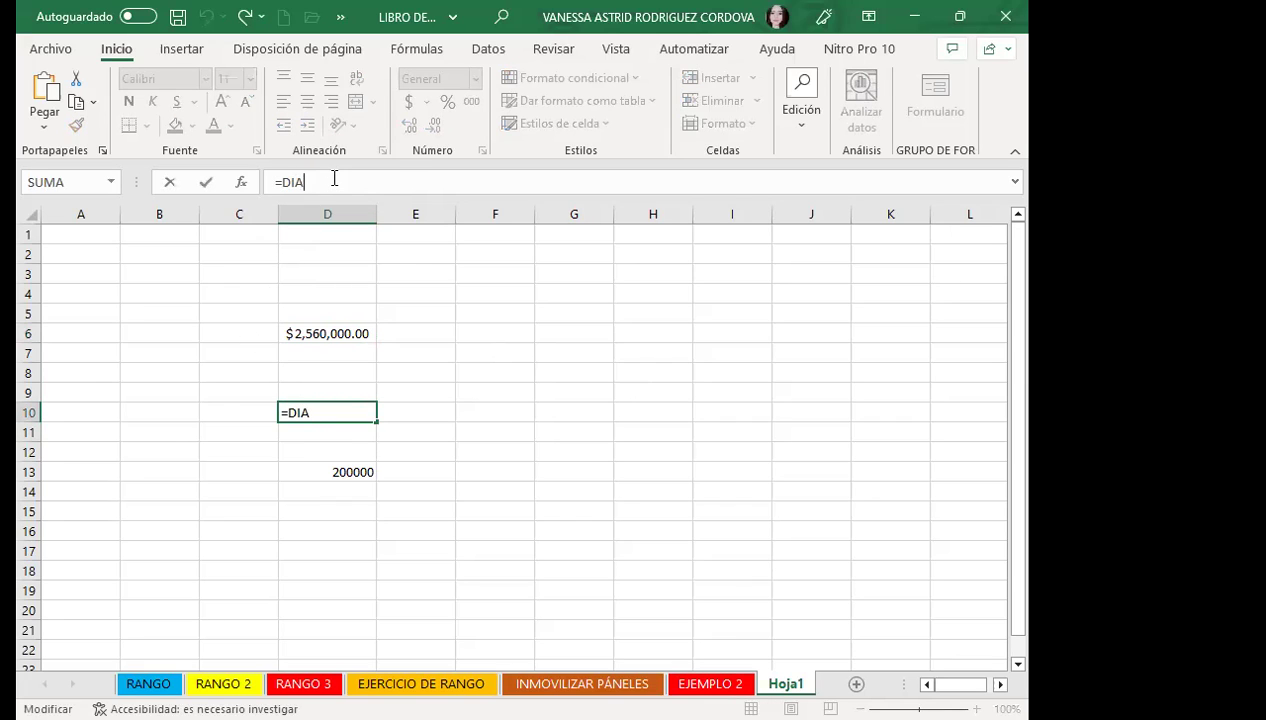
text(*10)
text(%)
key(Return)
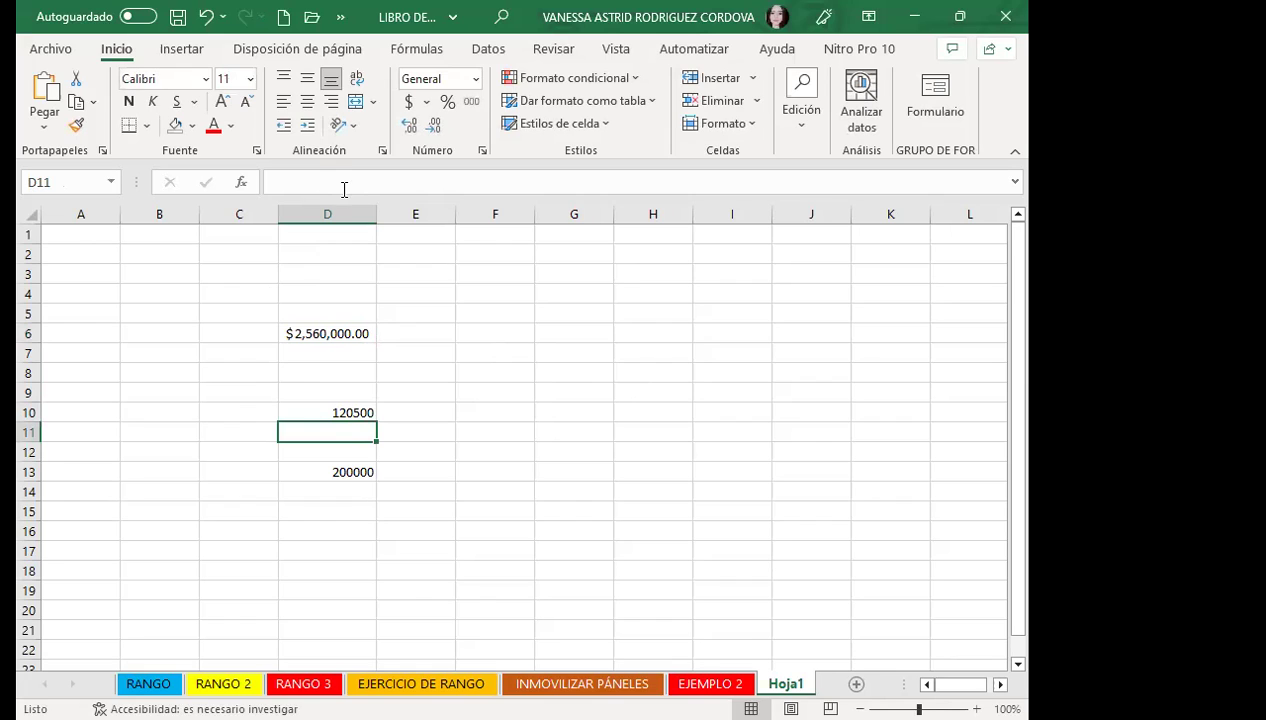
key(ctrl+z)
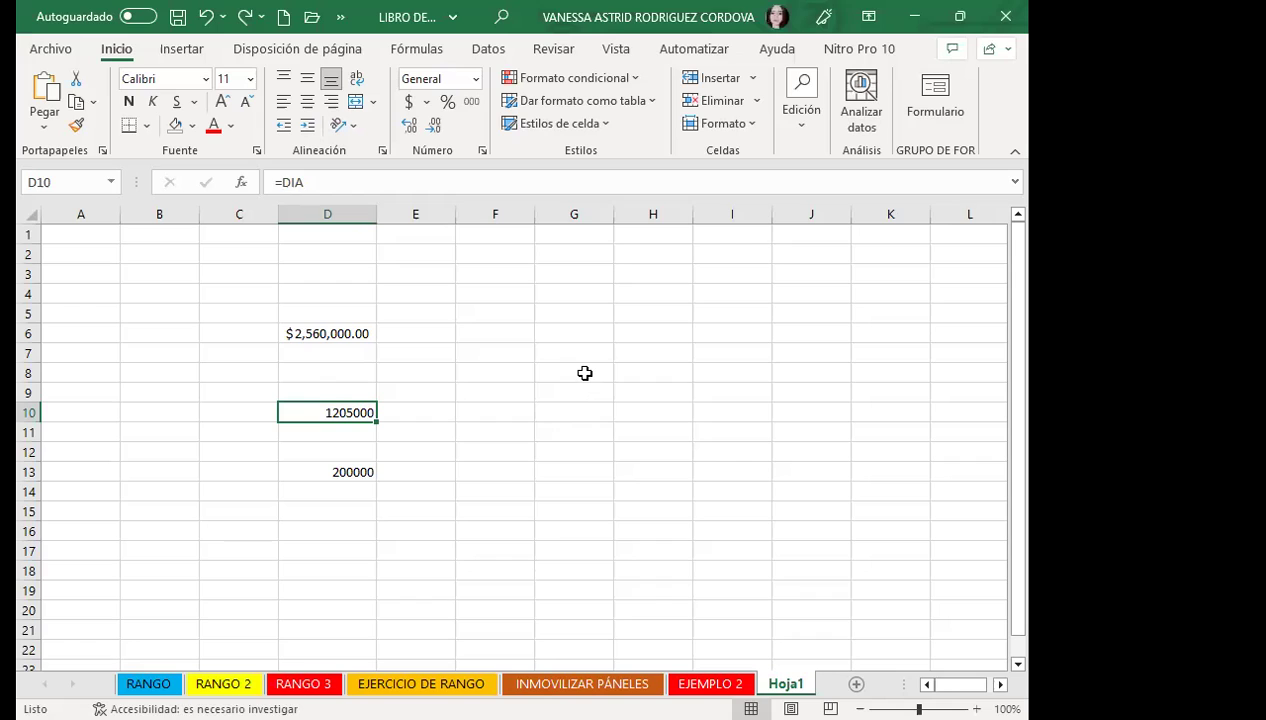
key(ctrl+y)
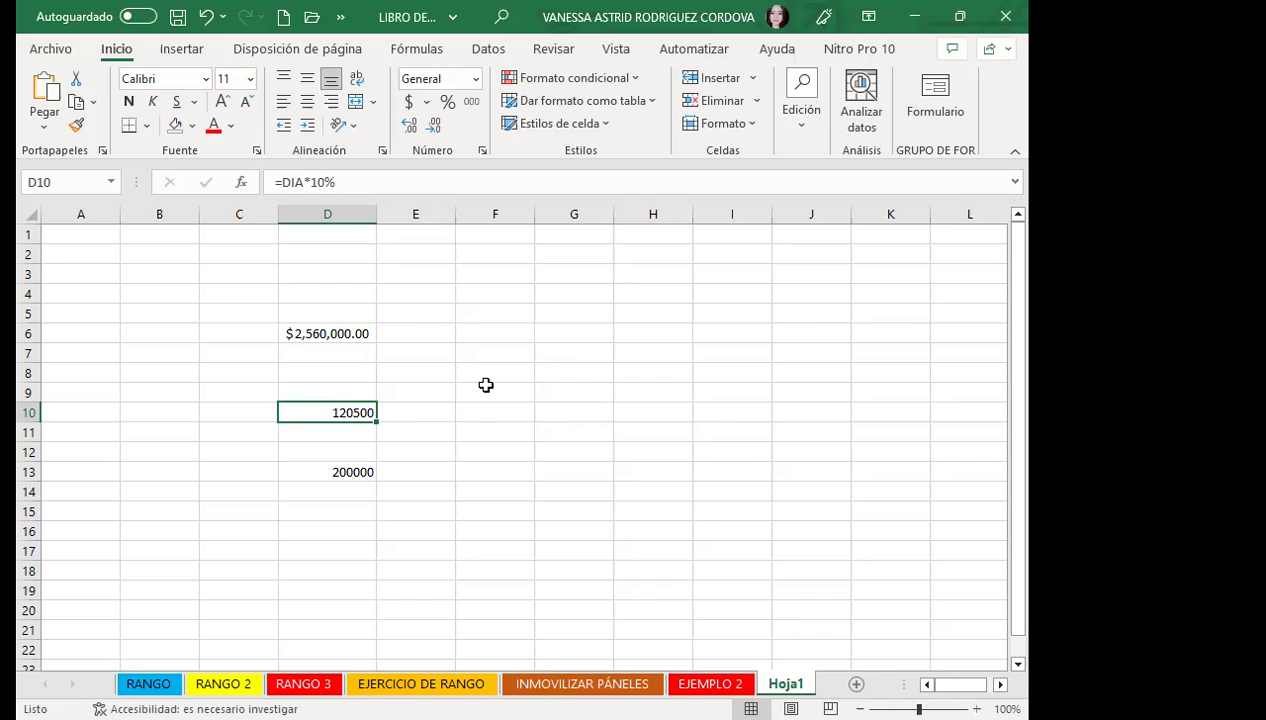
Revert D10 to plain =DIA showing 1205000 and check the =EQUIPO+DIA formula in D6
click(486, 384)
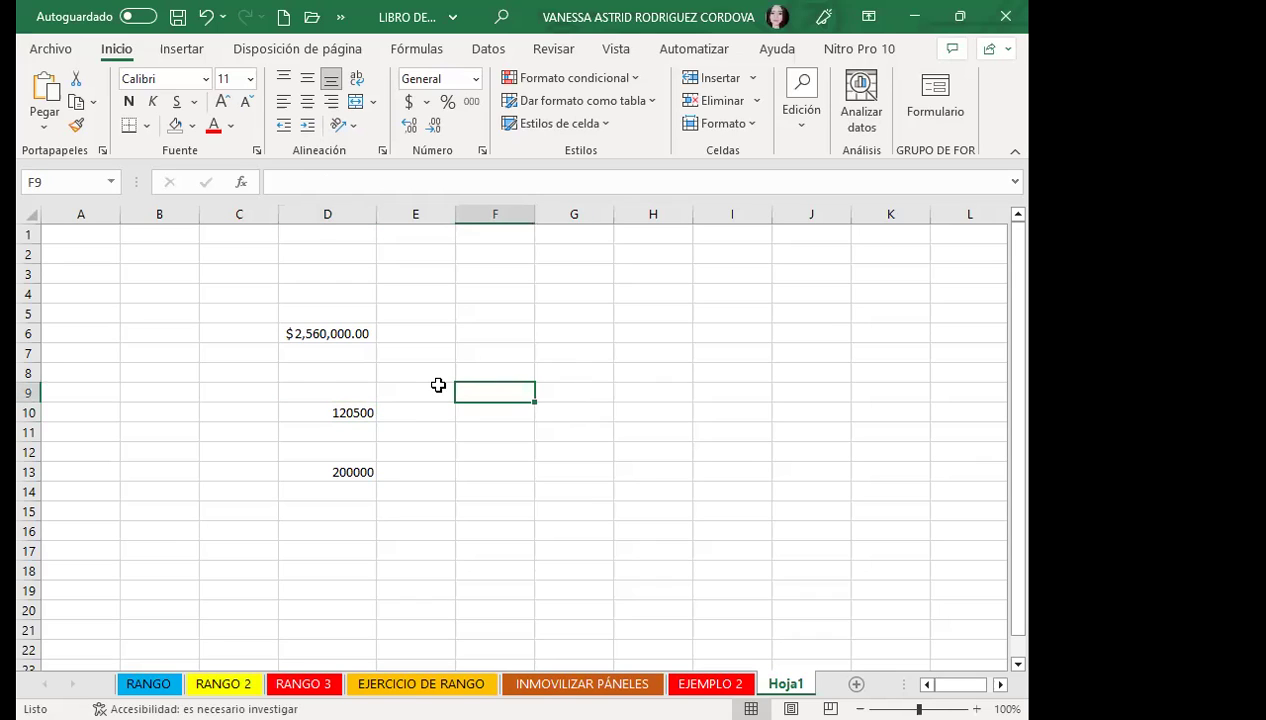
click(329, 411)
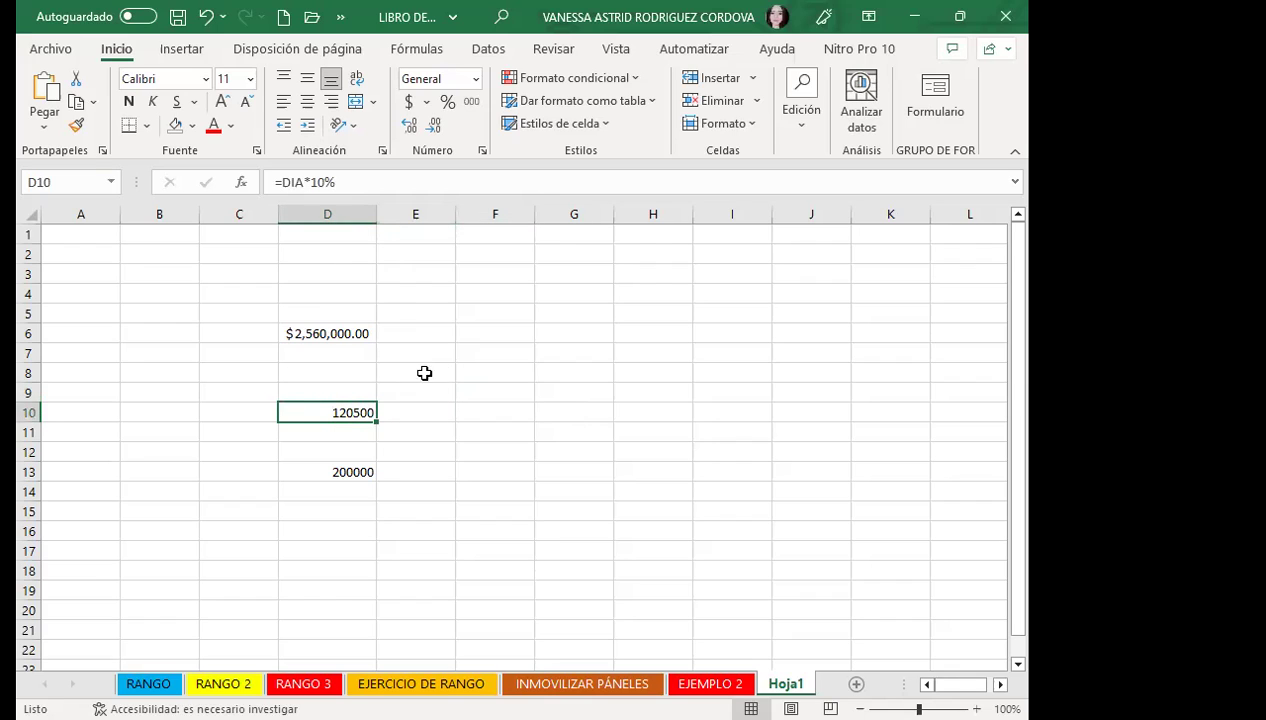
click(352, 180)
key(BackSpace)
key(BackSpace)
key(BackSpace)
key(BackSpace)
key(Return)
click(298, 410)
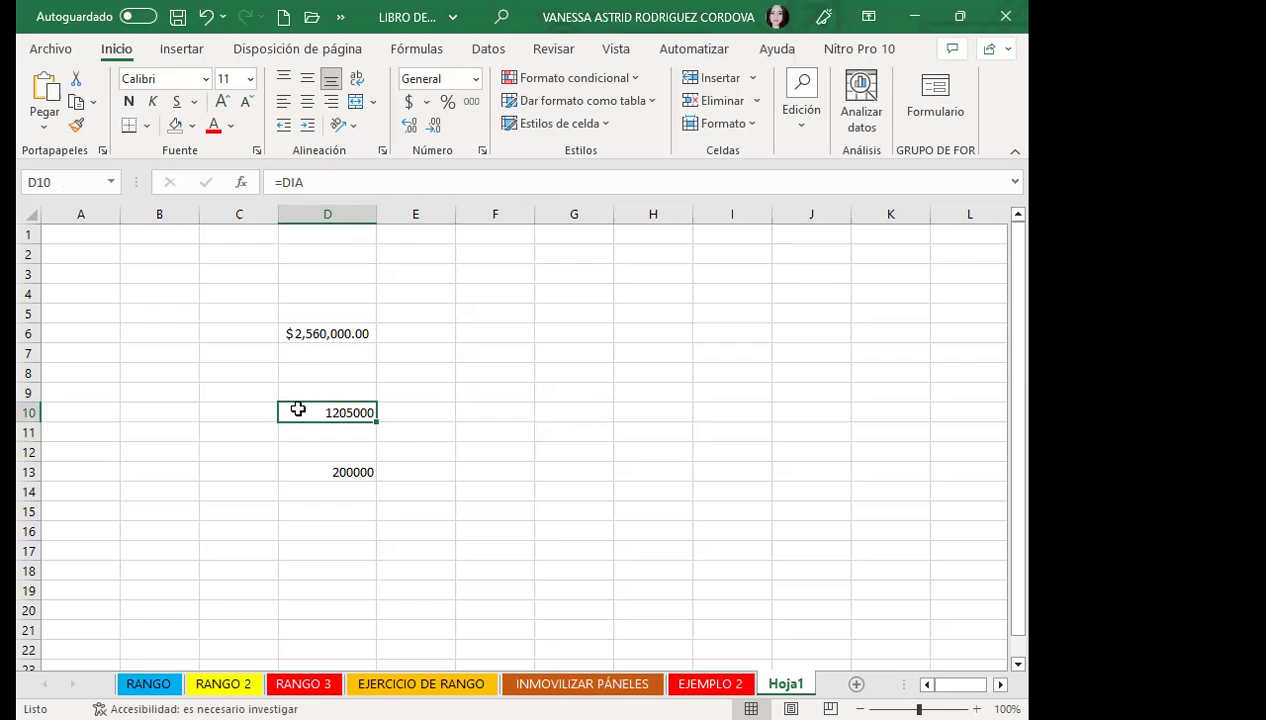
click(338, 331)
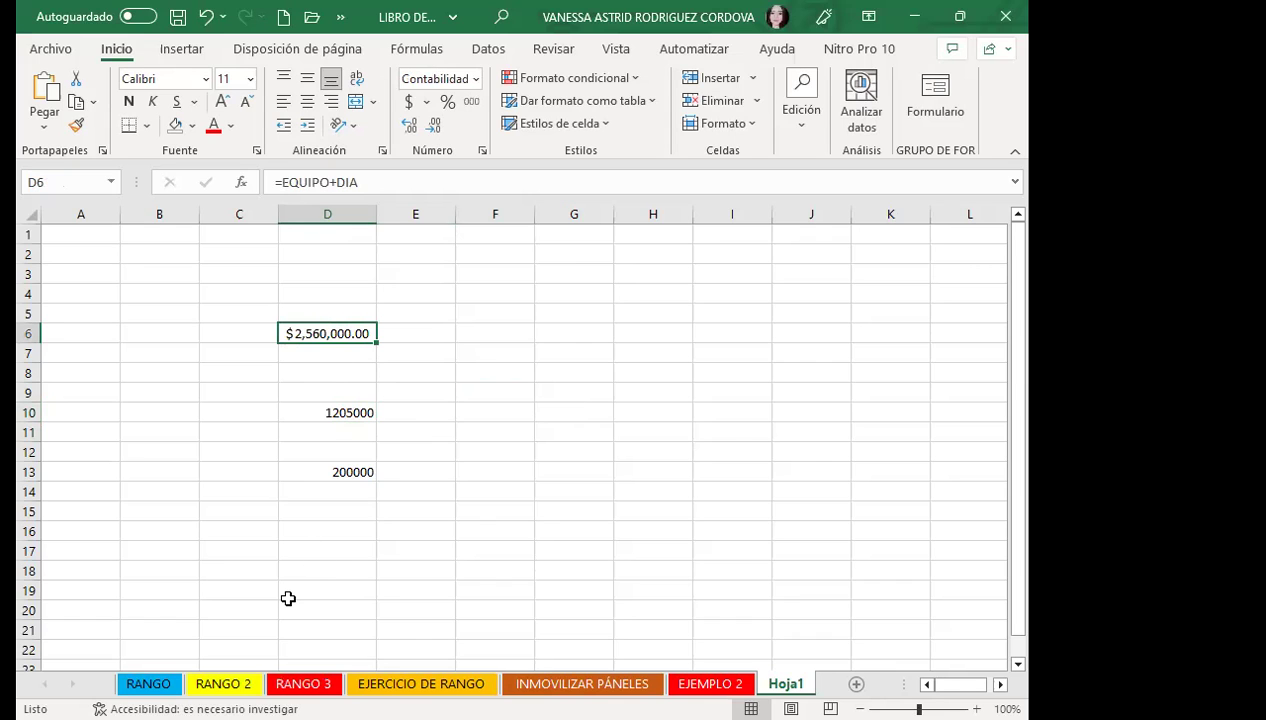
key(ctrl+Page_Up)
key(ctrl+Page_Up)
key(ctrl+Page_Up)
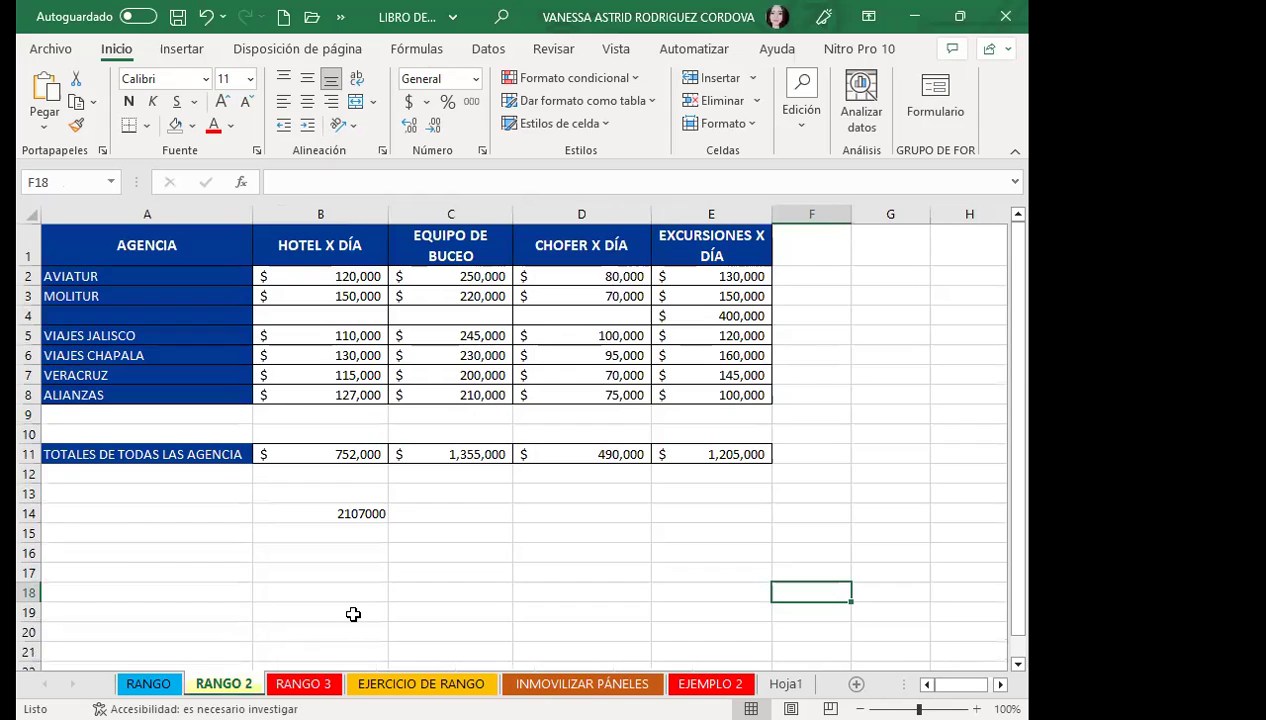
key(ctrl+Page_Down)
click(381, 465)
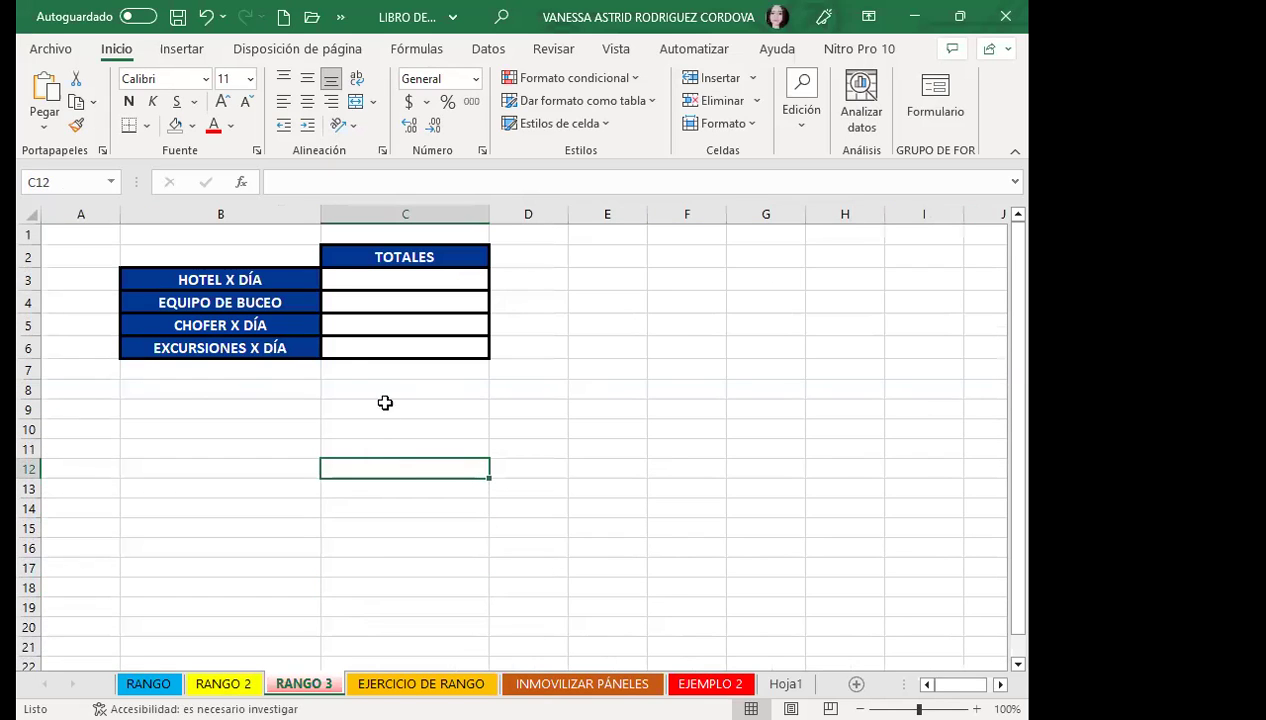
click(416, 277)
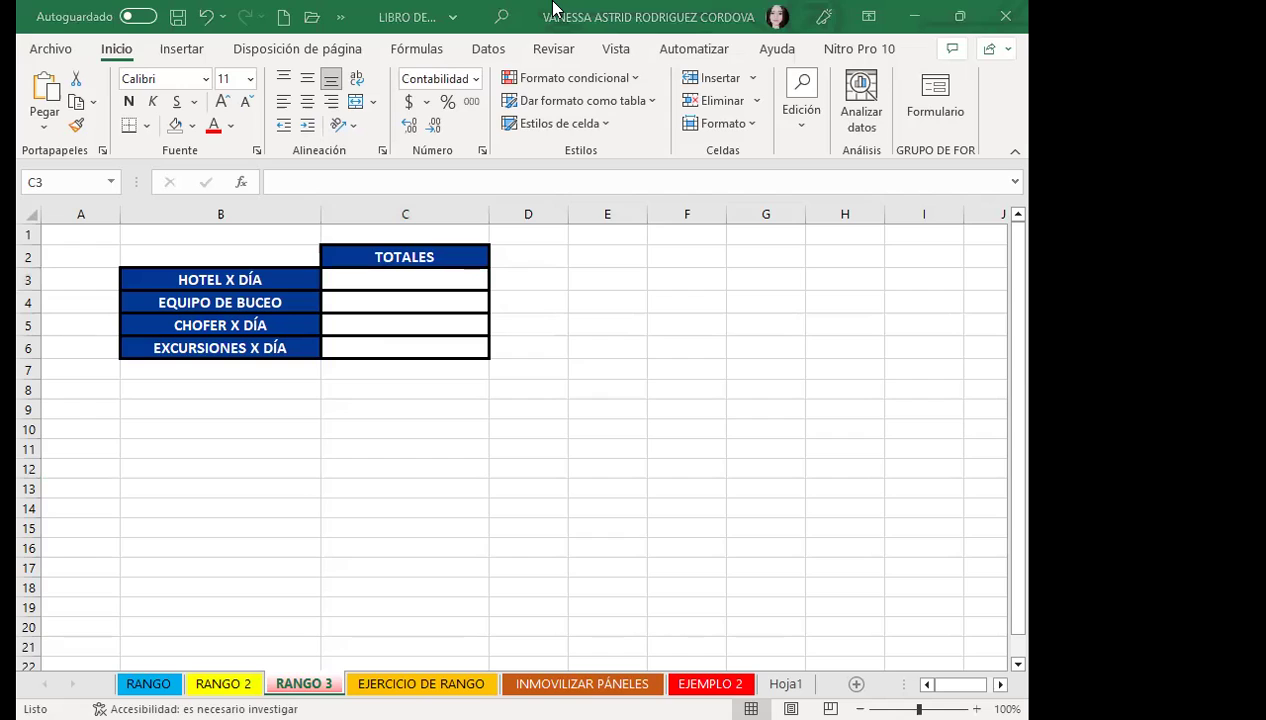
click(400, 282)
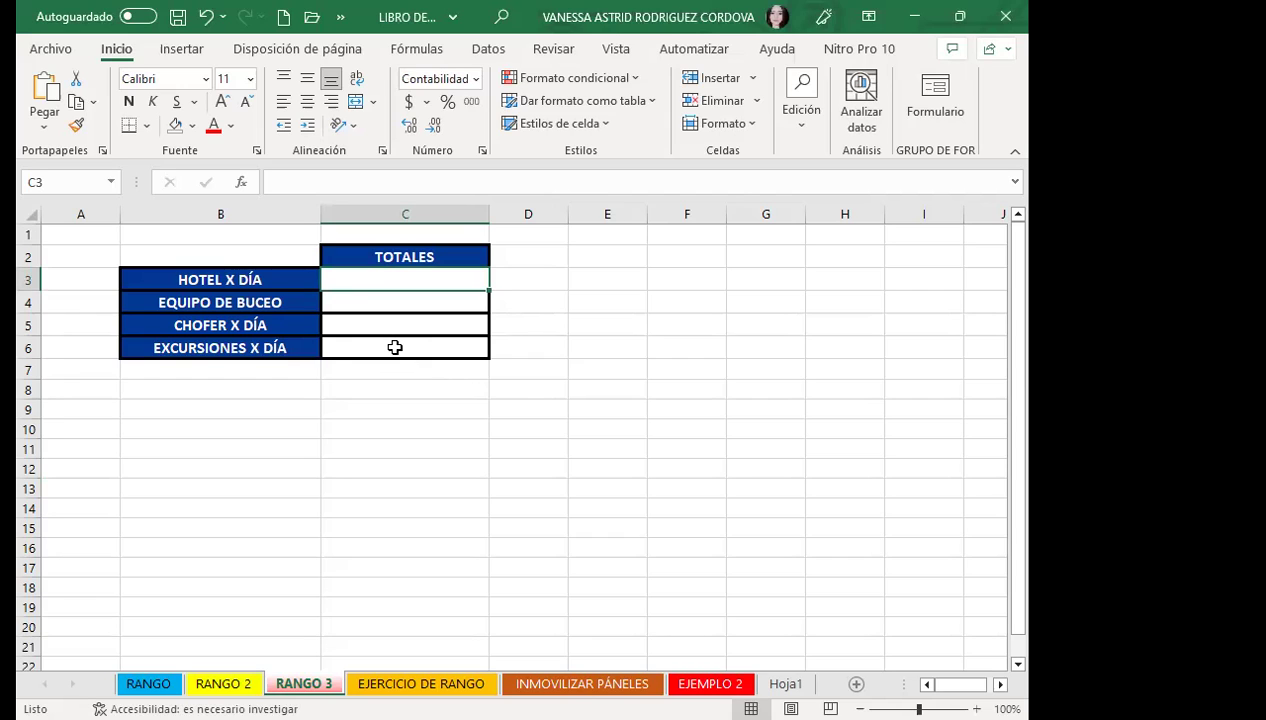
click(395, 347)
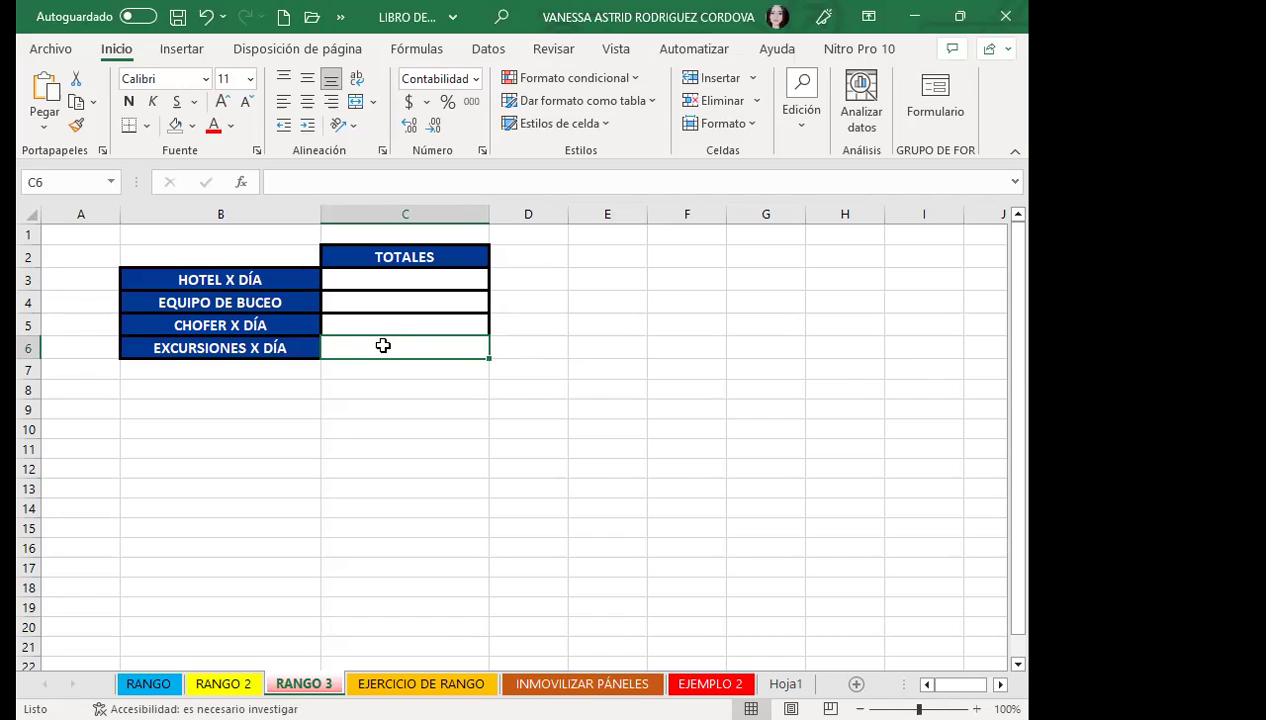
click(350, 382)
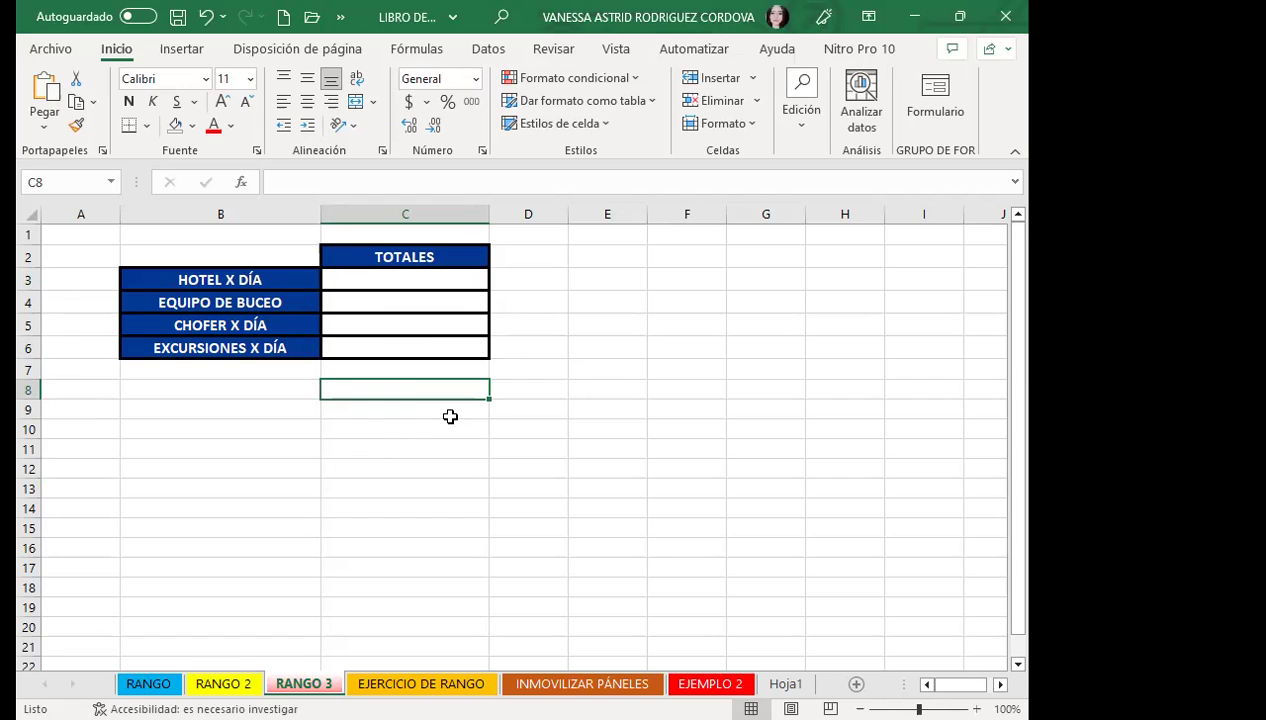
click(444, 350)
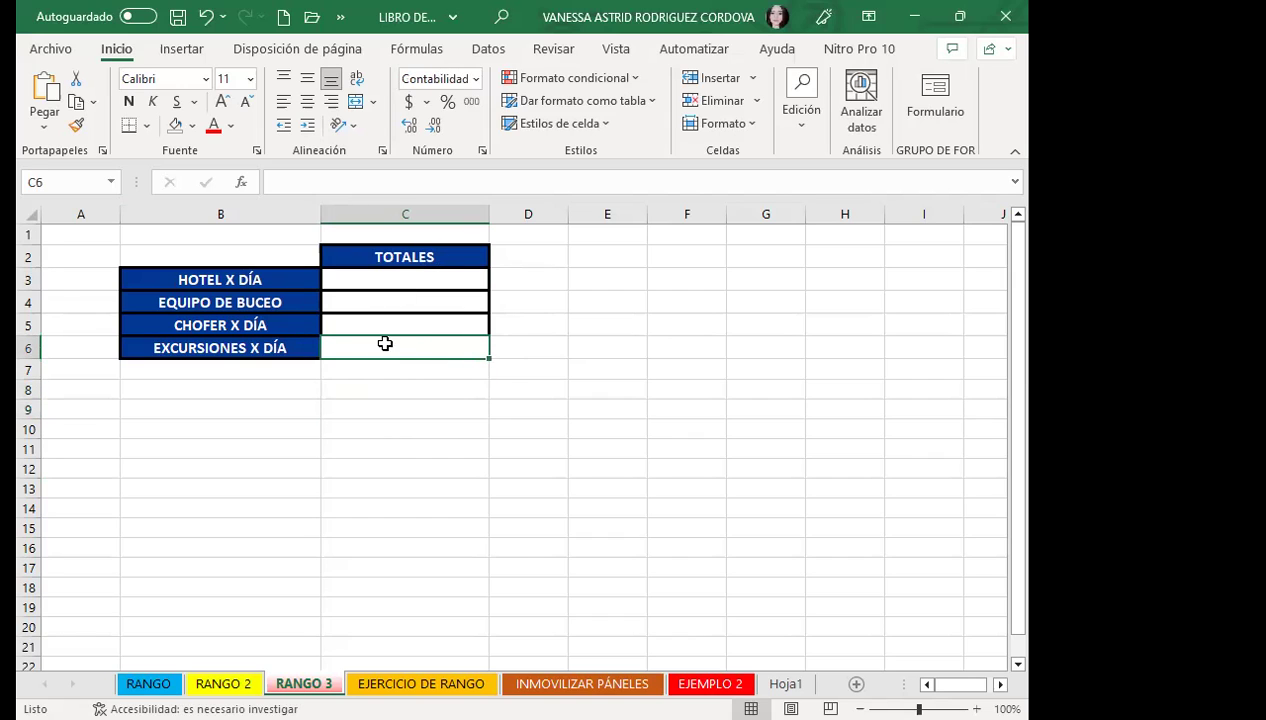
click(418, 303)
key(ctrl+Page_Up)
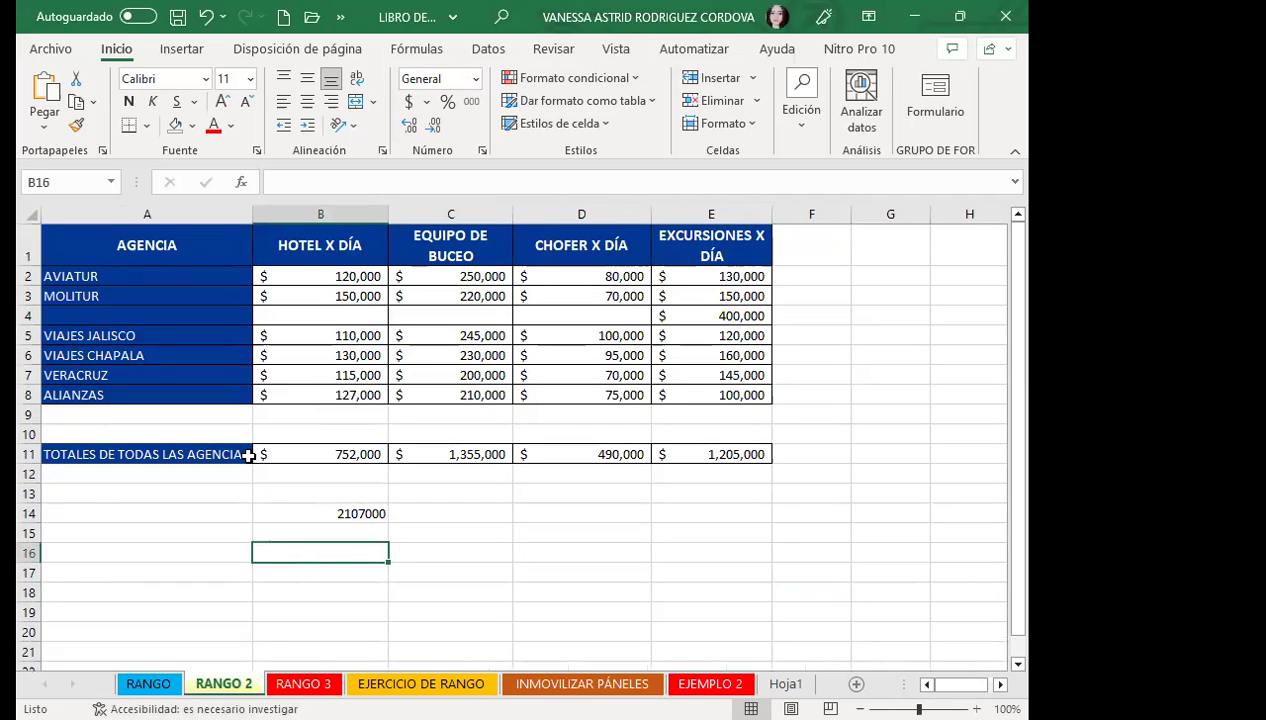
Undo the 10% formula, the 400,000 excursion entry and the inserted row 4
click(207, 15)
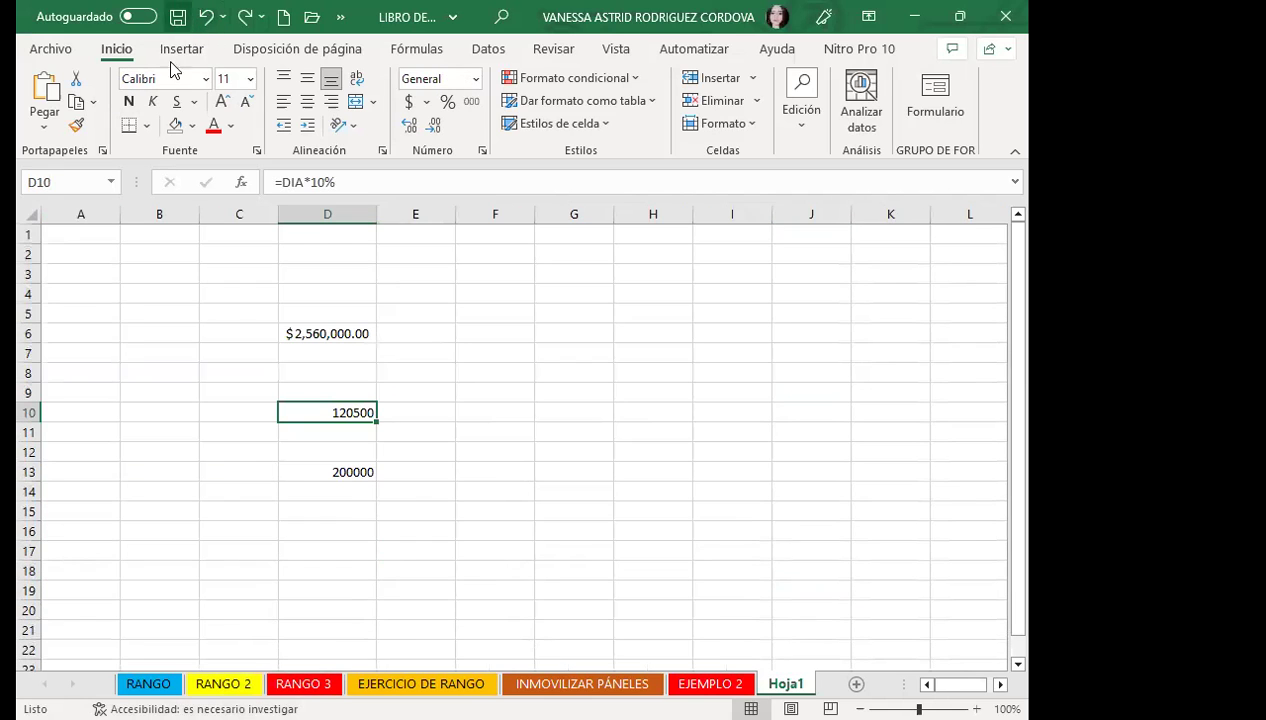
click(207, 15)
click(207, 16)
click(207, 15)
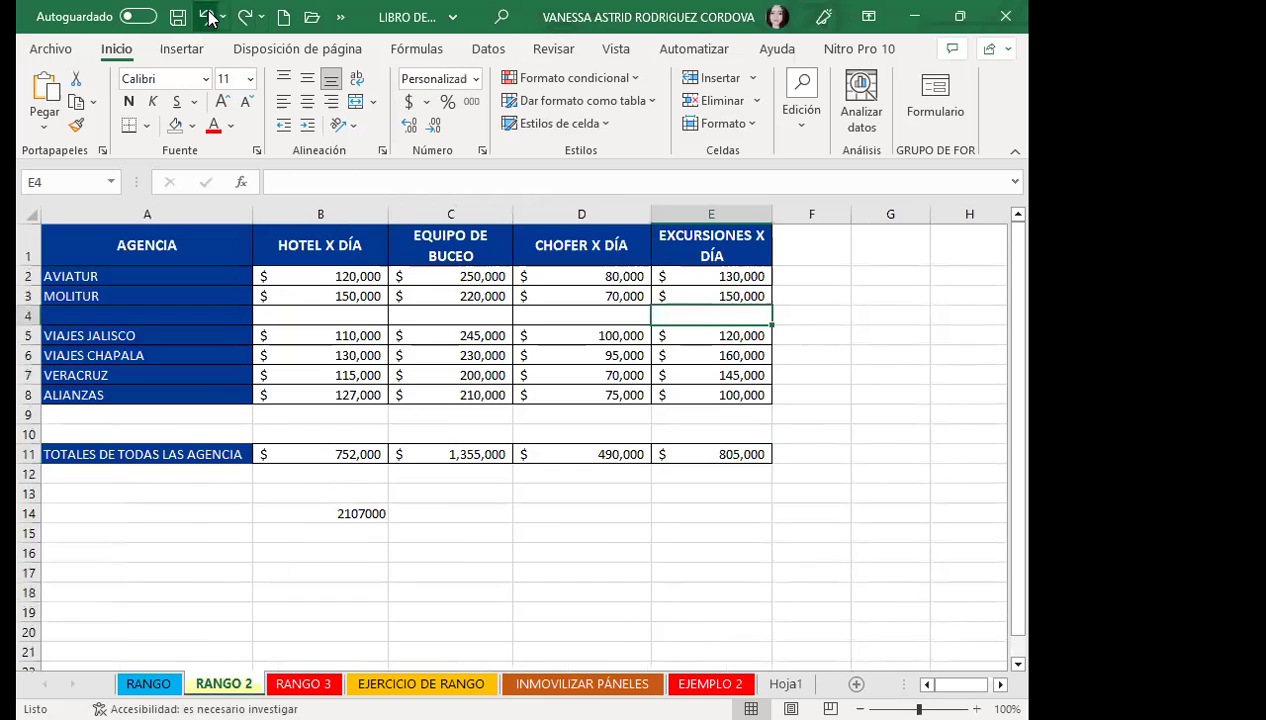
click(207, 15)
click(630, 531)
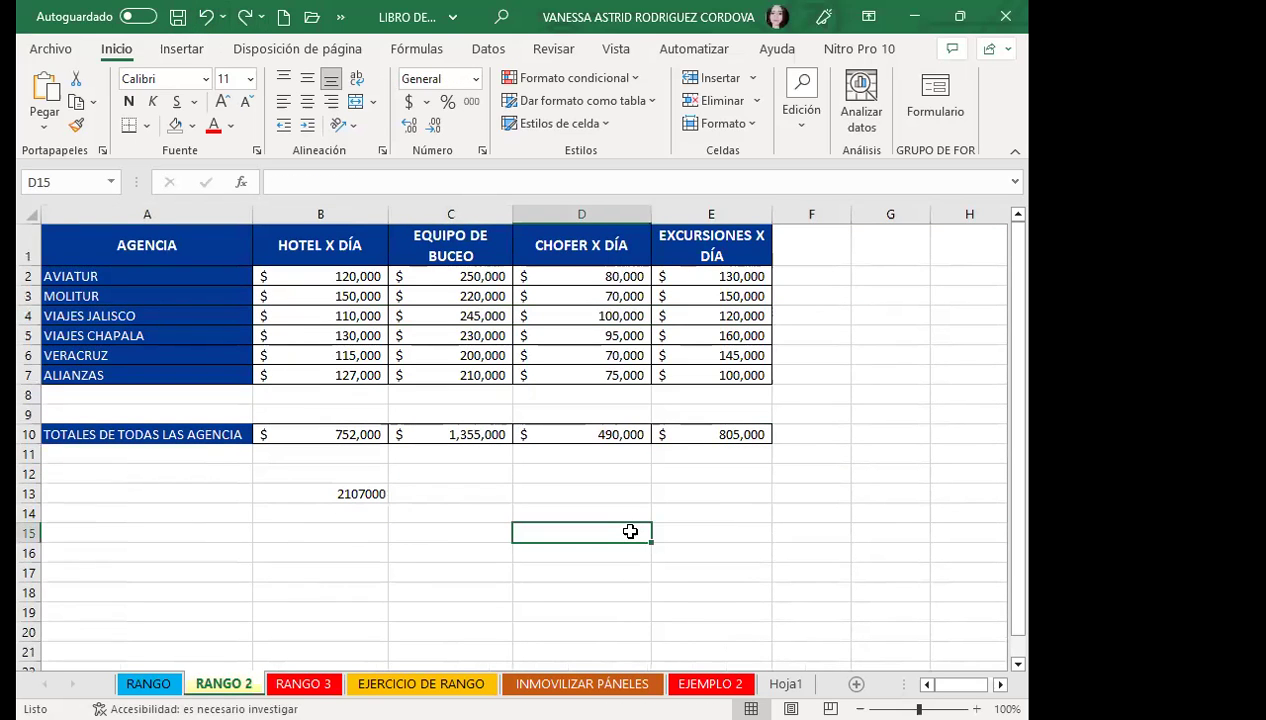
Select B1 and open the name manager listing the eight defined names
click(343, 260)
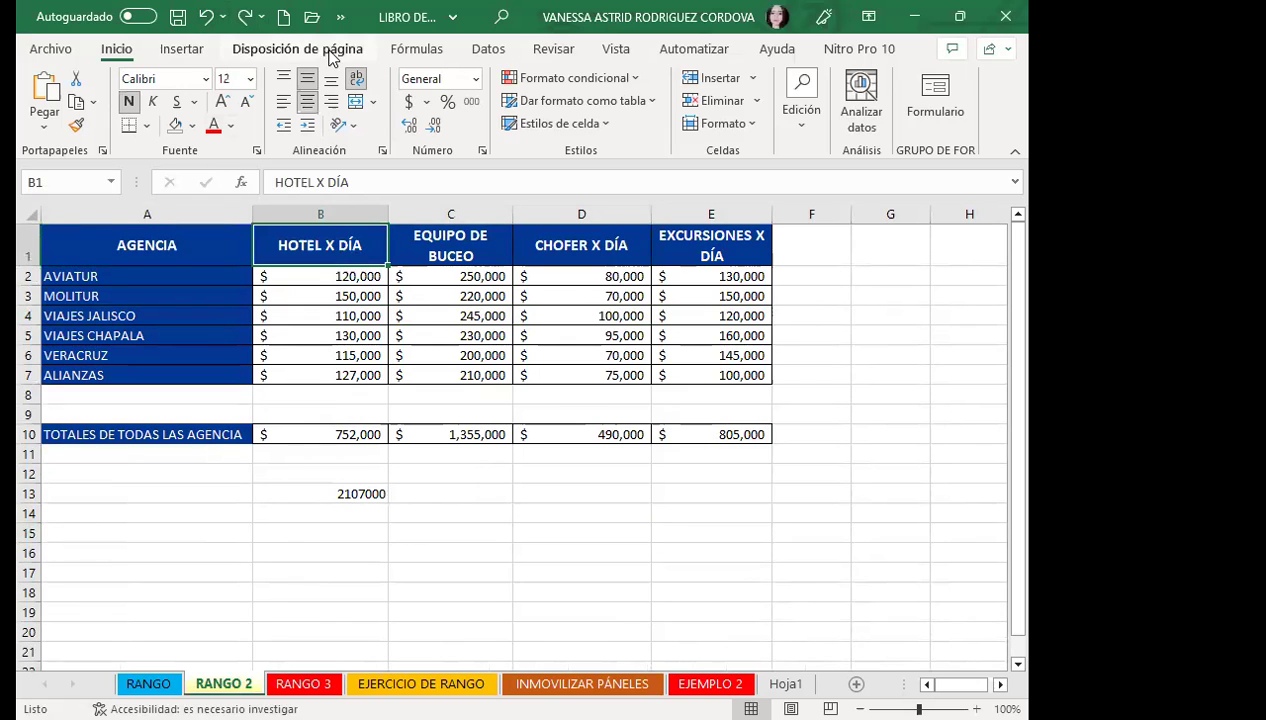
click(418, 48)
click(396, 95)
click(408, 205)
Delete all eight defined names in the name manager
drag(575, 106, 707, 438)
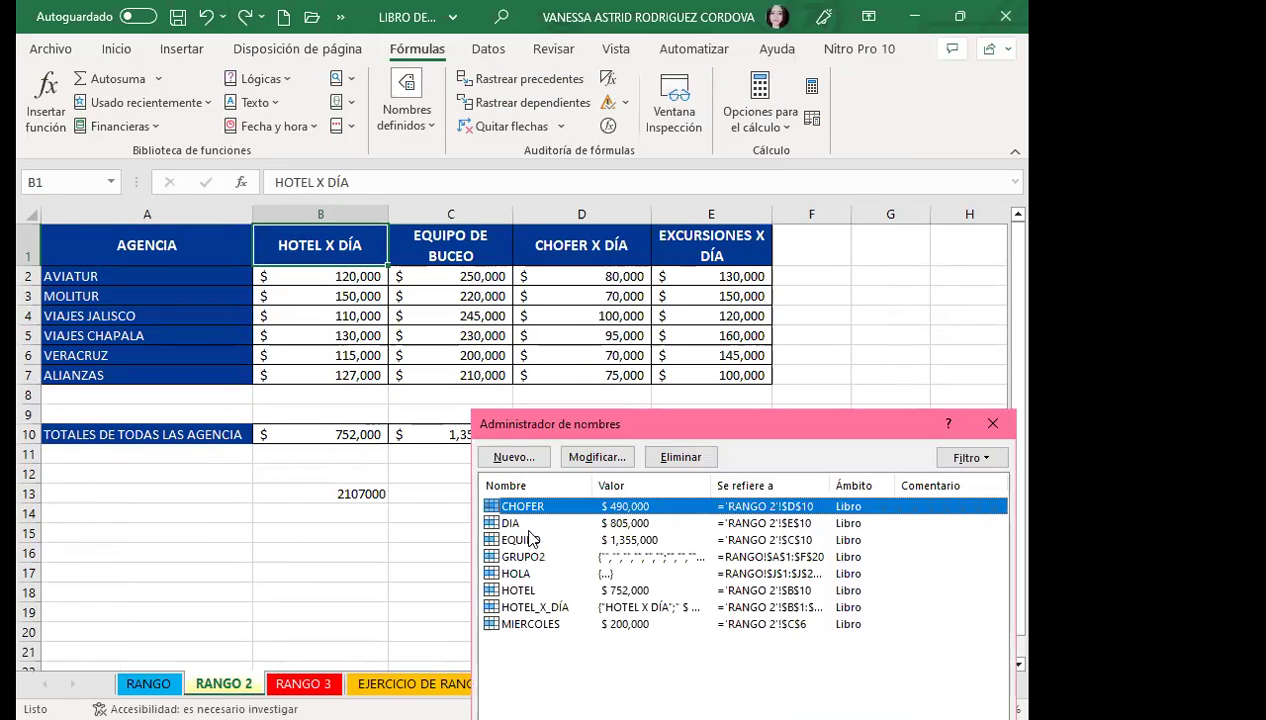
click(531, 610)
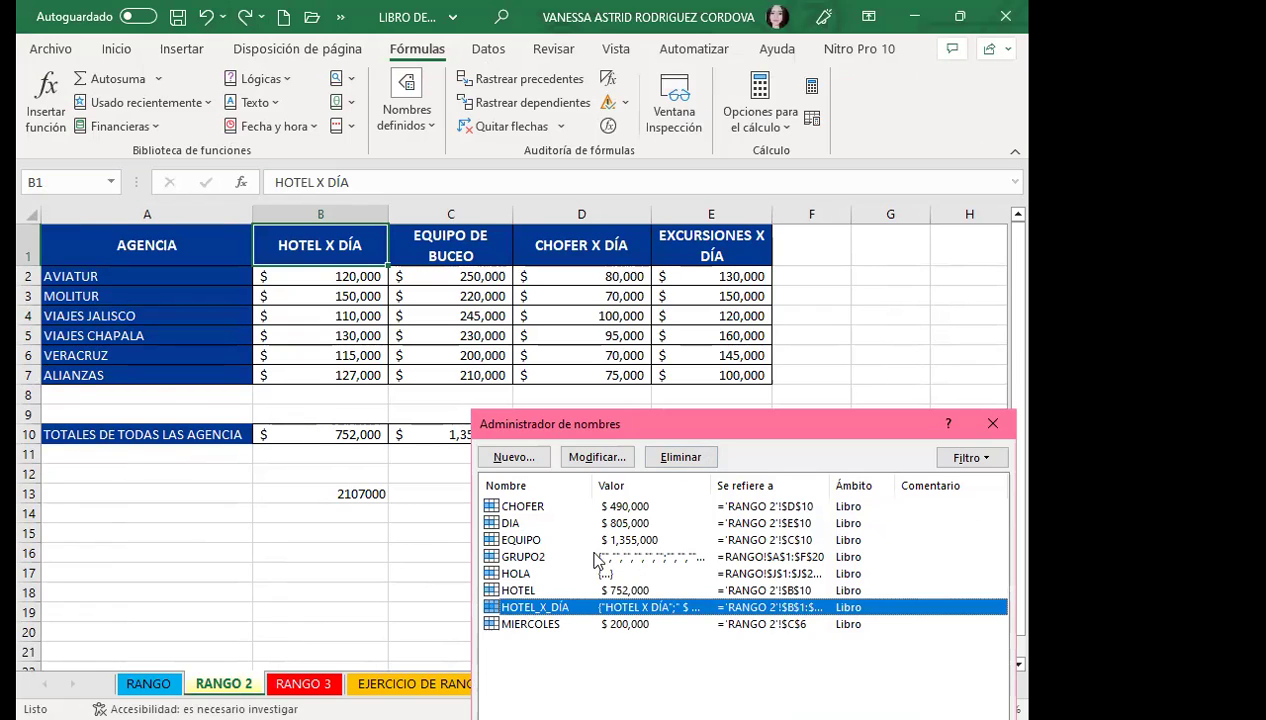
ctrl+click(650, 612)
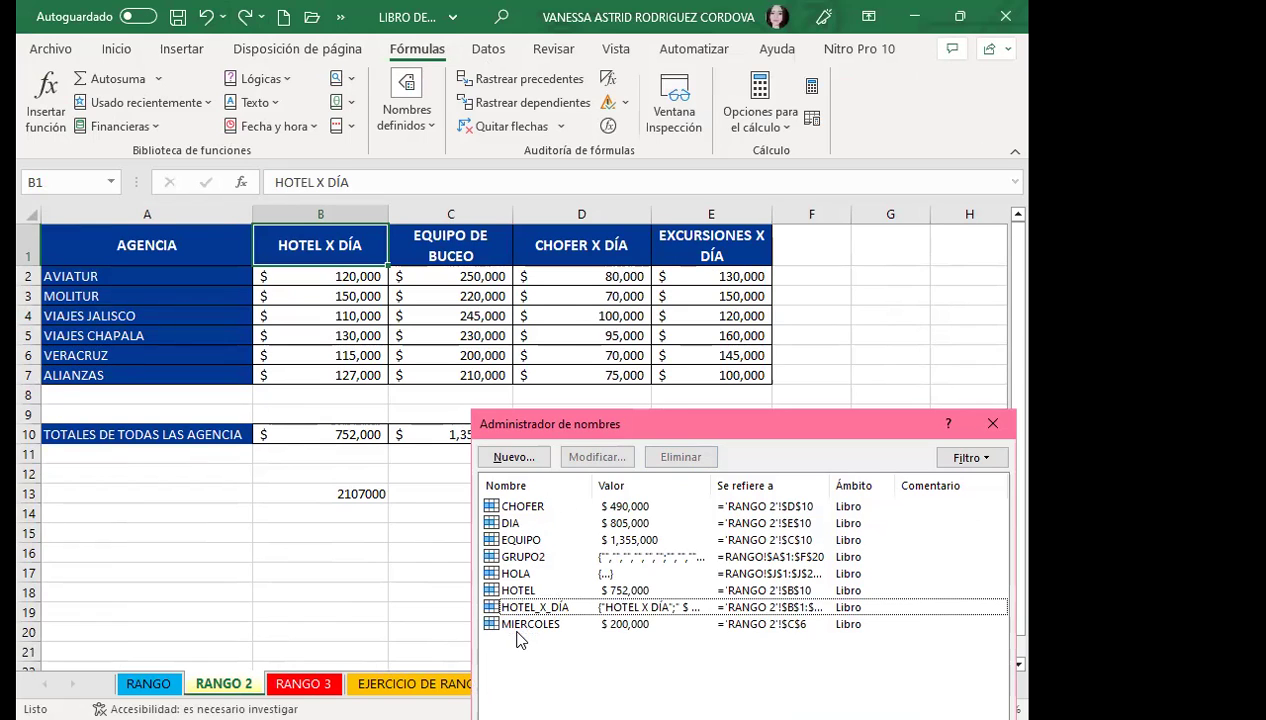
drag(800, 430, 721, 200)
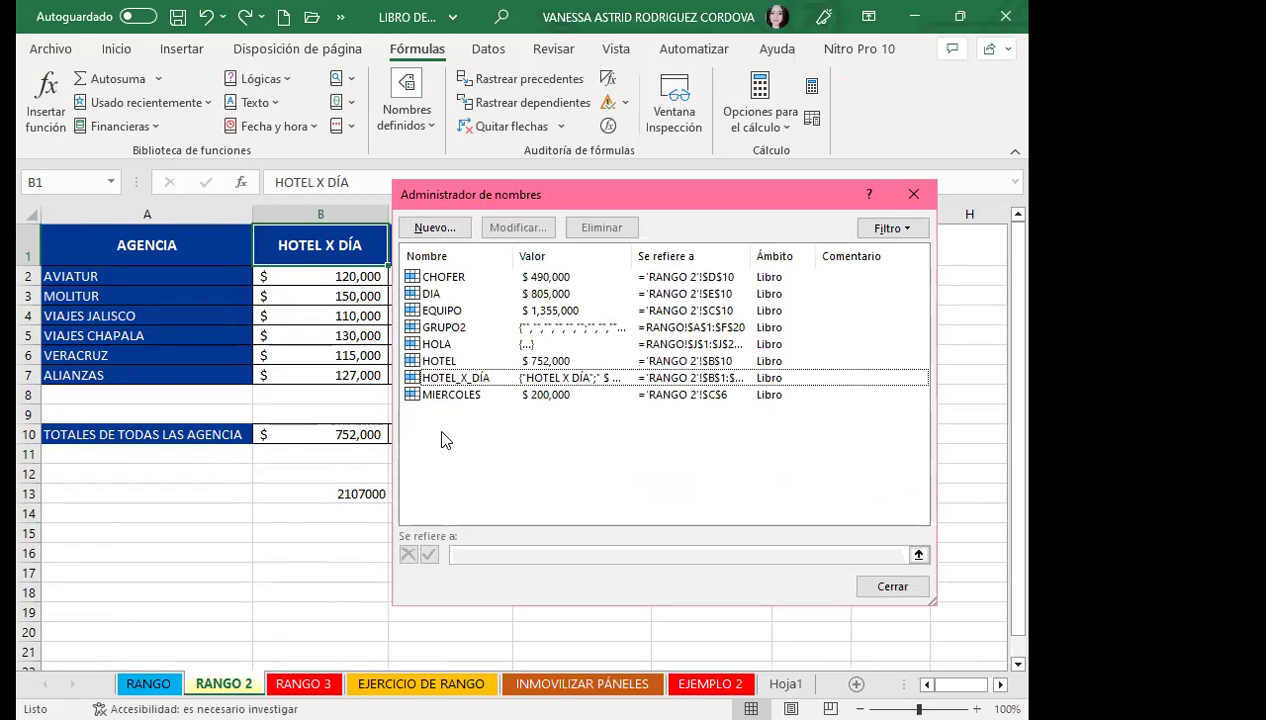
drag(441, 434, 452, 243)
click(601, 228)
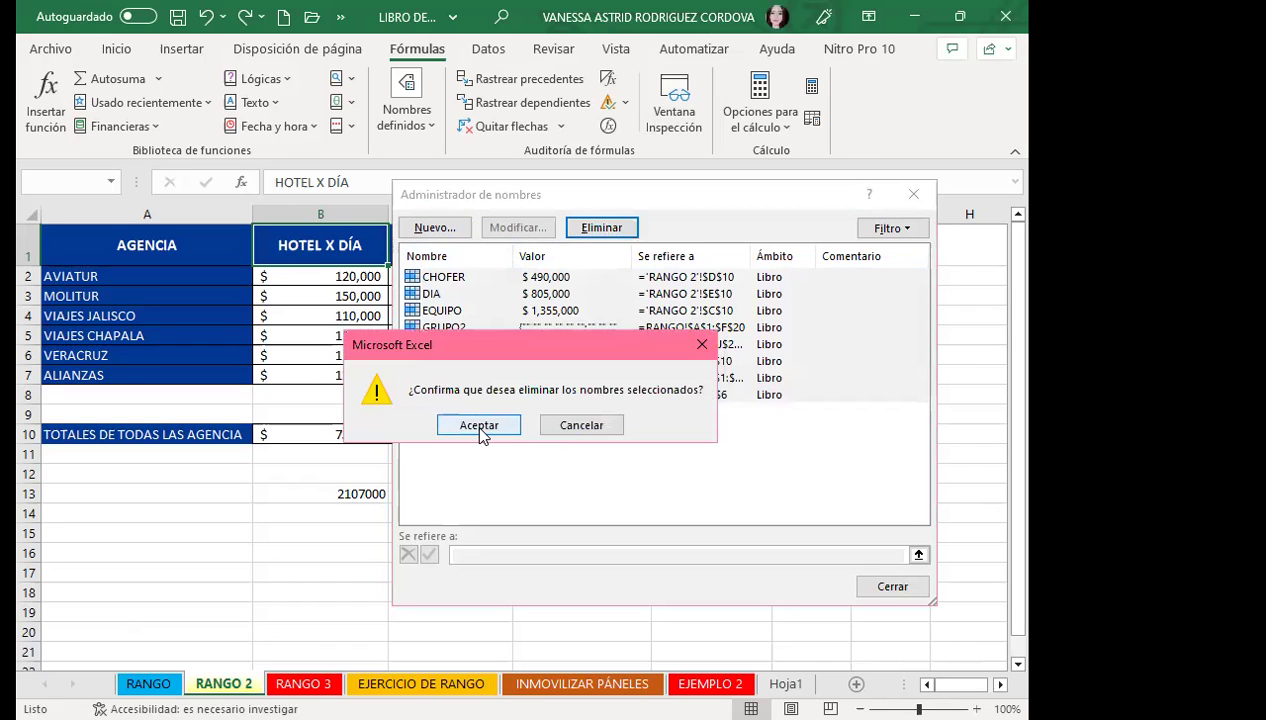
click(479, 426)
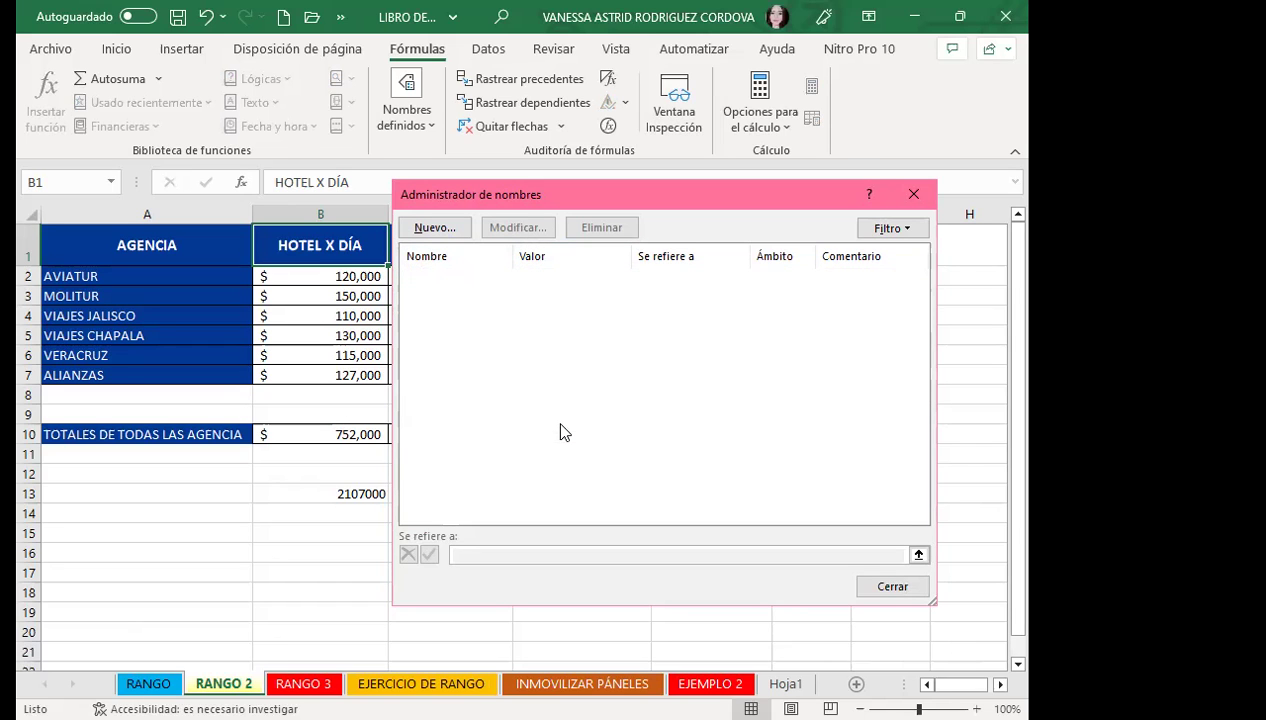
click(913, 195)
Clear the #¿NOMBRE? errors from RANGO 2's B13 and Hoja1's D5:D15
click(335, 494)
key(Delete)
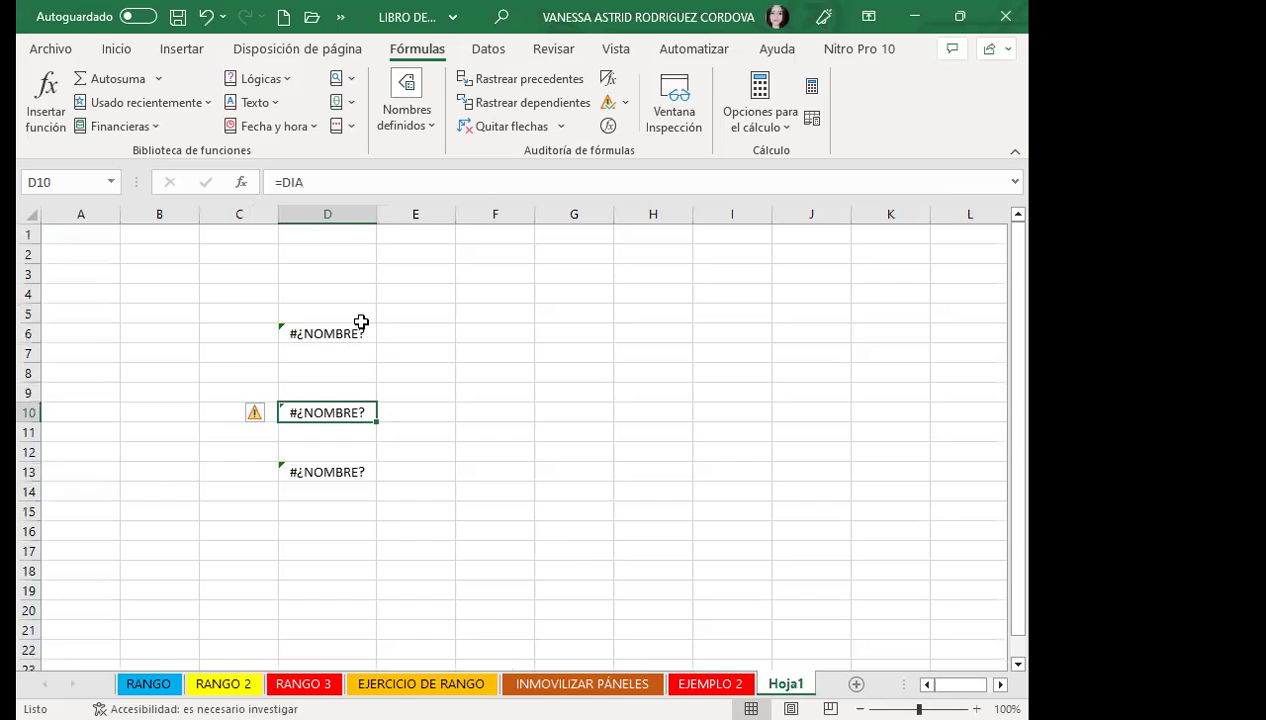
drag(360, 316, 357, 508)
key(Delete)
click(490, 471)
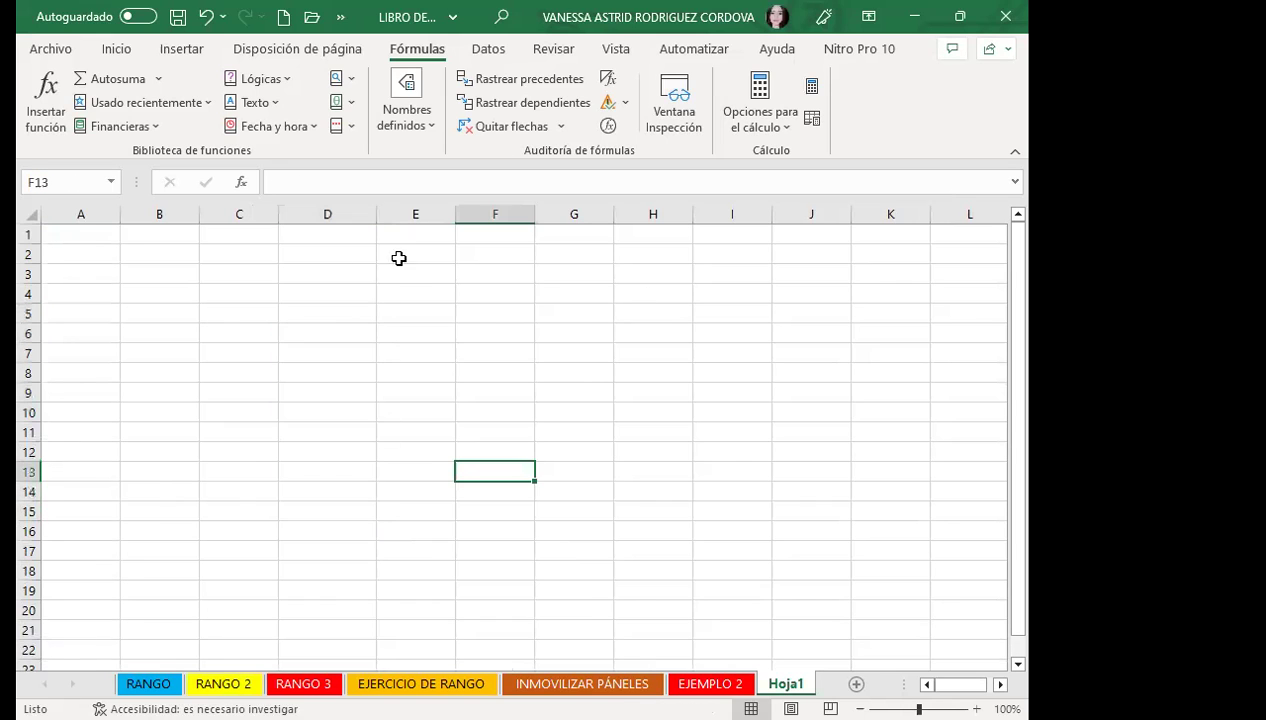
Delete the Hoja1 sheet
right_click(786, 683)
click(800, 440)
click(472, 426)
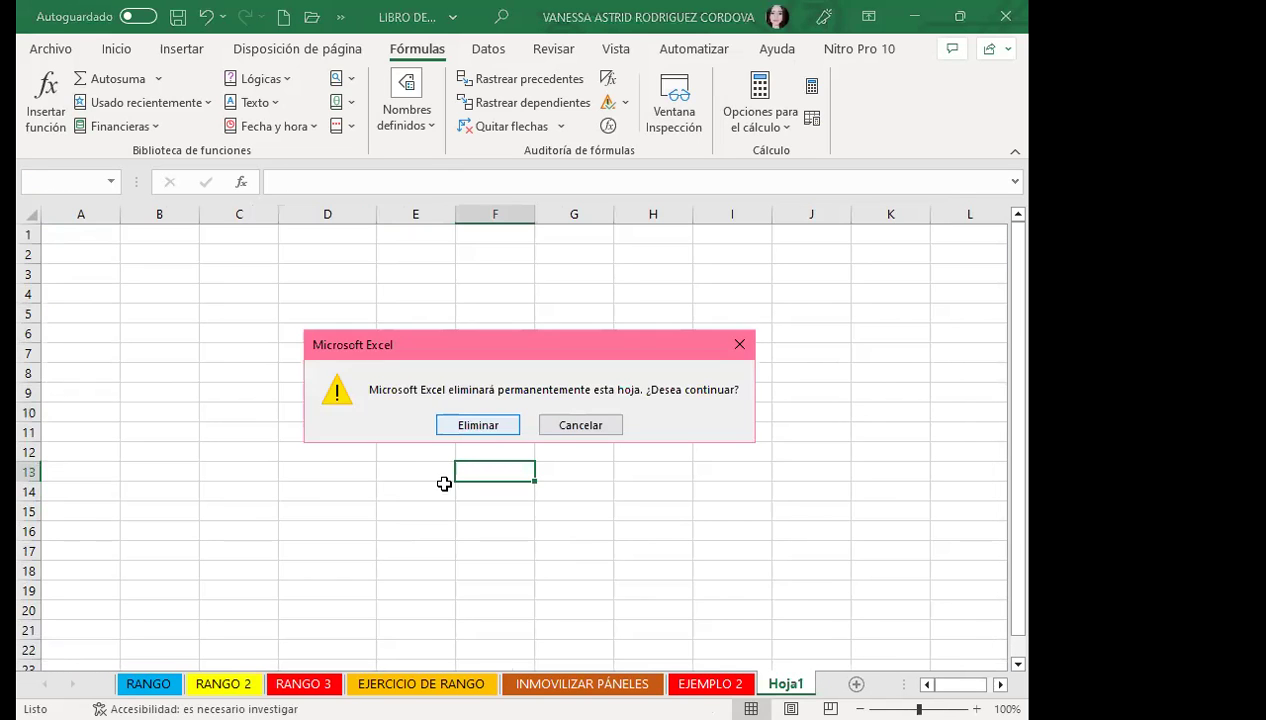
Select the agency cost table A1:E7 on RANGO 2
key(ctrl+Page_Up)
key(ctrl+Page_Up)
key(ctrl+Page_Up)
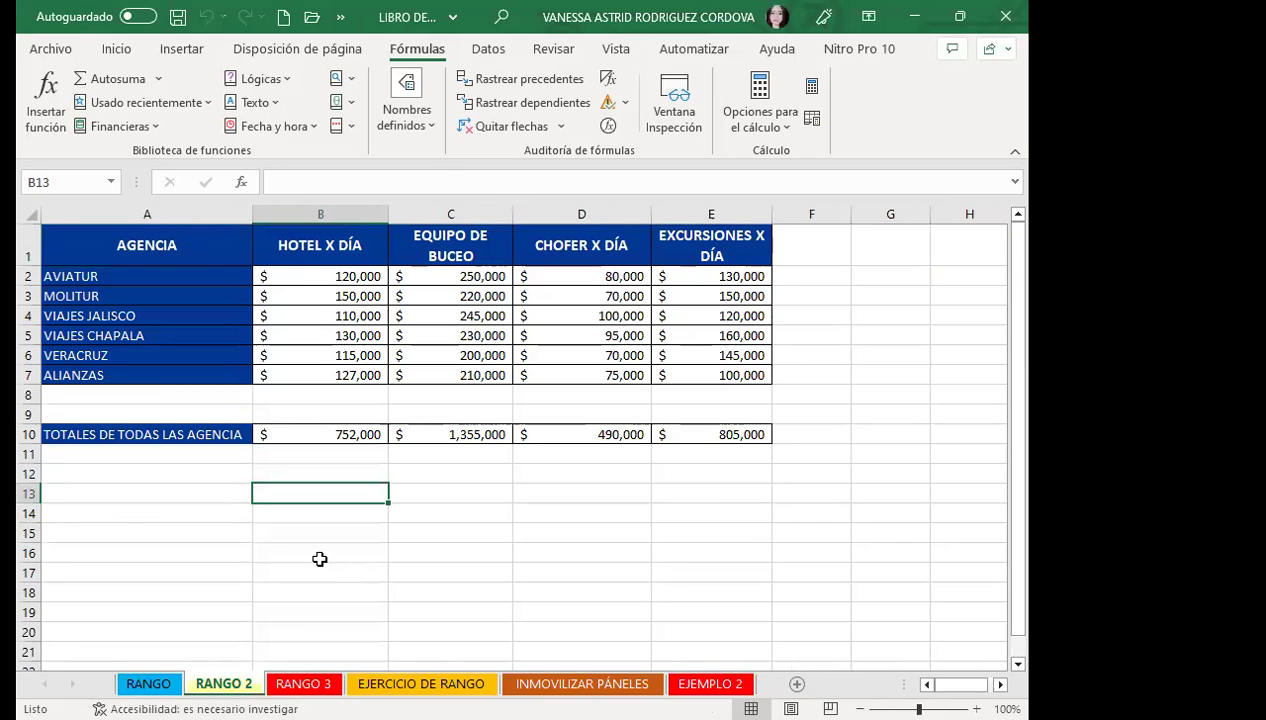
click(320, 556)
click(549, 531)
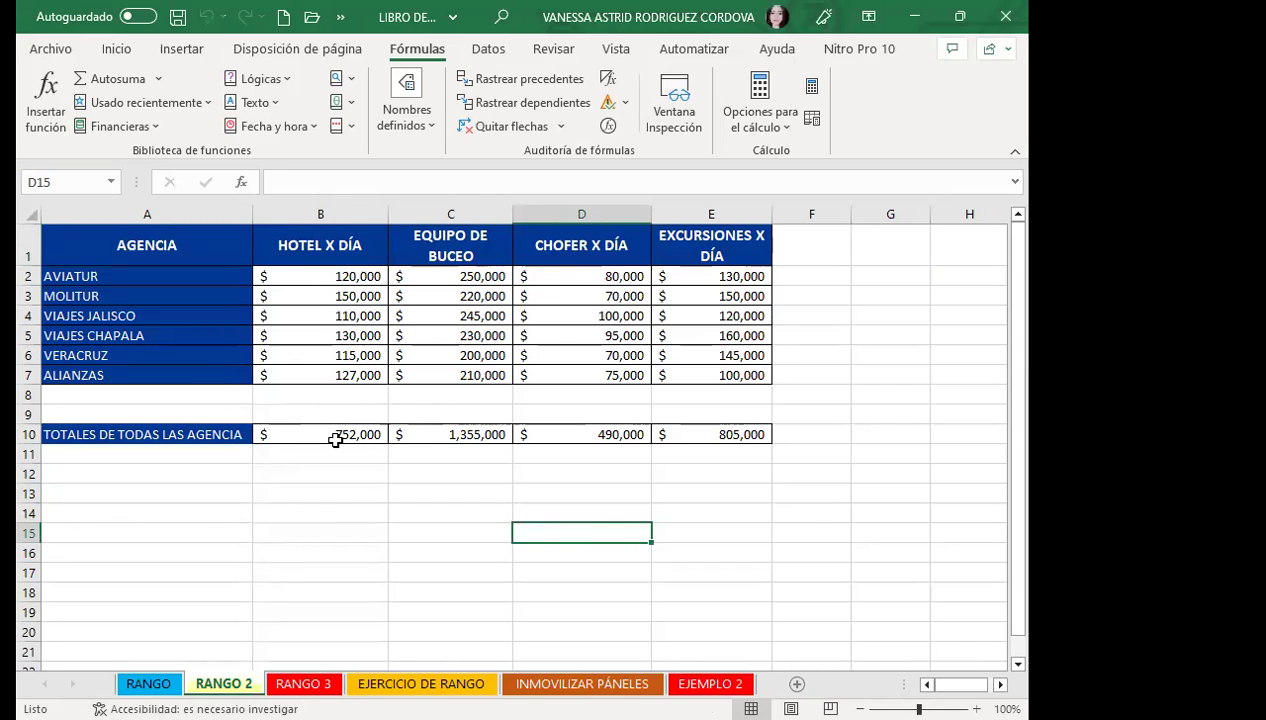
drag(61, 244, 725, 376)
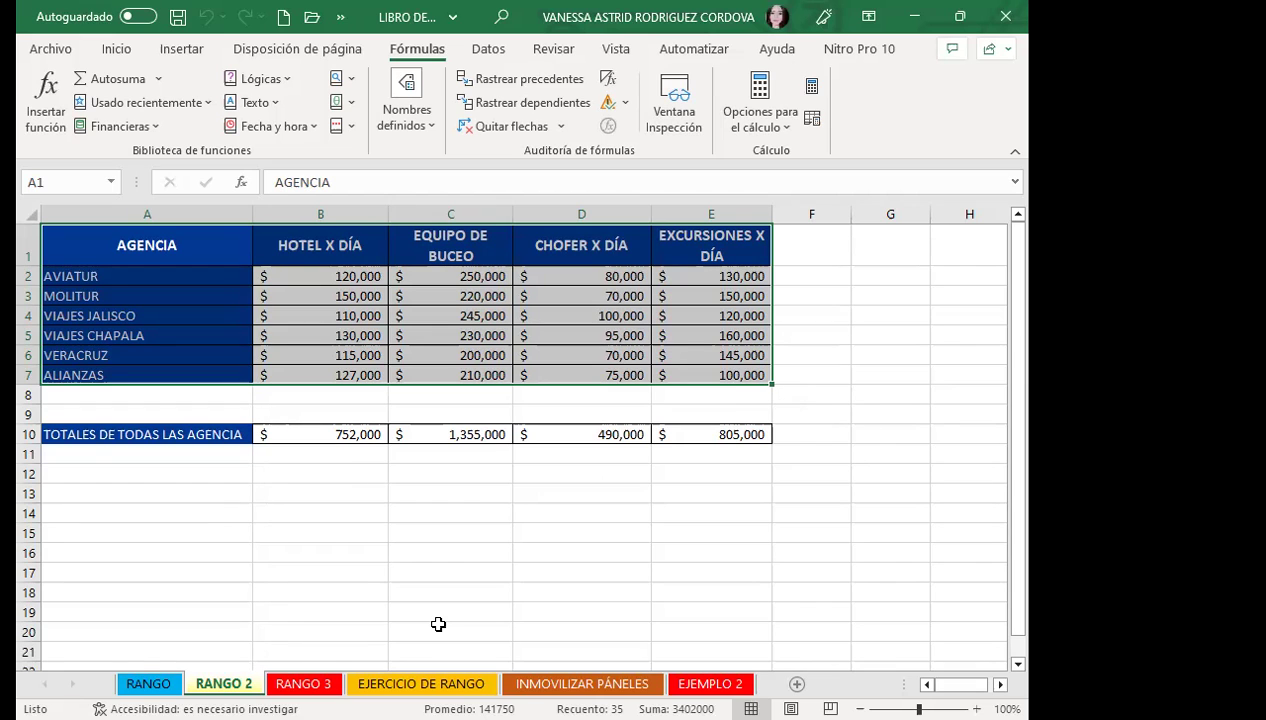
Create row names like AVIATUR and ALIANZAS from the left column, with Fila superior unchecked, then view them
click(603, 340)
click(416, 130)
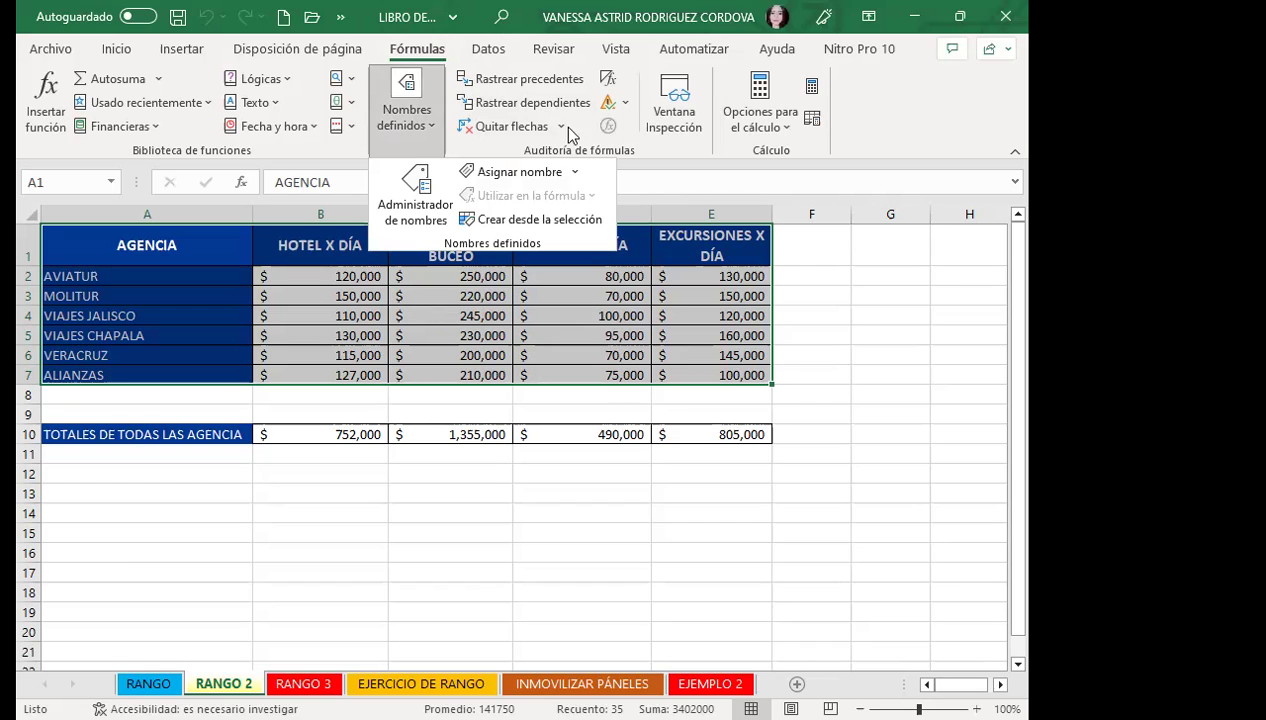
click(528, 222)
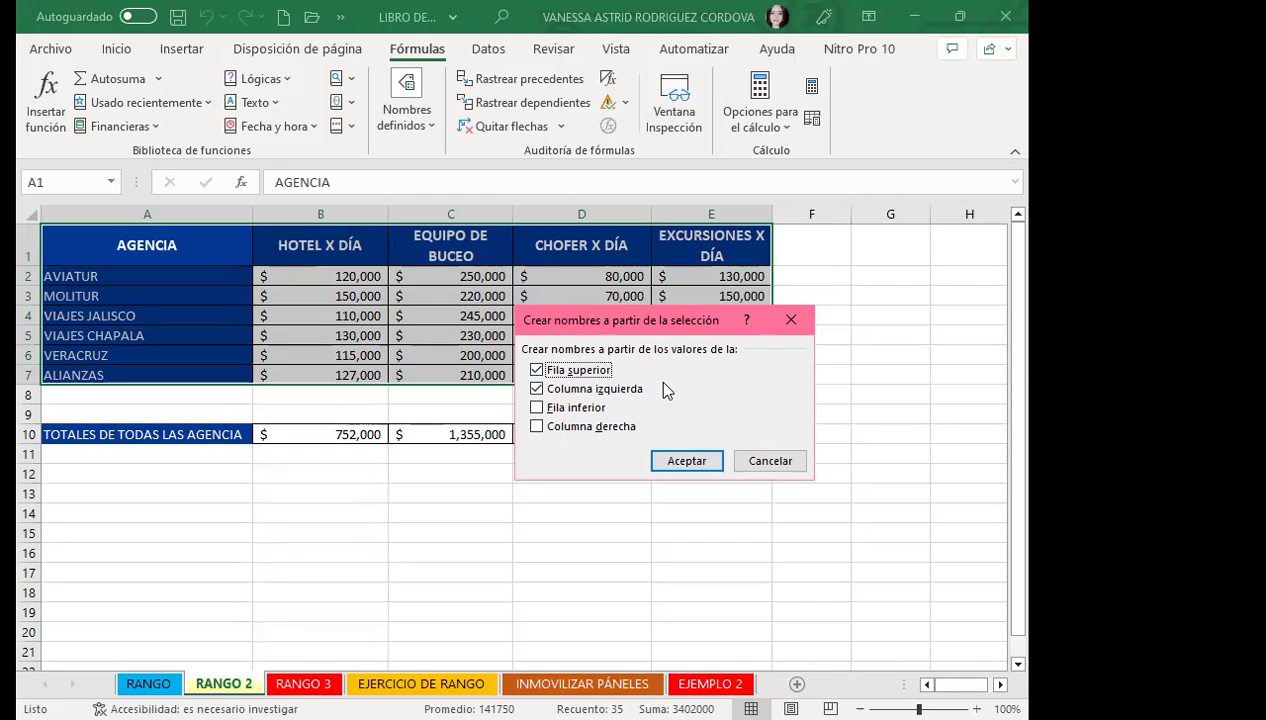
click(538, 372)
click(688, 463)
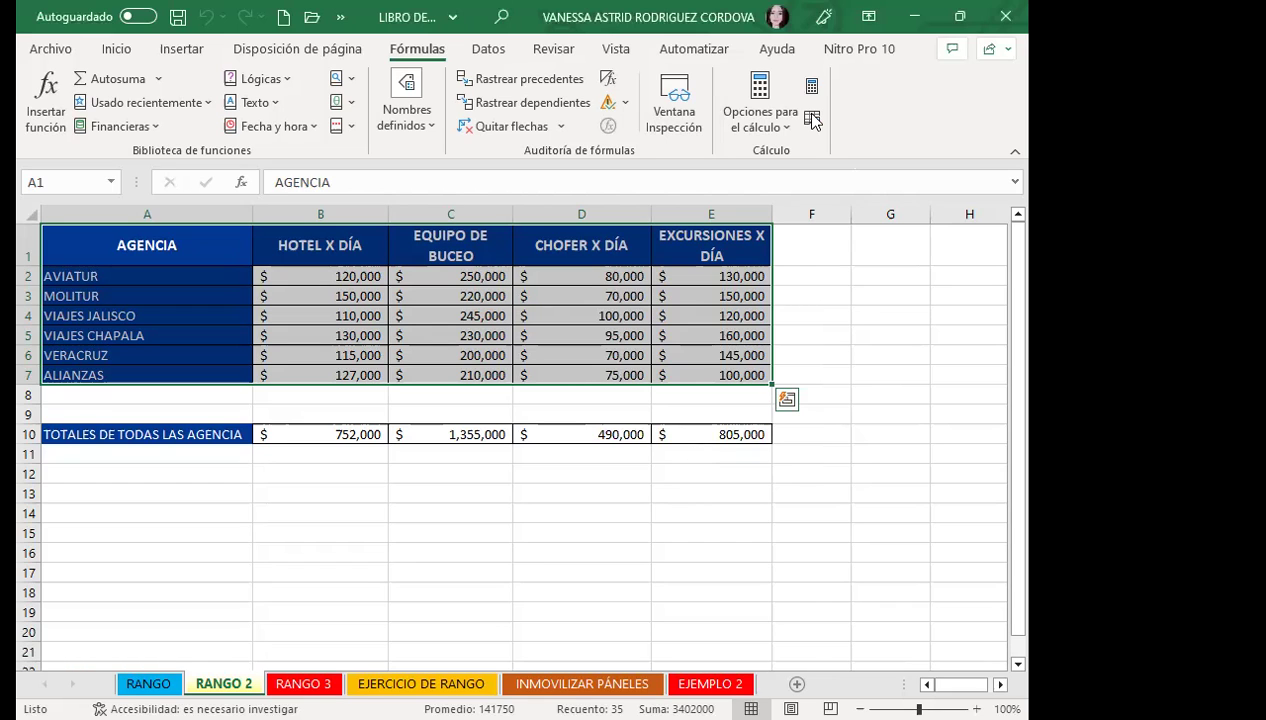
click(147, 245)
click(108, 178)
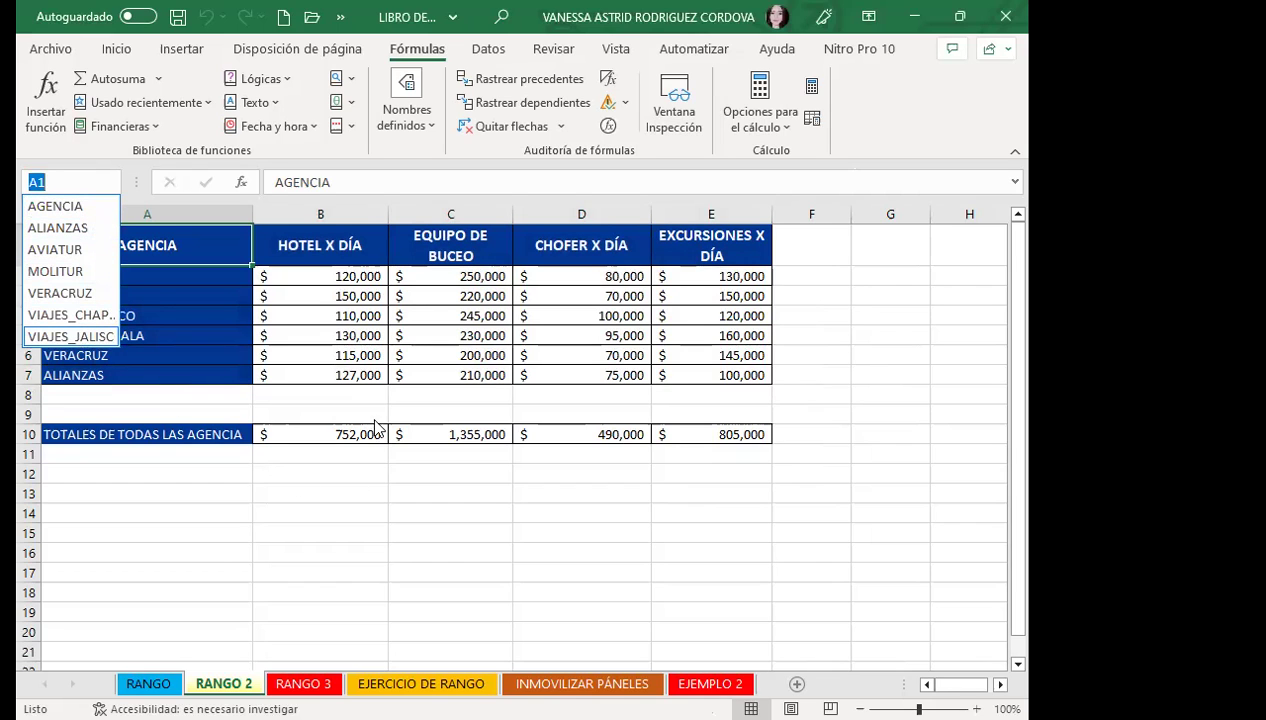
click(420, 118)
click(413, 200)
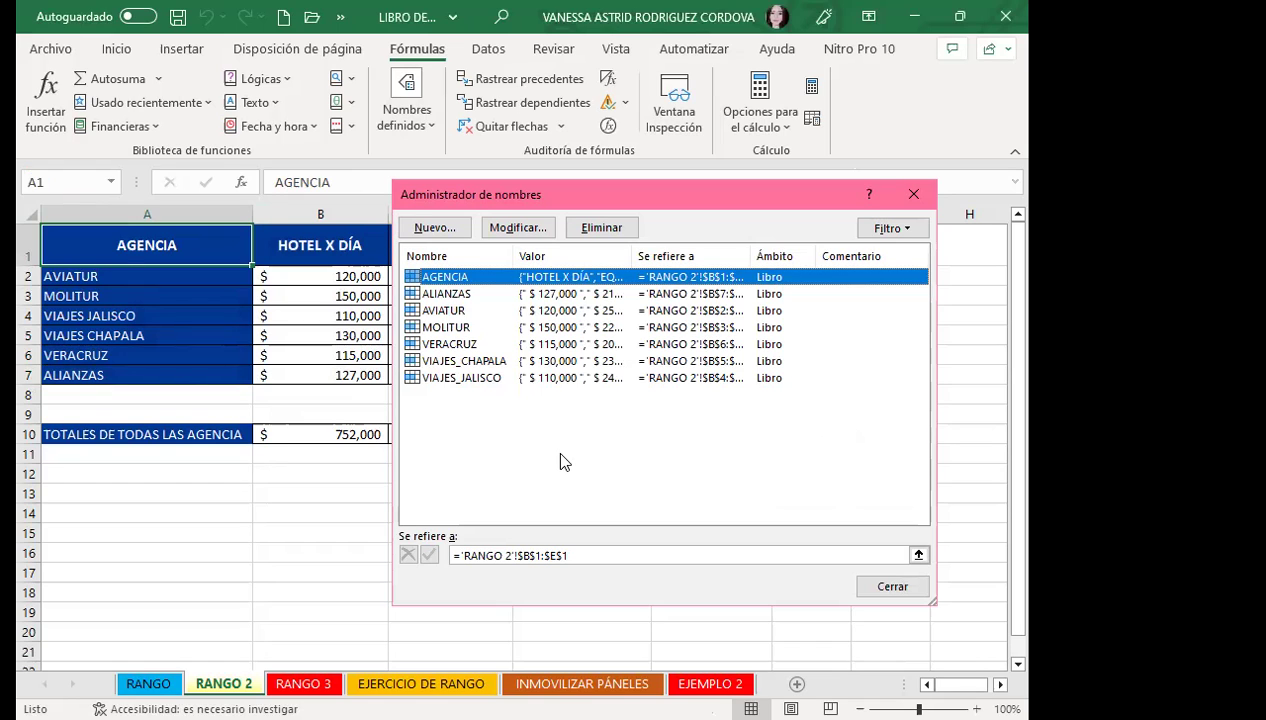
click(510, 294)
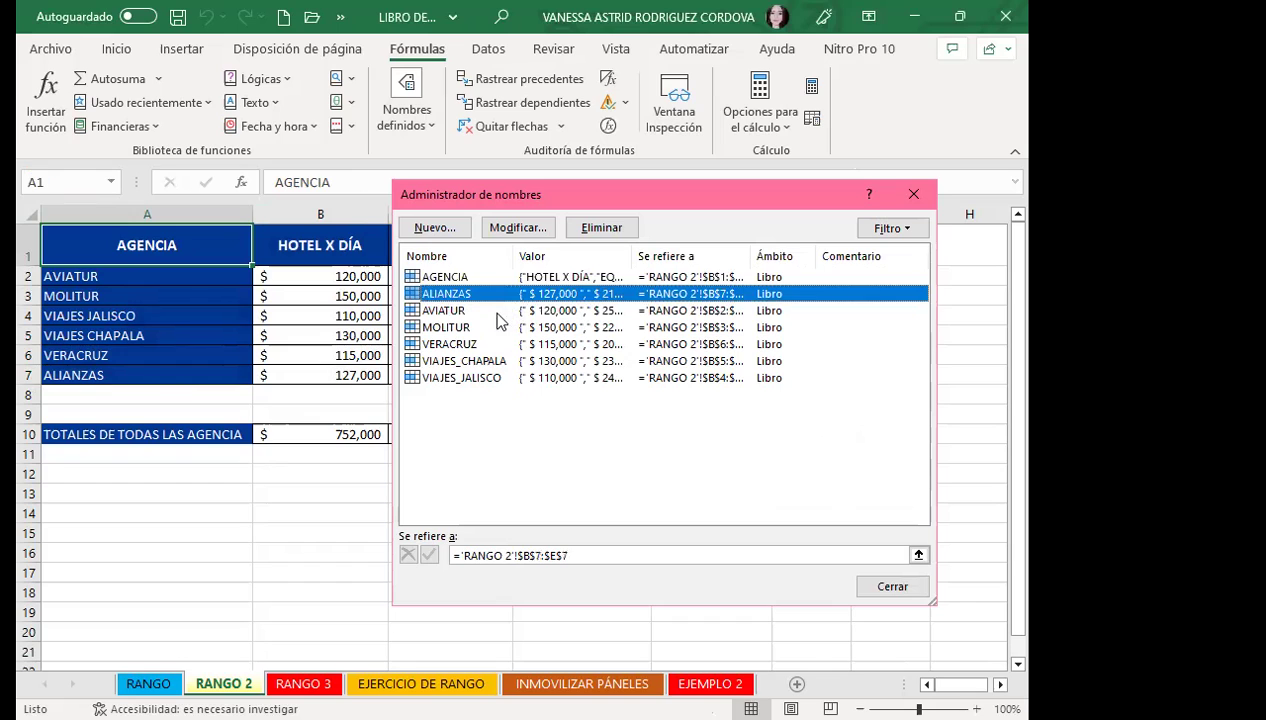
click(490, 311)
click(475, 328)
click(470, 345)
click(469, 361)
click(467, 378)
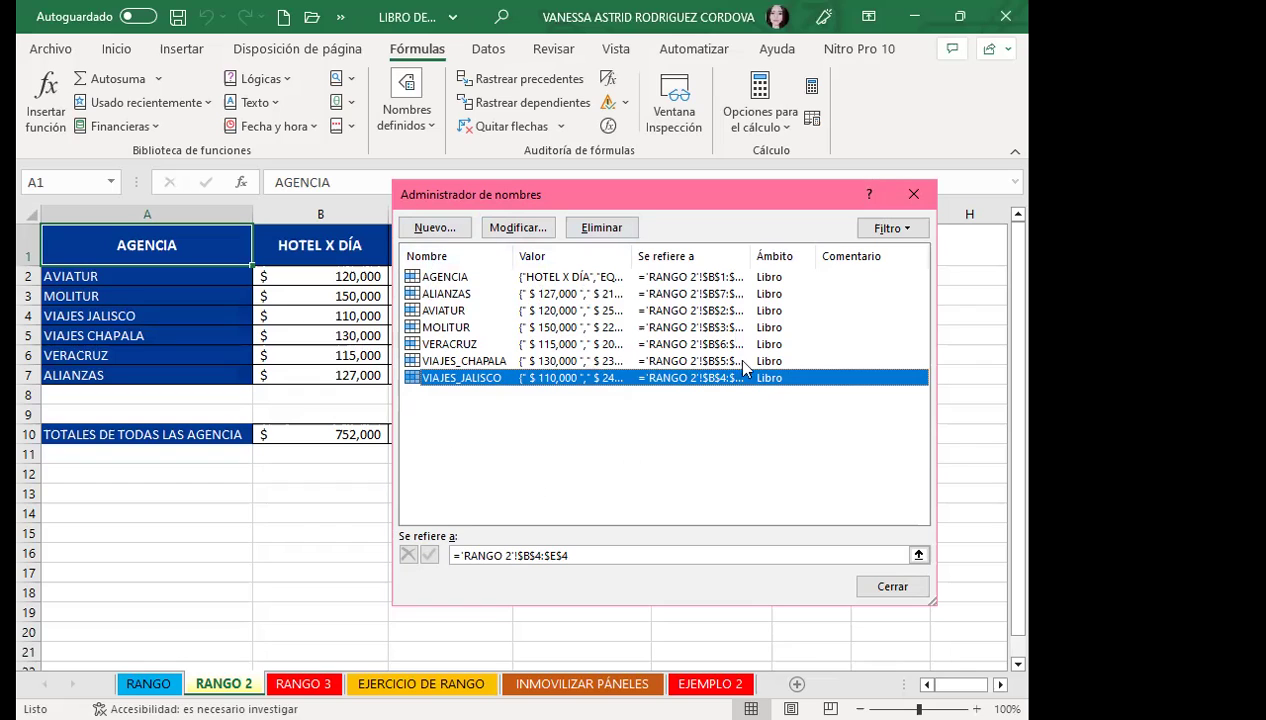
click(440, 279)
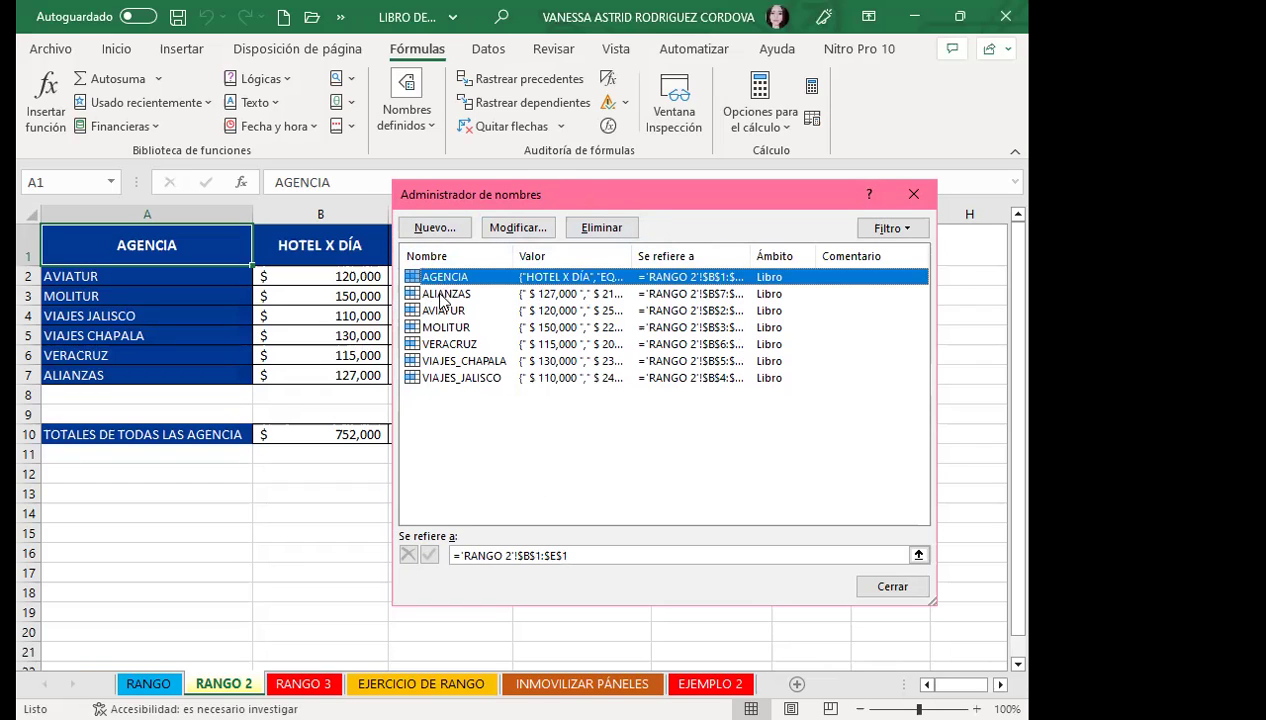
click(440, 294)
click(443, 311)
click(449, 328)
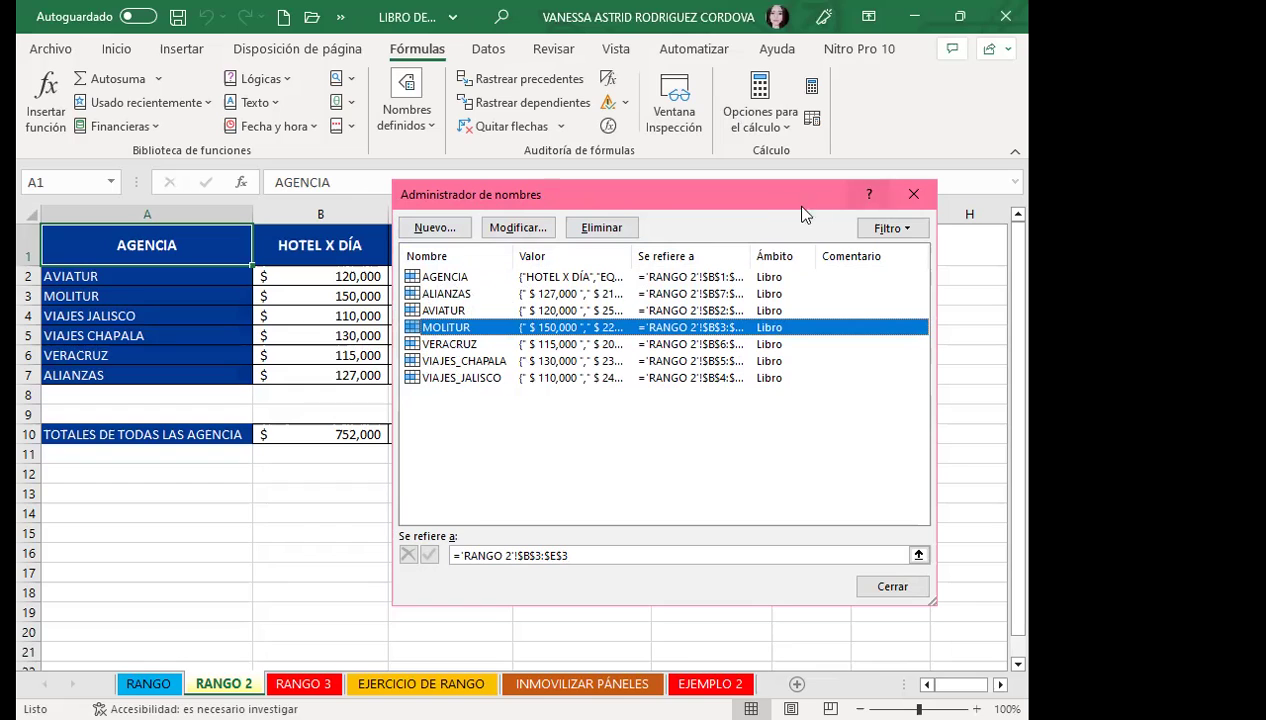
drag(766, 208, 677, 183)
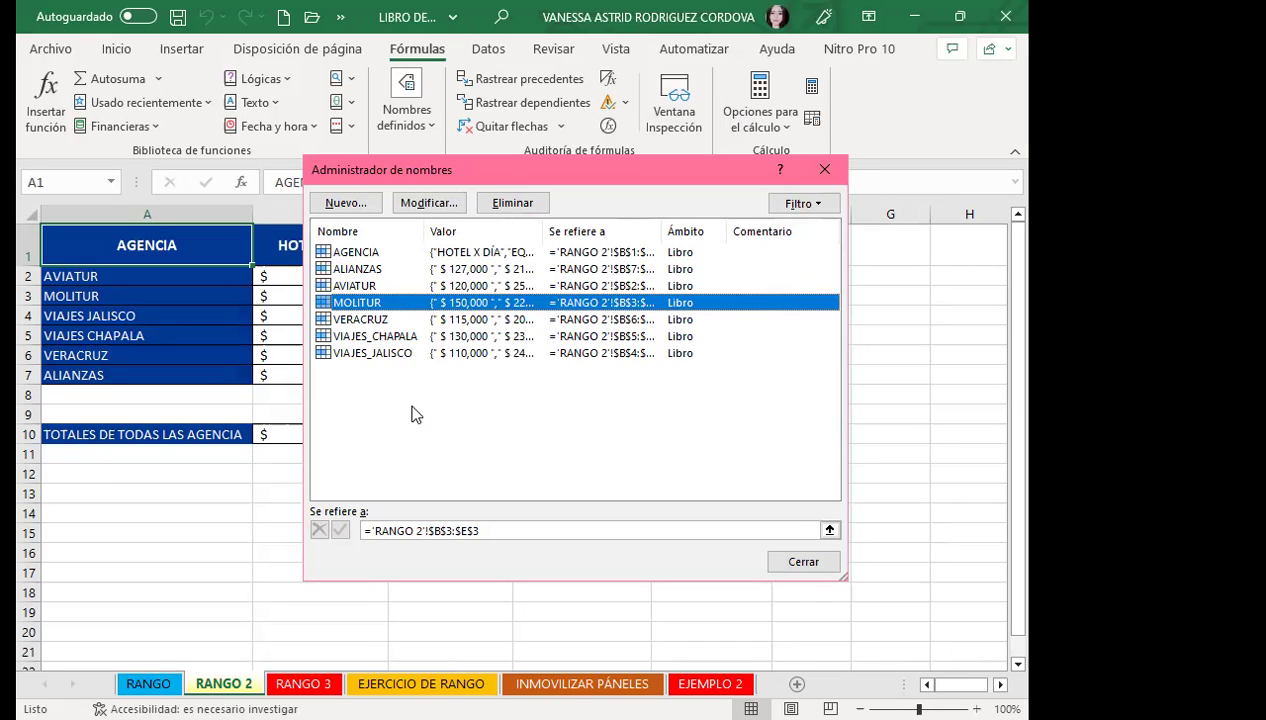
click(455, 353)
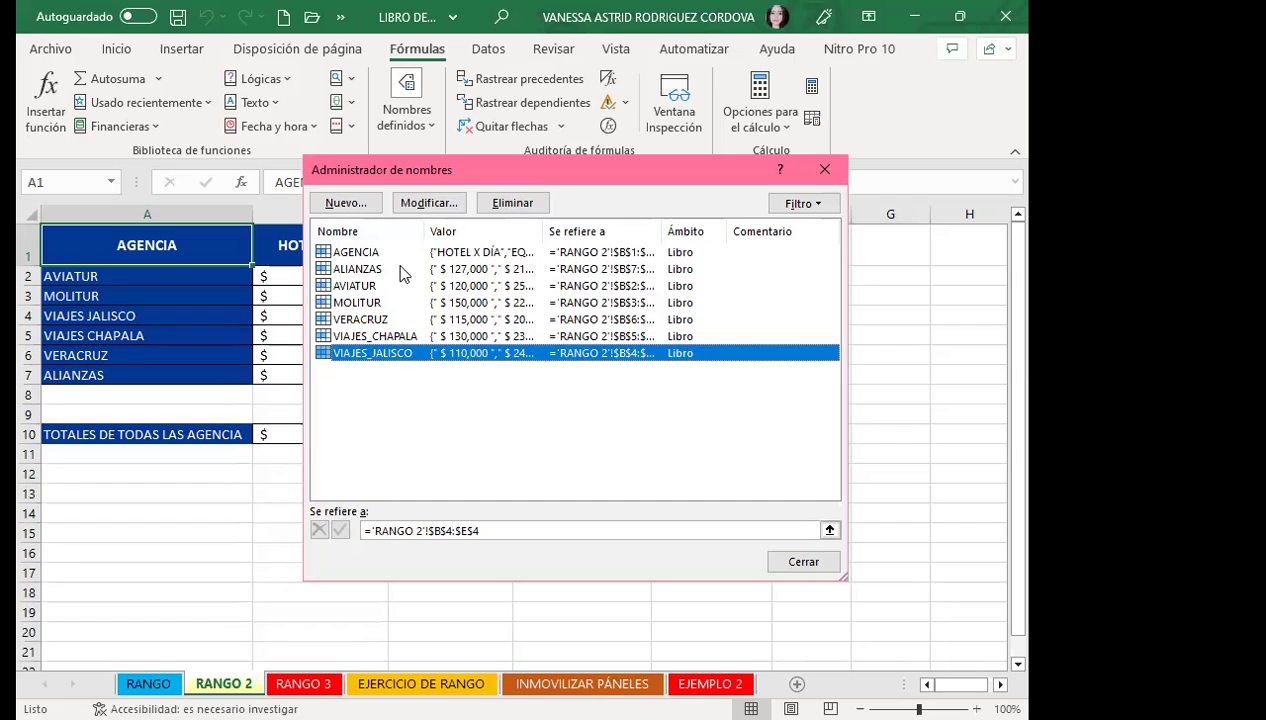
click(410, 474)
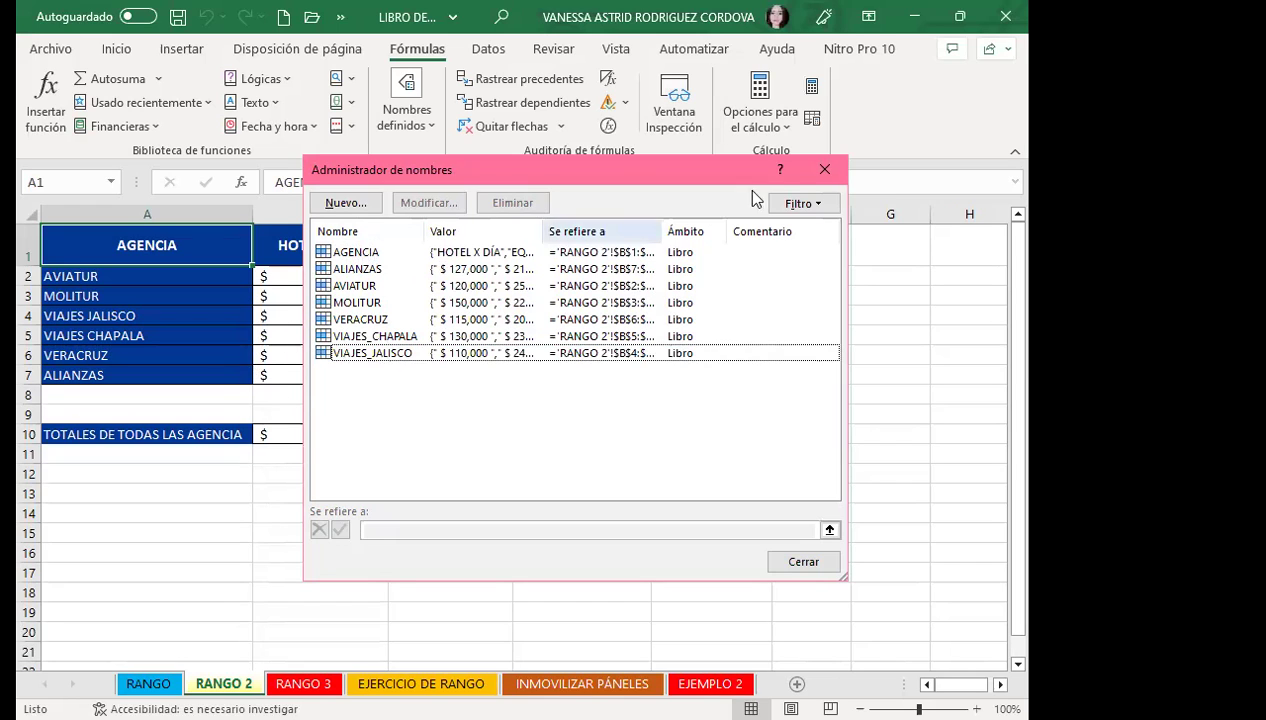
Close the Name Manager and select the HOTEL X DÍA and EQUIPO DE BUCEO columns
click(825, 172)
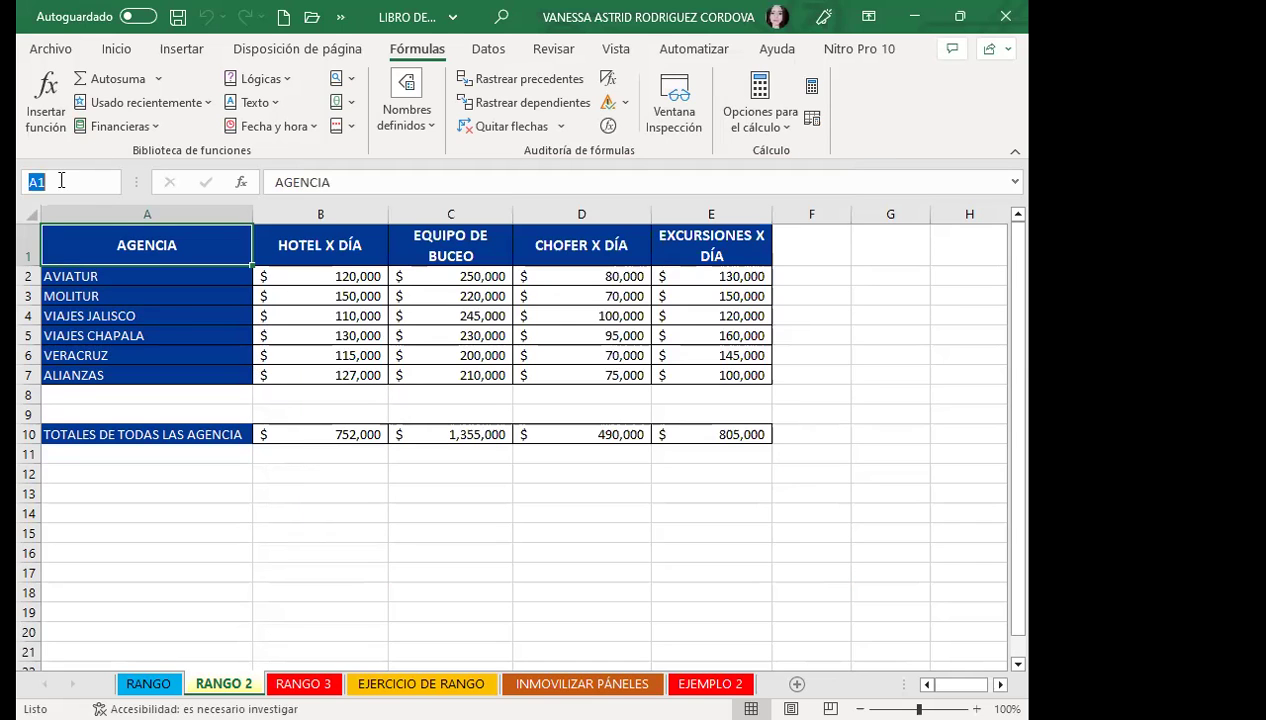
click(415, 122)
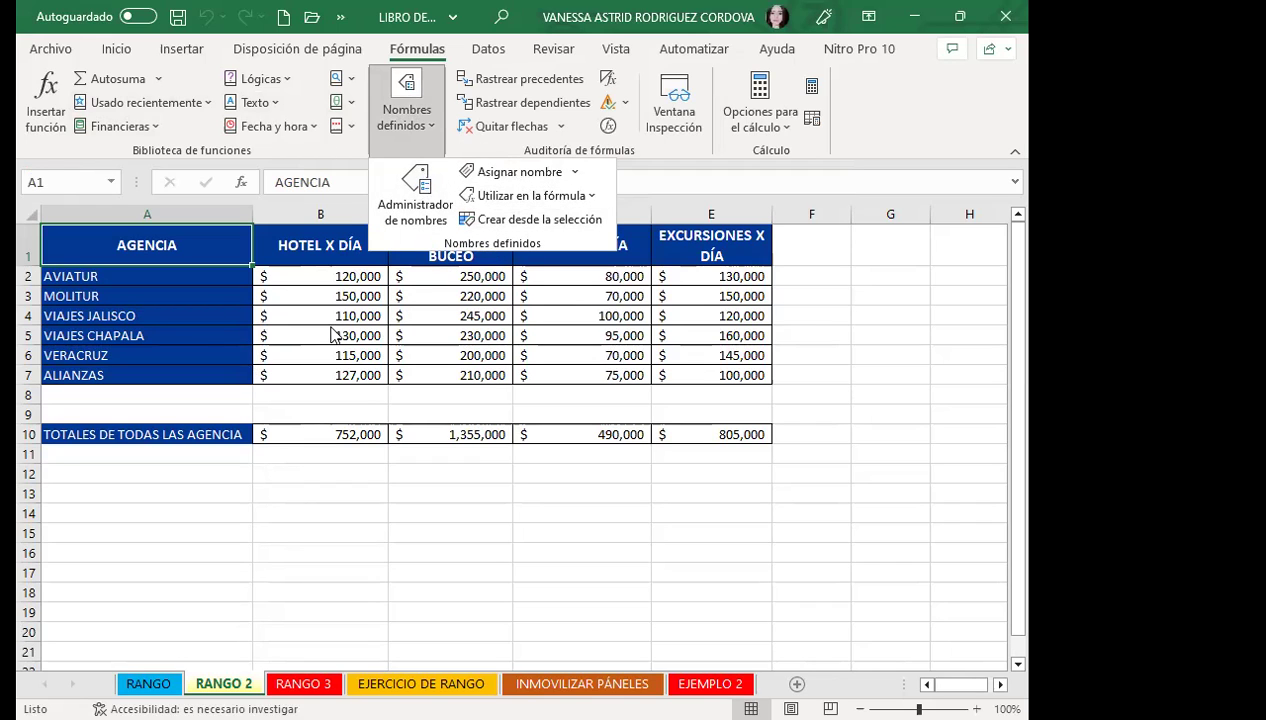
click(349, 245)
drag(349, 245, 362, 375)
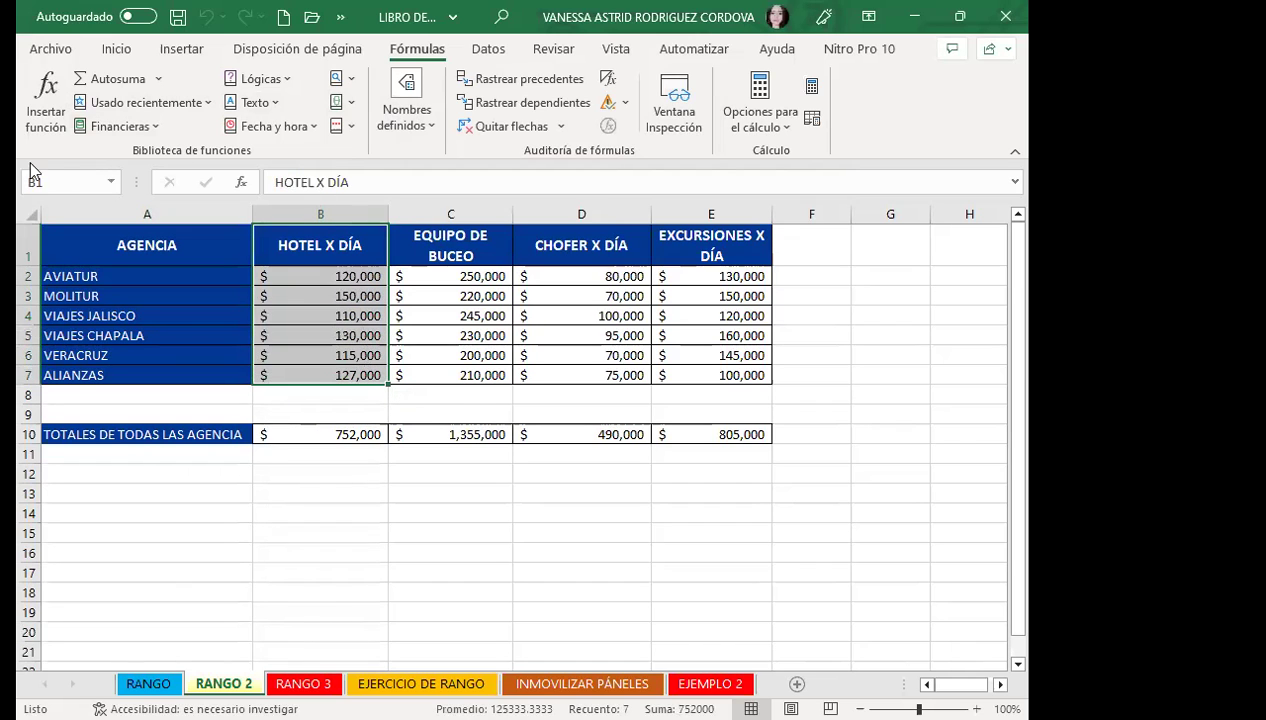
click(71, 182)
drag(340, 245, 362, 376)
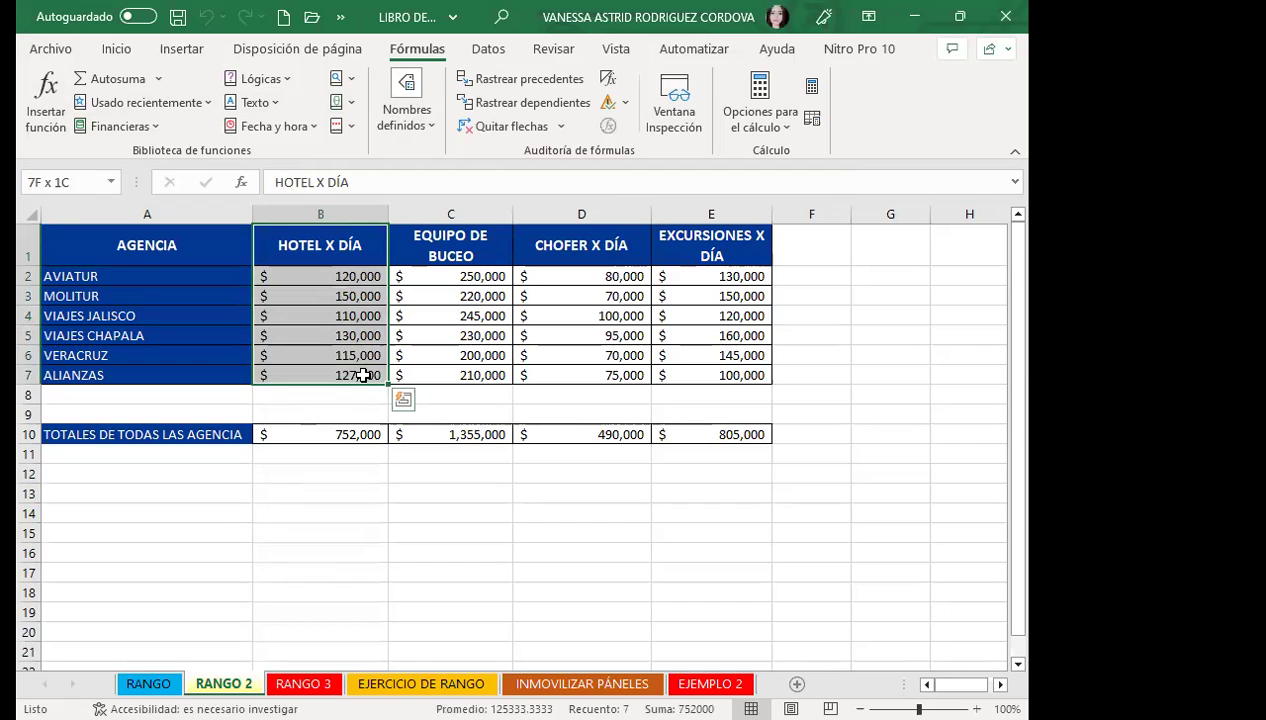
drag(450, 245, 438, 373)
Check the Name Manager, abandon naming EQUIPO DE BUCEO, and reselect the whole table A1:E7
click(414, 132)
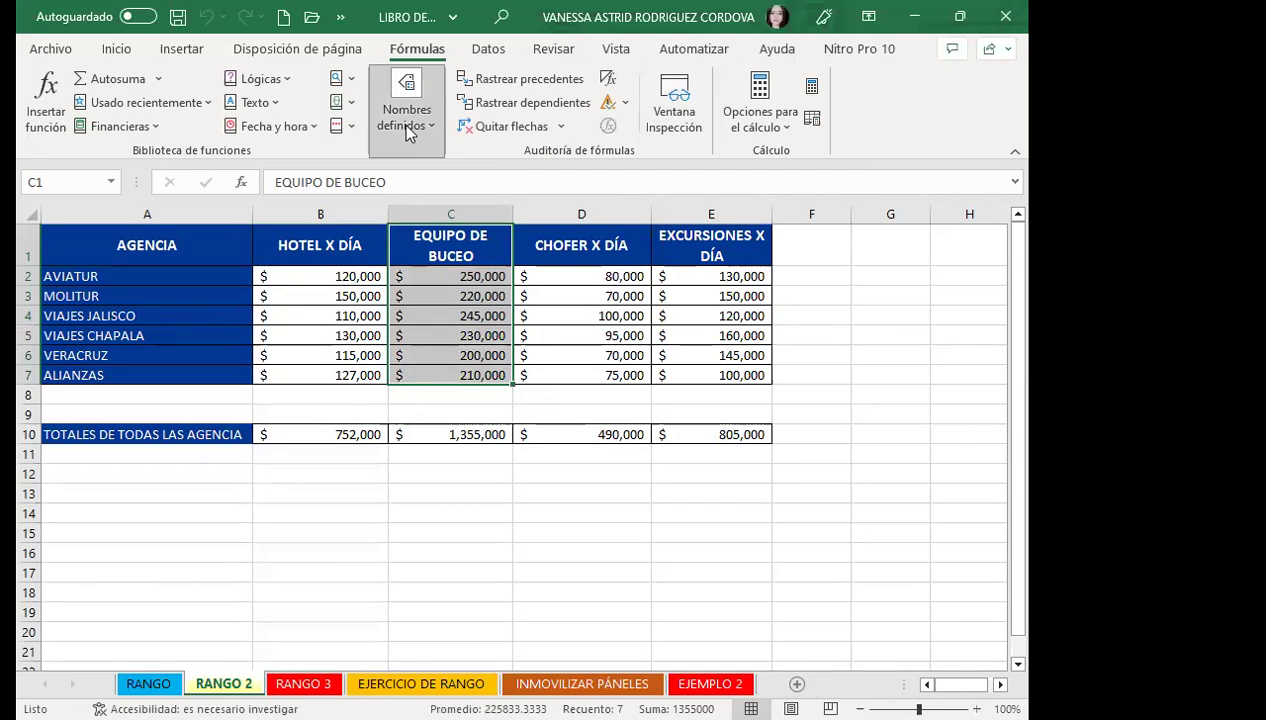
click(402, 204)
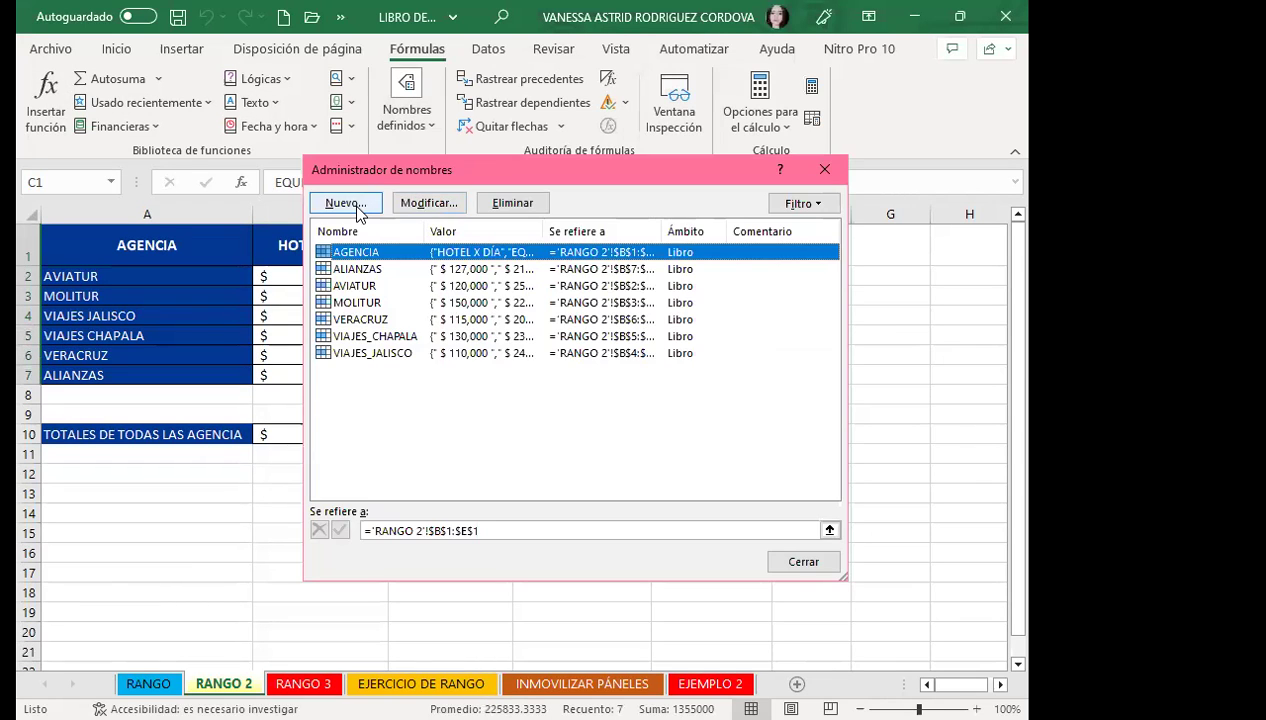
click(837, 178)
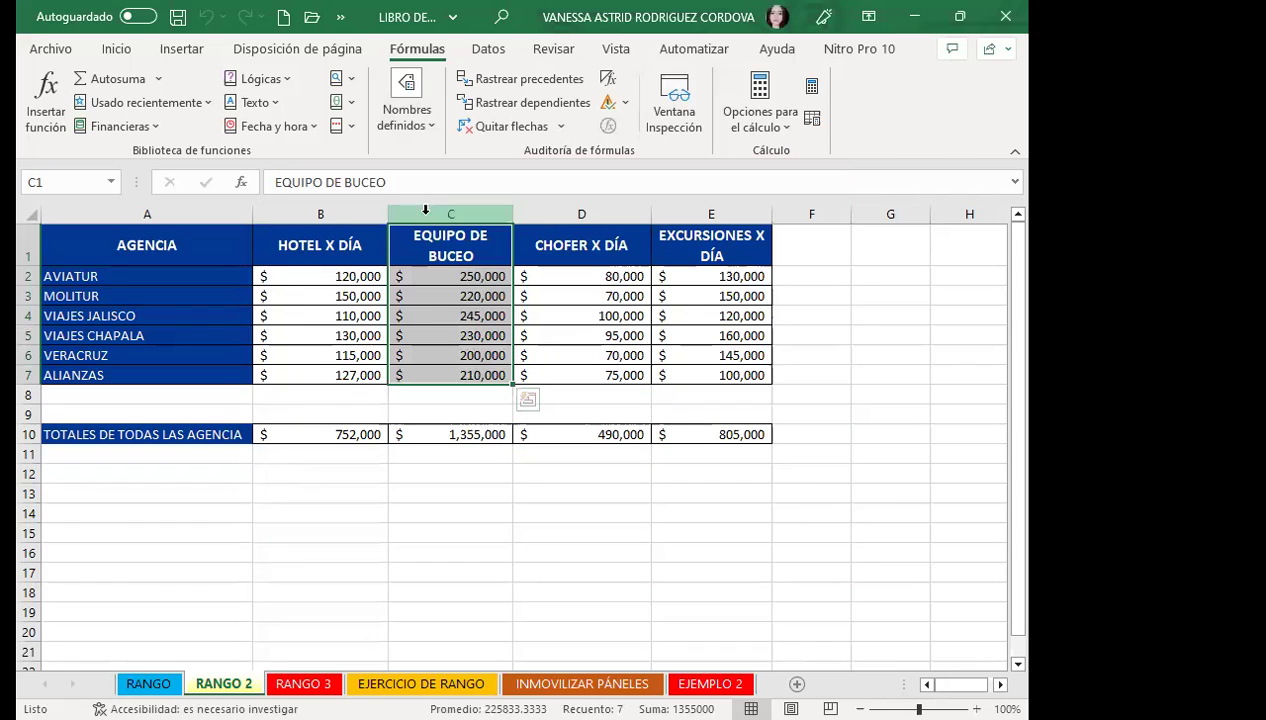
click(420, 122)
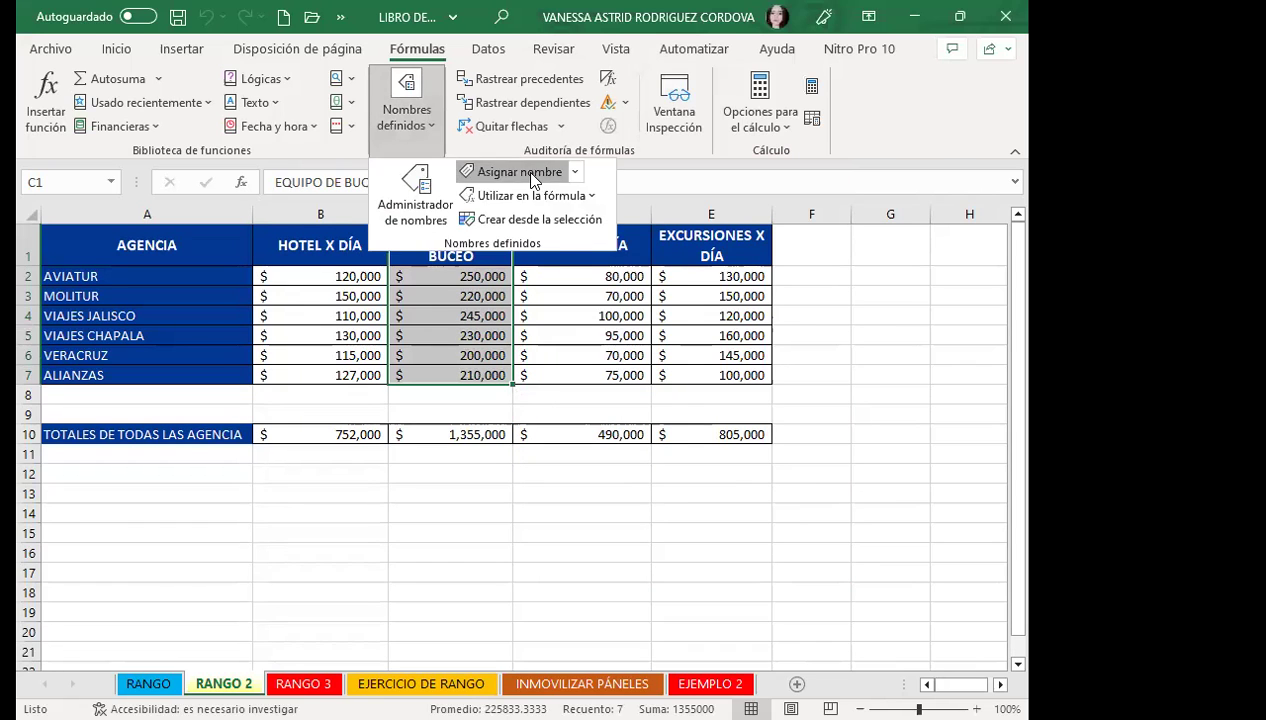
click(515, 91)
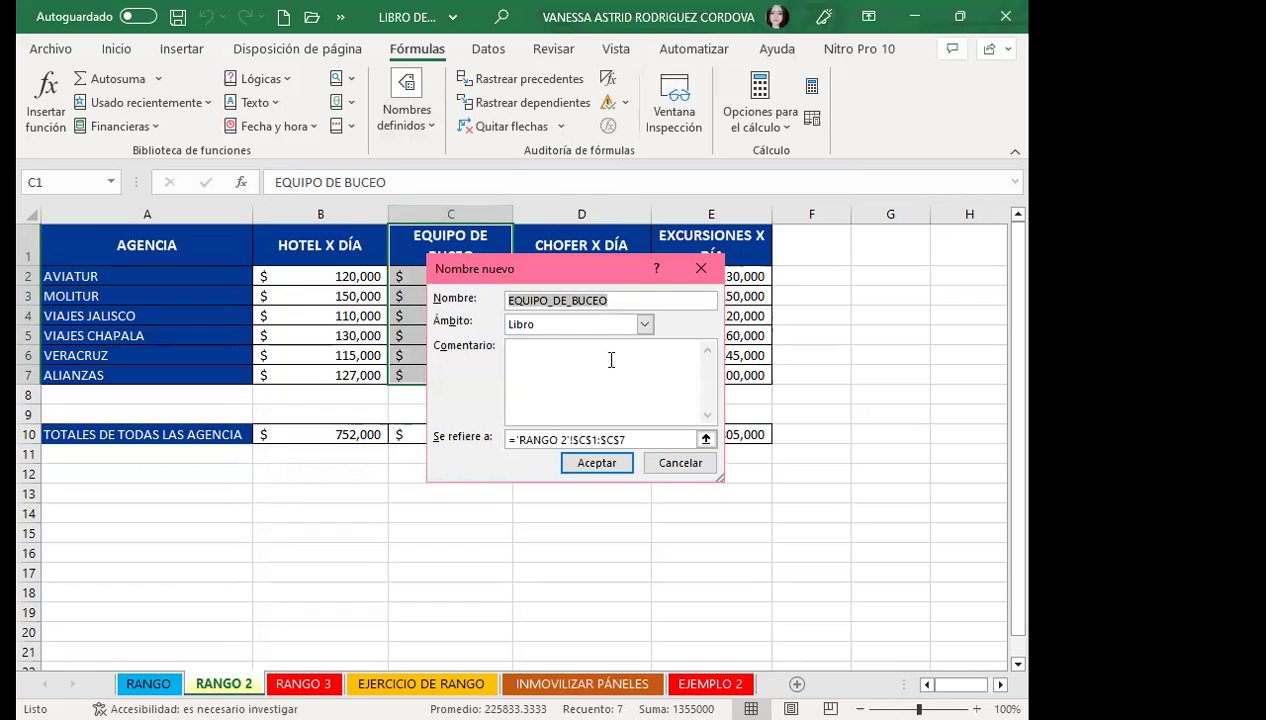
click(705, 270)
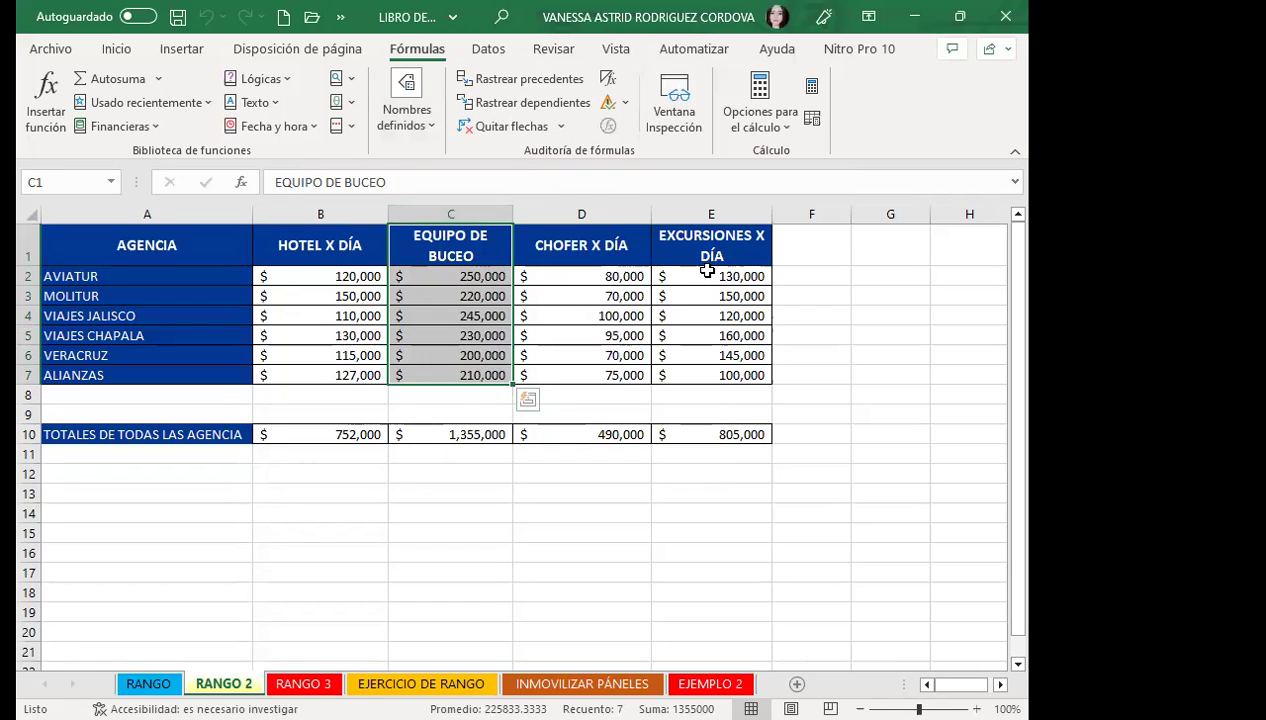
click(294, 370)
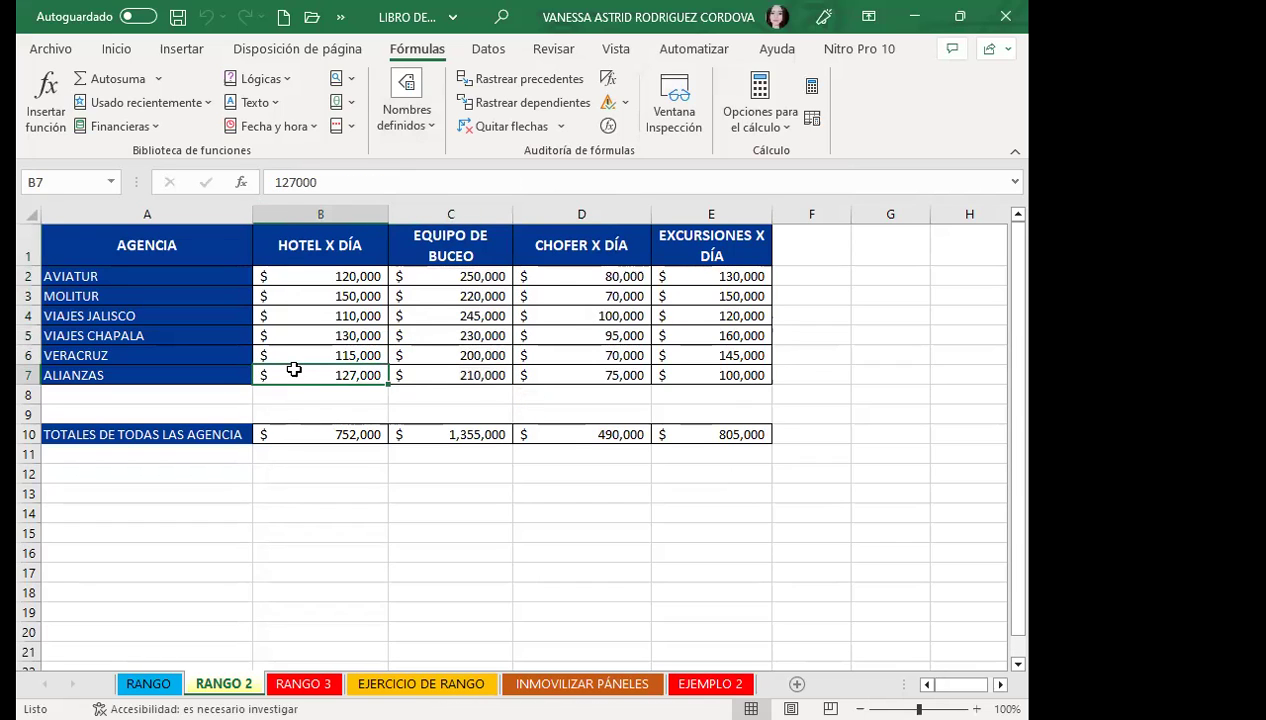
drag(105, 248, 721, 380)
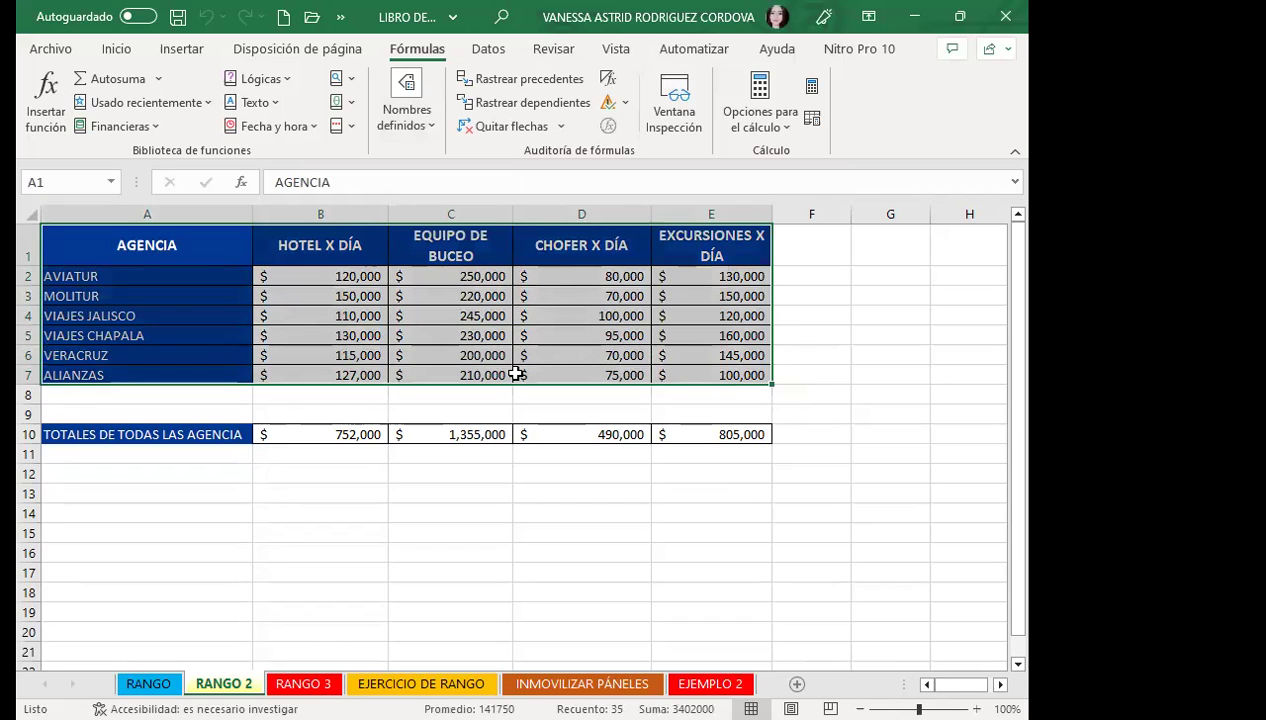
click(426, 126)
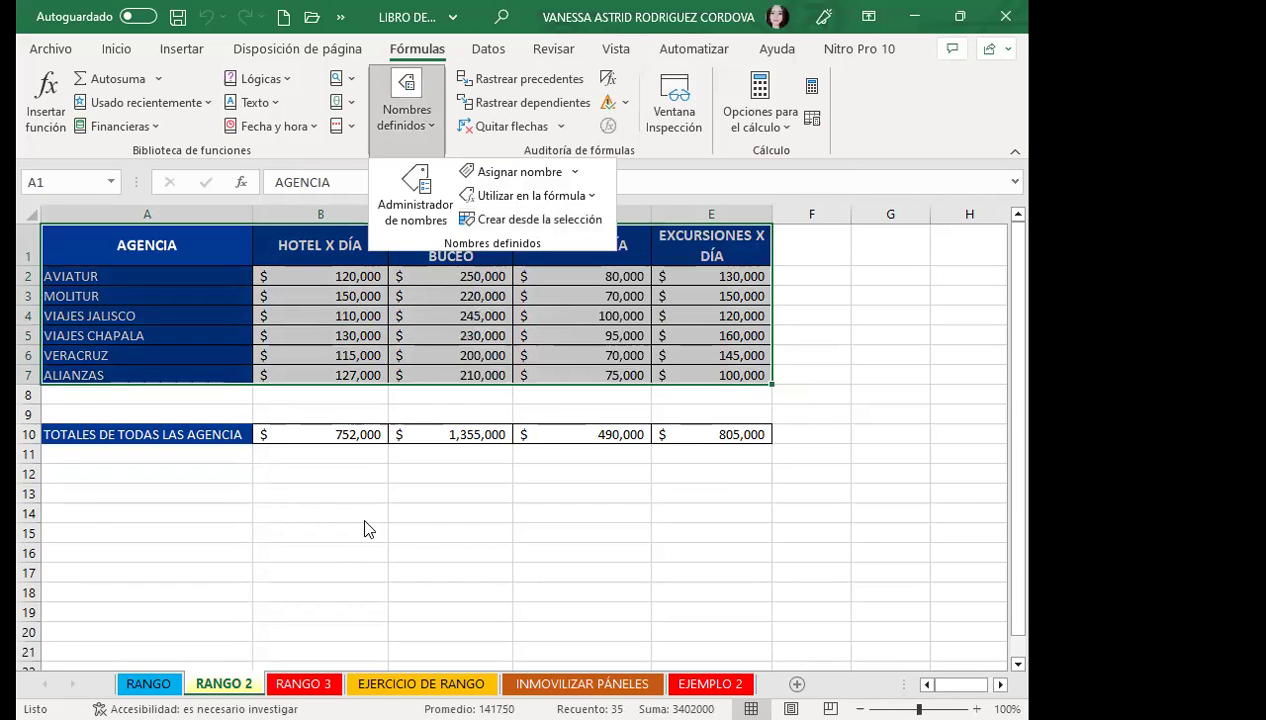
click(350, 312)
click(350, 312)
click(345, 278)
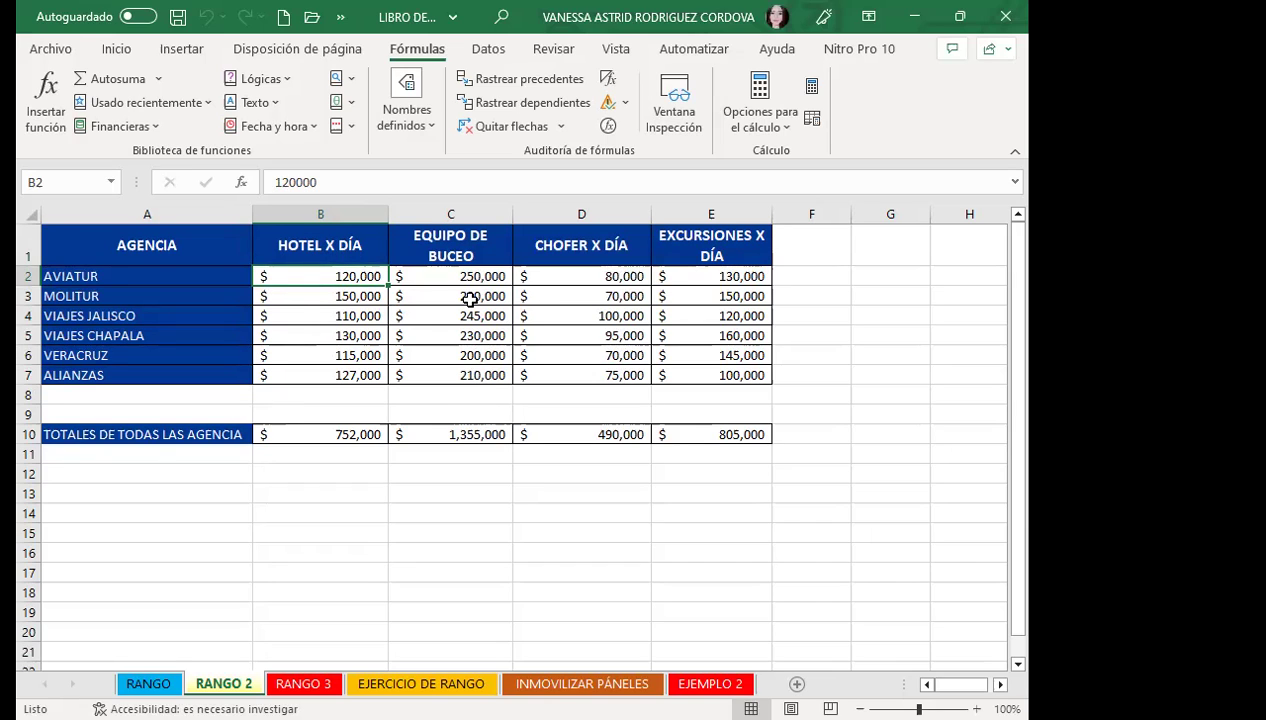
click(352, 318)
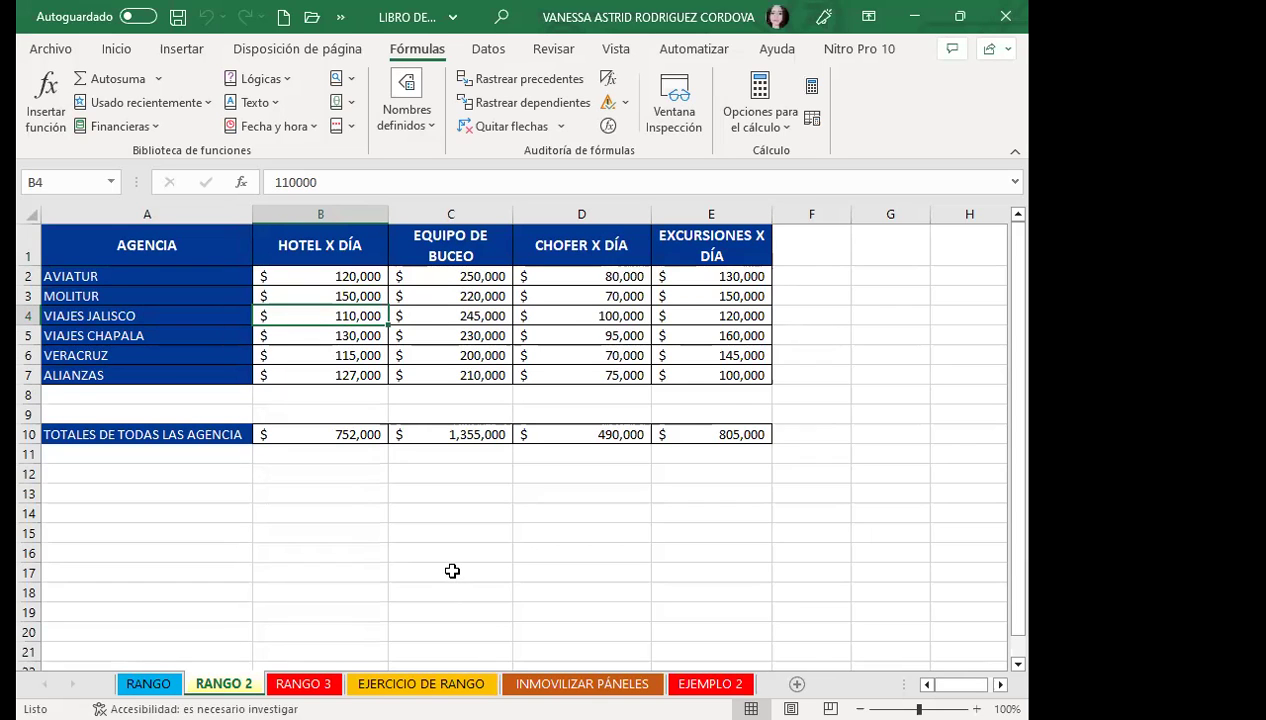
drag(449, 568, 449, 558)
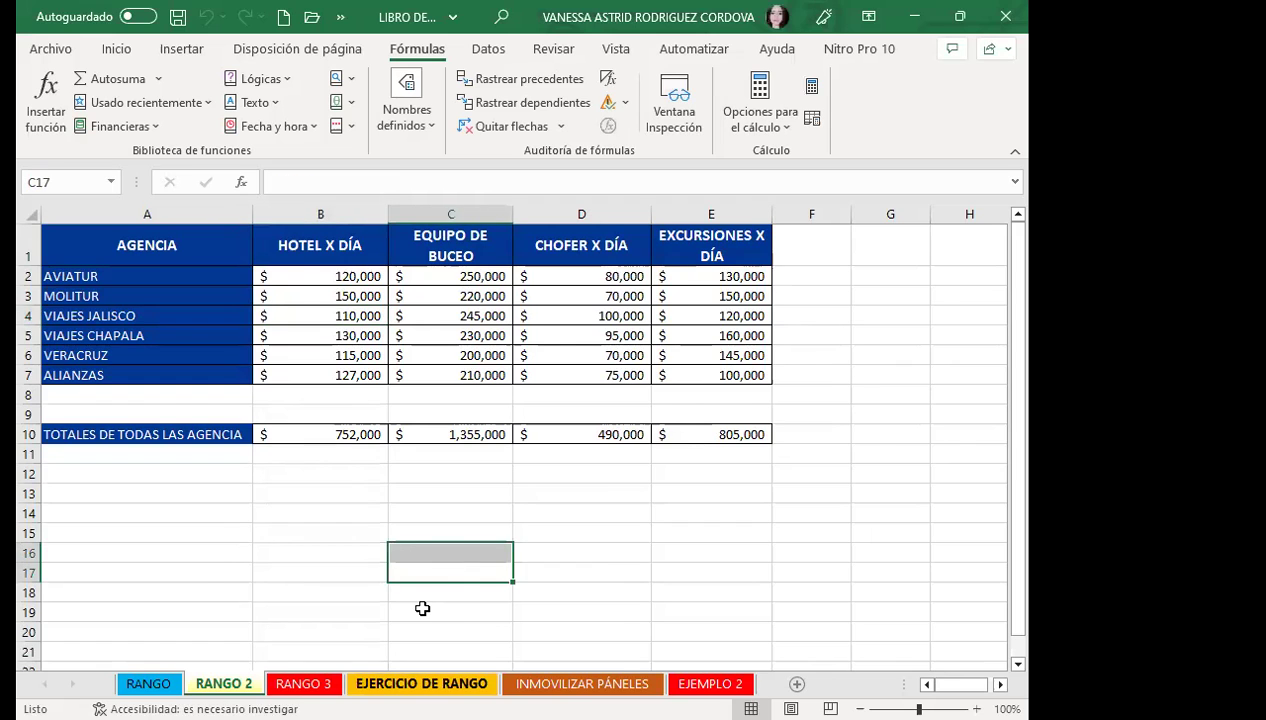
key(ctrl+Page_Down)
key(ctrl+Page_Down)
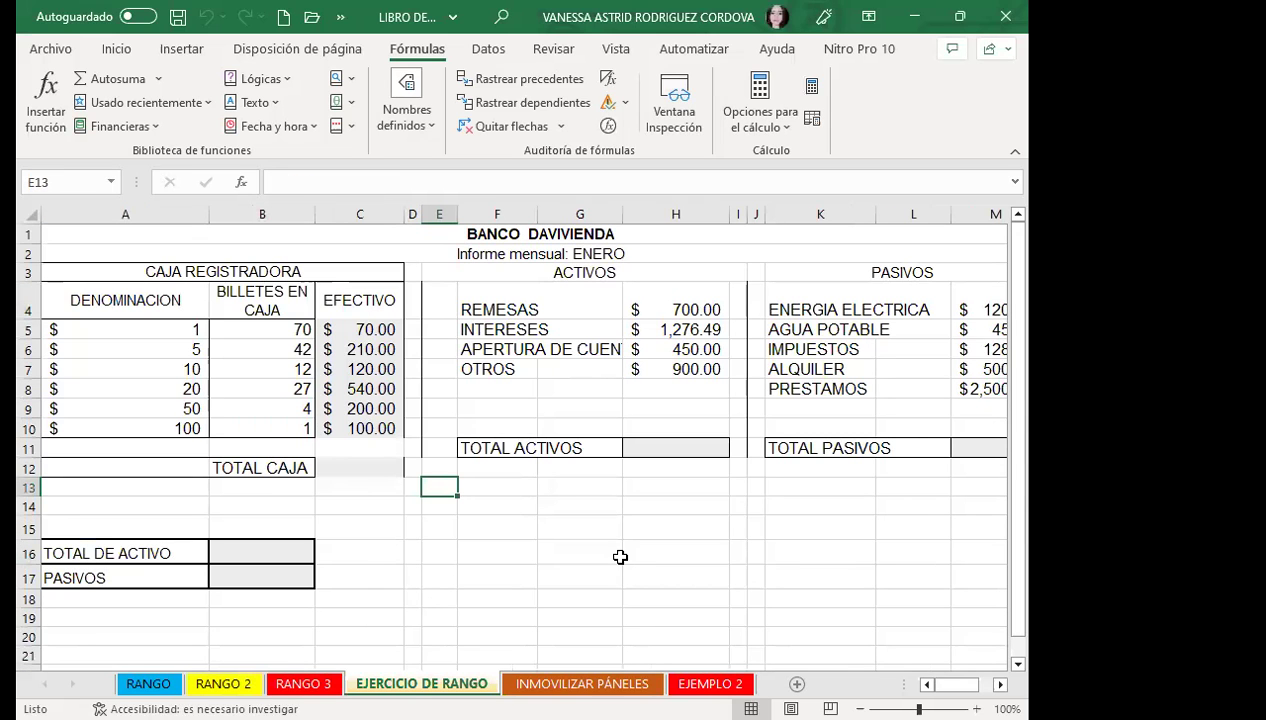
key(ctrl+Page_Up)
key(ctrl+Page_Up)
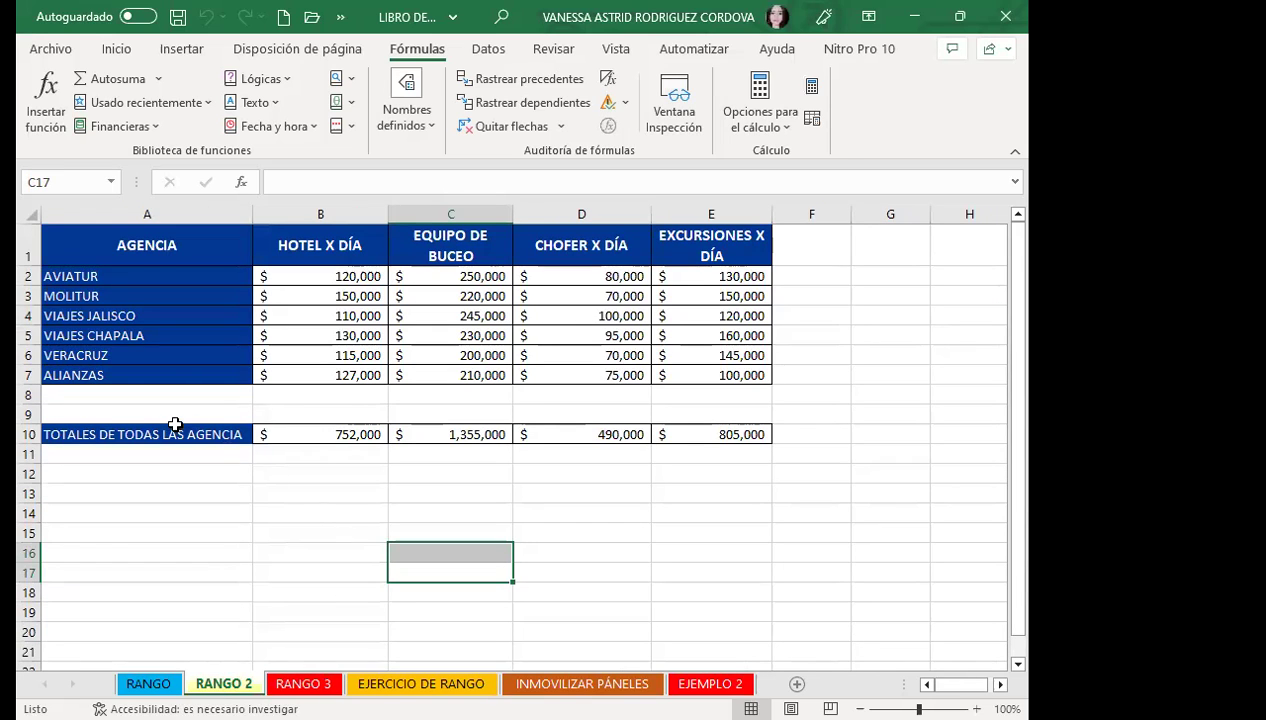
drag(170, 432, 729, 435)
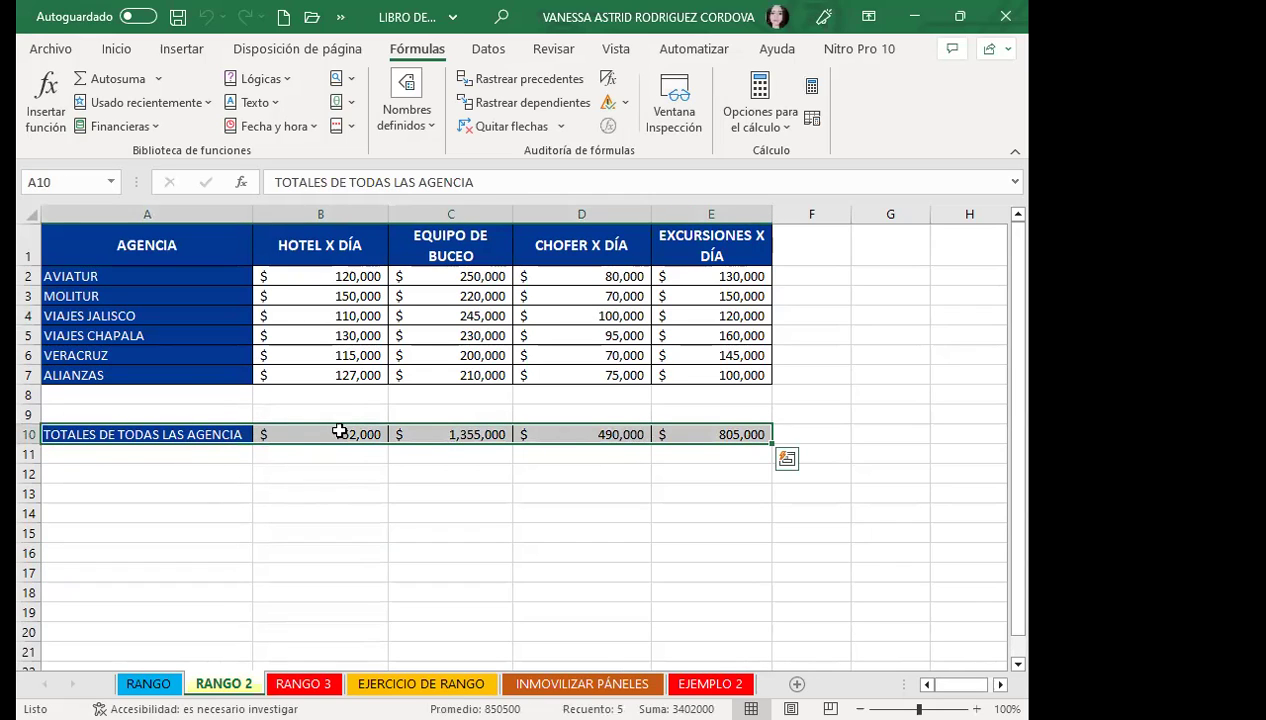
click(30, 276)
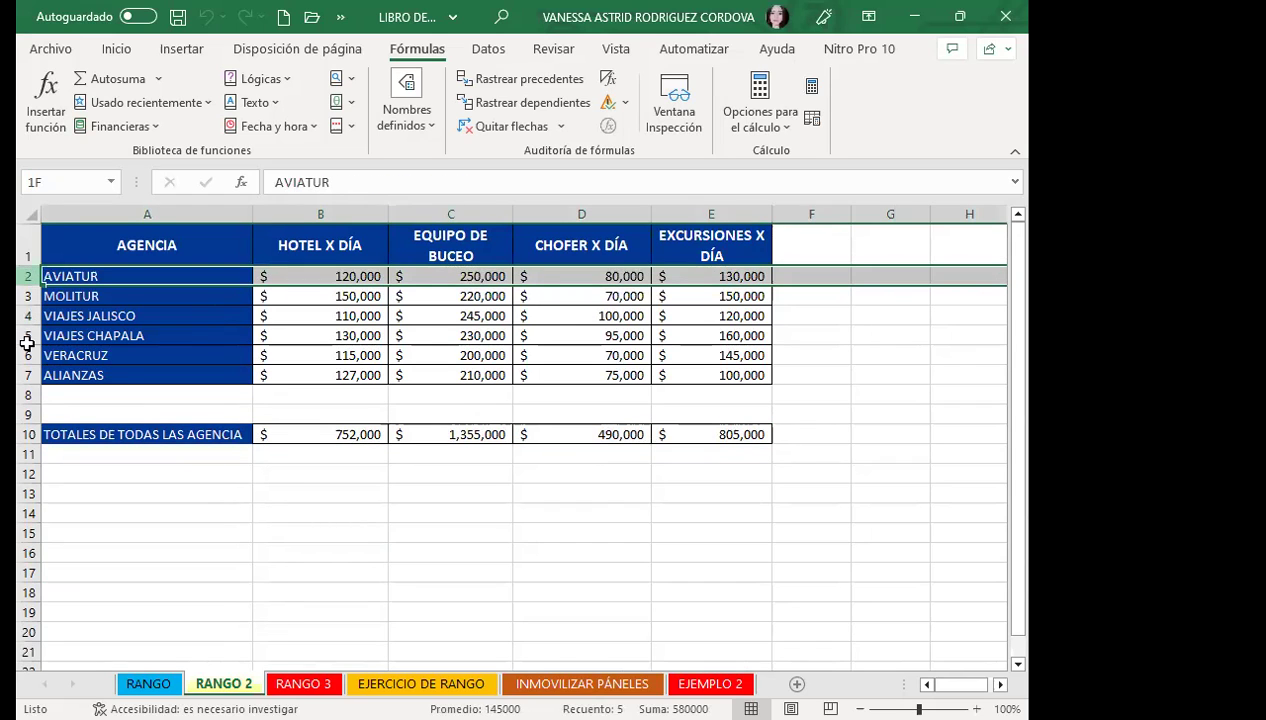
drag(27, 343, 22, 380)
click(147, 513)
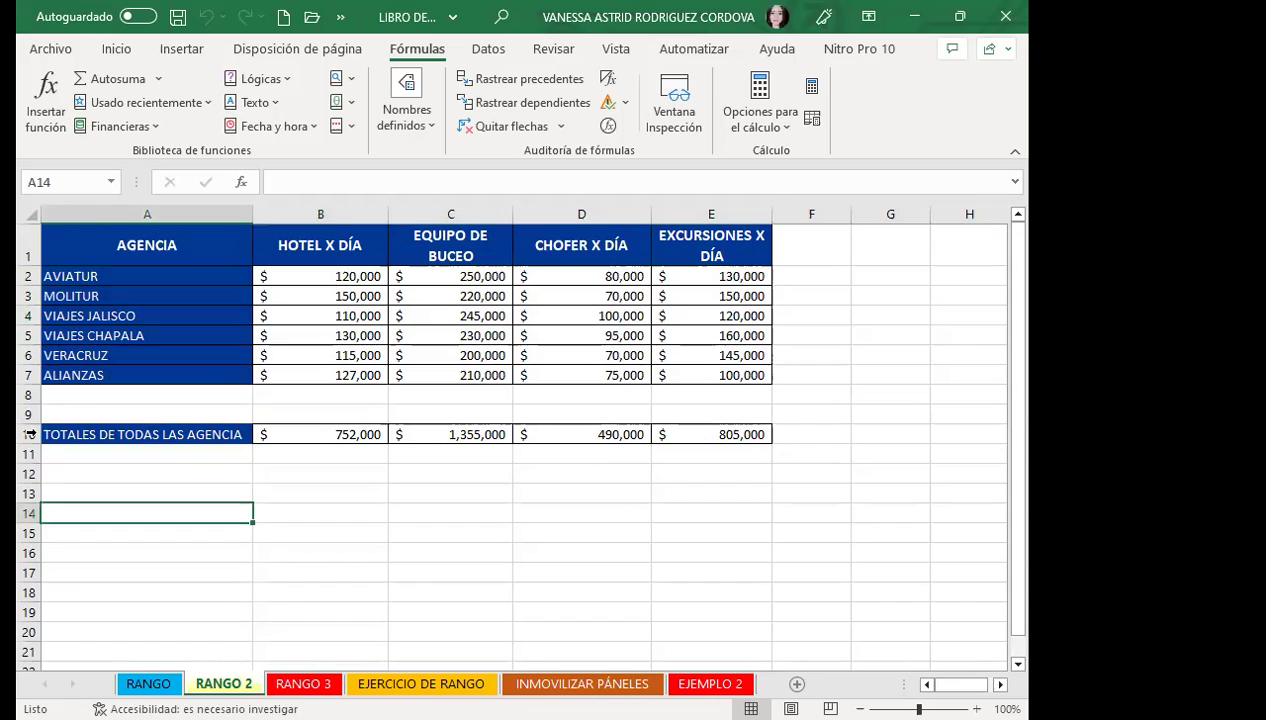
drag(56, 432, 733, 437)
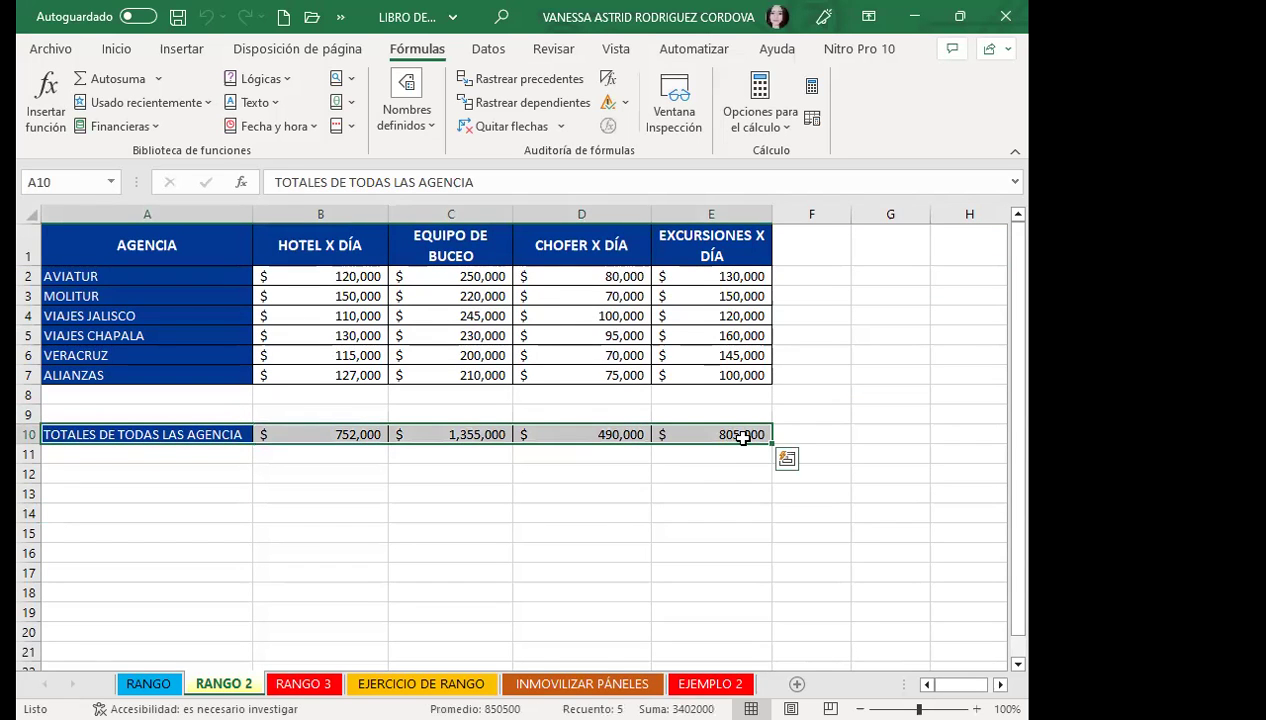
click(494, 413)
drag(218, 433, 709, 436)
click(338, 487)
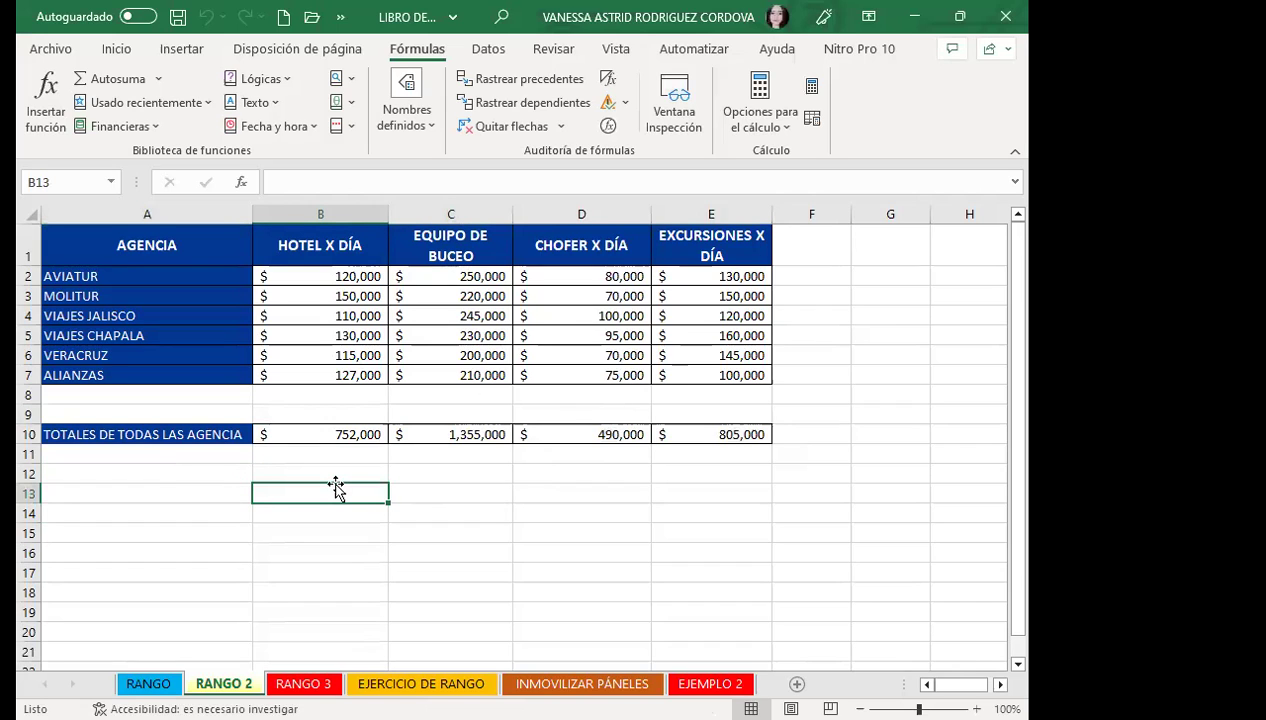
Select all seven defined names in the Name Manager, delete them, then select cell A1
click(408, 118)
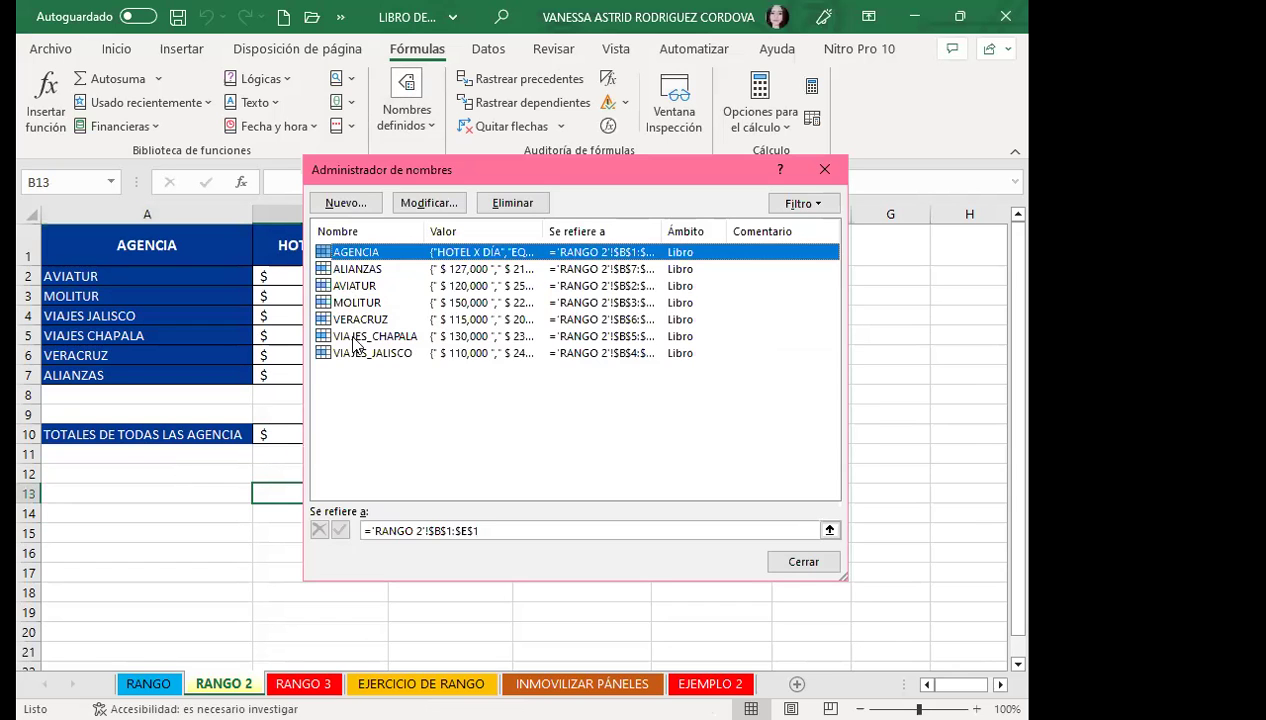
drag(378, 413, 375, 246)
click(512, 203)
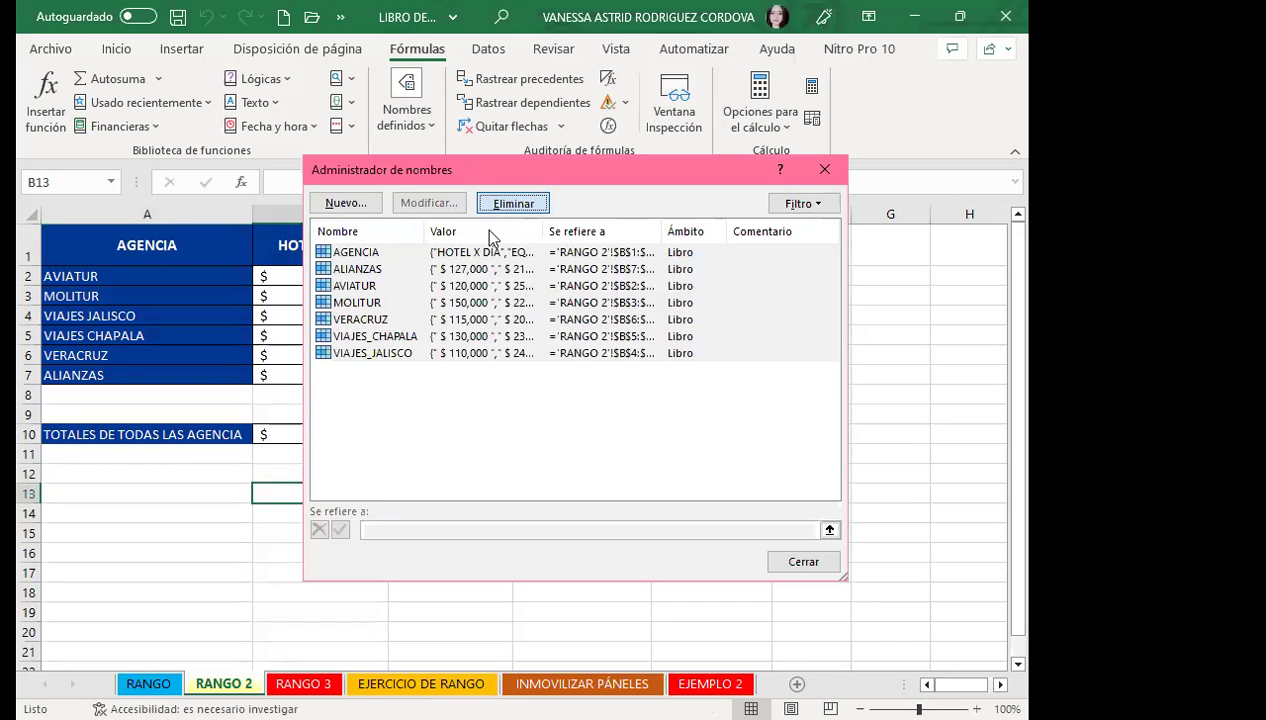
click(478, 426)
click(803, 562)
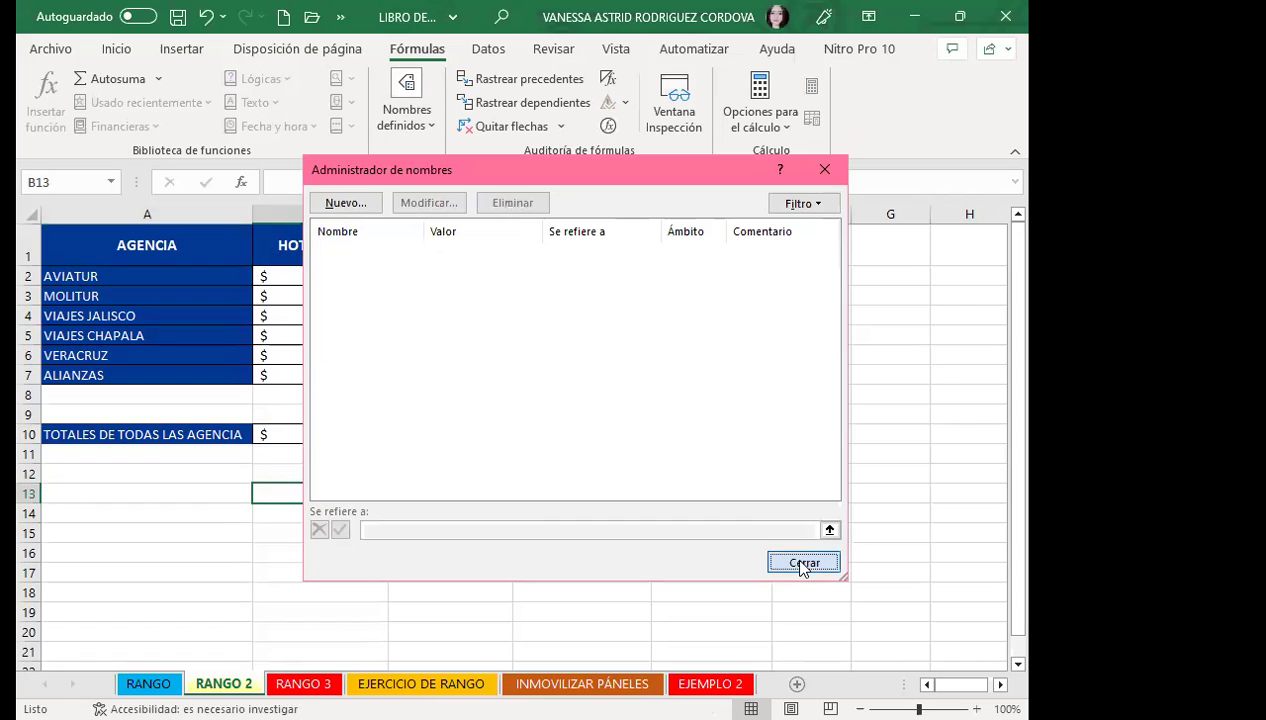
click(537, 520)
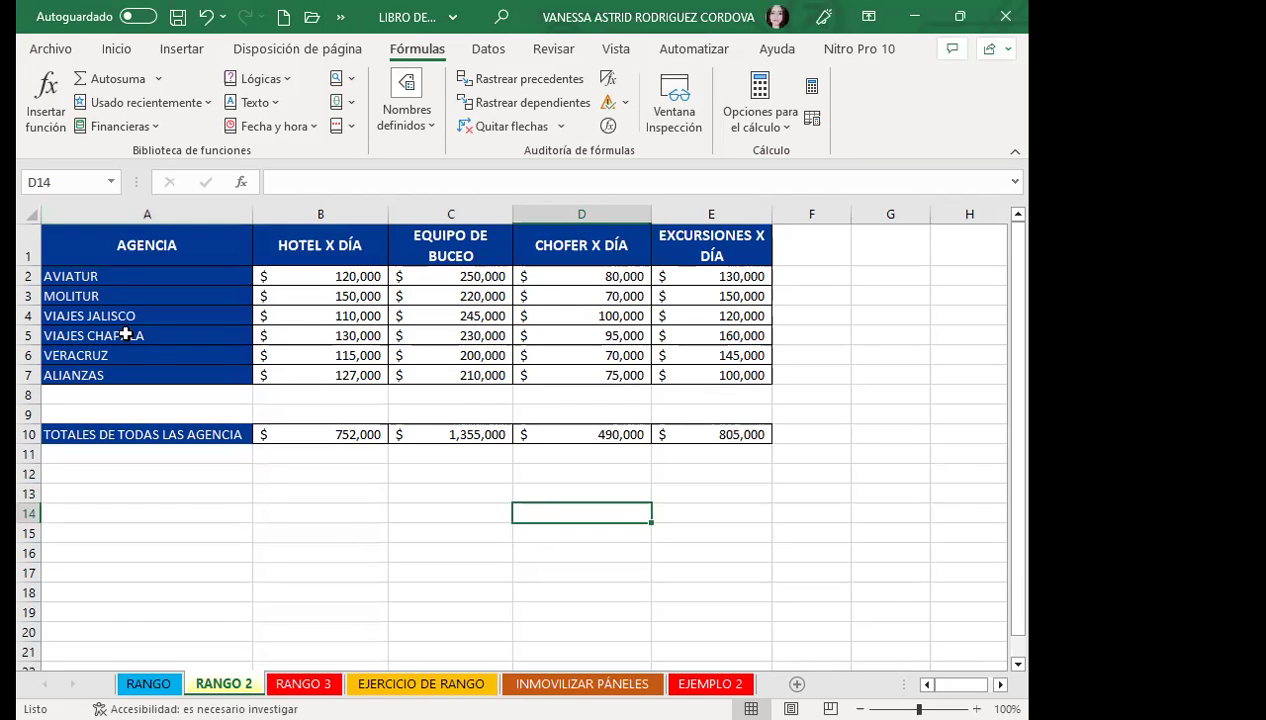
click(107, 243)
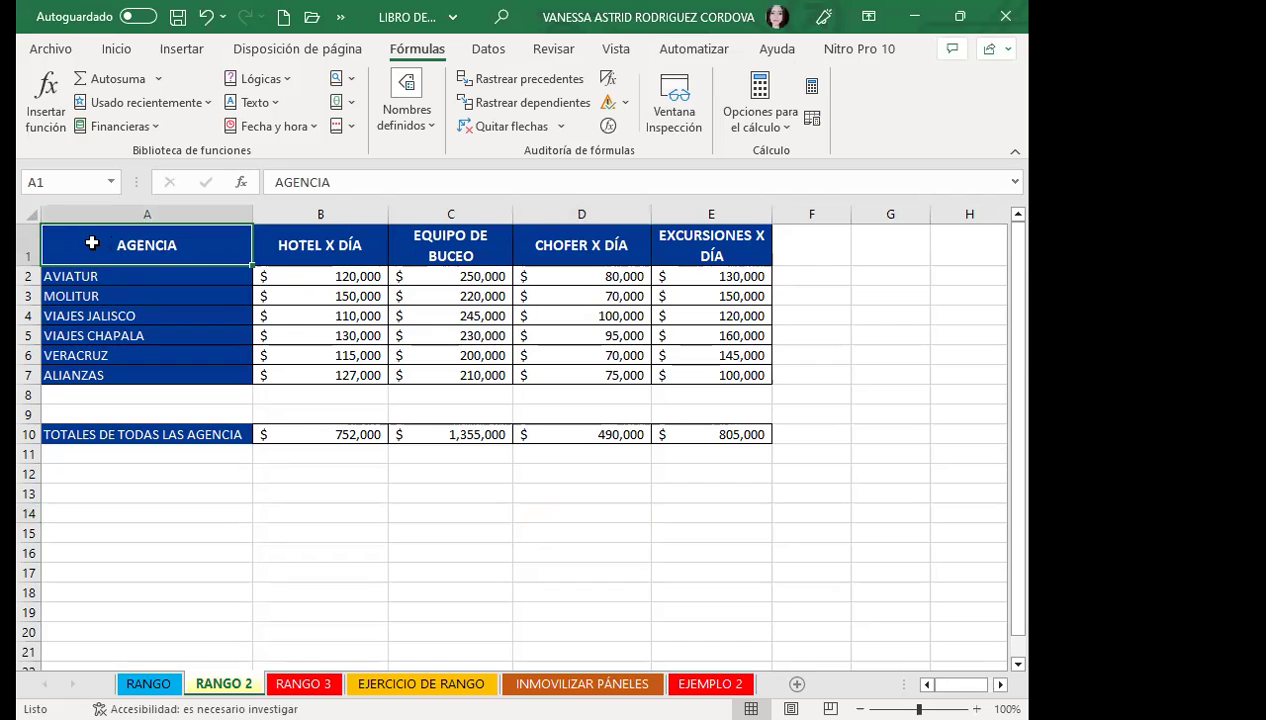
Select A1:E7 and create names from the Columna izquierda agency labels
drag(91, 243, 708, 369)
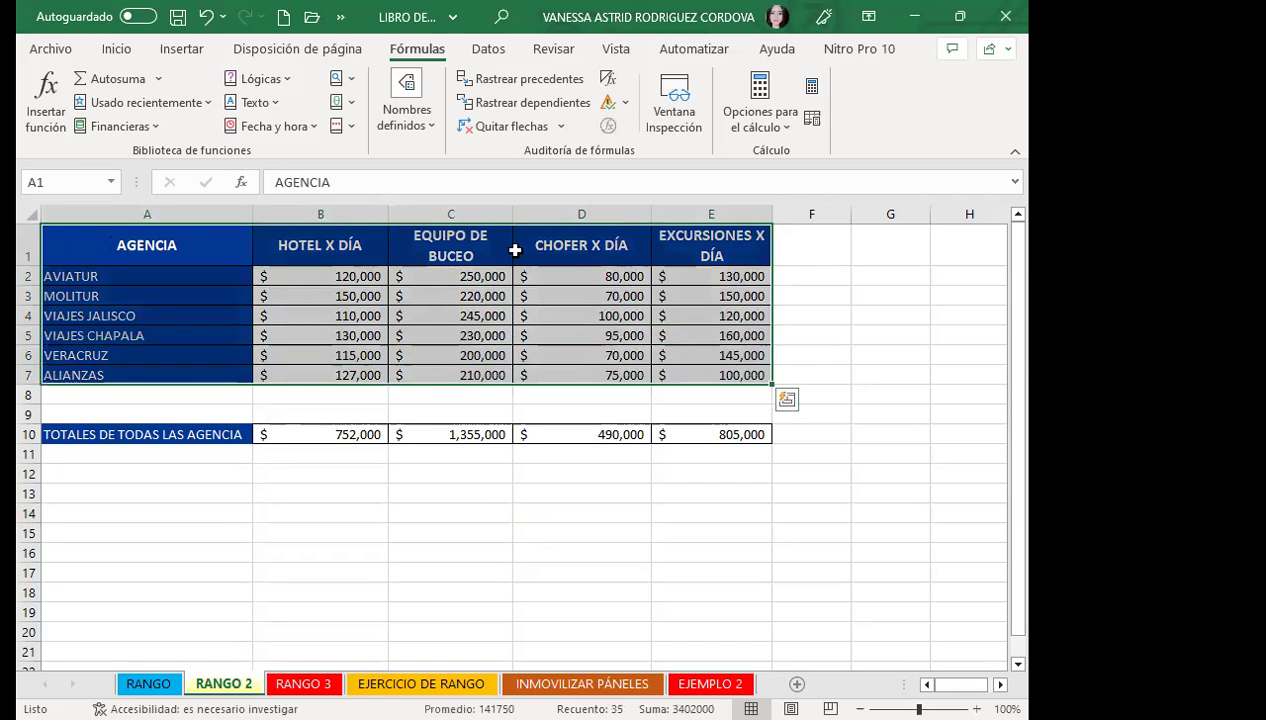
click(406, 112)
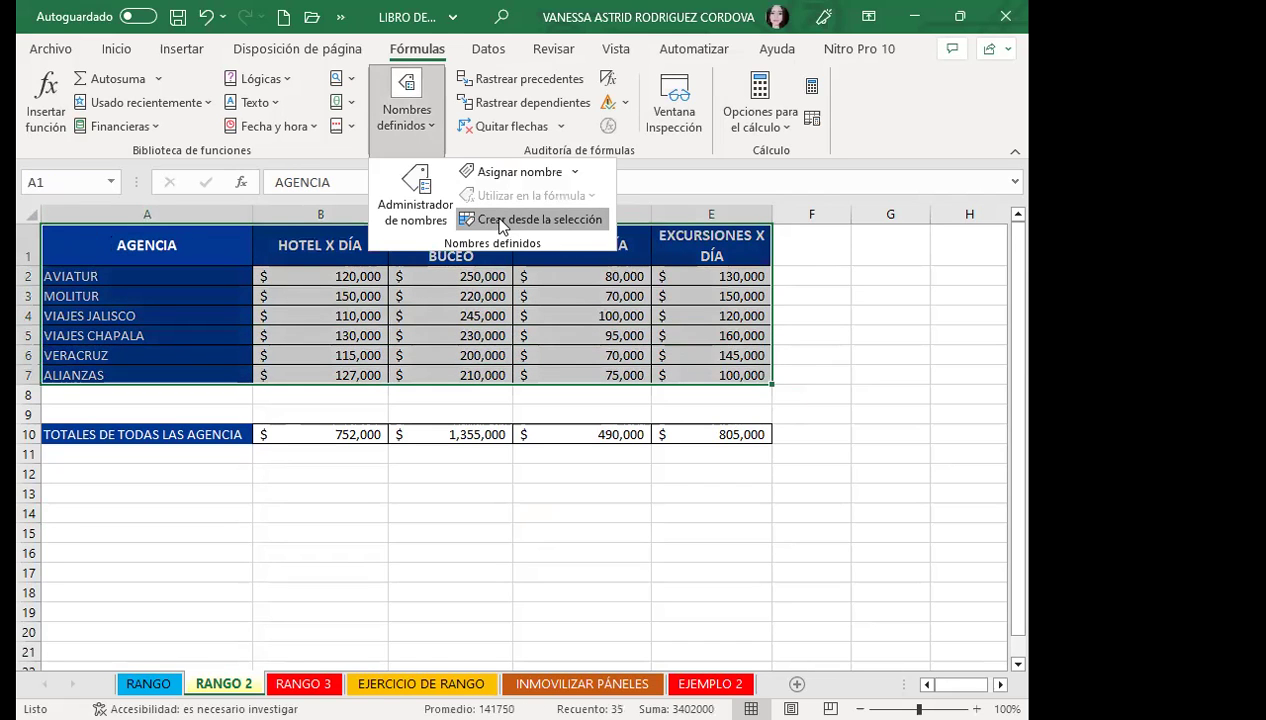
click(500, 220)
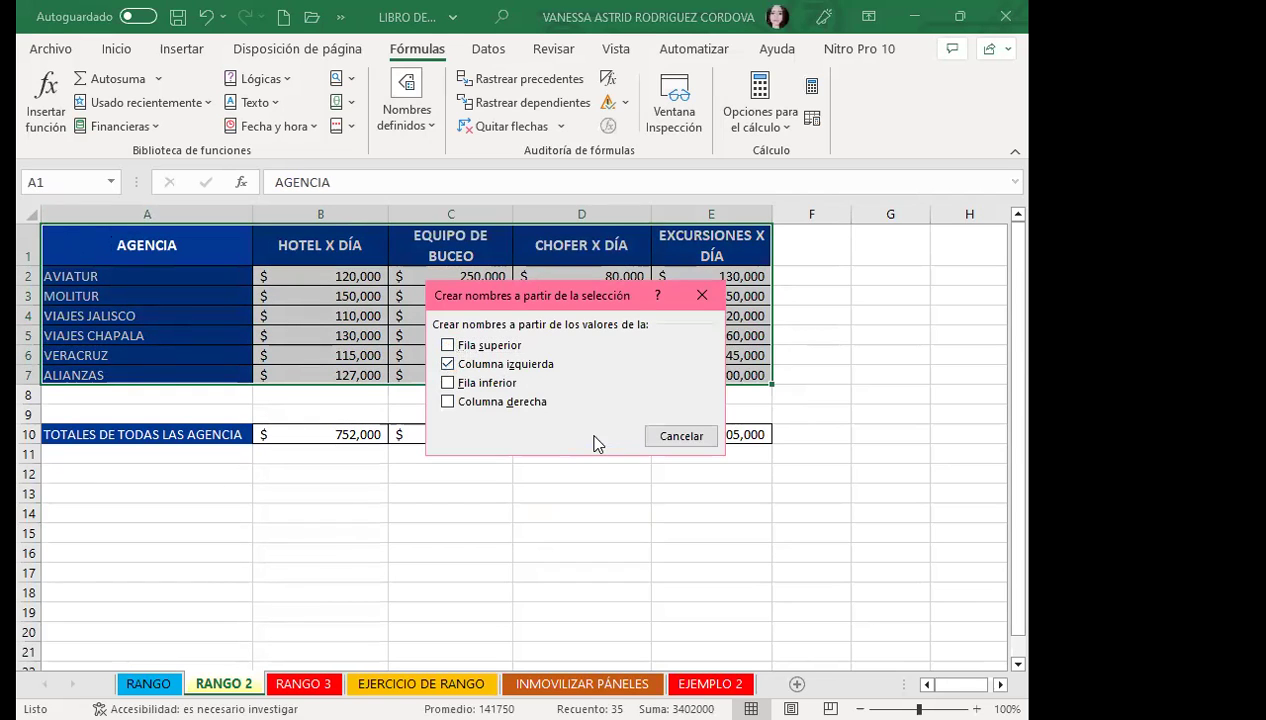
click(598, 437)
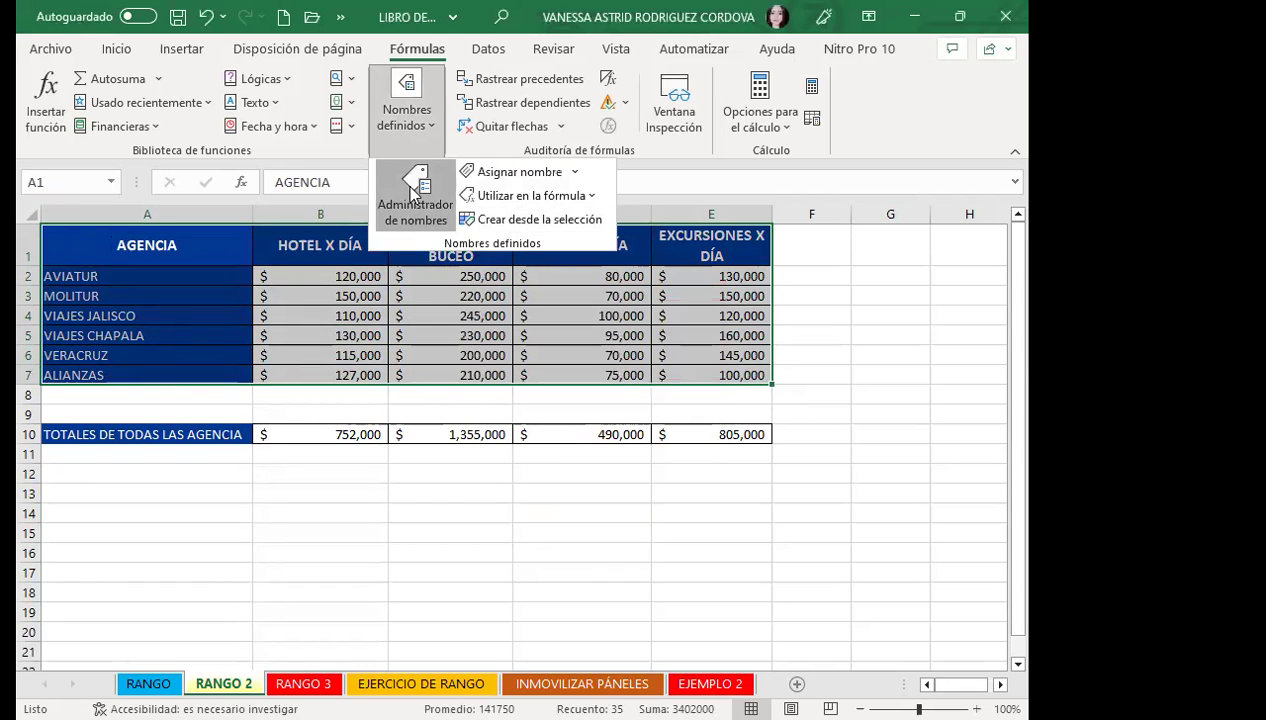
Review the new names in the Name Manager, e.g. VIAJES_CHAPALA referring to B5:E5
click(418, 210)
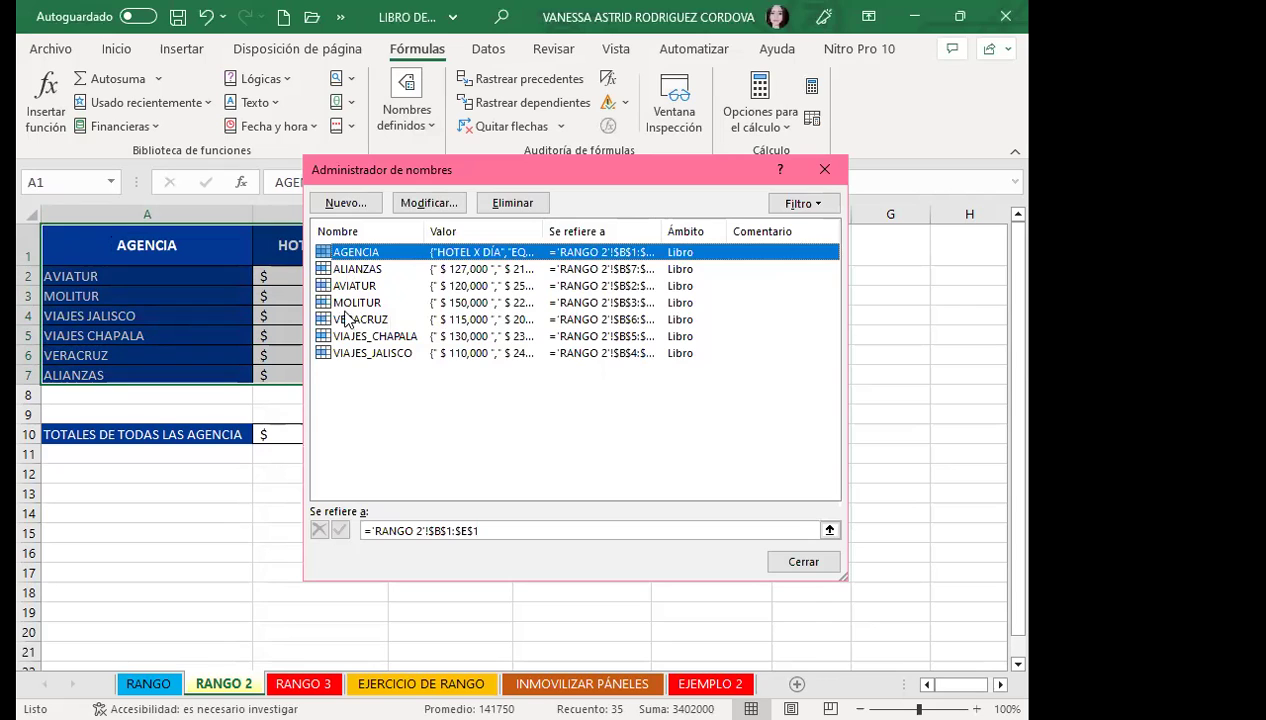
click(537, 413)
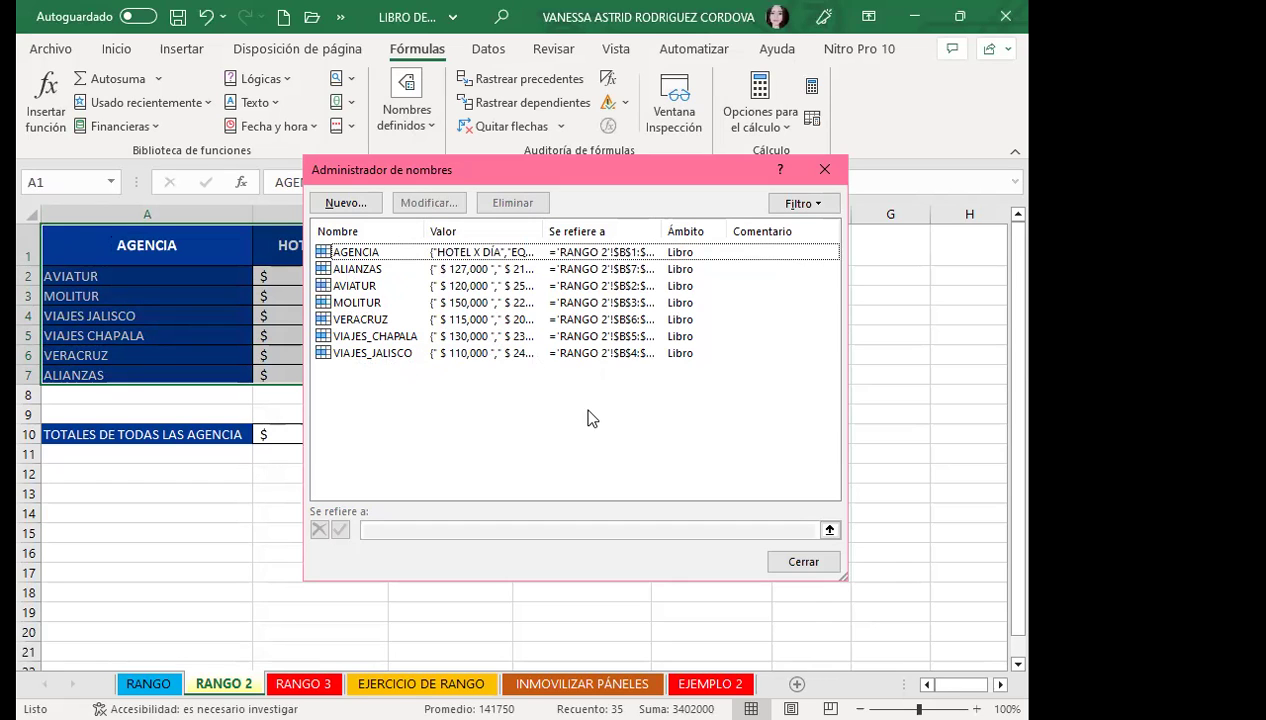
click(355, 269)
click(358, 286)
click(362, 303)
click(366, 336)
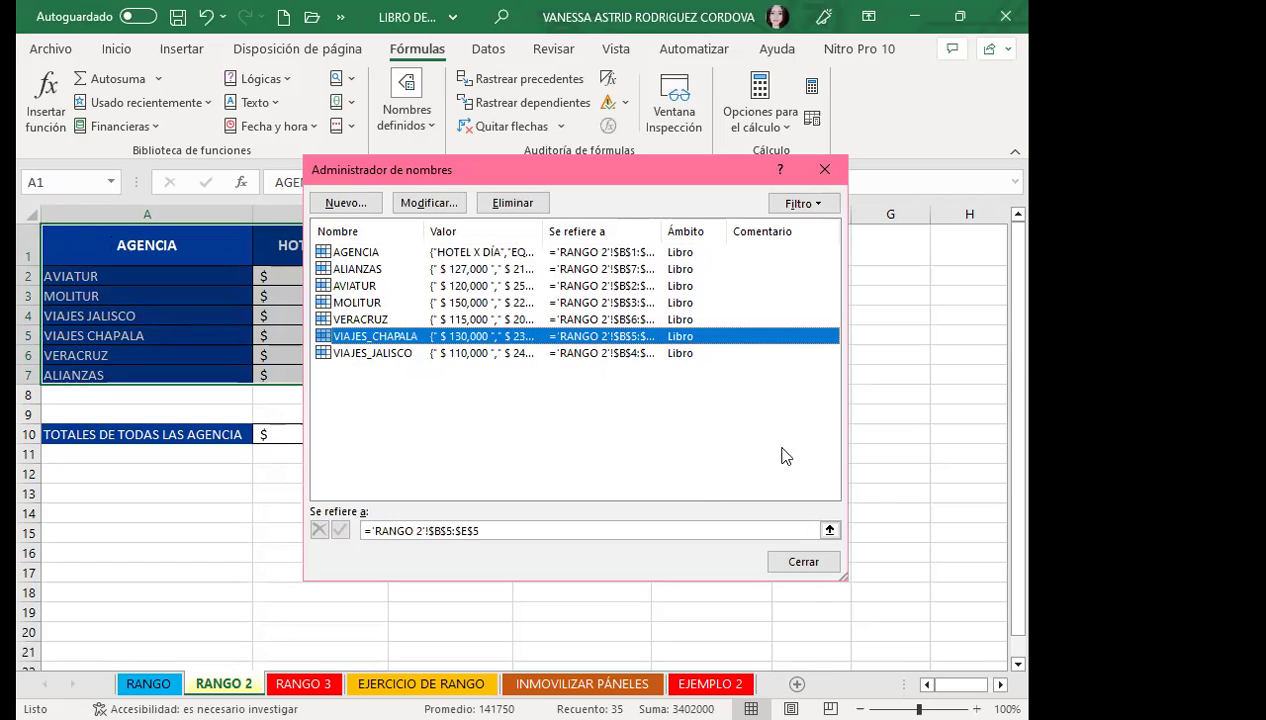
click(823, 173)
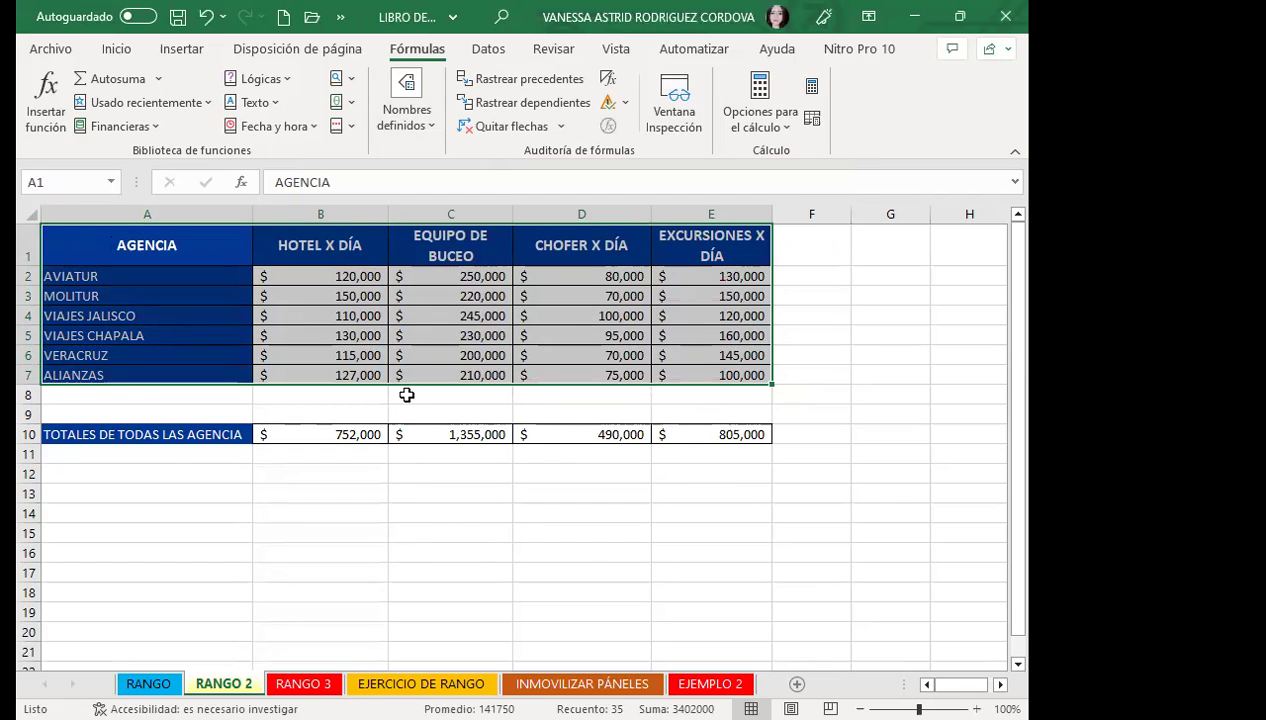
Delete all seven agency names again through the Name Manager
click(105, 276)
click(93, 292)
click(406, 112)
click(408, 200)
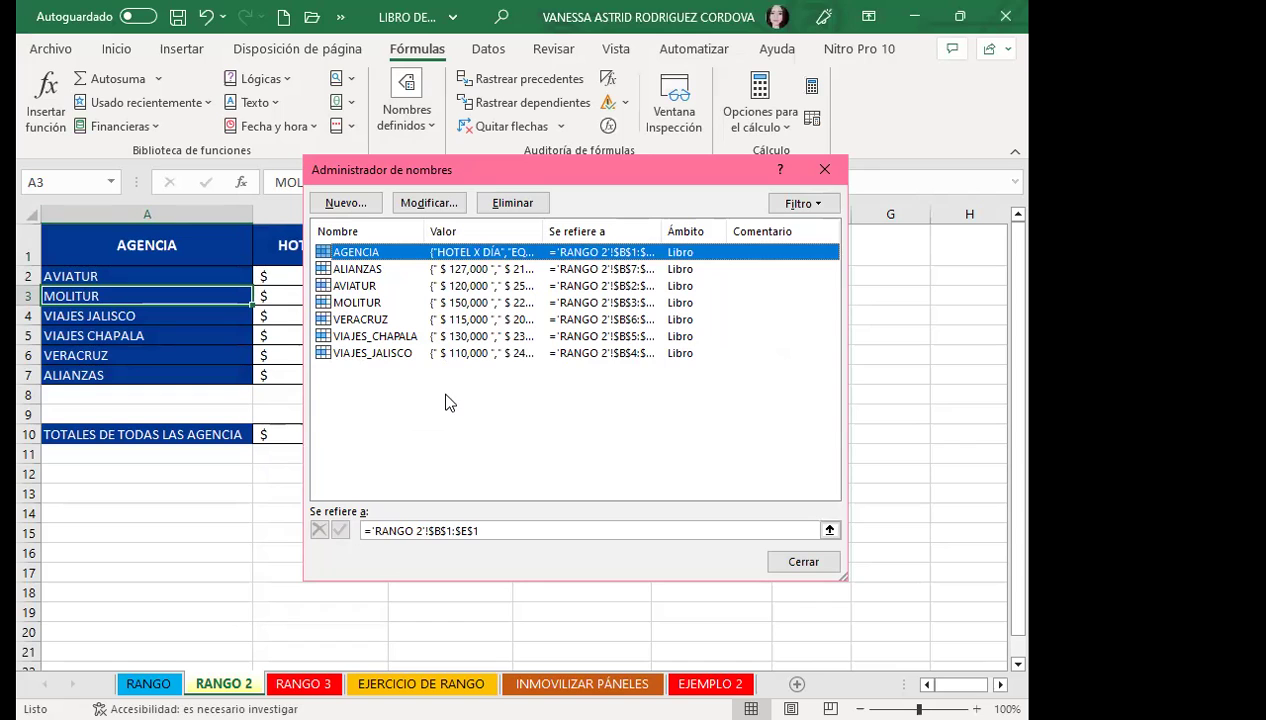
drag(545, 413, 535, 220)
click(513, 203)
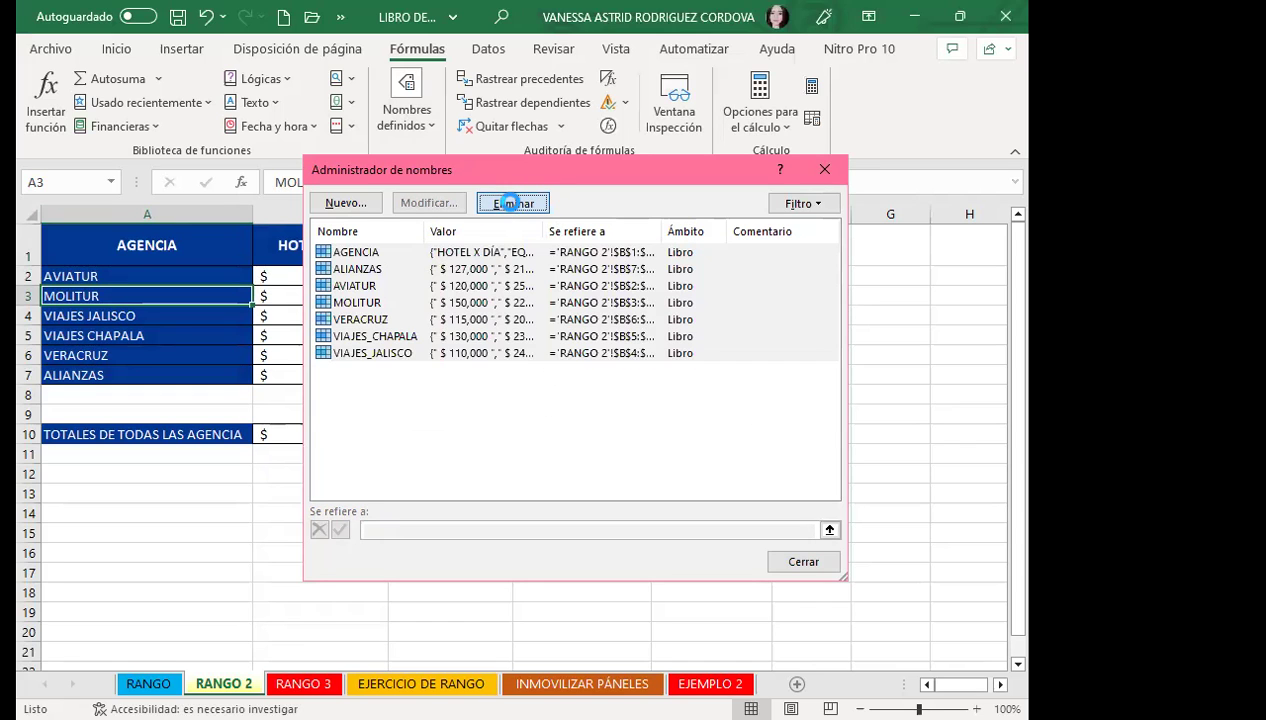
click(479, 425)
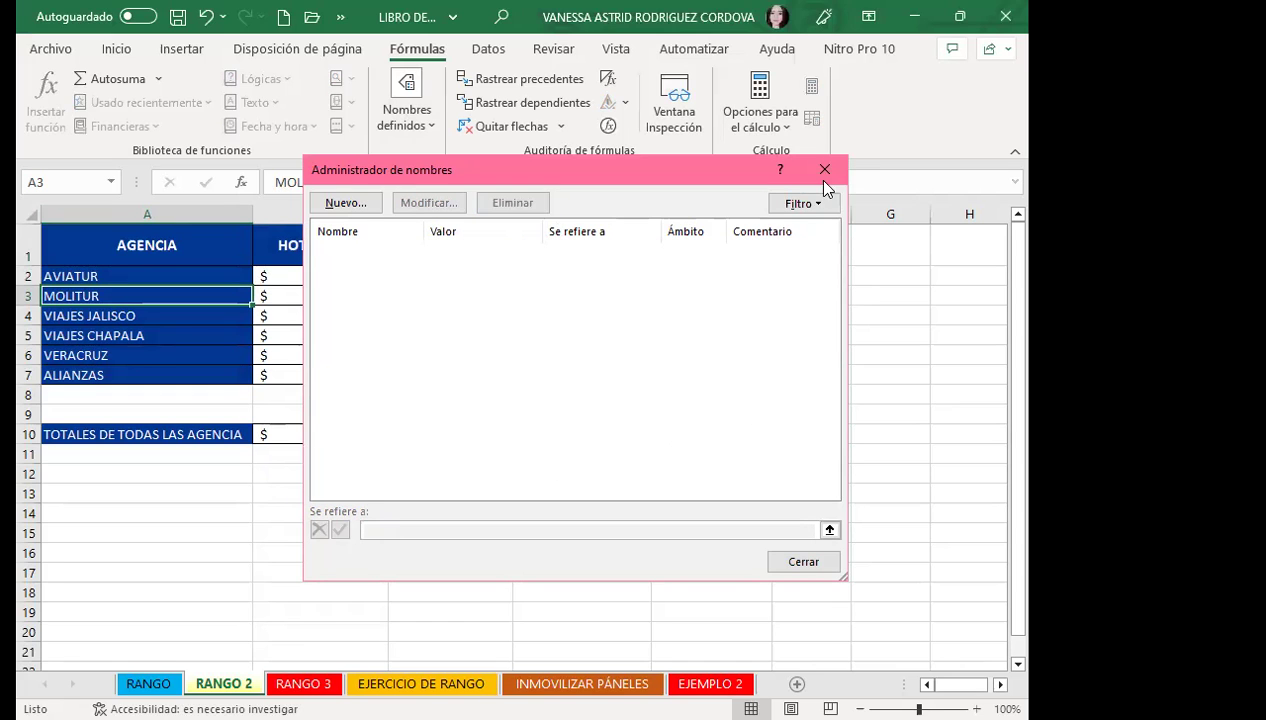
click(825, 169)
click(543, 490)
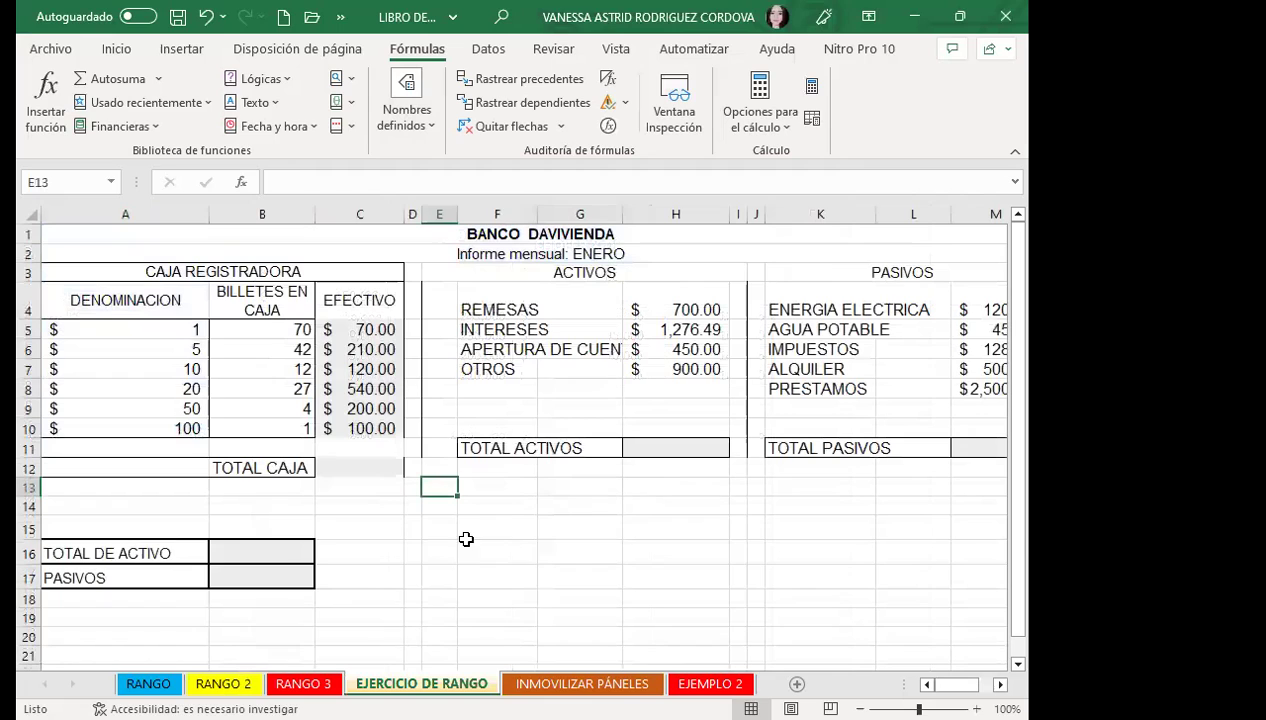
click(500, 578)
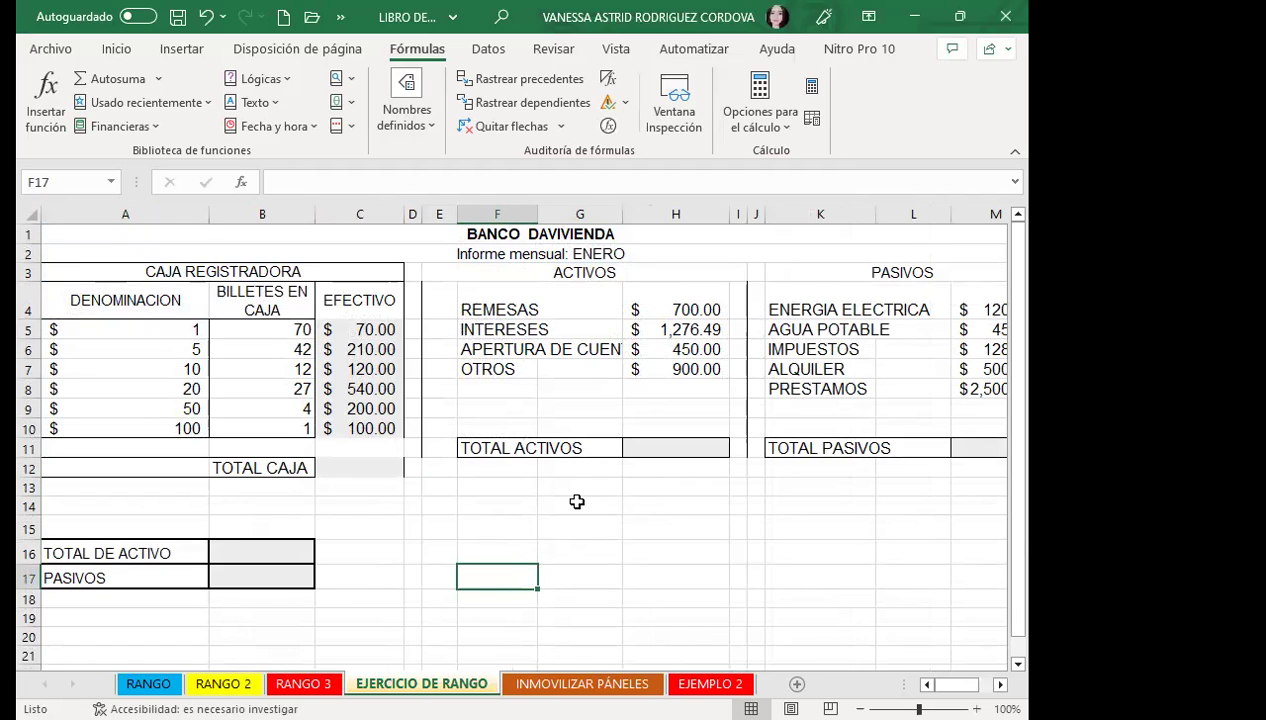
scroll(395, 478, down, 1)
scroll(398, 462, up, 1)
scroll(591, 521, down, 1)
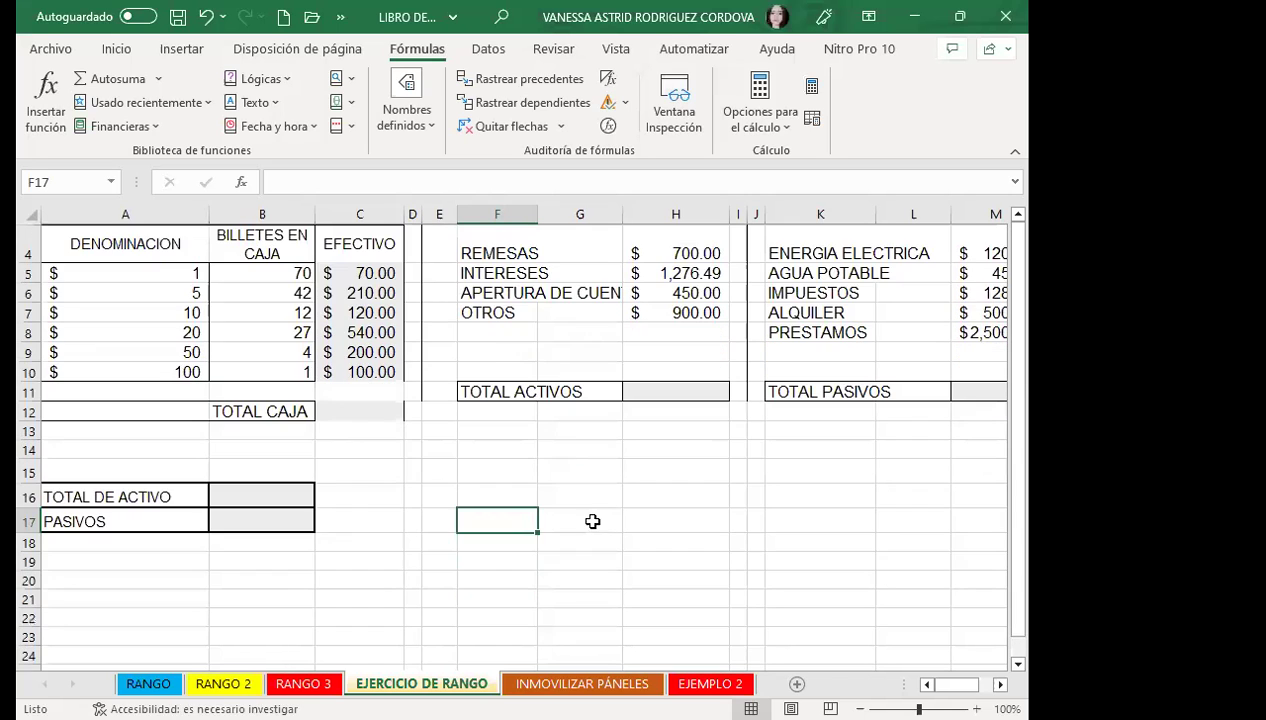
scroll(301, 480, up, 1)
click(344, 469)
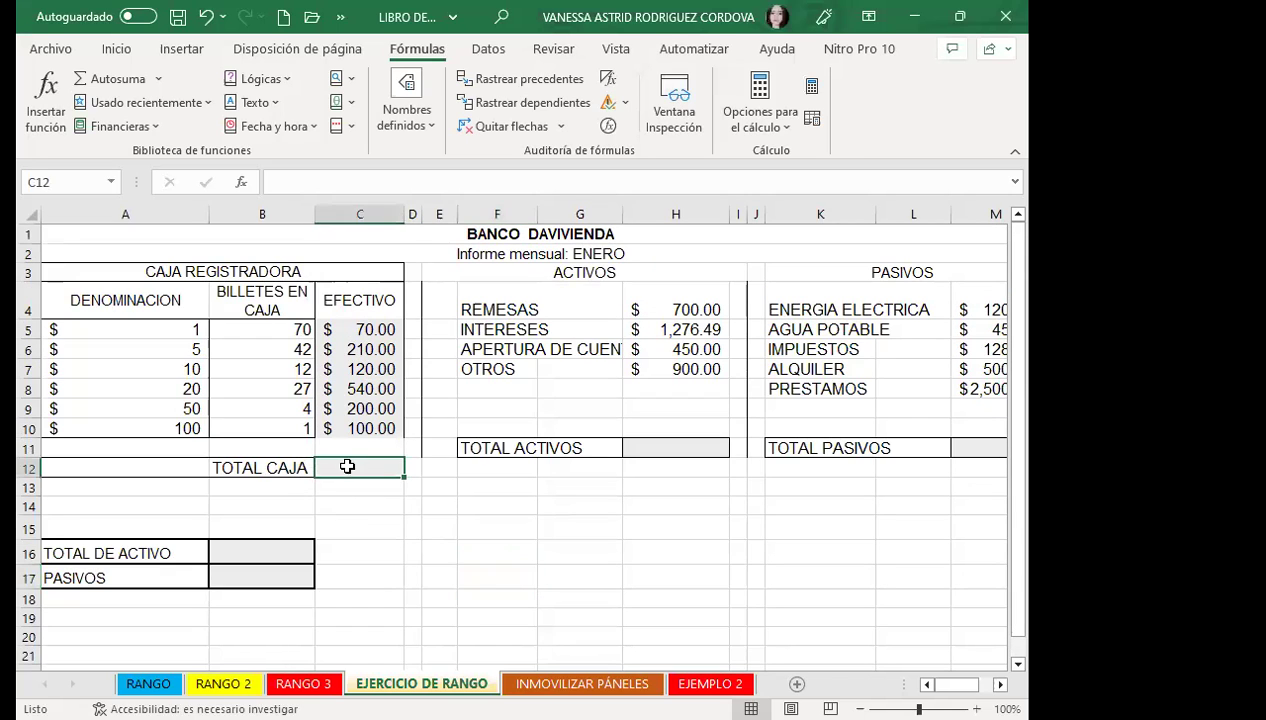
click(655, 445)
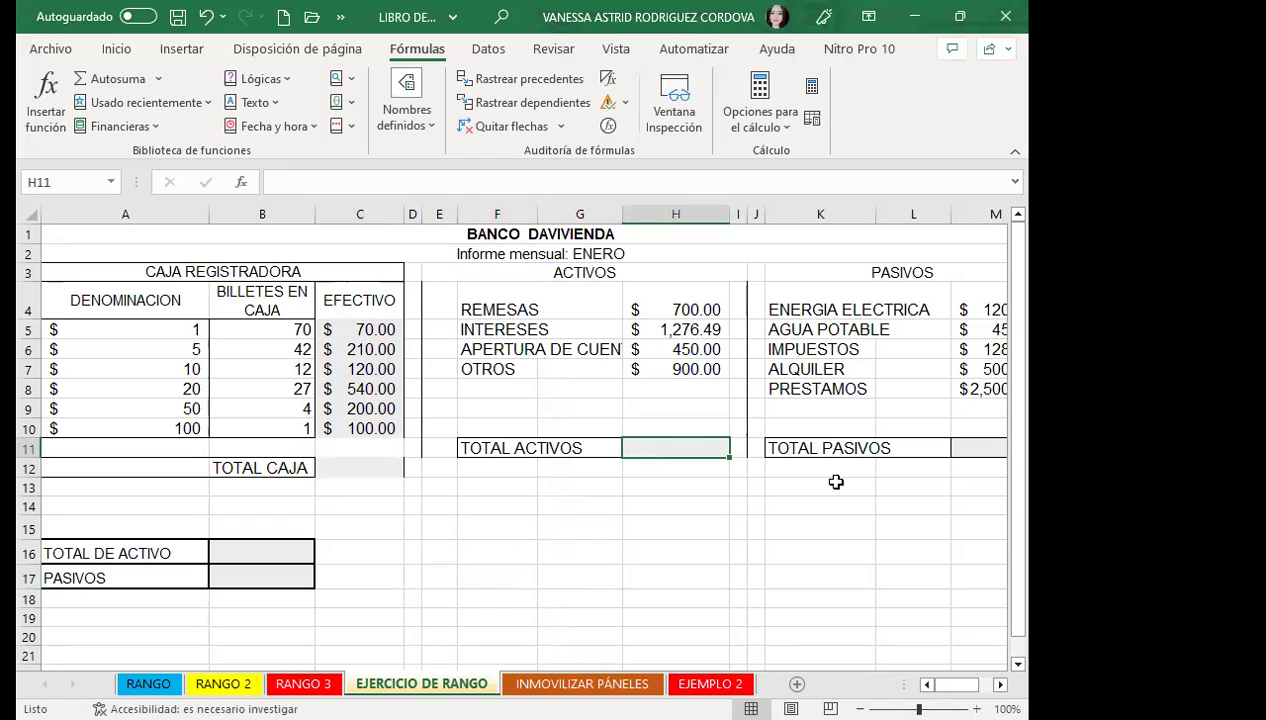
click(266, 550)
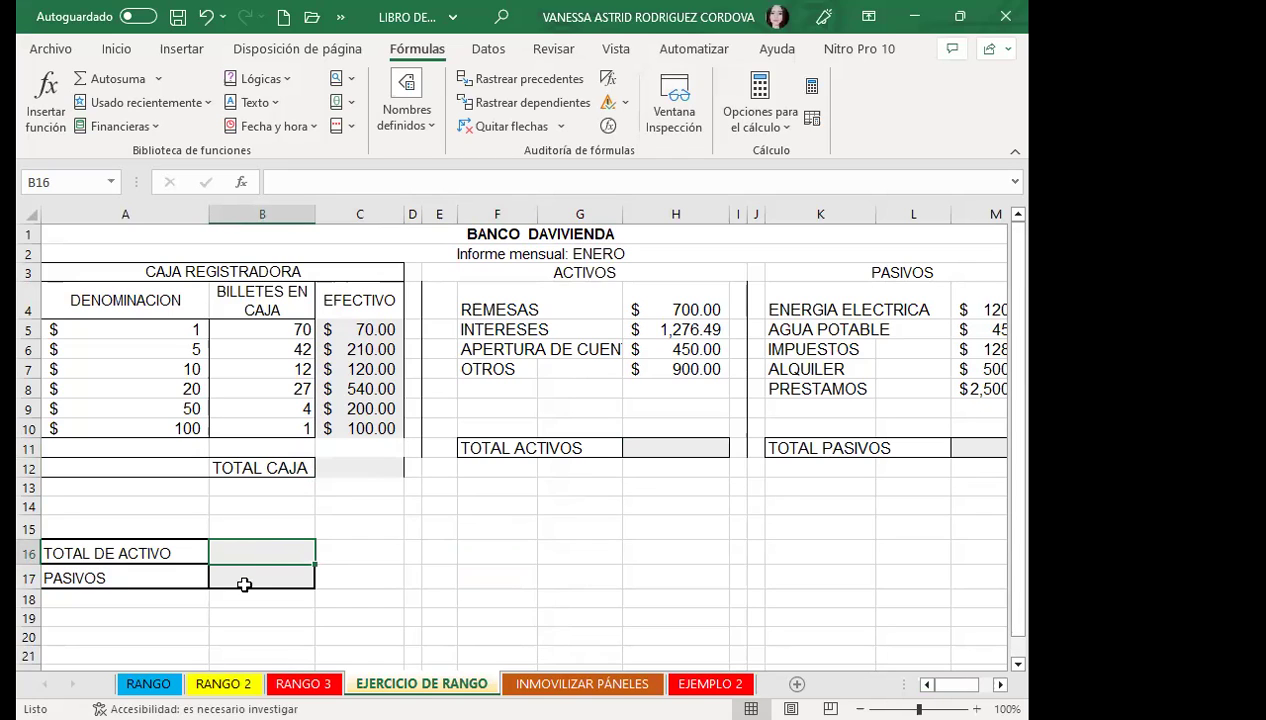
click(266, 575)
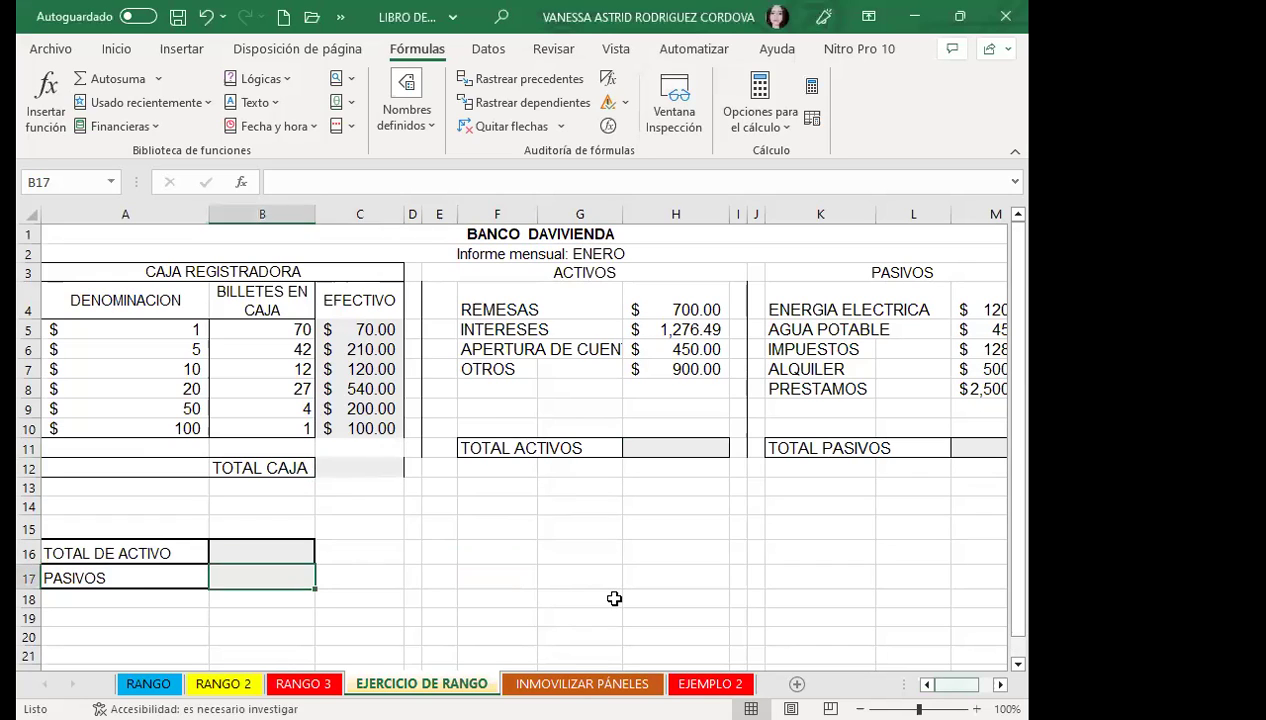
click(523, 575)
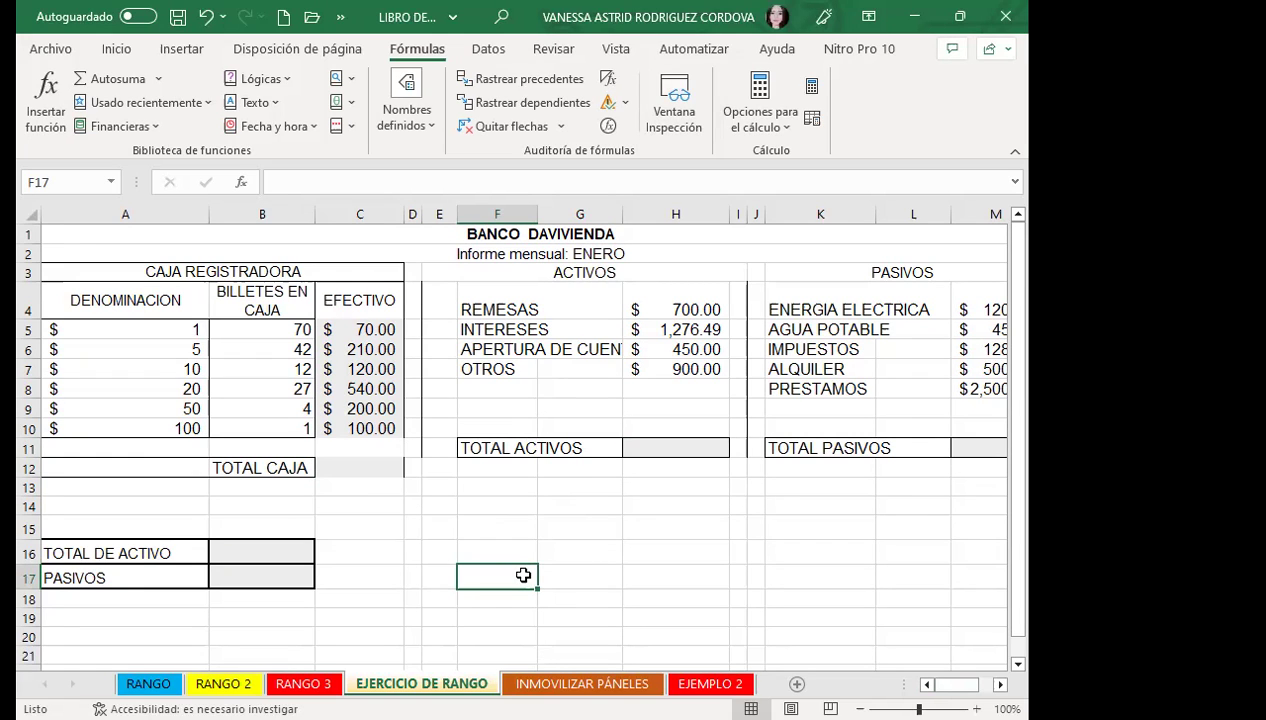
click(329, 495)
click(333, 461)
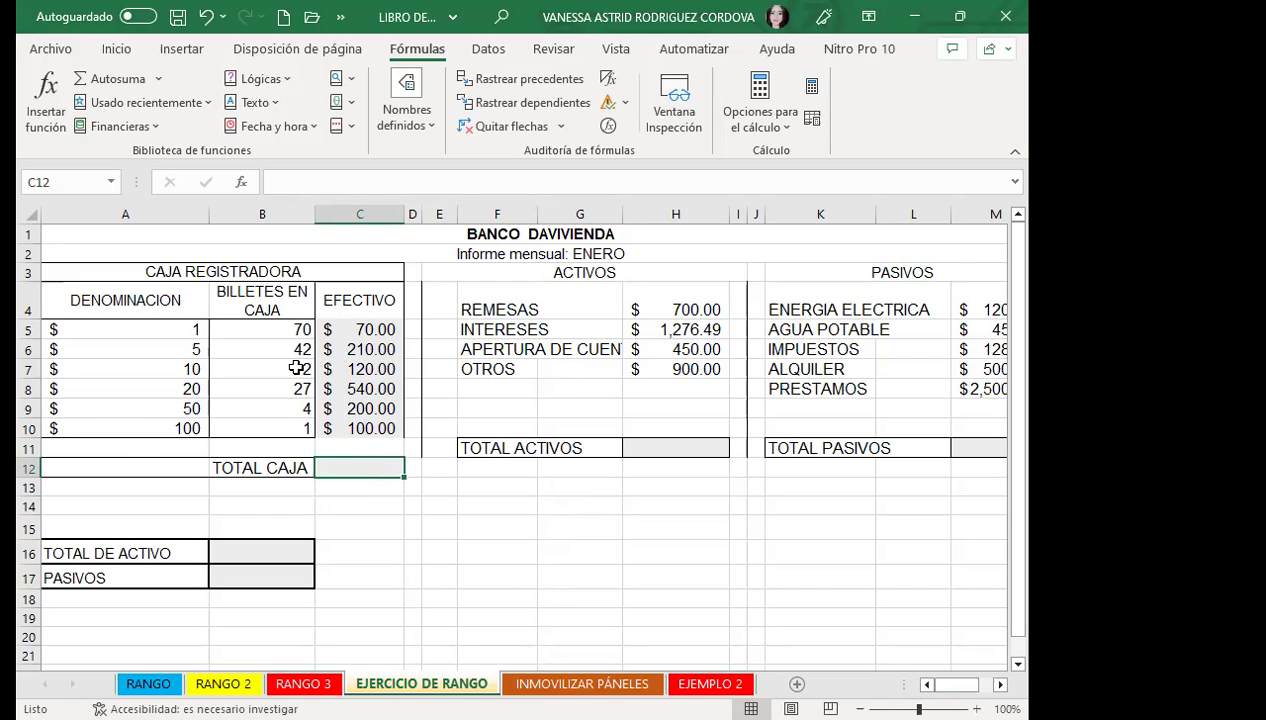
AutoSum TOTAL CAJA to $1,240.00 and TOTAL ACTIVOS in H11 to $3,326.49
click(110, 79)
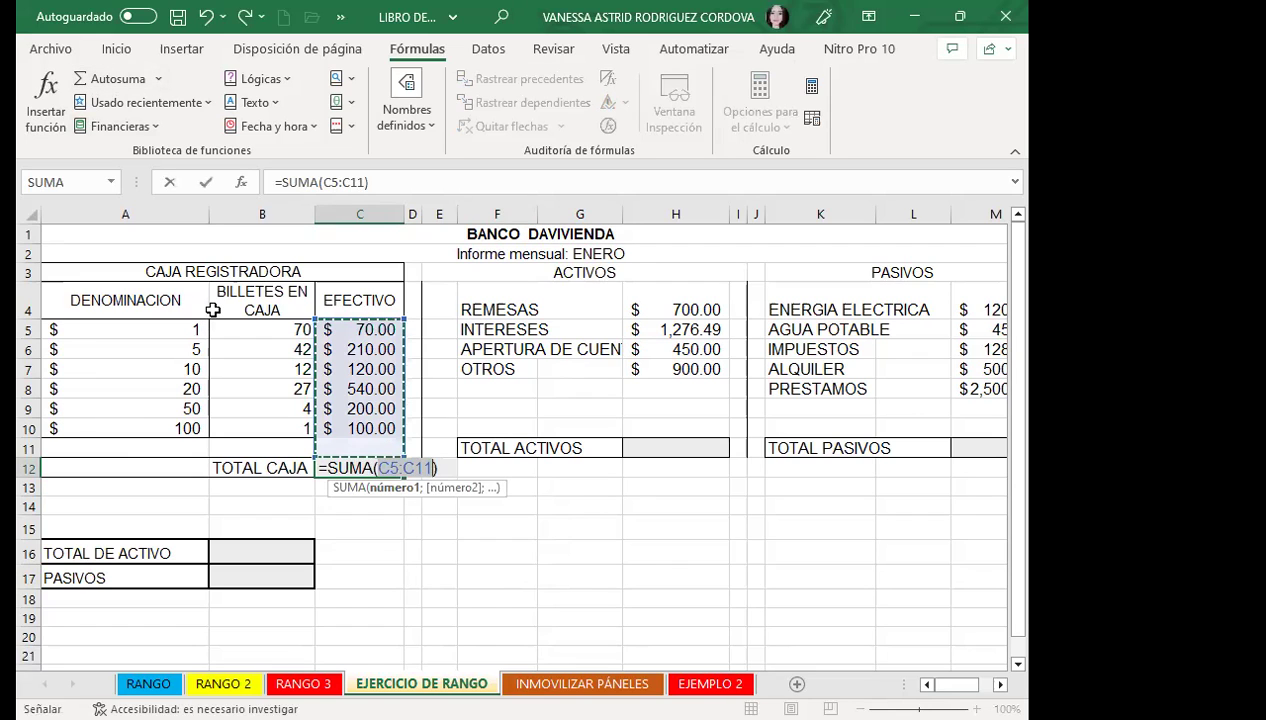
key(Return)
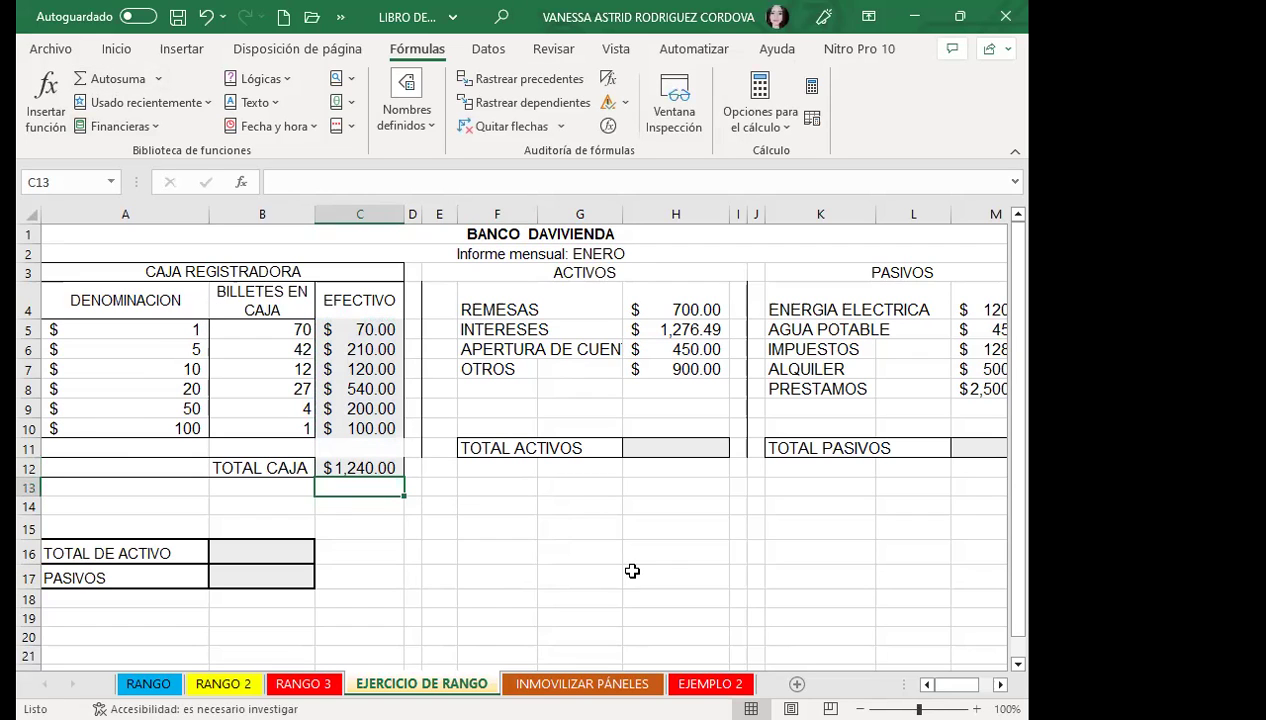
click(672, 448)
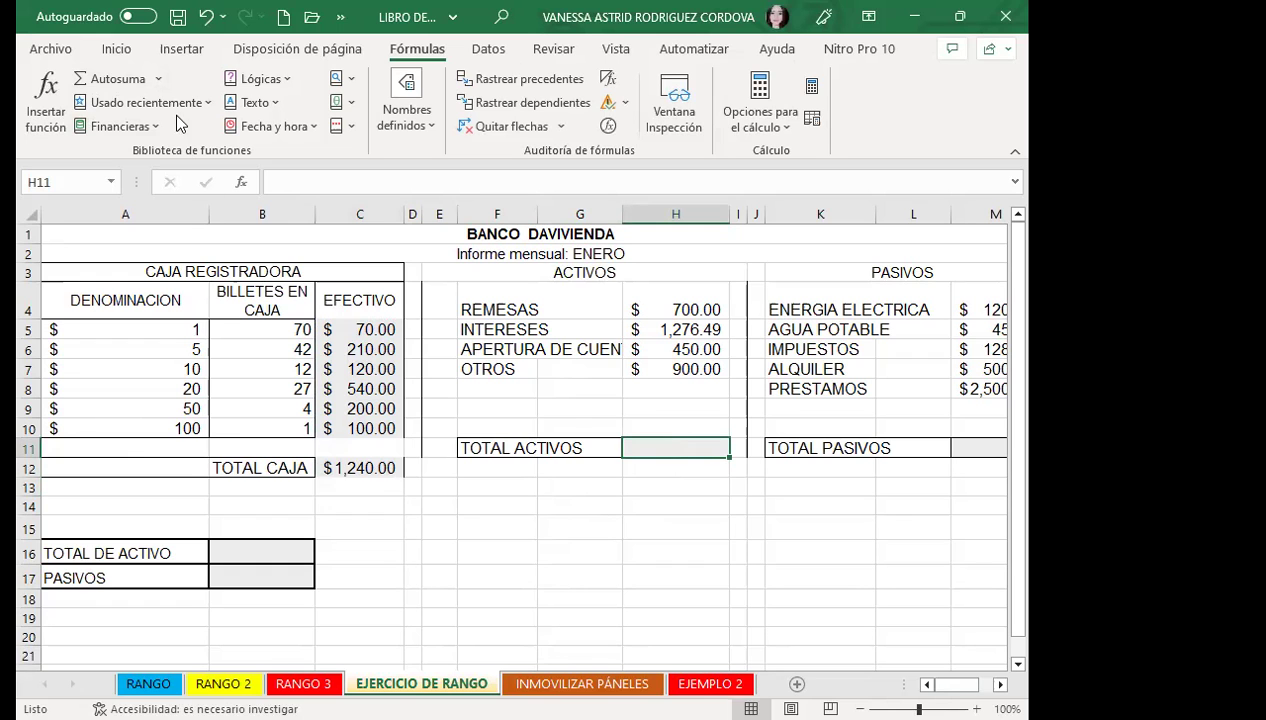
click(117, 80)
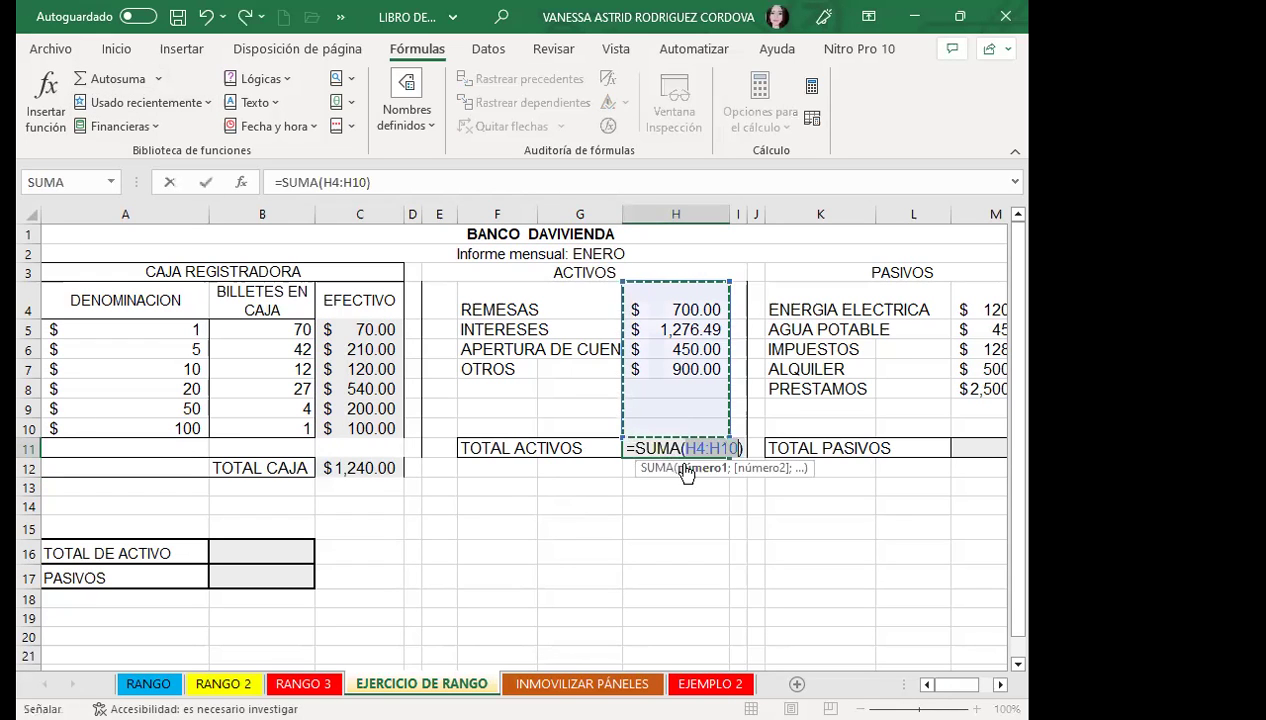
key(Return)
AutoSum TOTAL PASIVOS in M11 to $3,293.00, then select the TOTAL DE ACTIVO cell B16
scroll(760, 578, right, 3)
scroll(757, 579, right, 1)
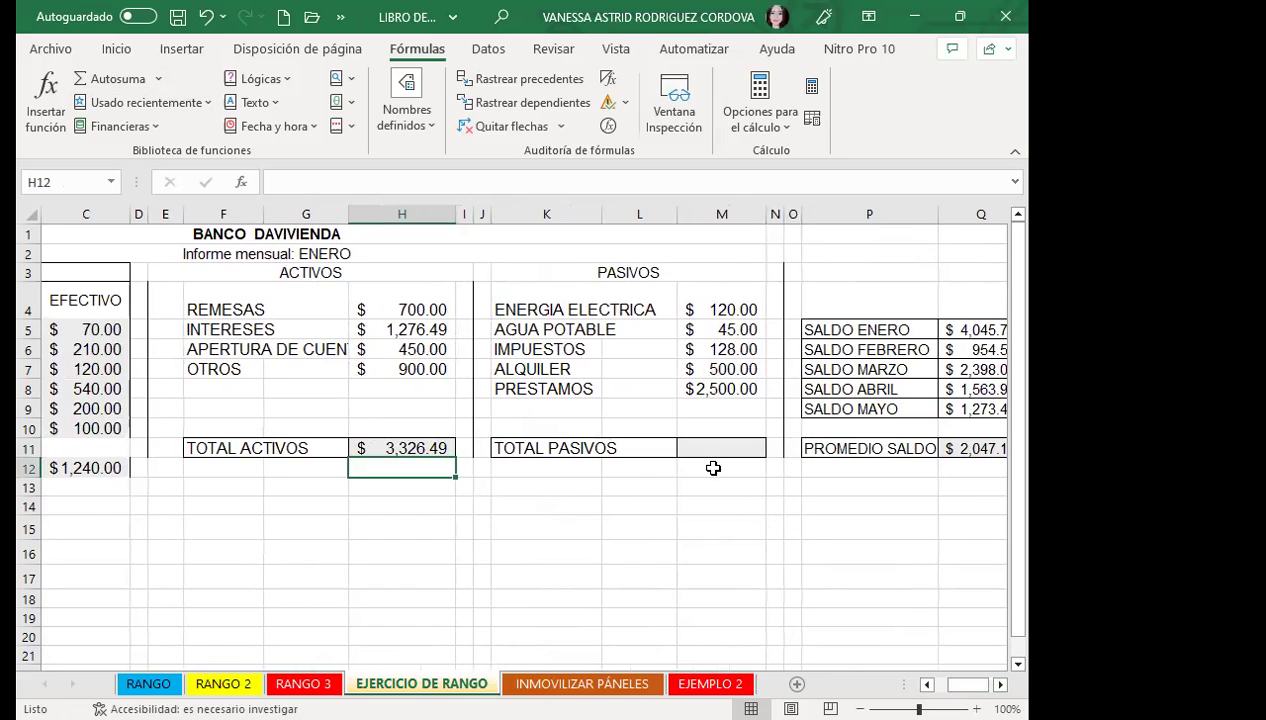
click(718, 446)
click(117, 79)
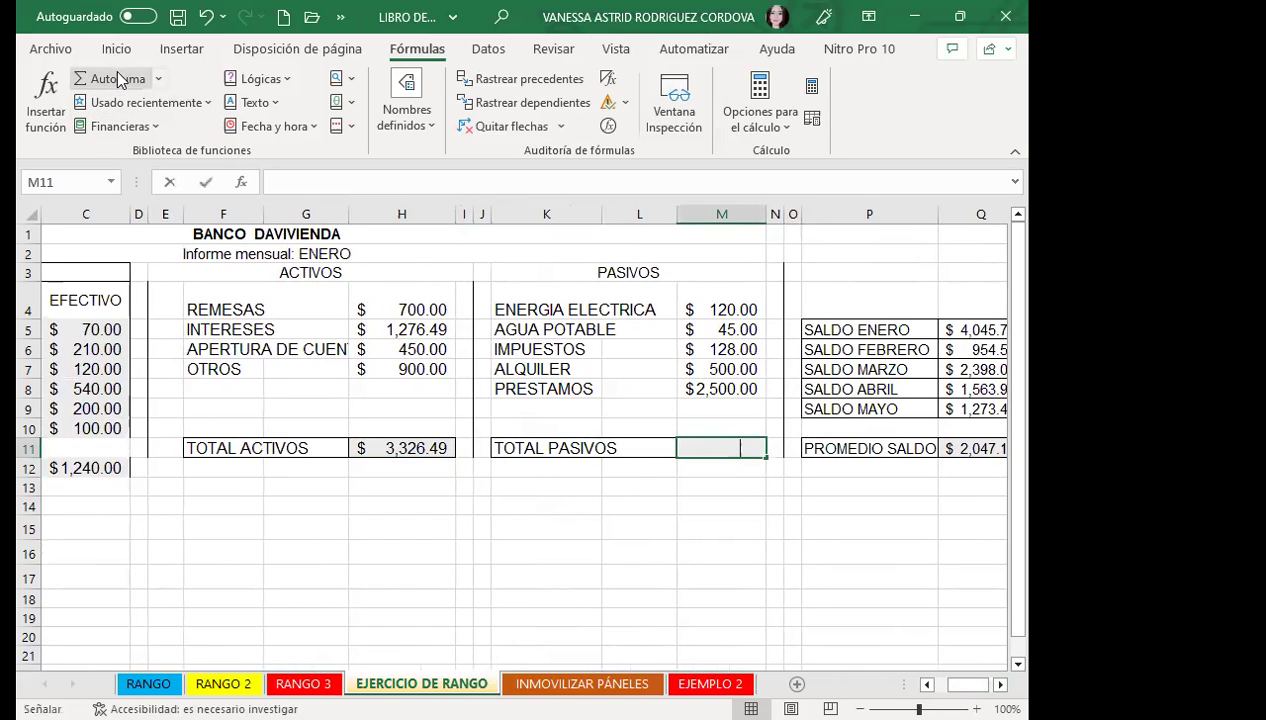
key(Return)
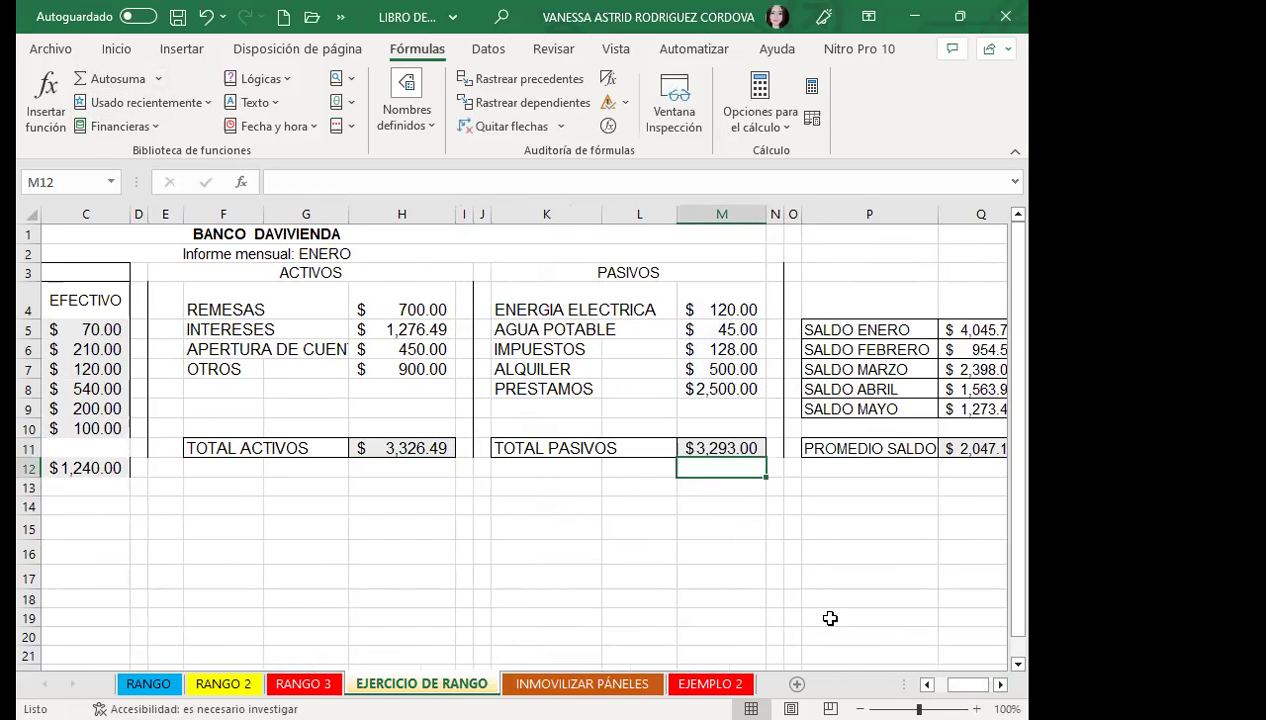
scroll(830, 618, left, 4)
click(65, 550)
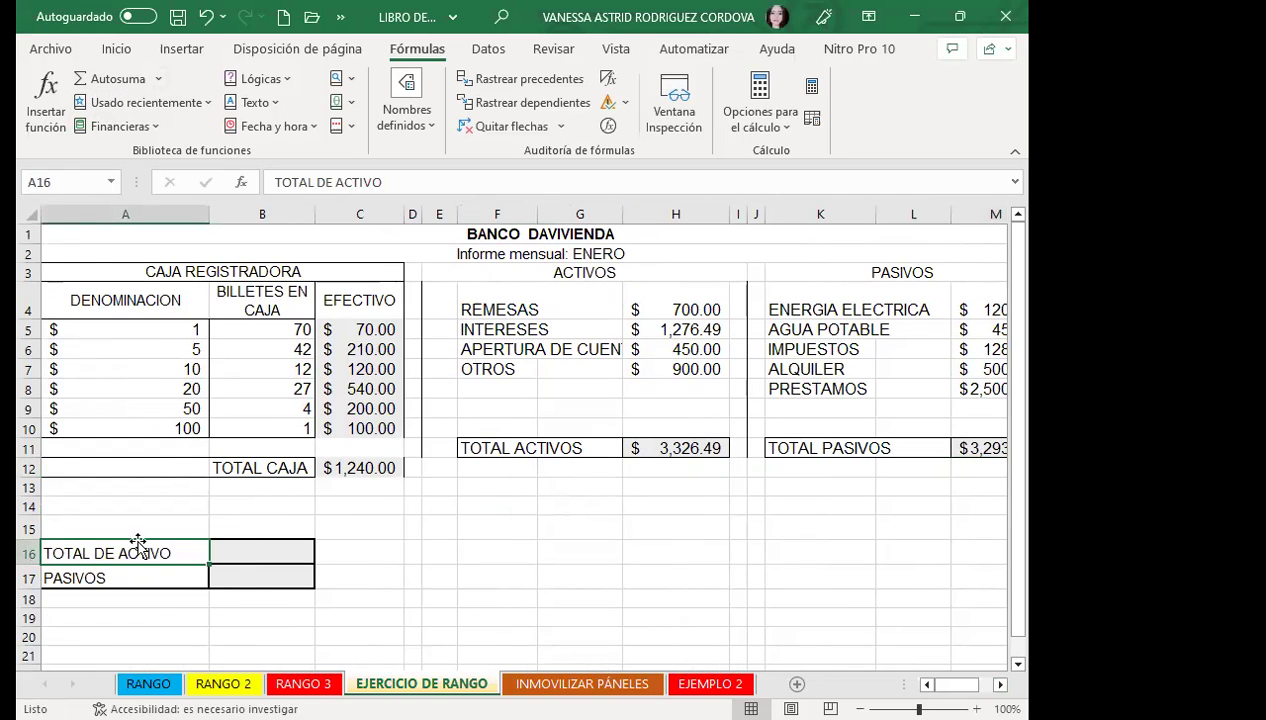
click(254, 548)
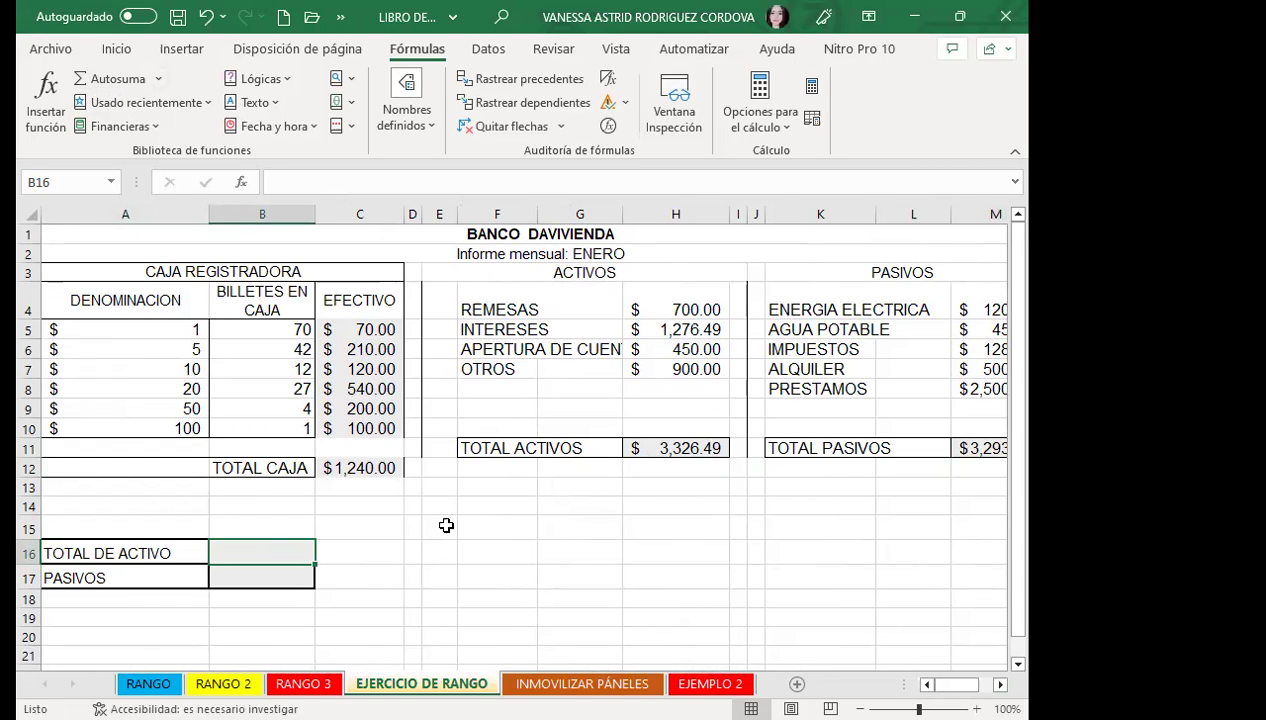
Name cell H11 'TOTAL' via the Name Box and enter =TOTAL in B16
click(652, 444)
click(71, 178)
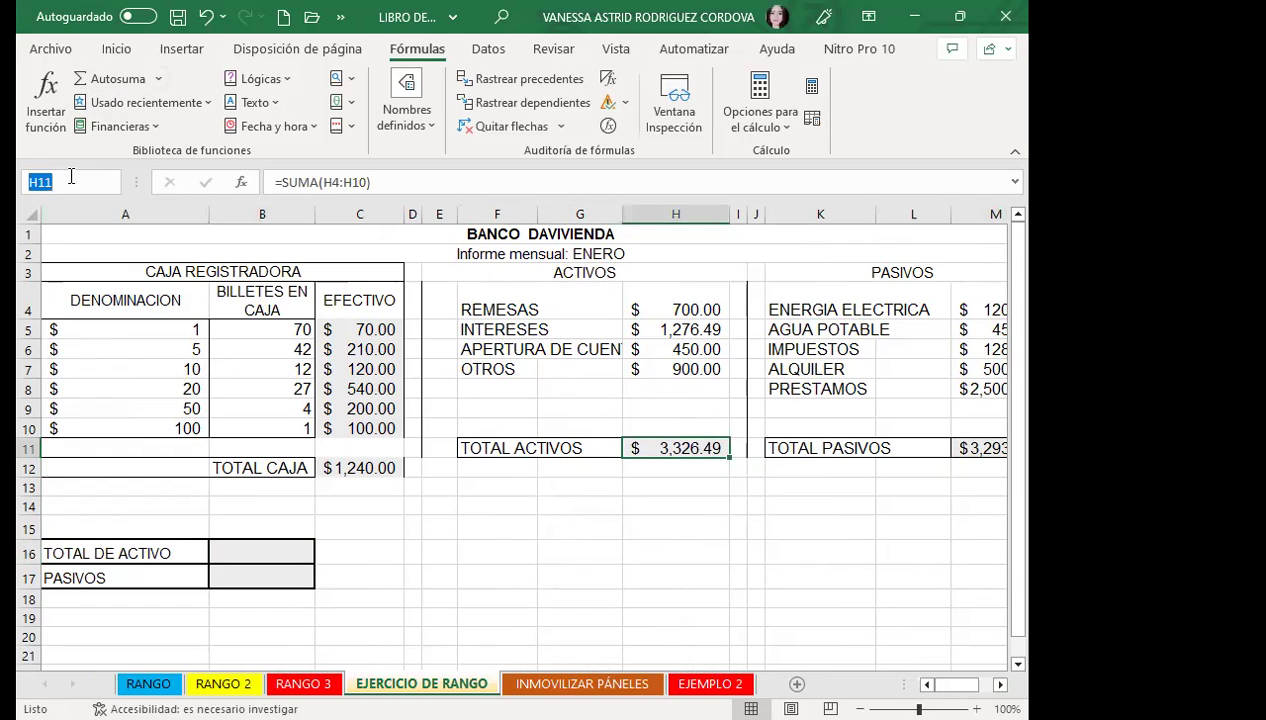
text(TOTAL)
key(Return)
click(250, 552)
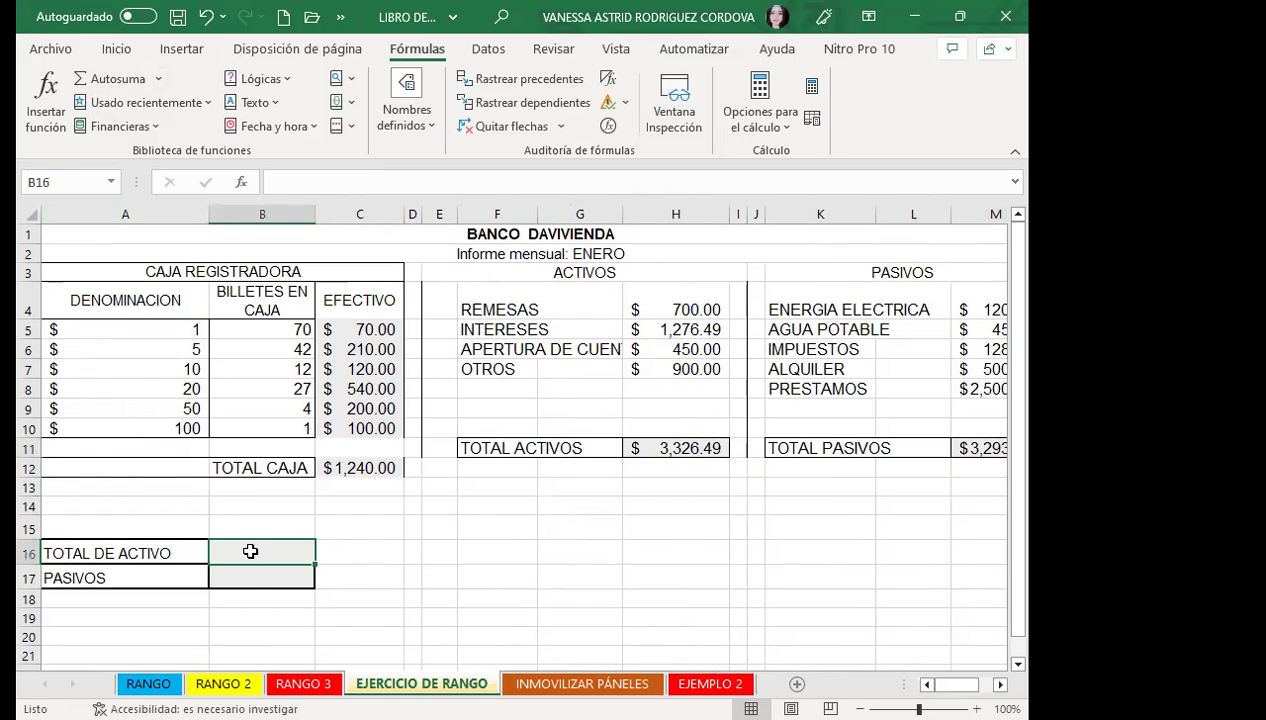
text(=T)
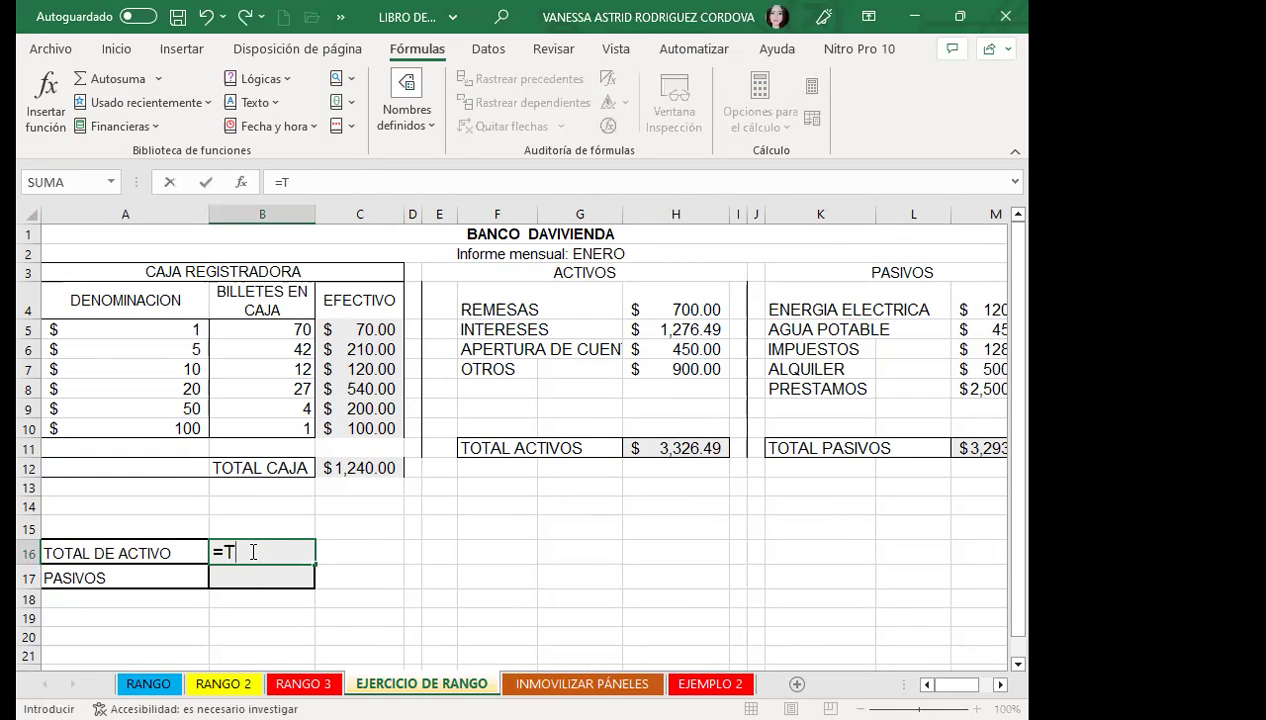
text(OTAL)
key(Return)
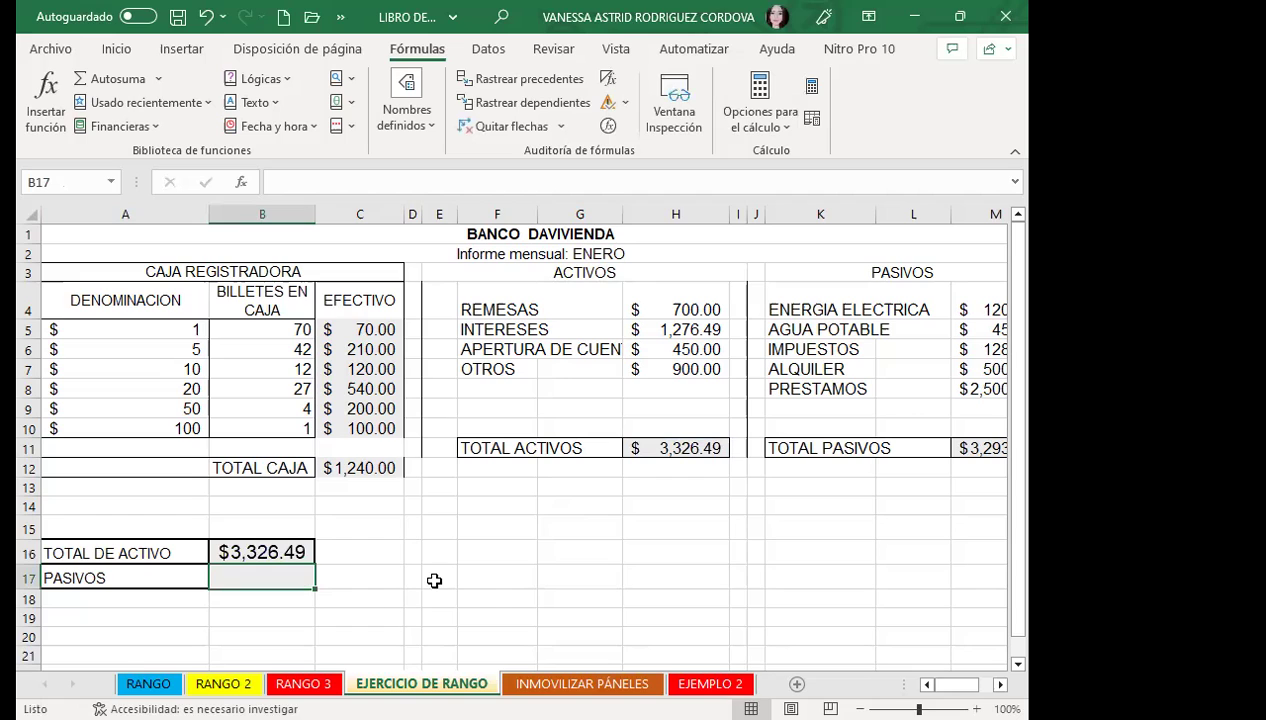
Test the link by entering 20000000 for INTERESES in H5, then revert the changes
click(658, 329)
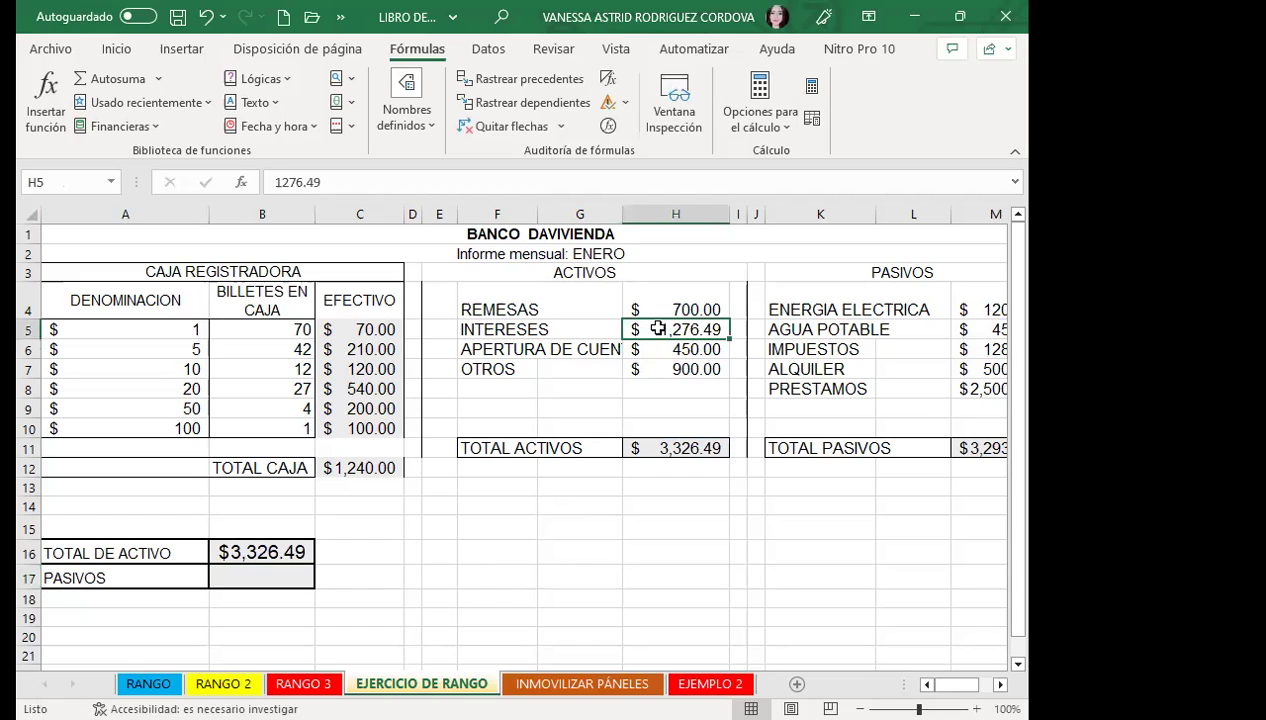
text(20000000)
key(Return)
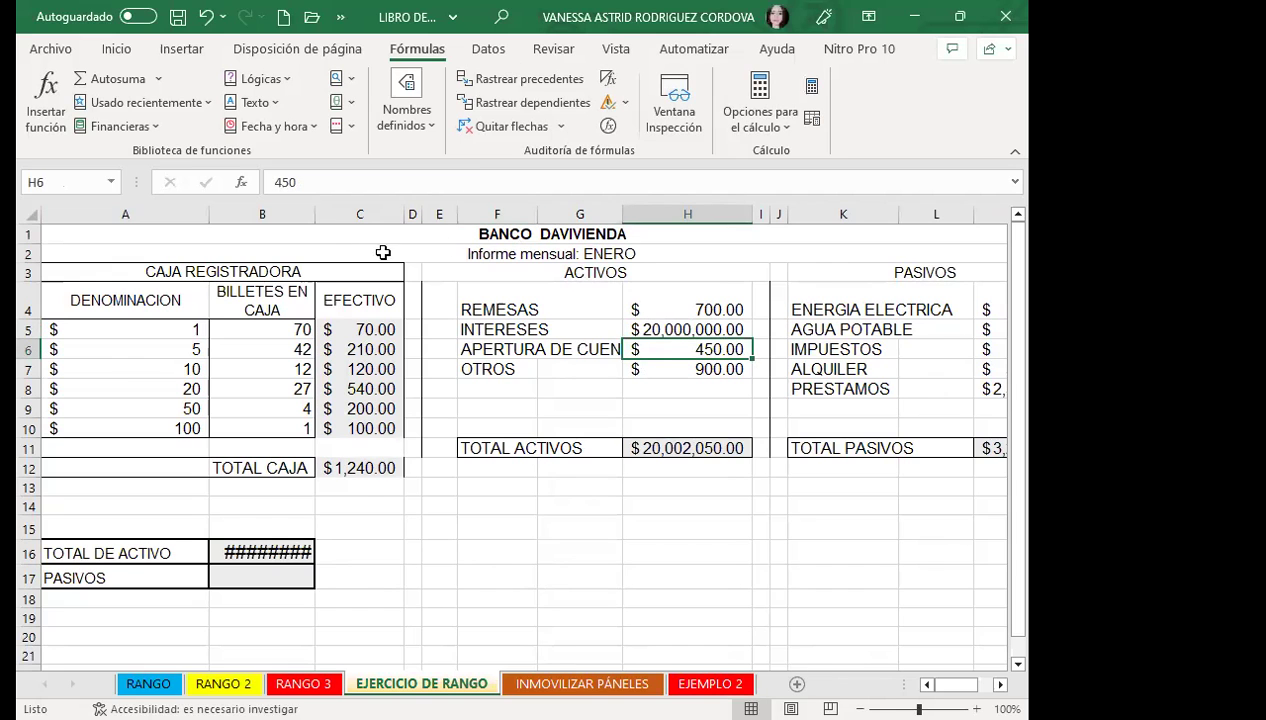
double_click(314, 214)
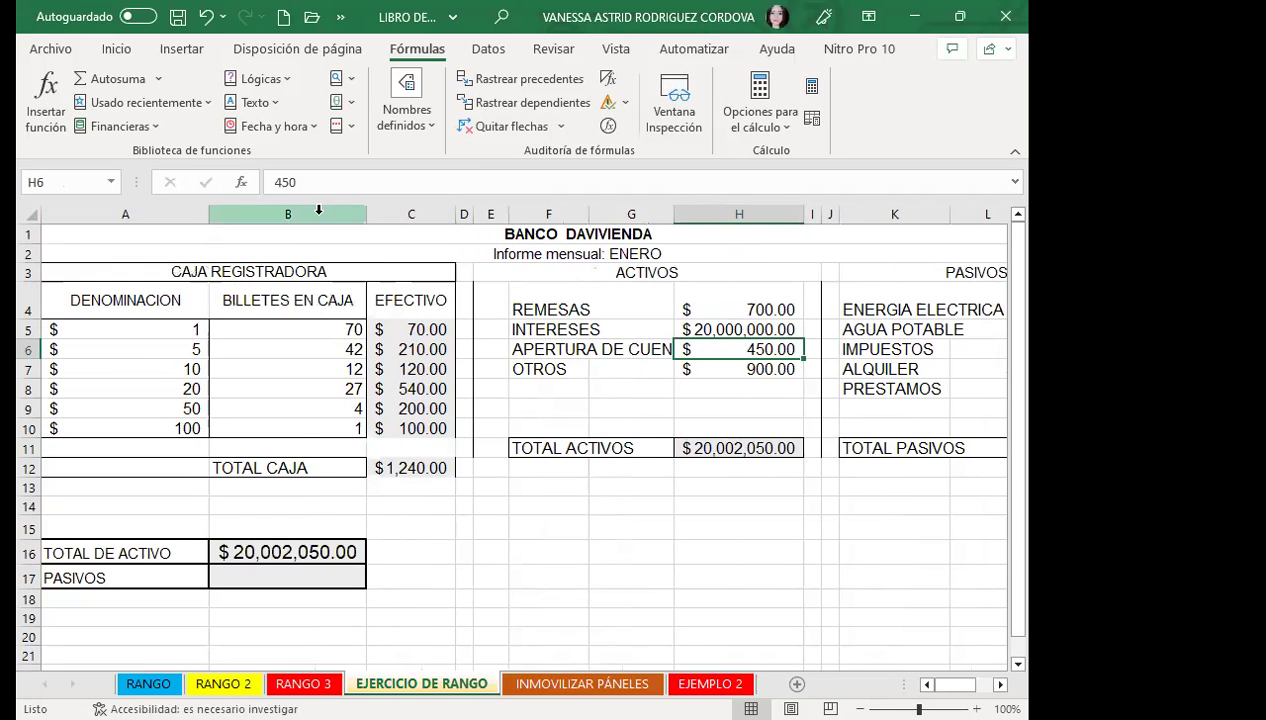
key(ctrl+z)
key(ctrl+z)
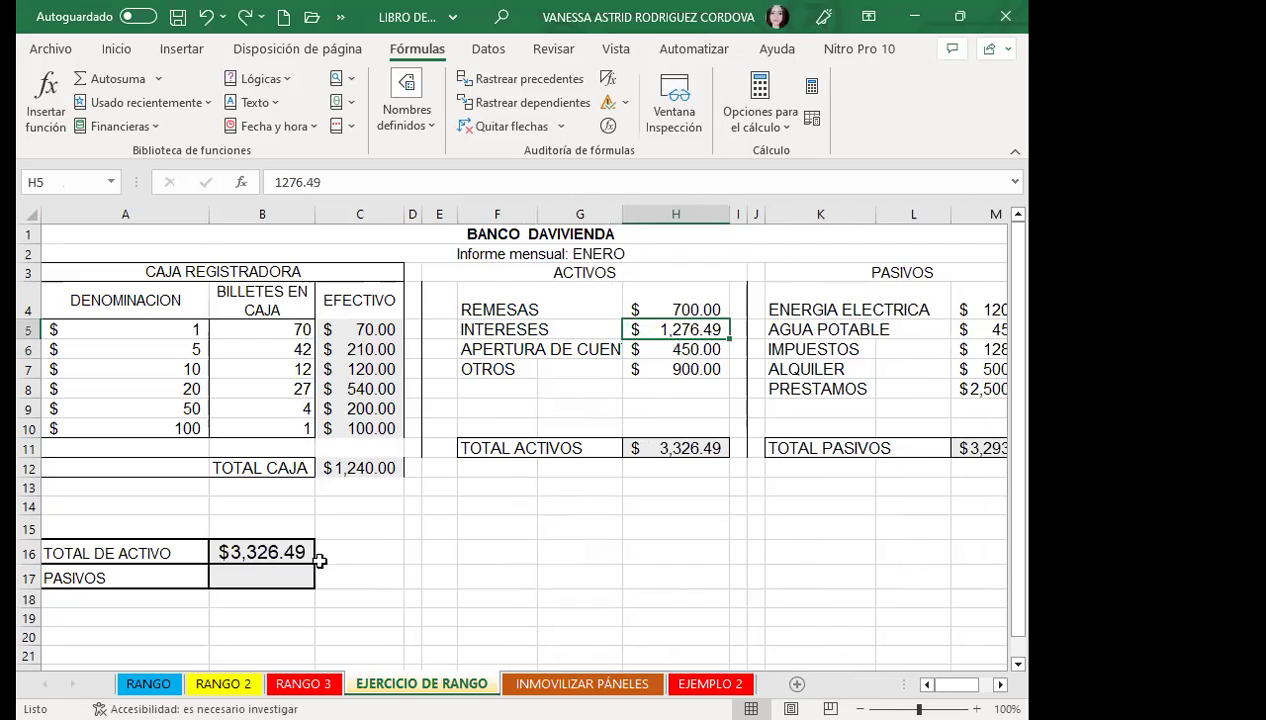
click(413, 567)
click(268, 580)
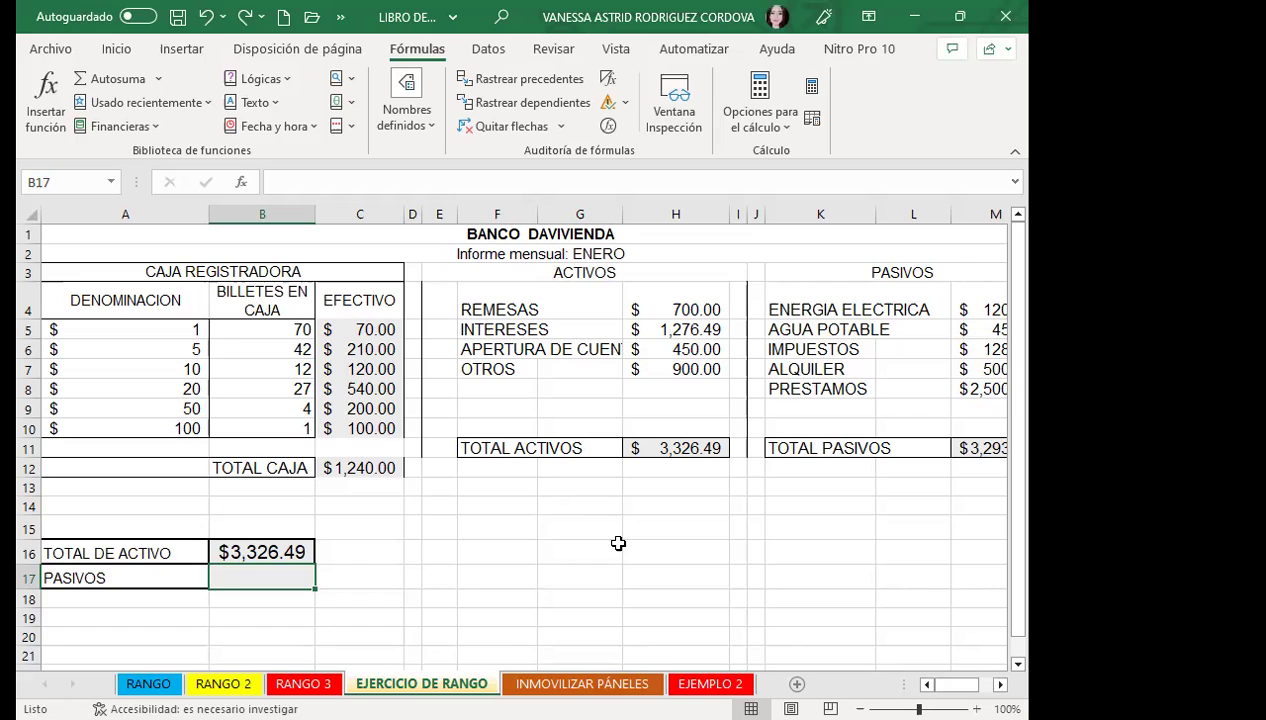
Enter =M11 in B17 beside PASIVOS so it shows the $3,293.00 total liabilities
text(=)
click(990, 450)
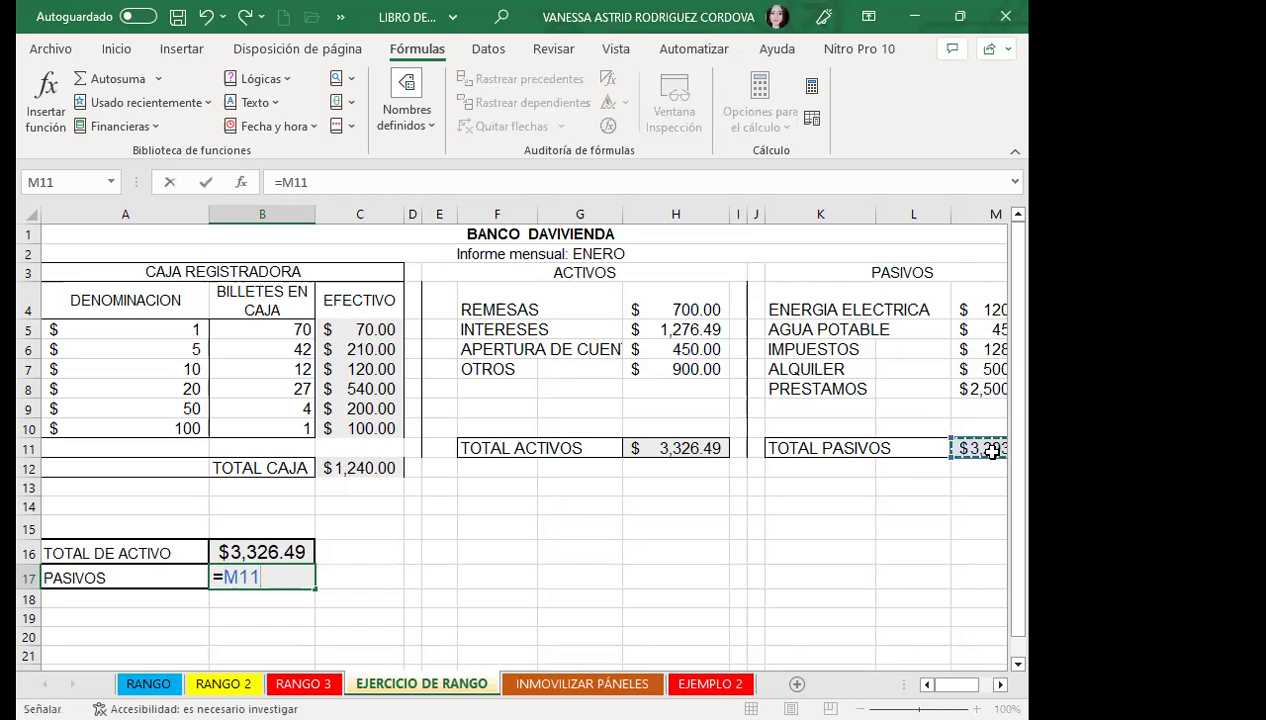
key(Return)
click(289, 577)
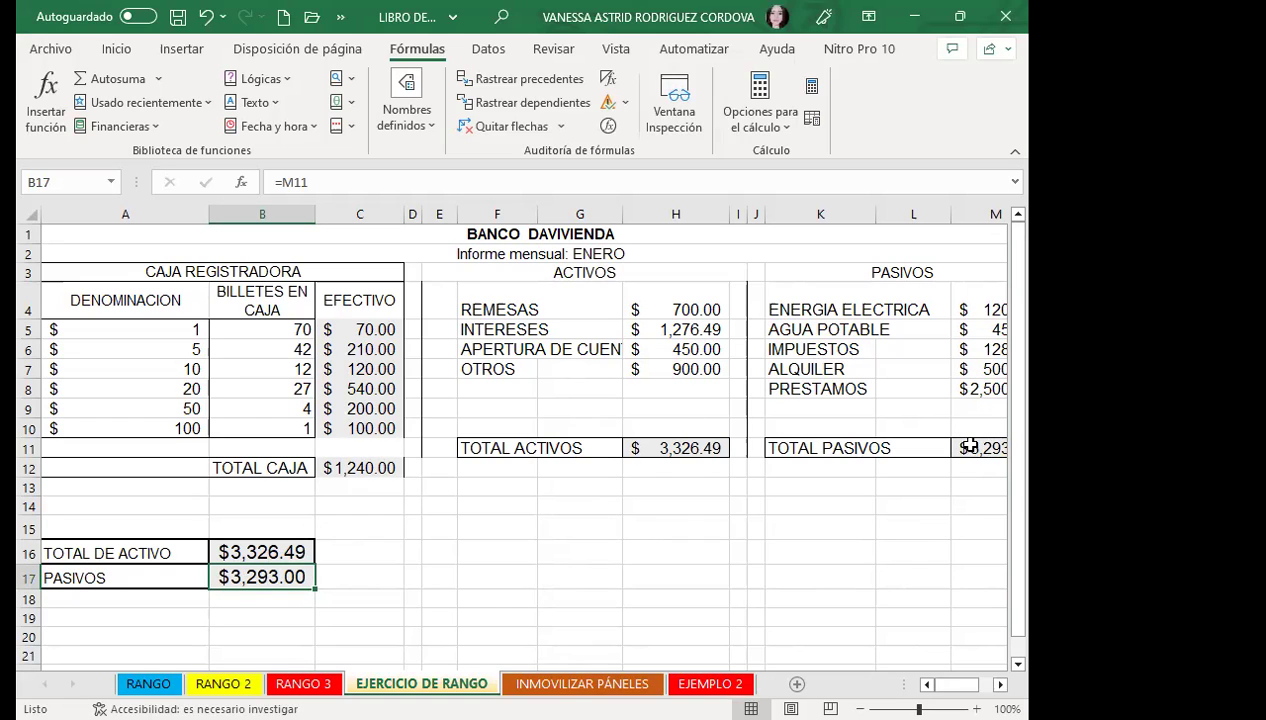
click(978, 372)
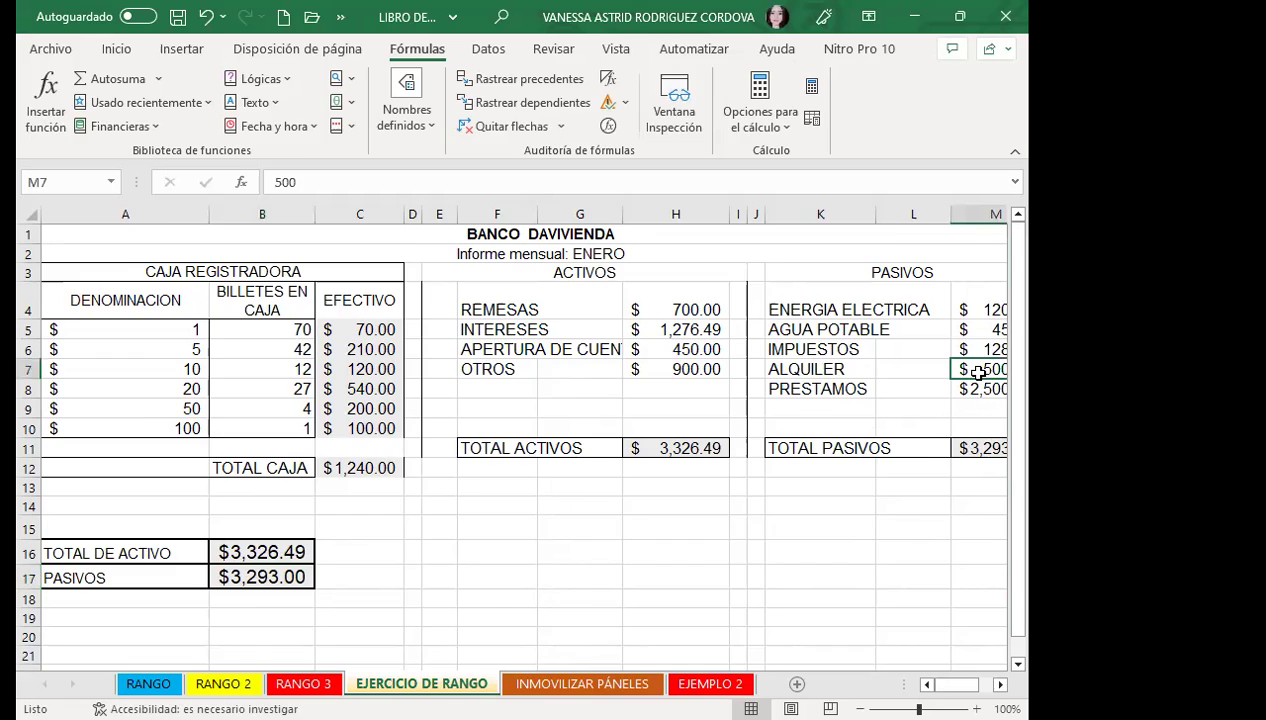
text(4,)
text(0)
key(Return)
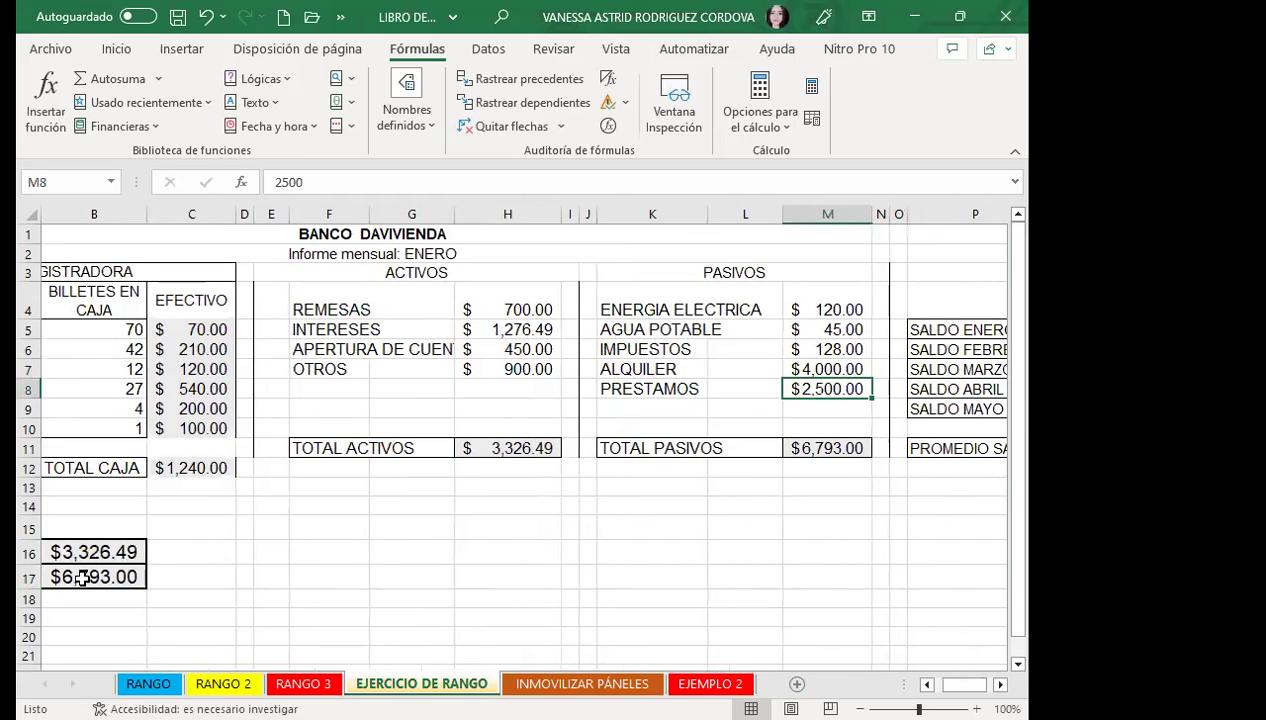
key(ctrl+z)
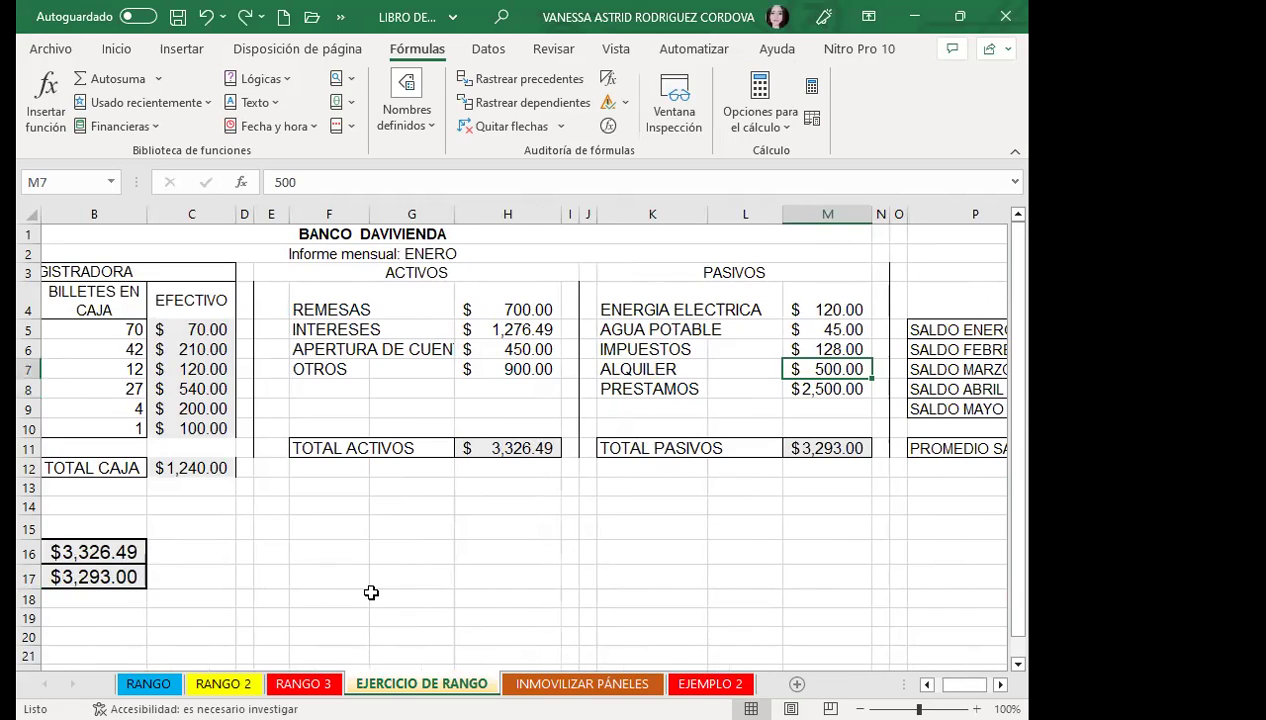
key(ctrl+z)
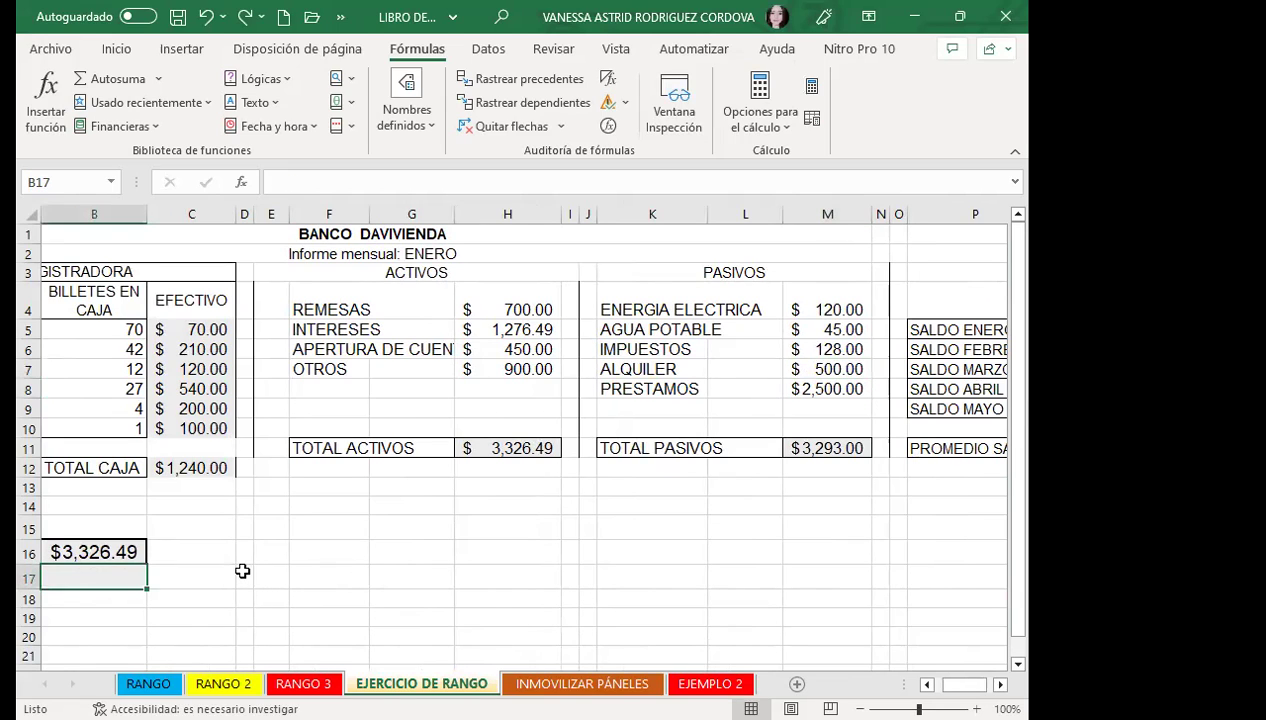
key(ctrl+y)
click(265, 546)
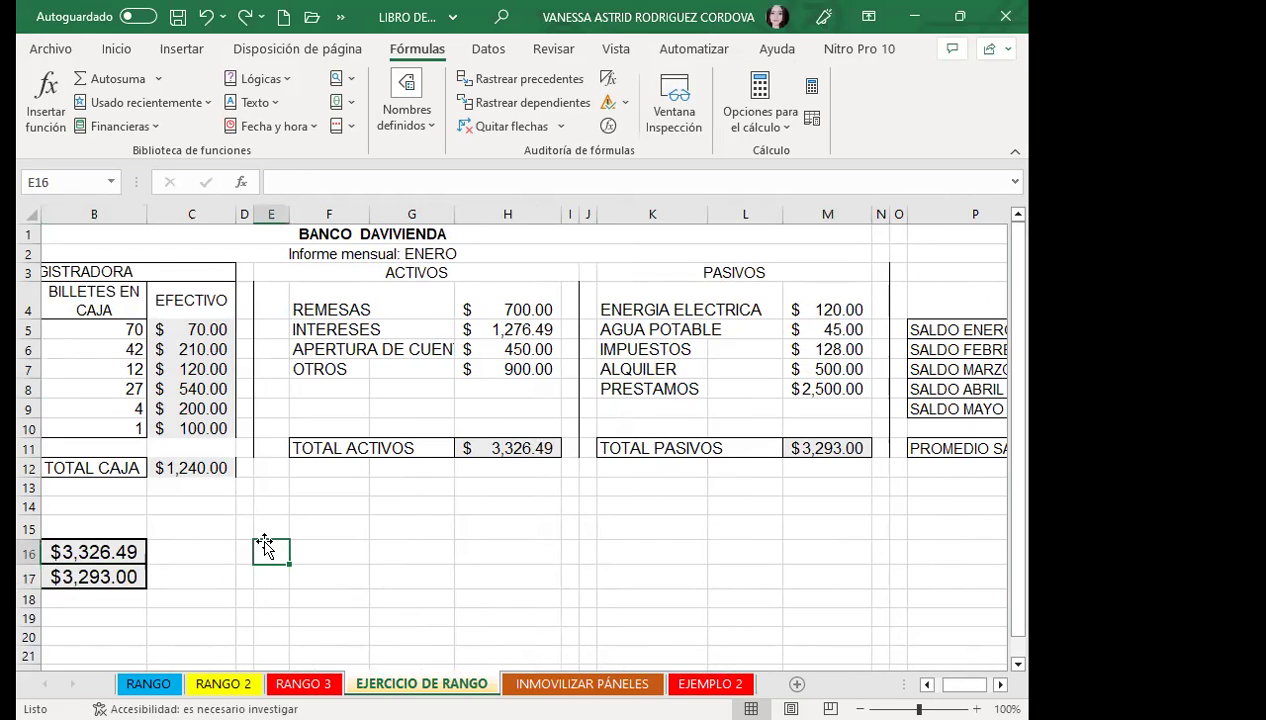
click(90, 573)
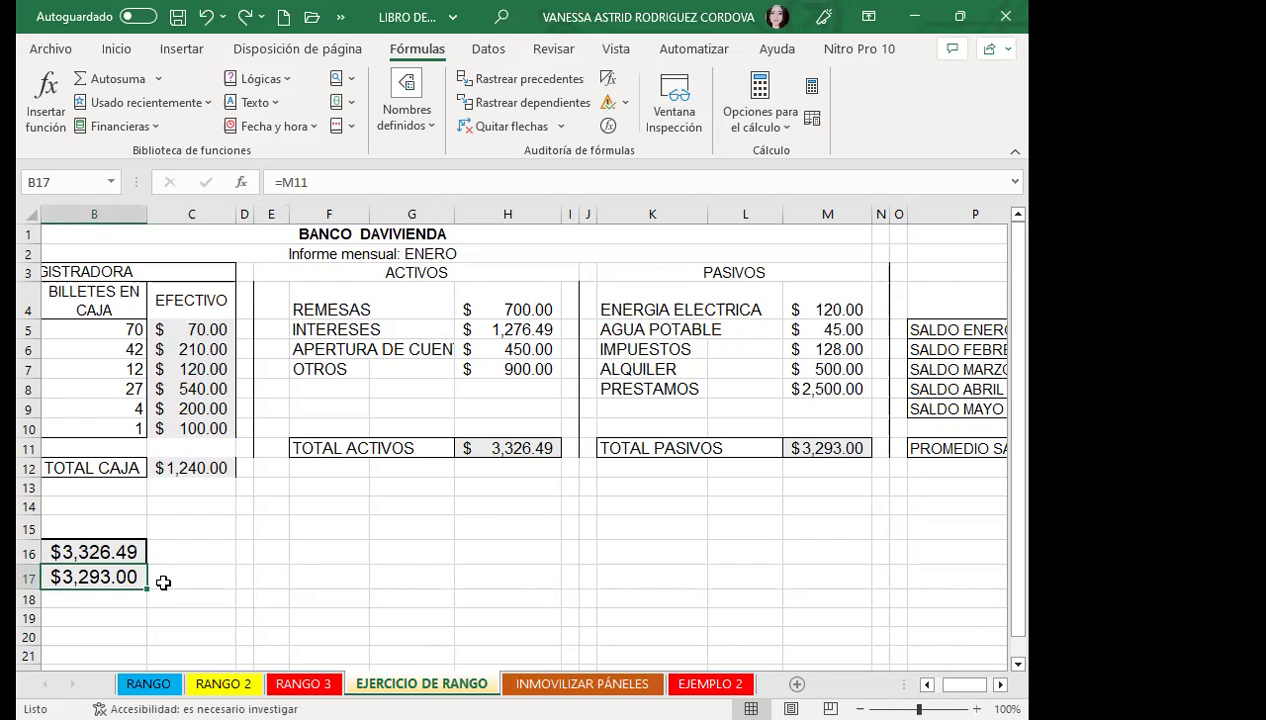
click(940, 579)
scroll(615, 615, left, 3)
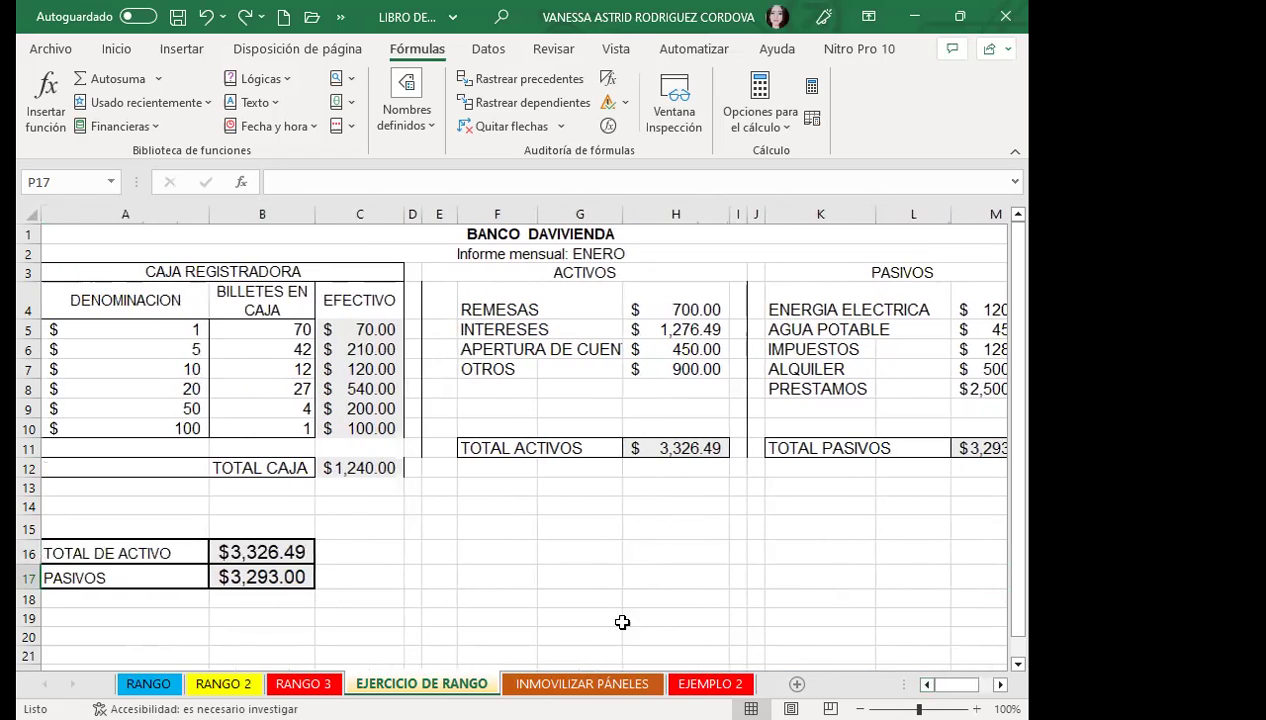
click(300, 570)
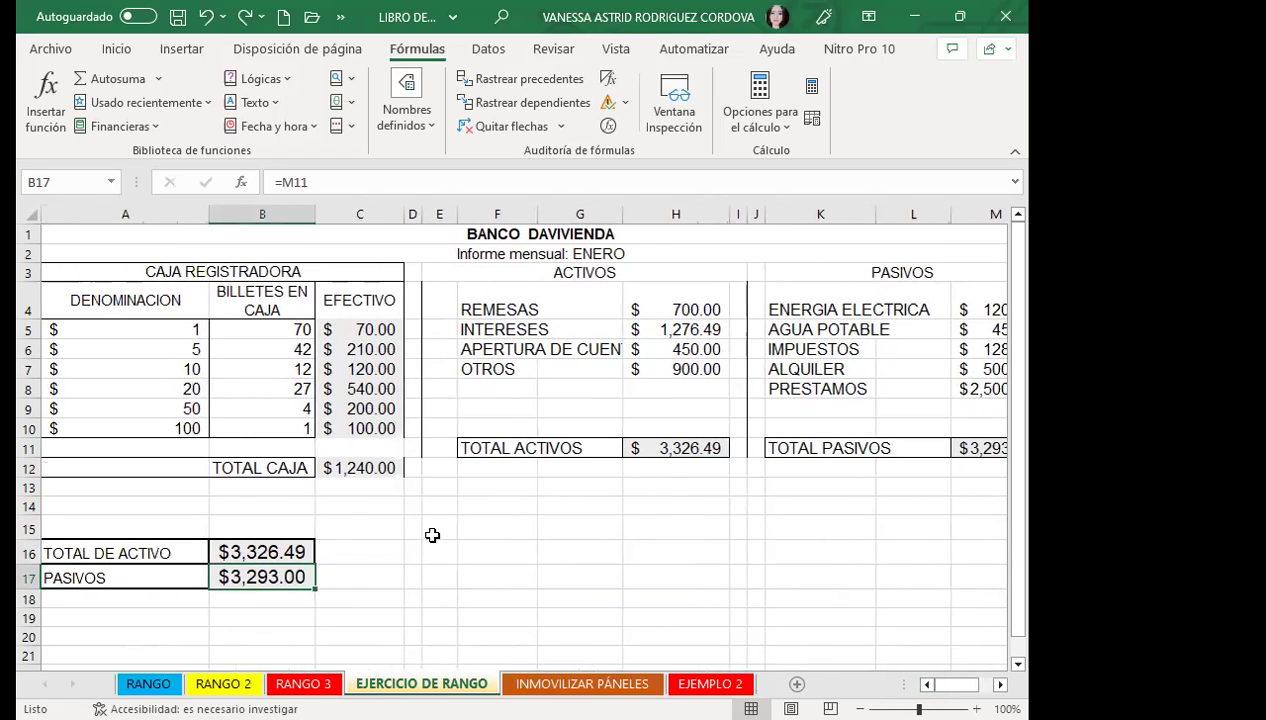
click(302, 551)
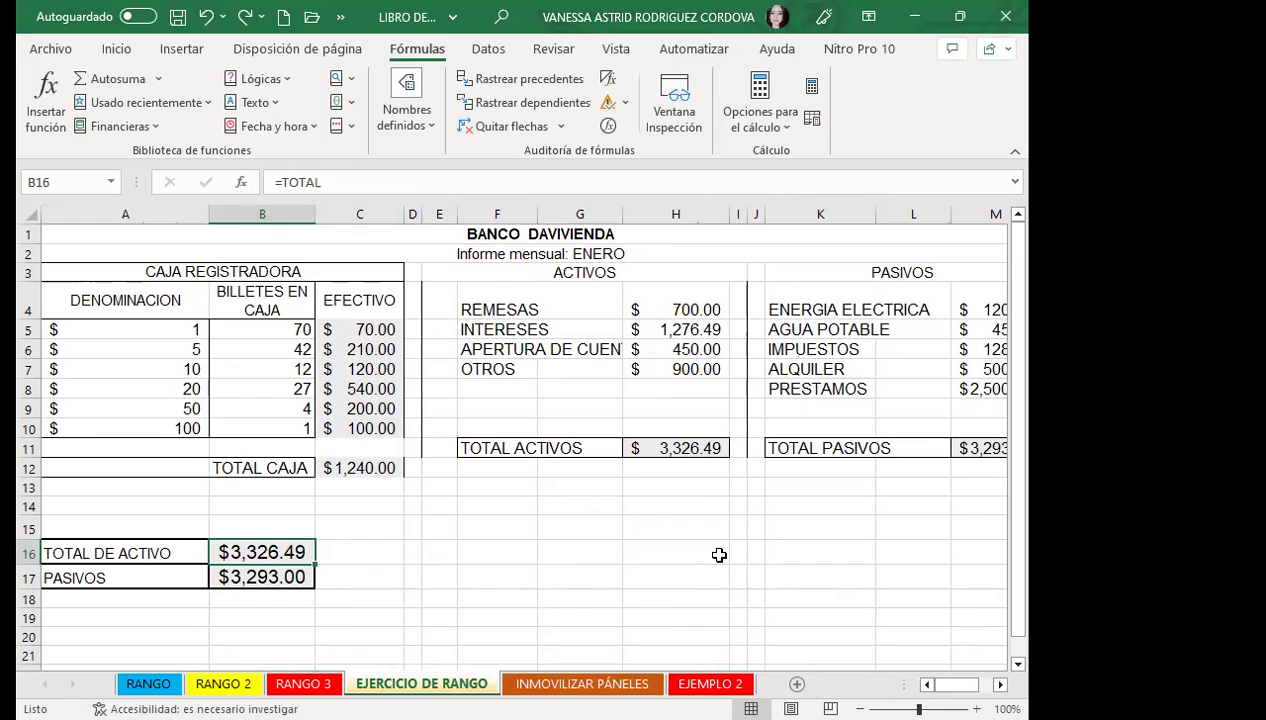
click(272, 577)
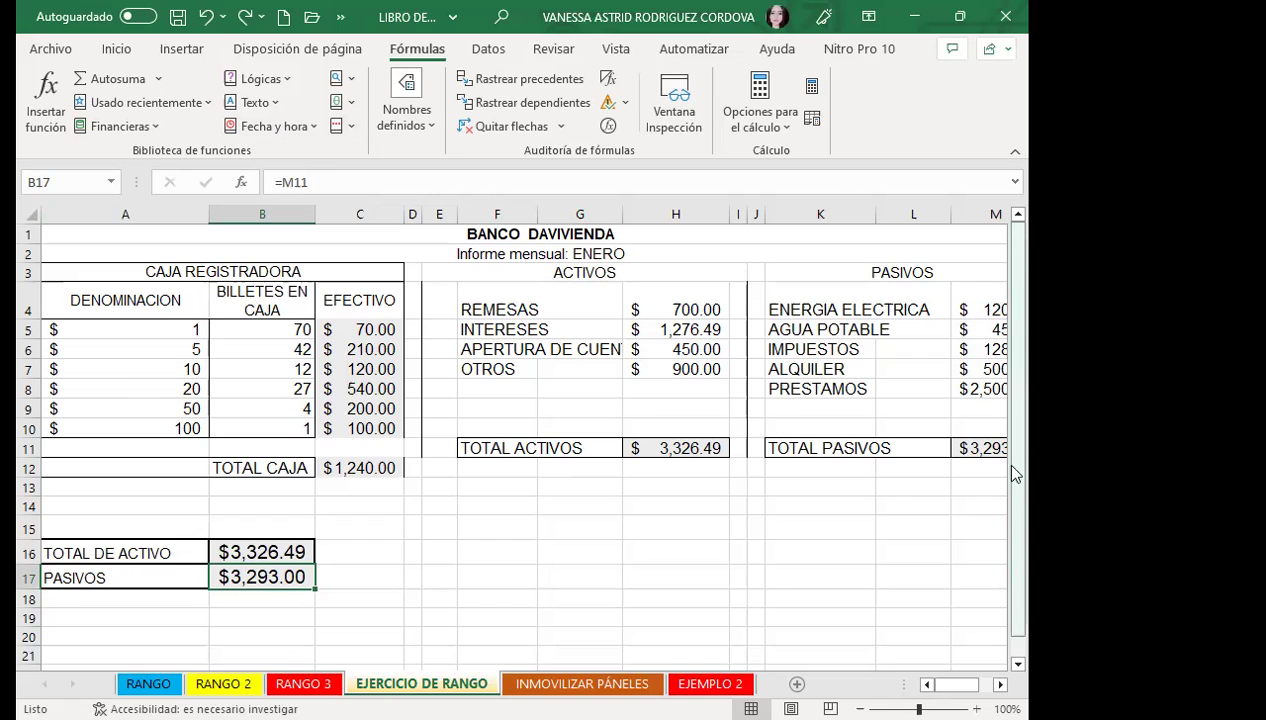
scroll(262, 565, down, 3)
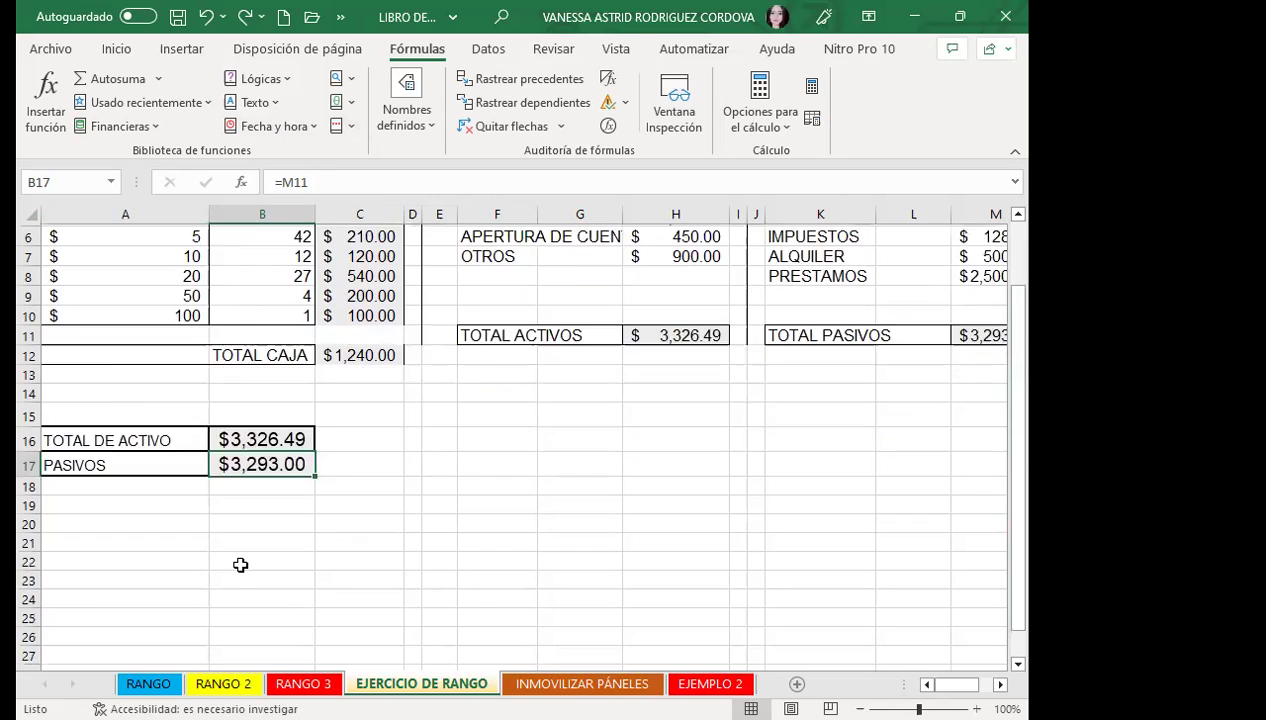
scroll(262, 539, up, 2)
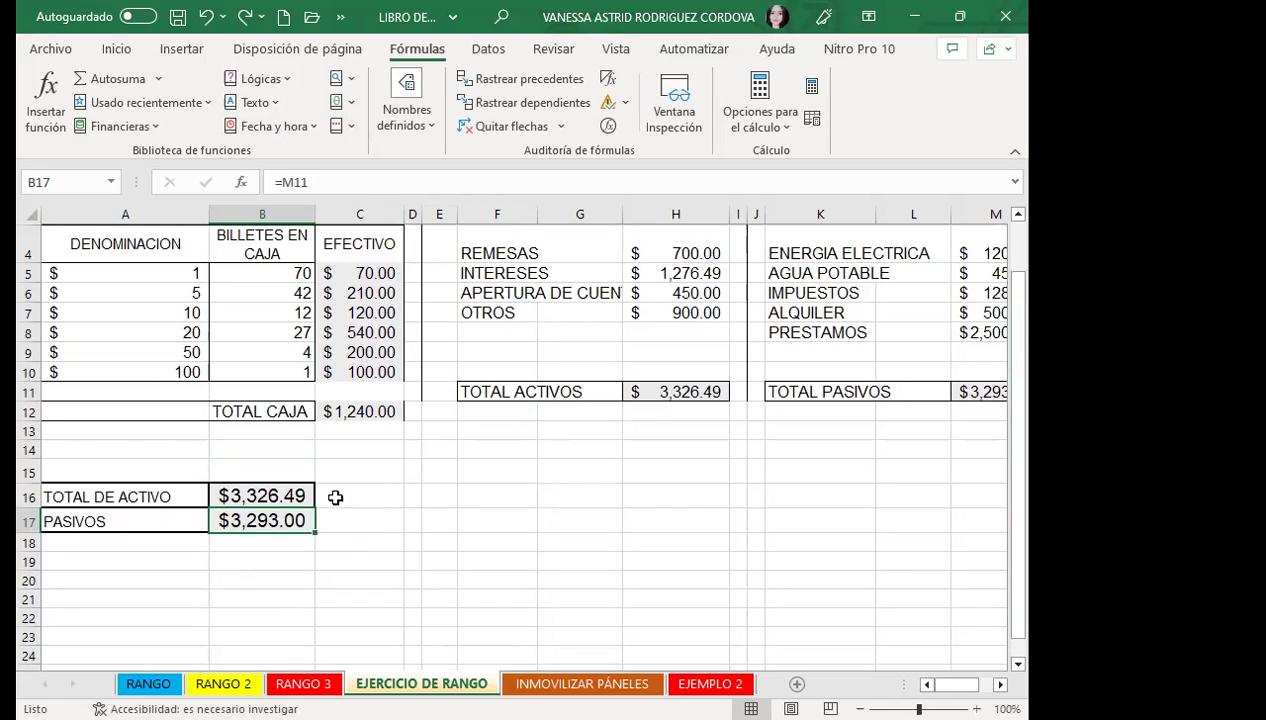
click(341, 492)
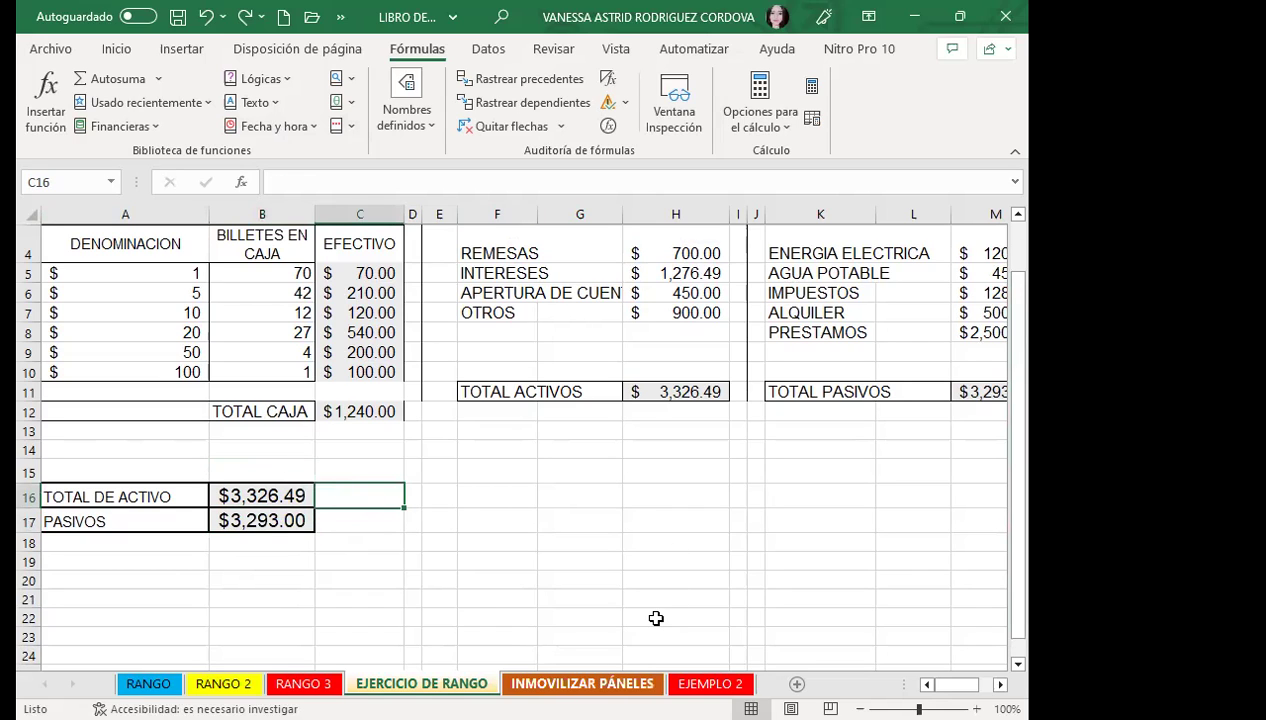